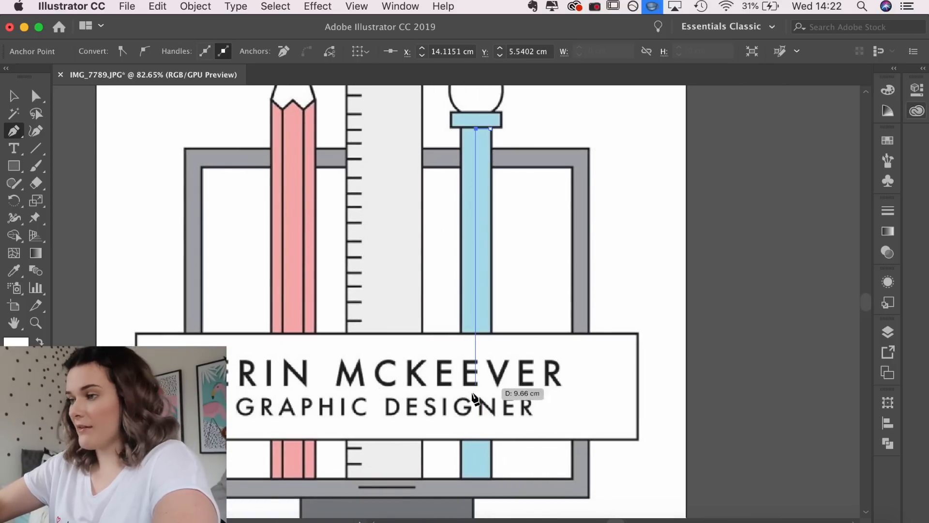
Complete the Pen tool strip over the right half of the brush handle and fill it with a darker shade of the handle's blue
click(477, 477)
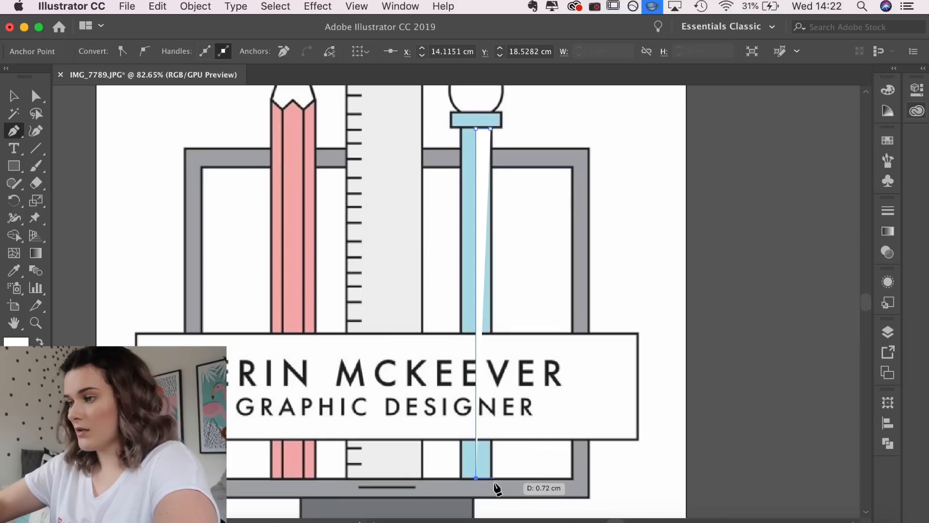
click(491, 478)
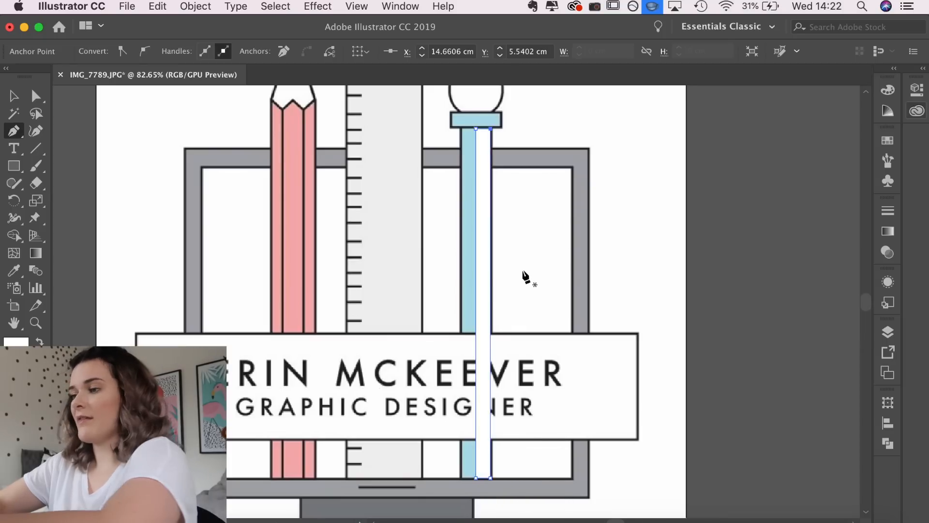
key(i)
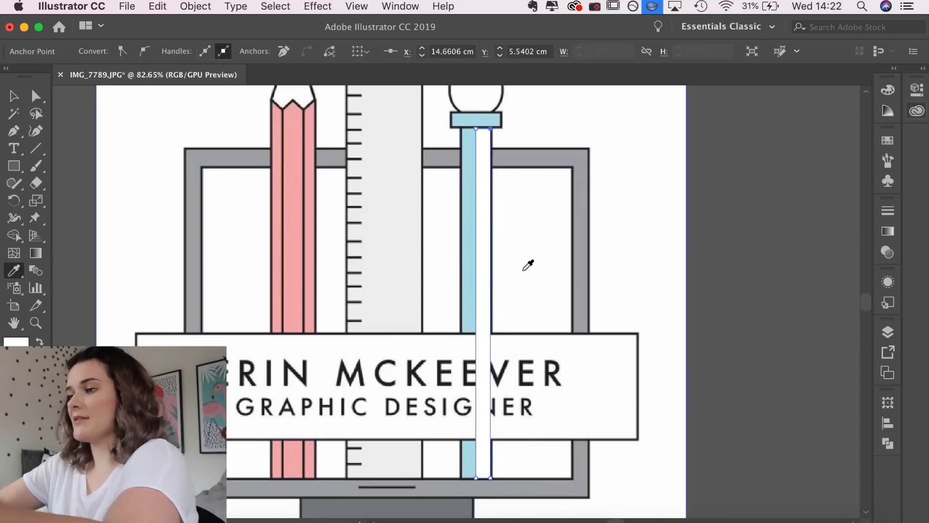
click(470, 226)
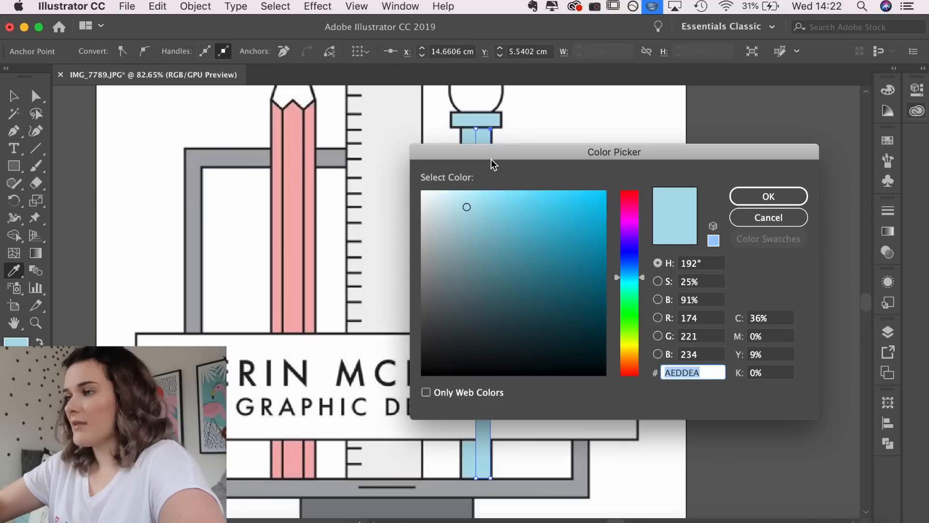
drag(490, 158, 620, 154)
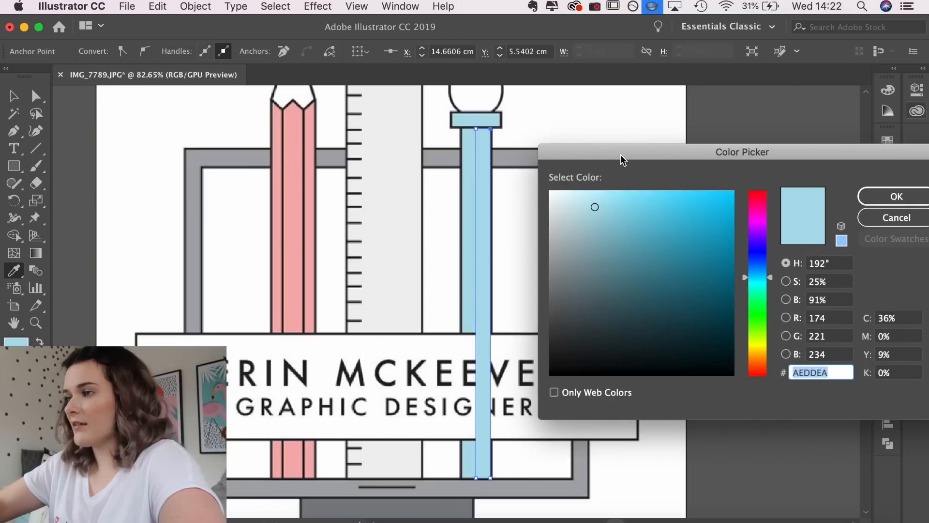
drag(595, 211, 607, 229)
click(871, 195)
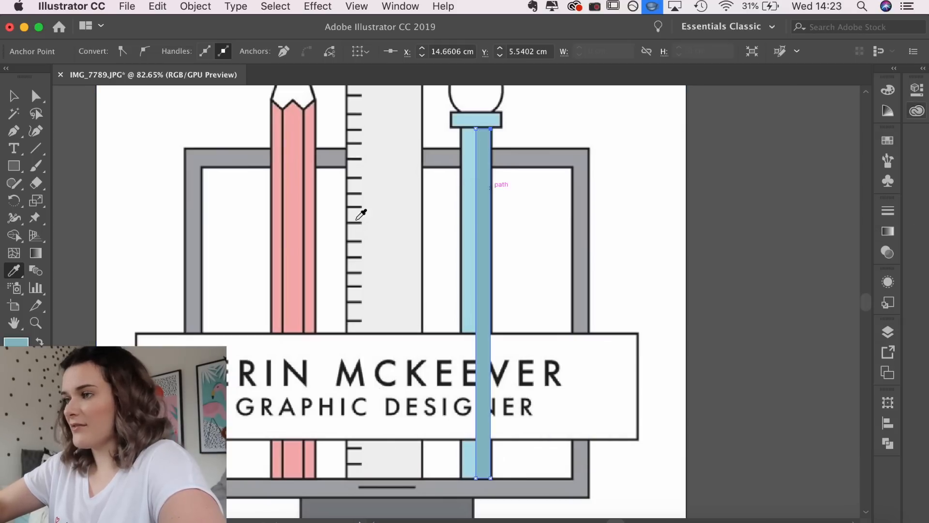
Narrow the dark blue strip and move it against the right outline of the brush handle
click(14, 96)
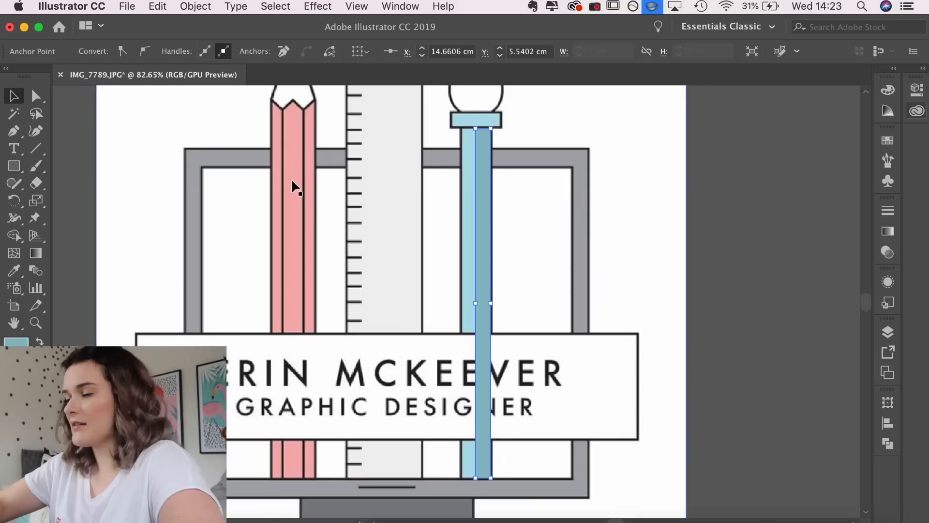
drag(490, 304, 485, 305)
click(664, 332)
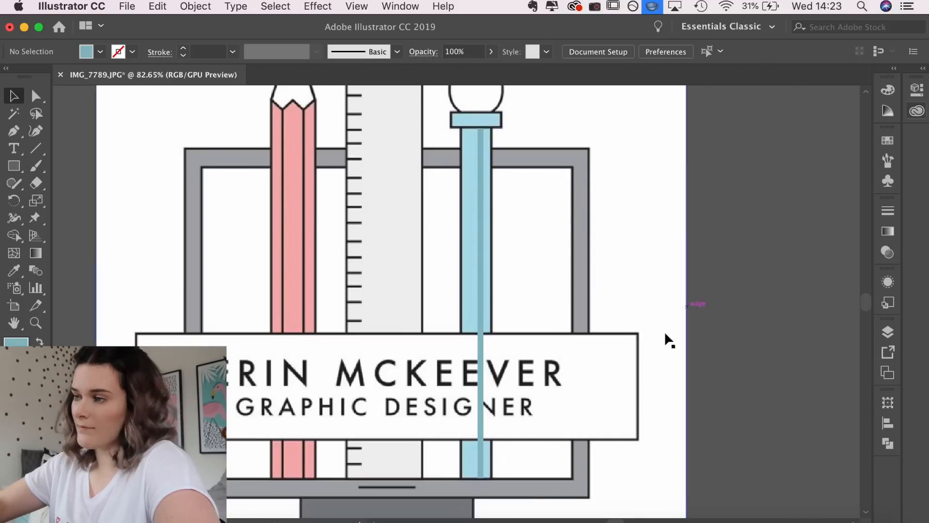
click(478, 258)
drag(477, 258, 485, 260)
click(480, 346)
scroll(482, 346, up, 4)
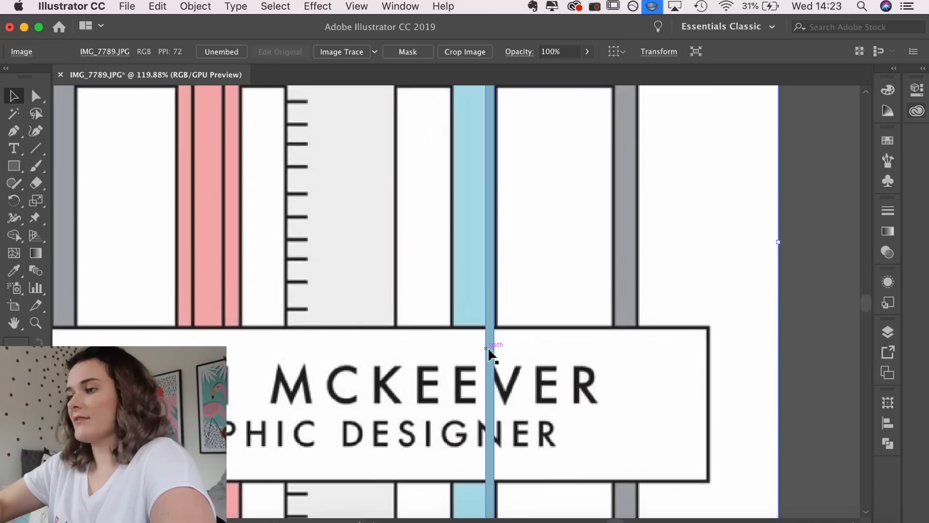
click(488, 348)
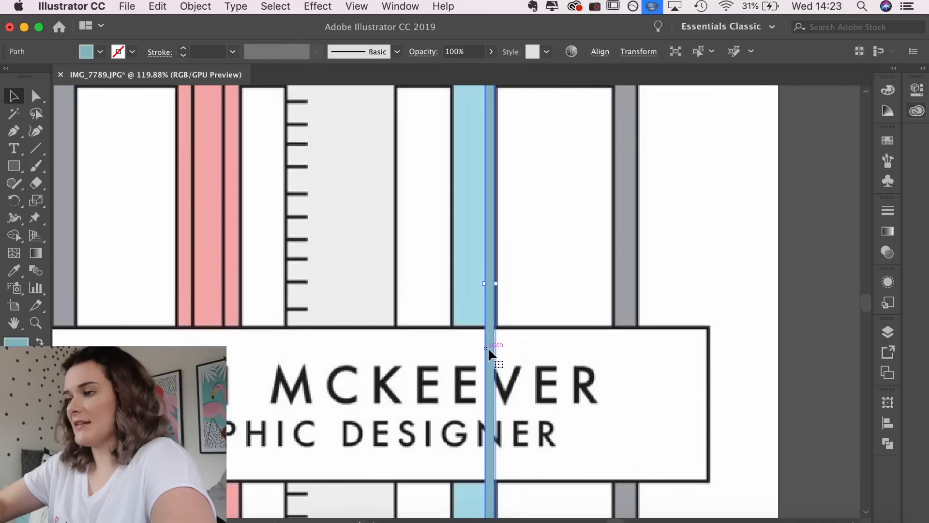
Cut away the part of the shadow strip that crosses the name banner
click(14, 166)
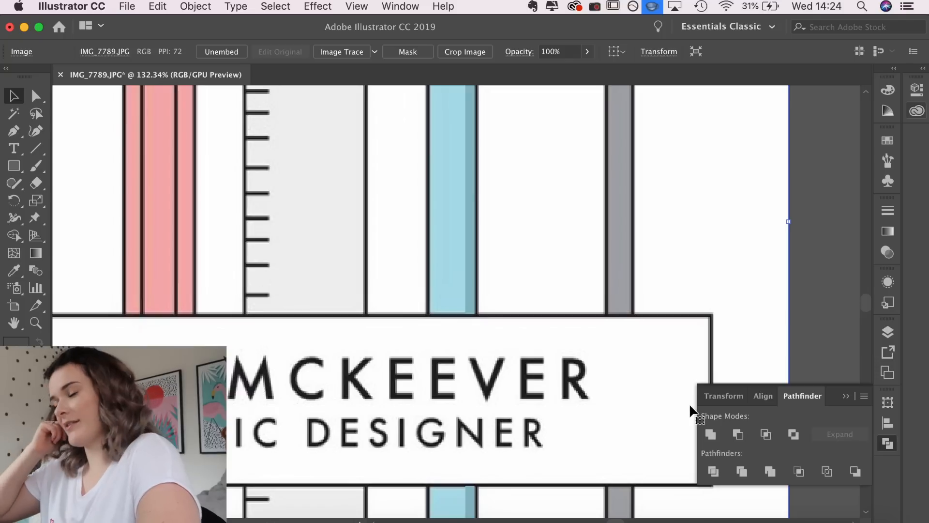
scroll(678, 358, down, 5)
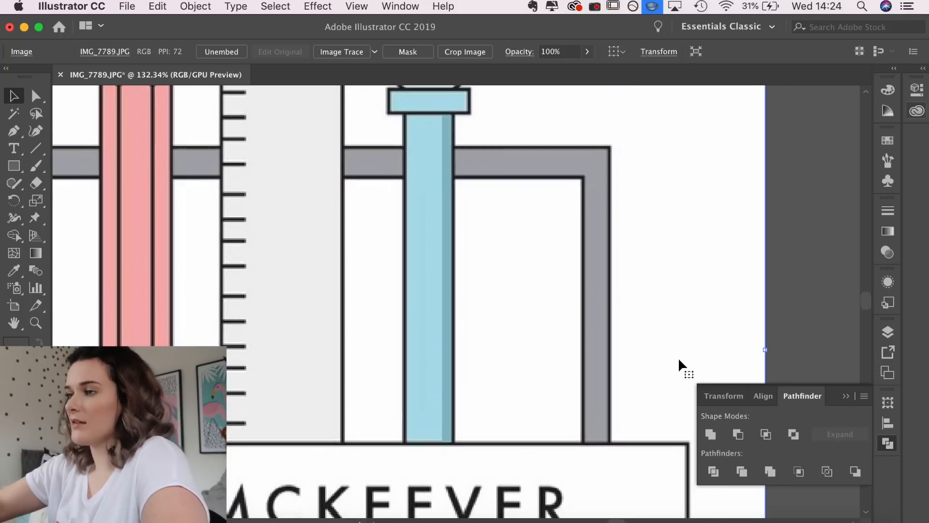
Copy the shadow strip to the right end of the brush's blue collar and remove the excess below the collar
scroll(678, 358, up, 8)
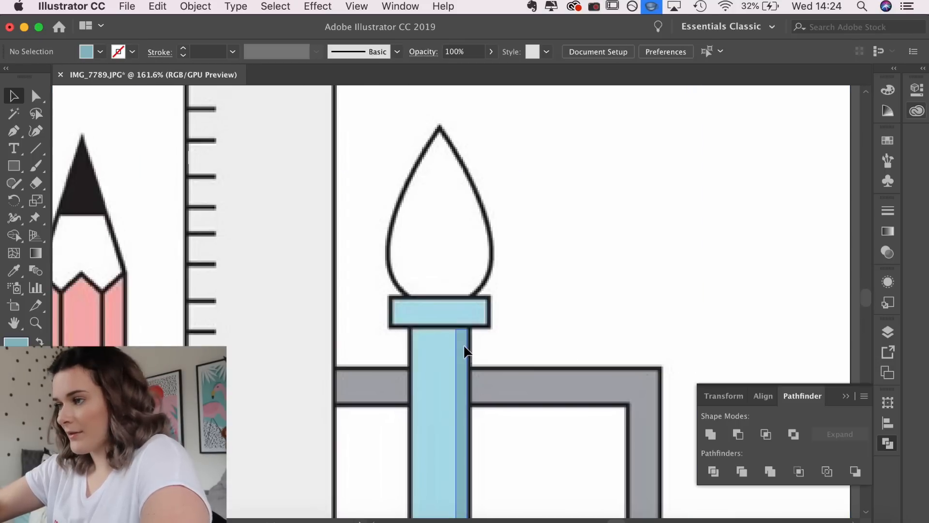
drag(464, 352, 484, 315)
scroll(484, 316, up, 6)
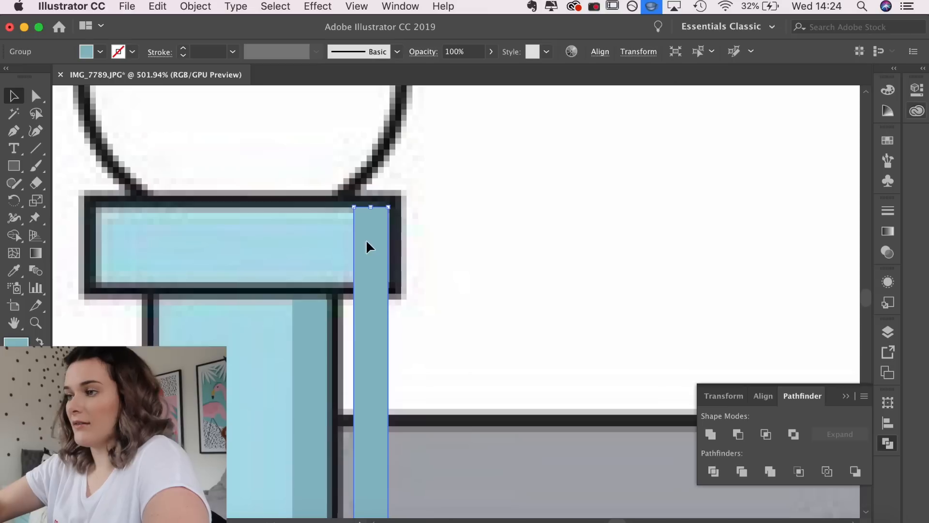
key(Right)
key(Left)
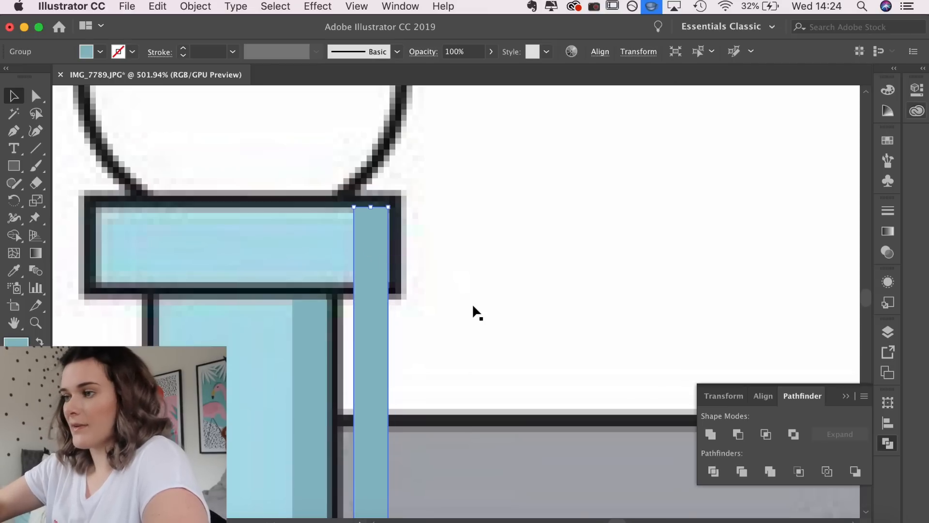
key(Delete)
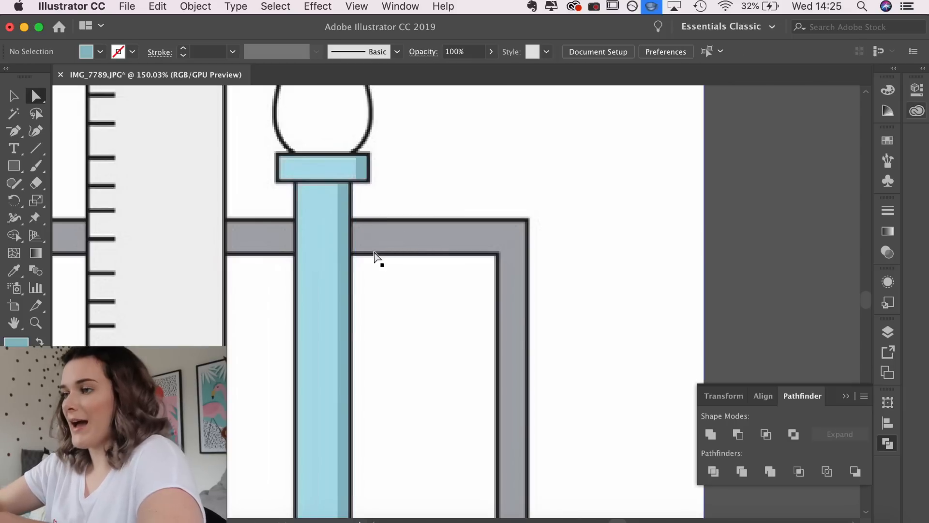
Draw the shadow's curved inner edge with the Pen tool from the bristle tip to the collar, then along the base to the right outline
scroll(381, 257, down, 1)
scroll(380, 262, down, 4)
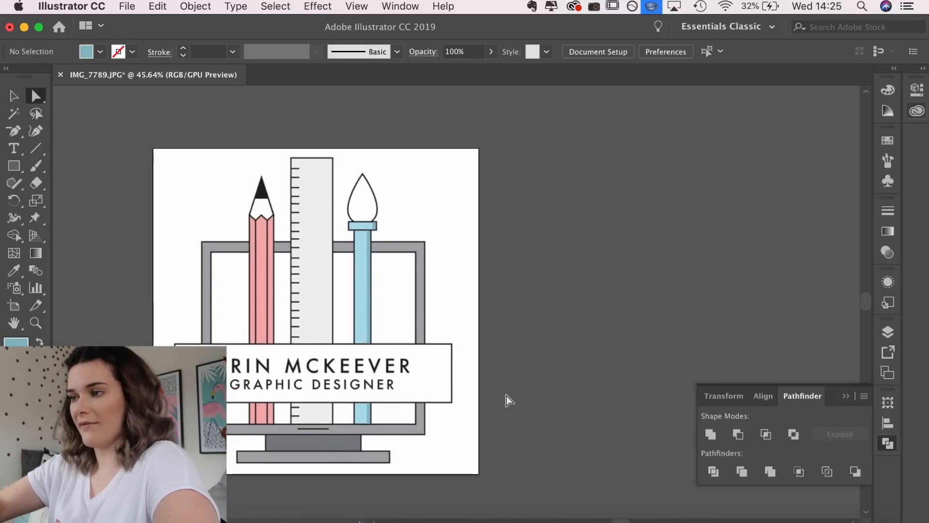
scroll(382, 242, up, 3)
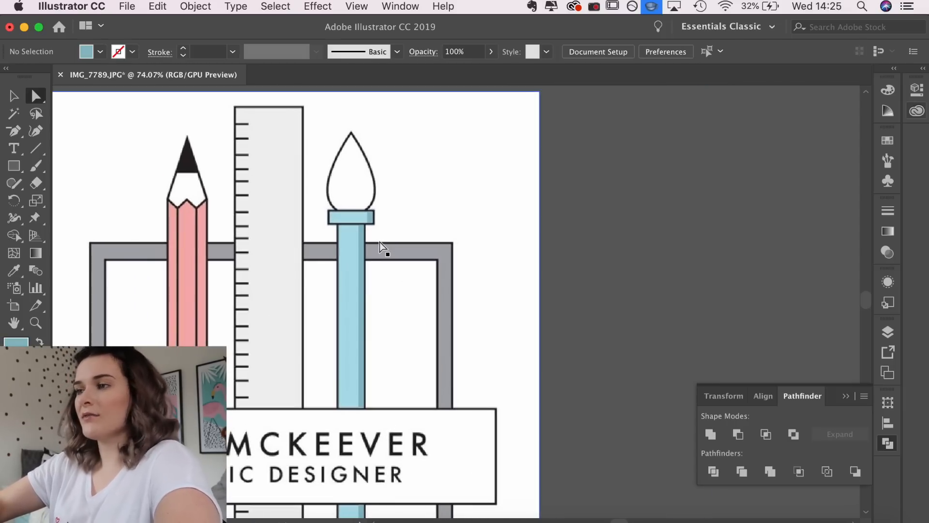
scroll(380, 246, up, 4)
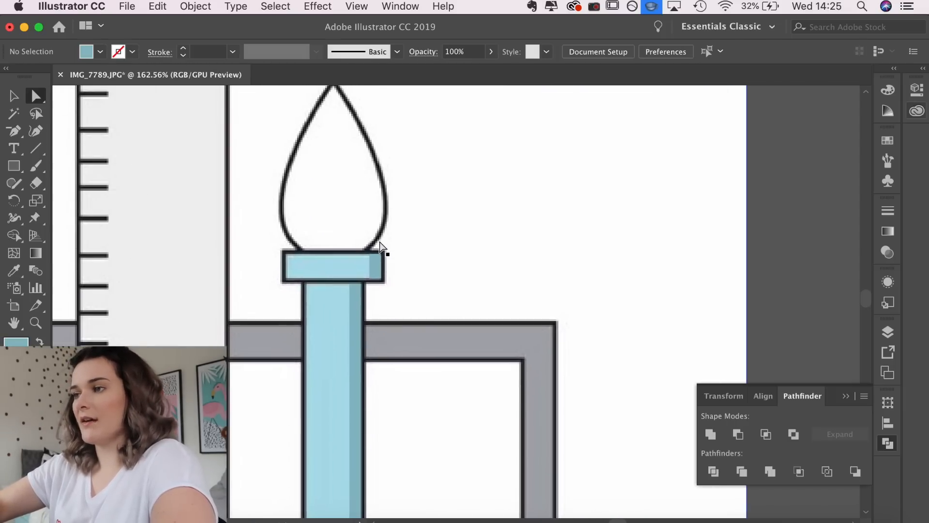
scroll(380, 247, up, 2)
scroll(380, 247, down, 2)
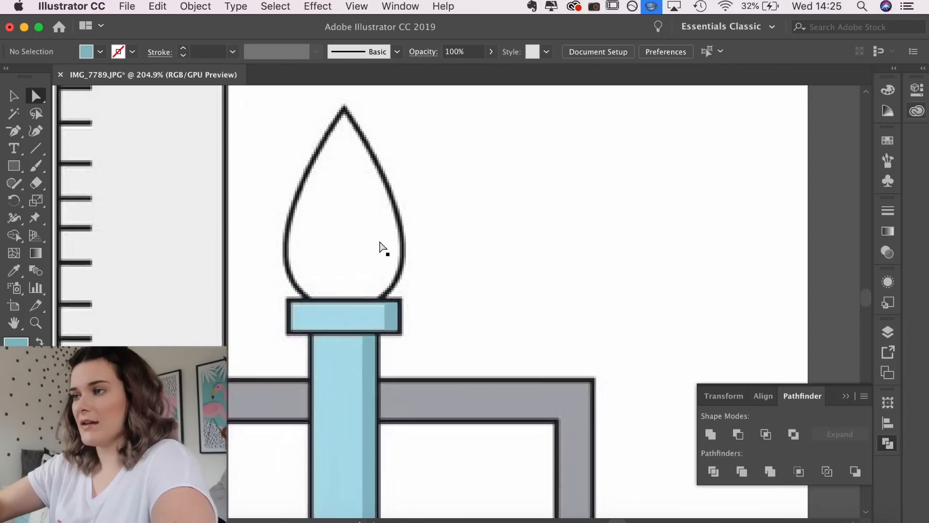
click(18, 133)
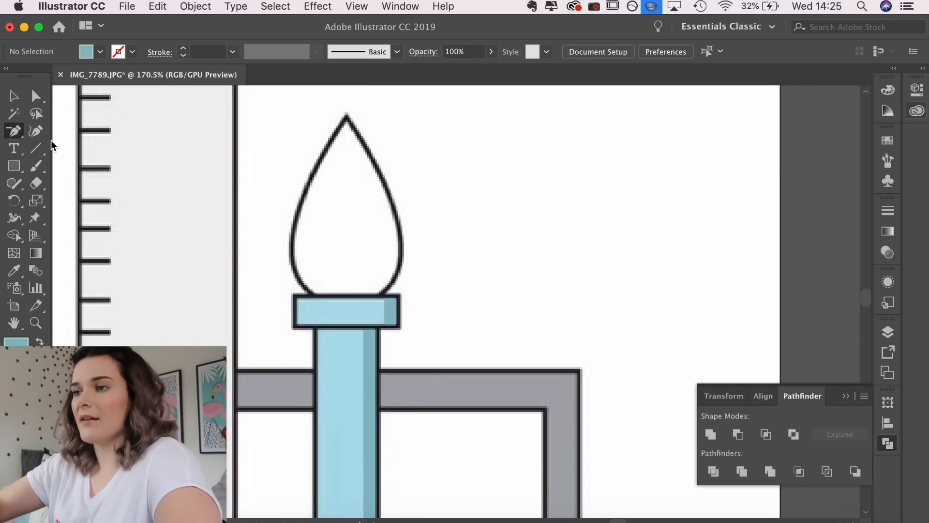
drag(14, 132, 33, 136)
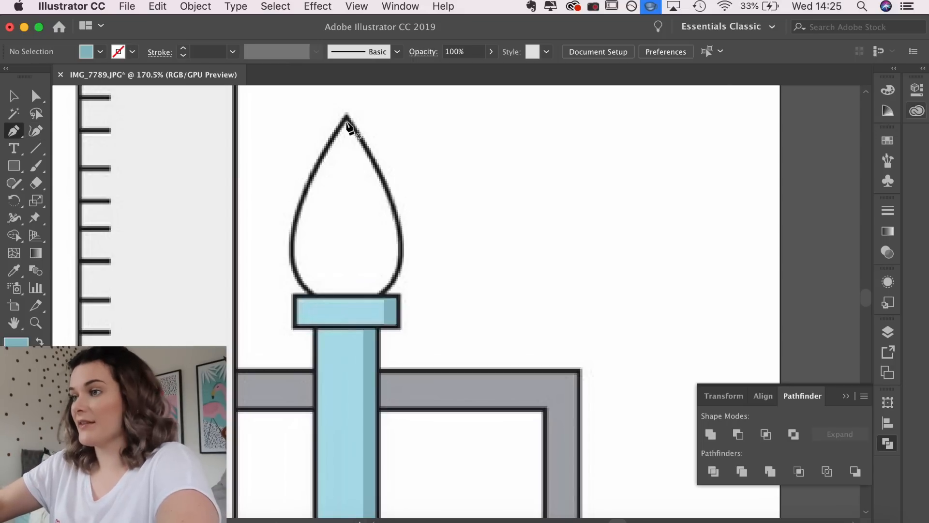
drag(346, 121, 370, 274)
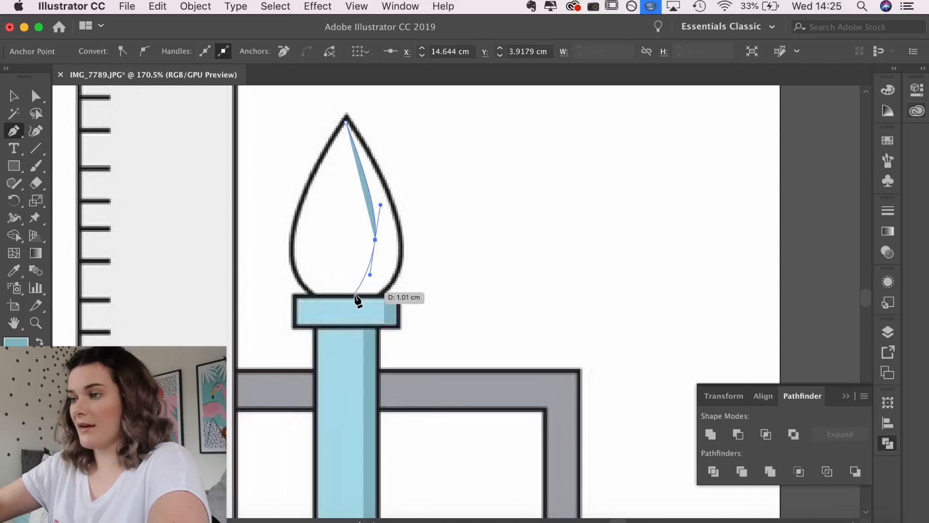
click(355, 294)
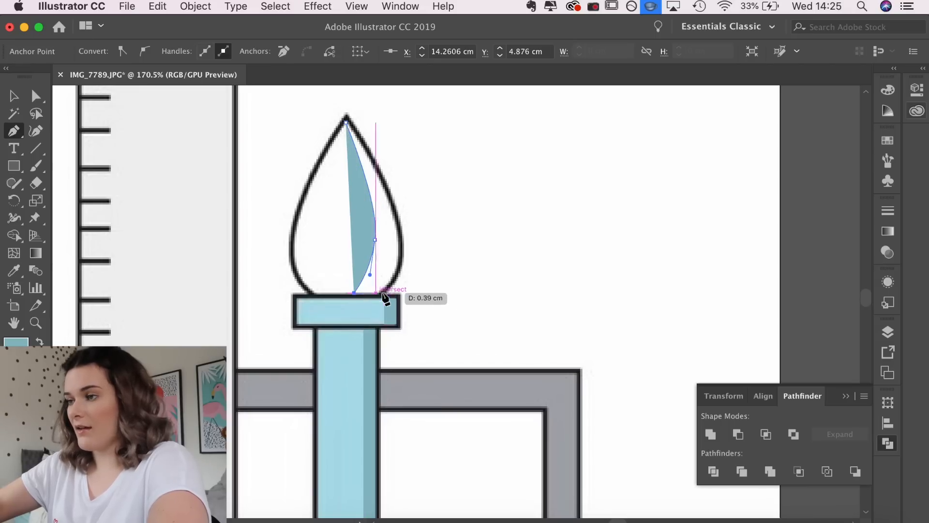
scroll(378, 291, up, 3)
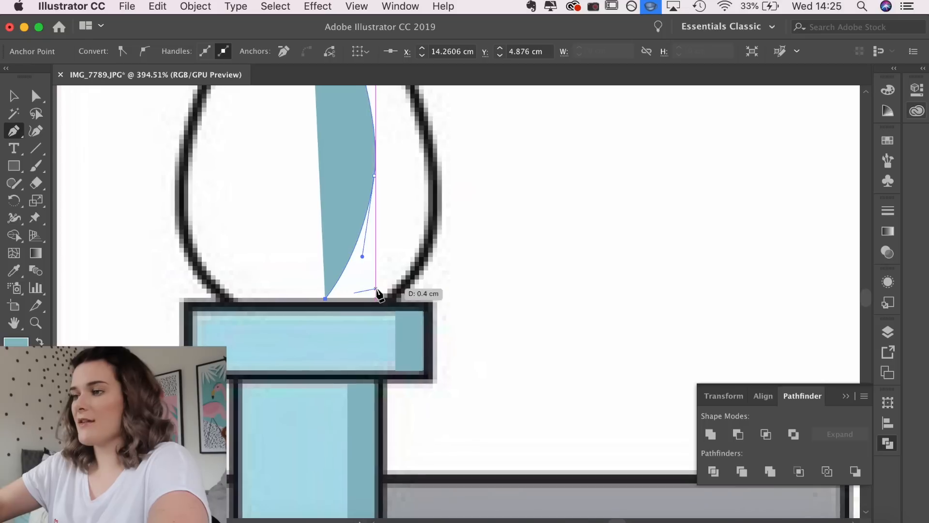
click(382, 299)
Continue the shadow path up the right outline of the bristles, close it at the tip, and deselect it
scroll(411, 260, up, 5)
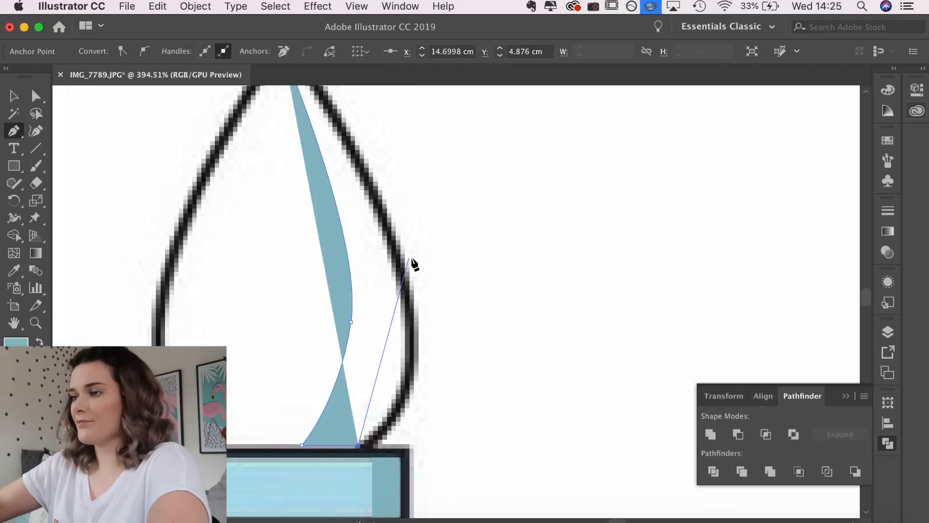
drag(393, 268, 351, 144)
scroll(385, 228, up, 5)
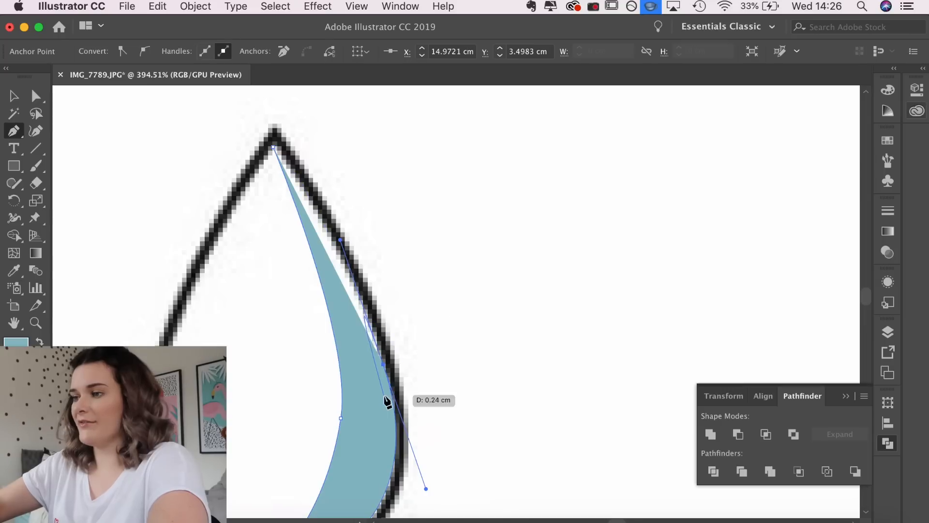
click(275, 147)
drag(248, 116, 246, 114)
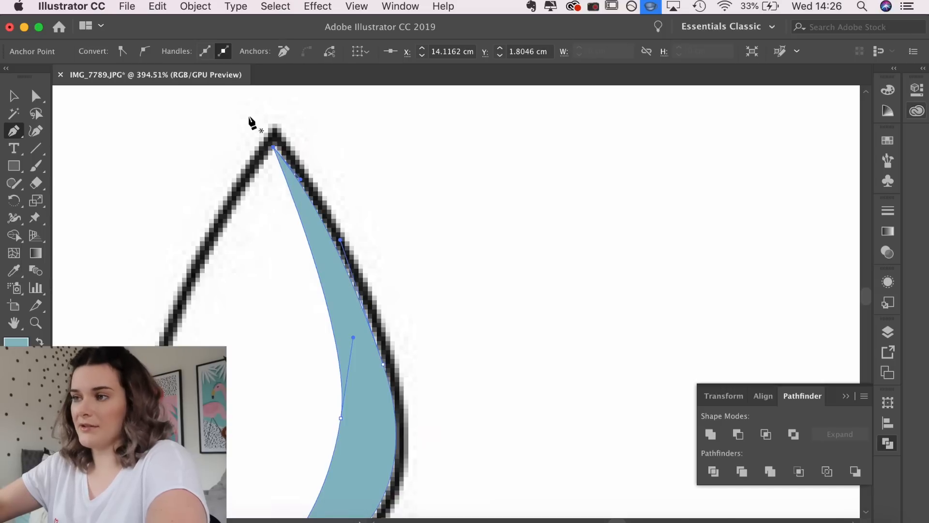
click(273, 148)
key(super+z)
key(v)
click(541, 288)
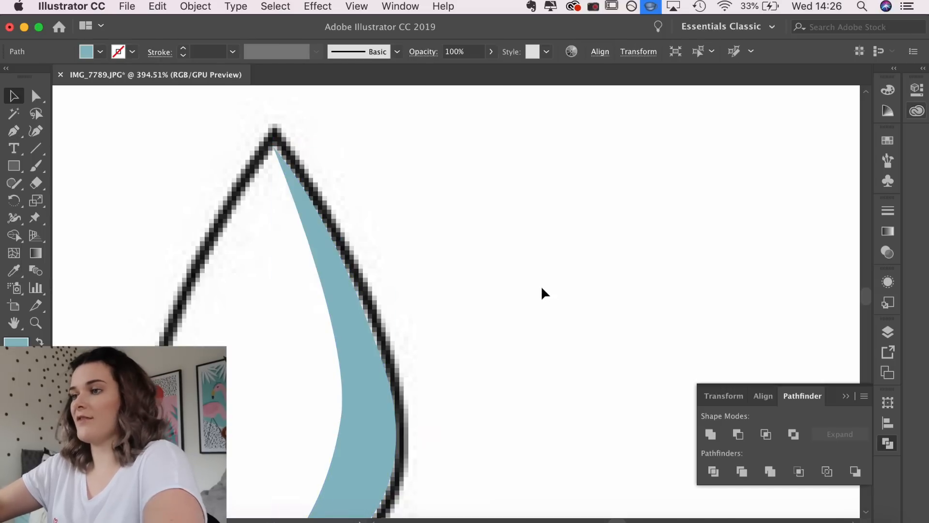
Fill the bristle shadow with light grey E5E5E5, based on the white sampled from the bristles
scroll(542, 288, down, 8)
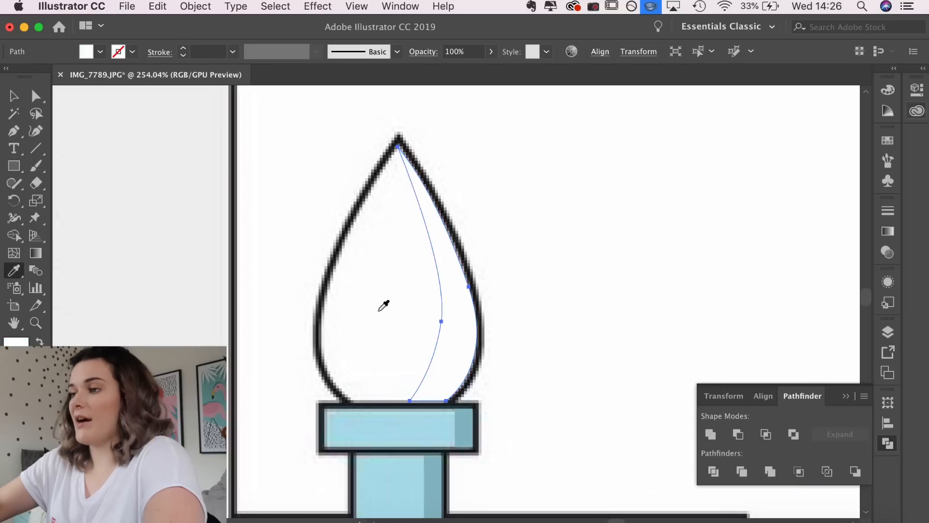
scroll(384, 305, down, 5)
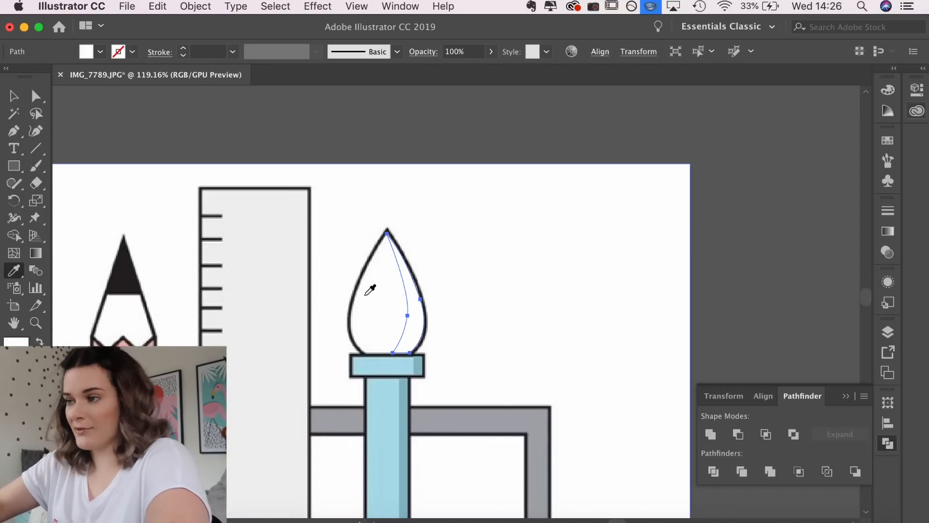
double_click(16, 348)
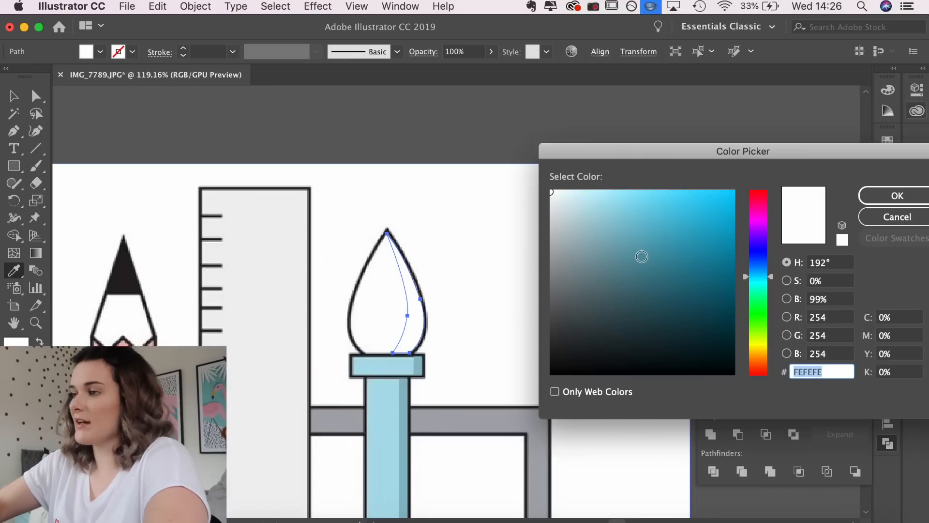
drag(560, 206, 549, 208)
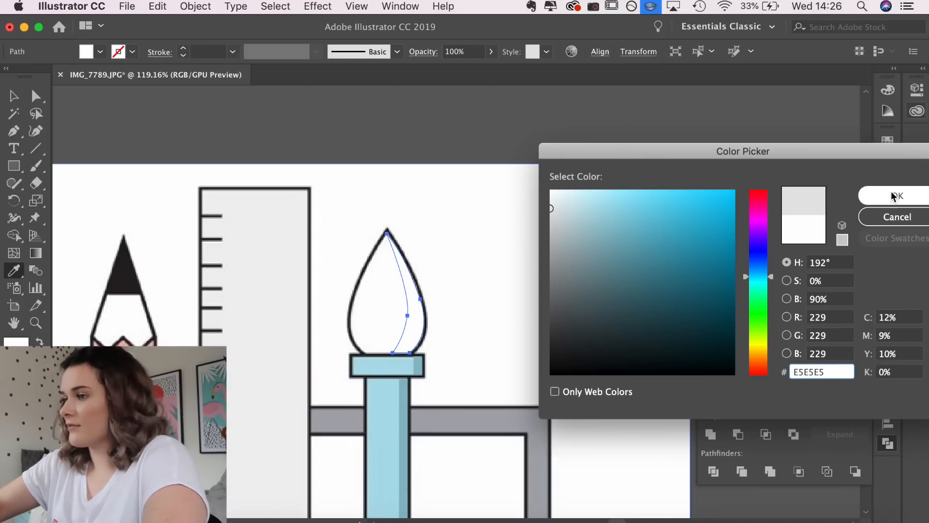
click(871, 195)
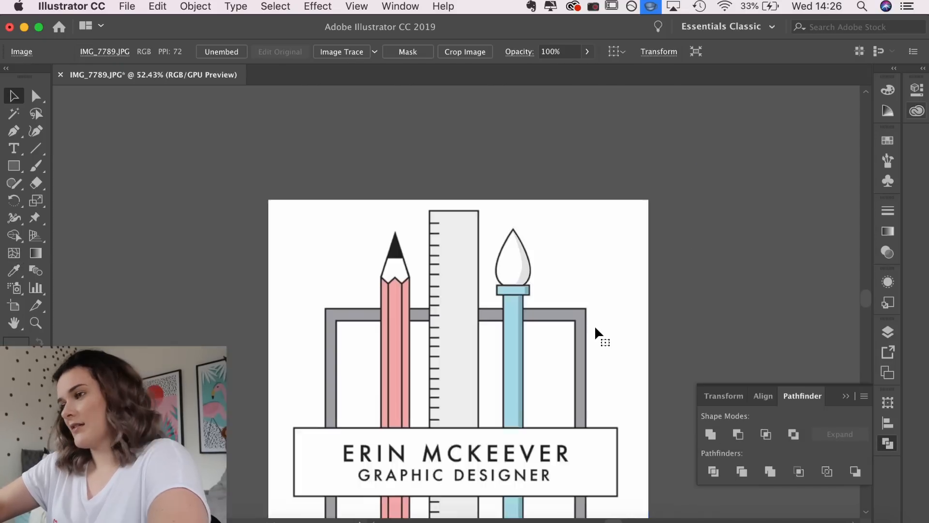
scroll(595, 327, up, 5)
scroll(596, 327, up, 1)
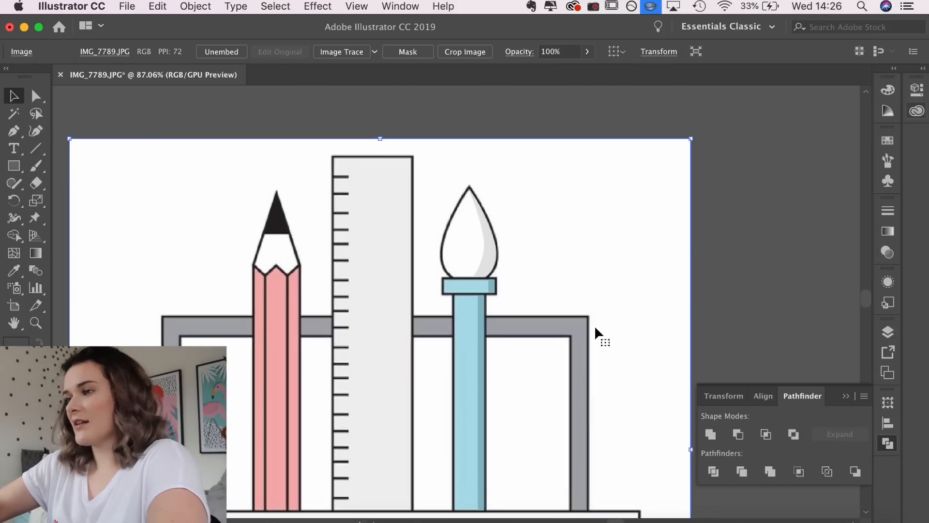
scroll(596, 327, up, 3)
scroll(596, 328, up, 1)
scroll(595, 328, down, 5)
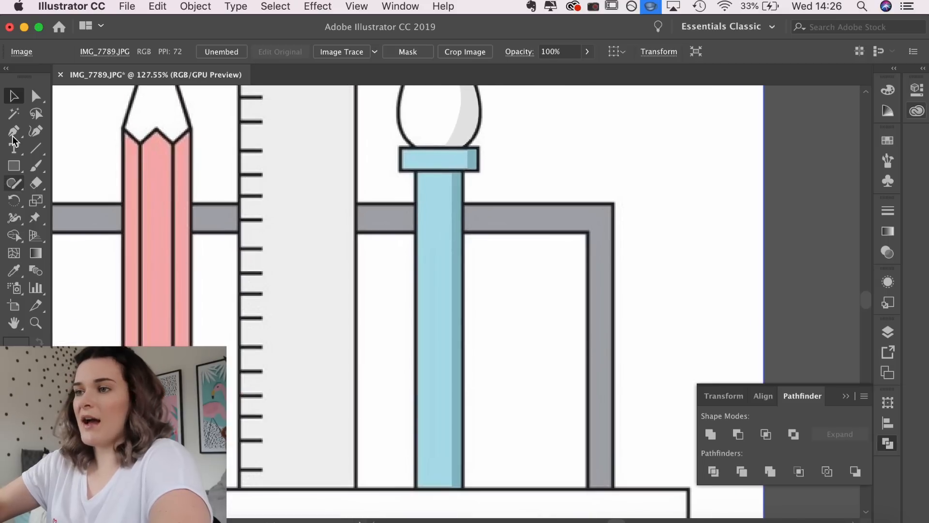
click(14, 131)
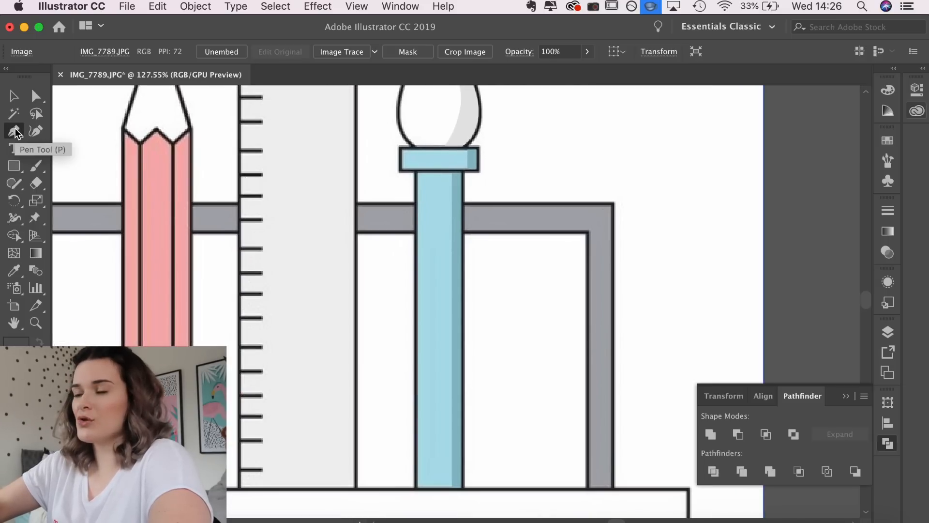
click(13, 168)
click(13, 168)
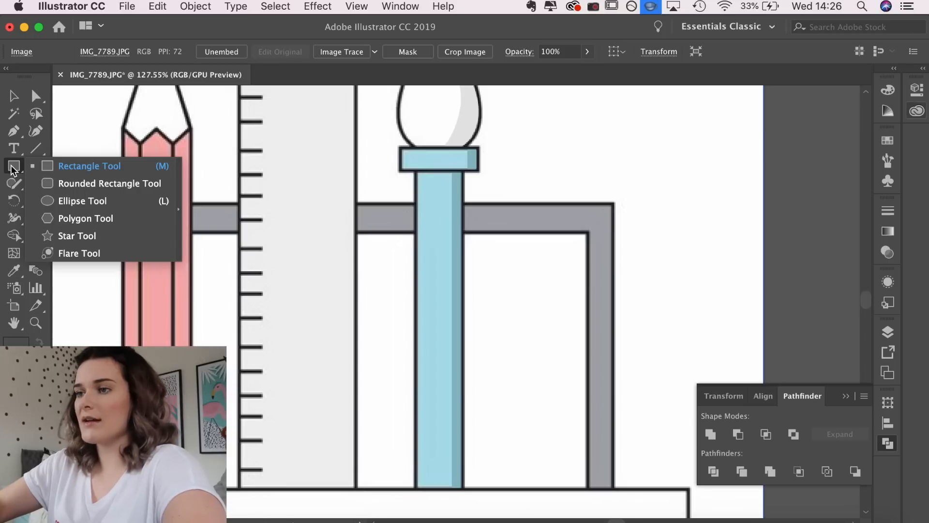
click(2, 254)
key(shift+b)
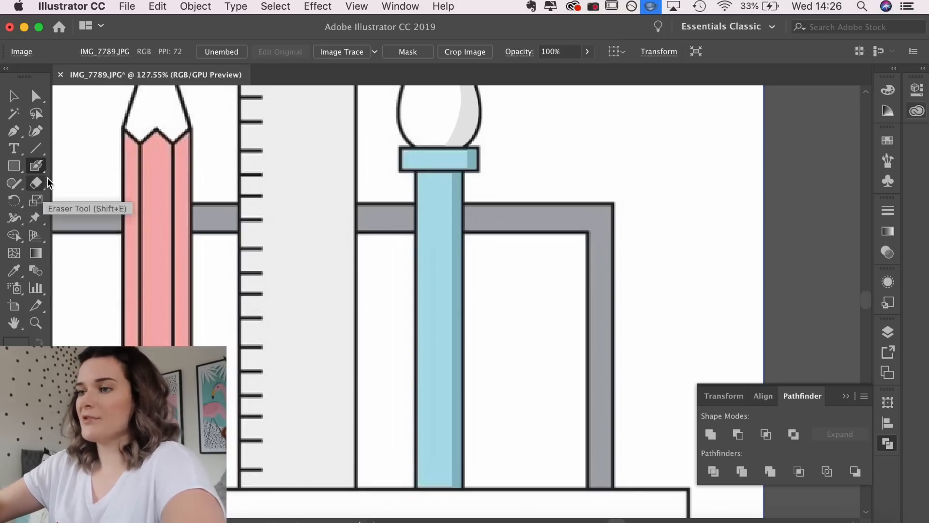
drag(435, 215, 434, 311)
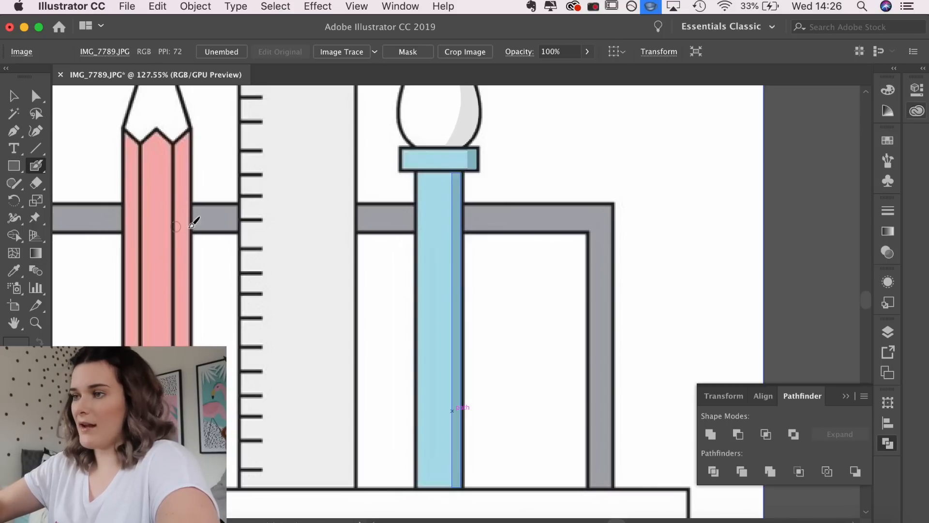
Draw a narrow vertical rounded rectangle near the top left of the brush handle and fill it white as a highlight
drag(17, 162, 46, 183)
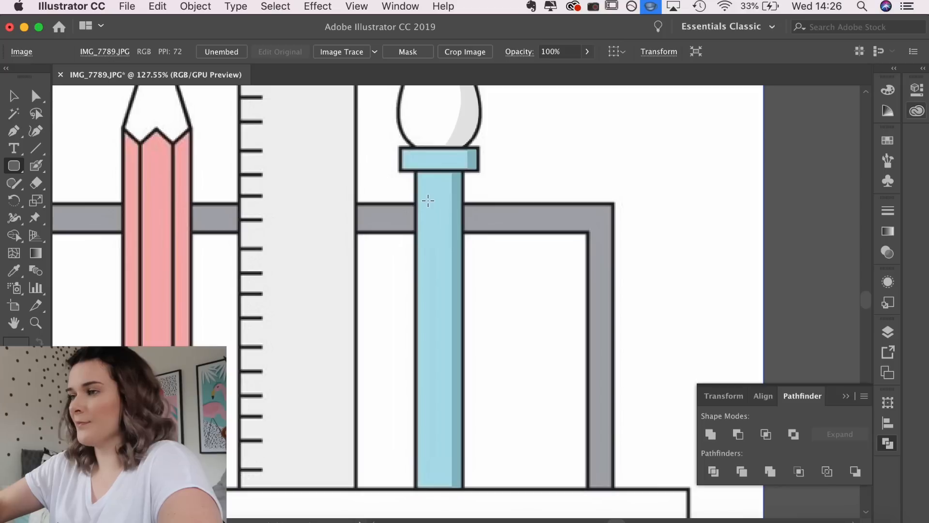
drag(427, 199, 436, 291)
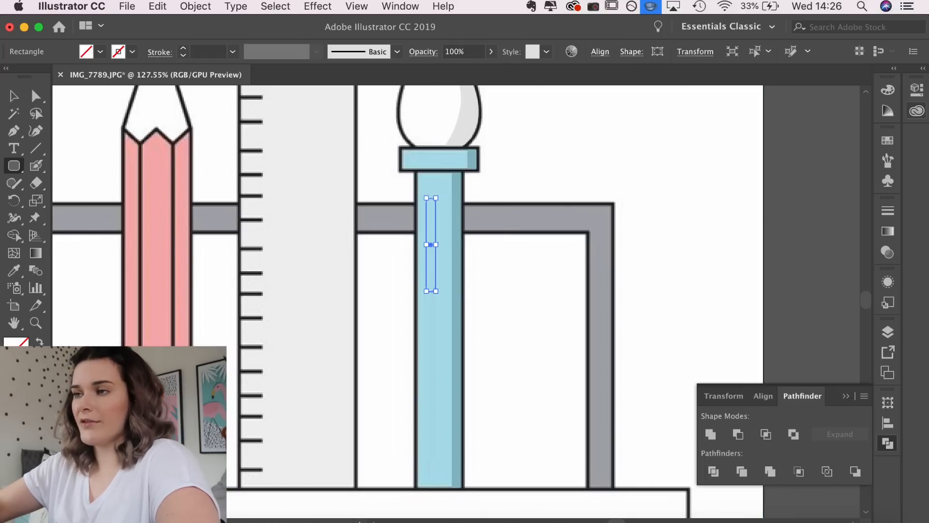
double_click(15, 350)
drag(594, 228, 516, 168)
drag(591, 220, 546, 191)
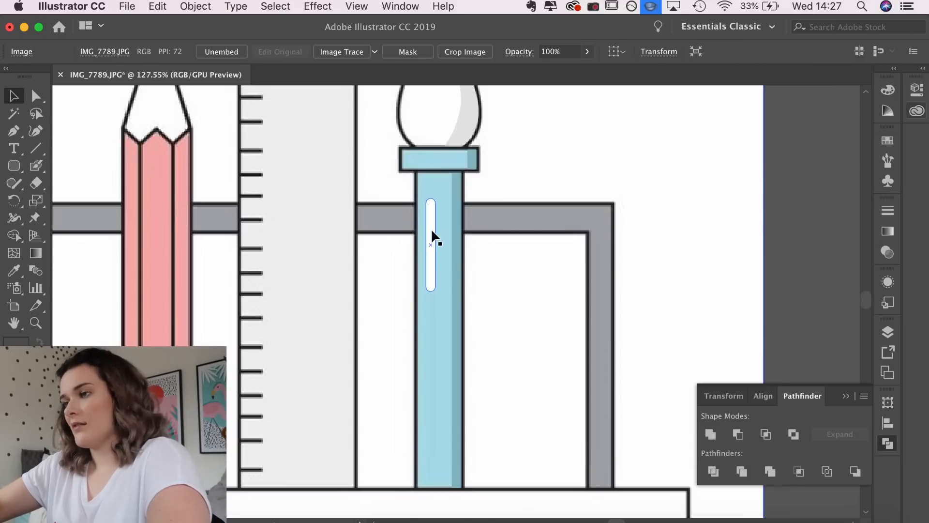
Copy the white highlight directly below itself on the brush handle and shorten the lower one to a small dash
drag(432, 231, 432, 332)
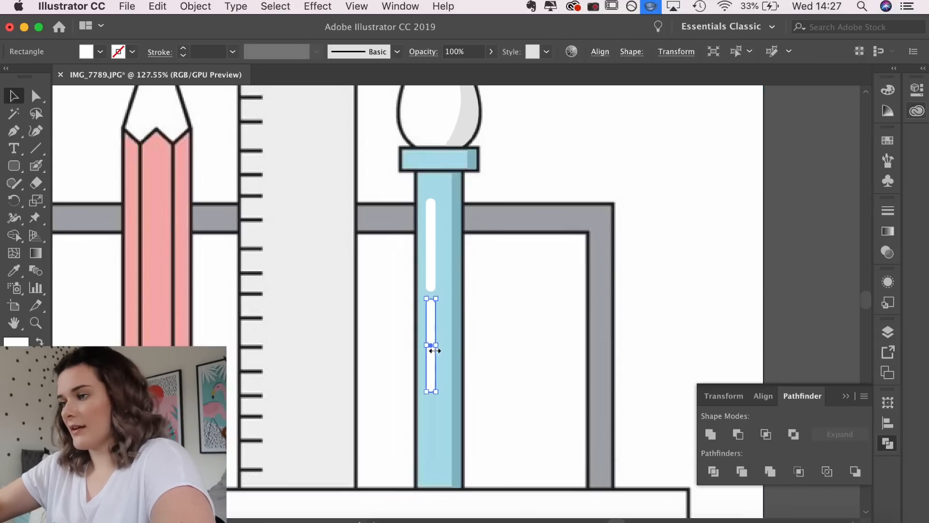
drag(431, 391, 432, 386)
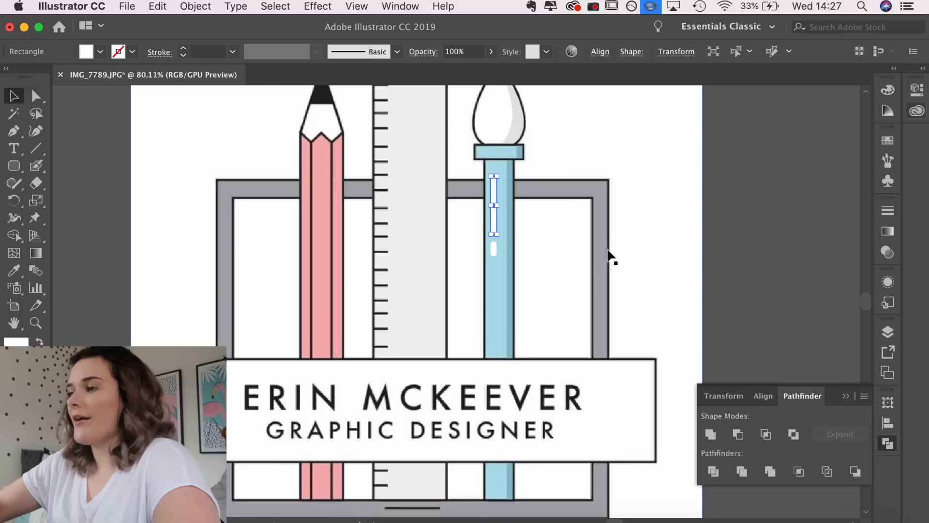
scroll(606, 222, down, 1)
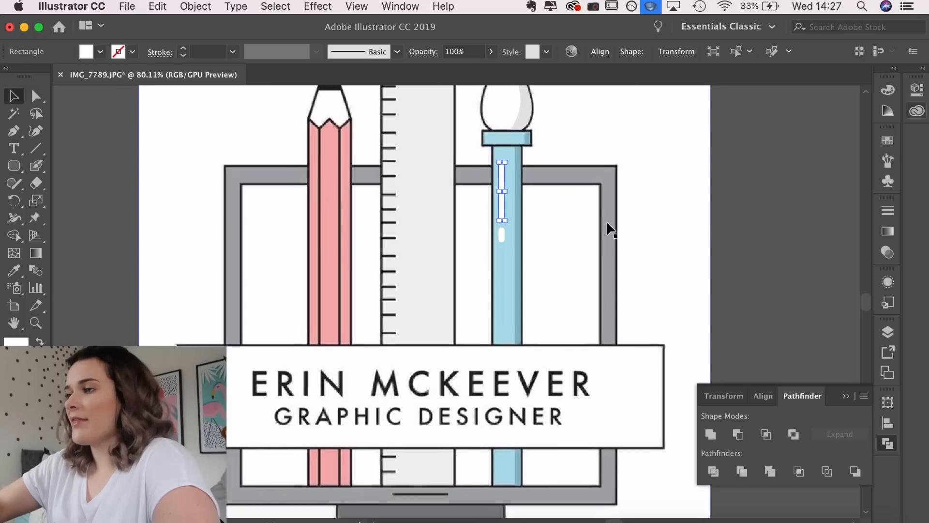
Draw a tall rectangle along the right side of the ruler, from its top edge to just above the name banner
scroll(606, 223, up, 5)
click(14, 166)
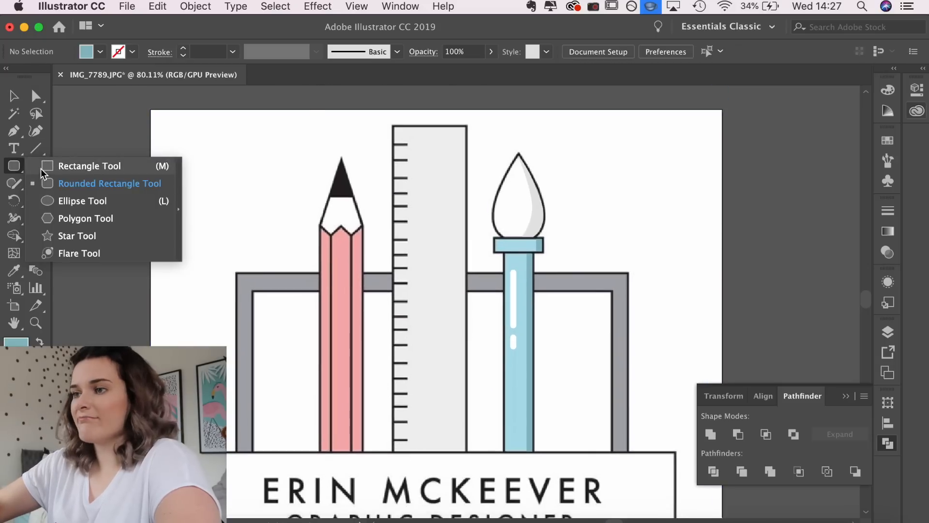
click(42, 167)
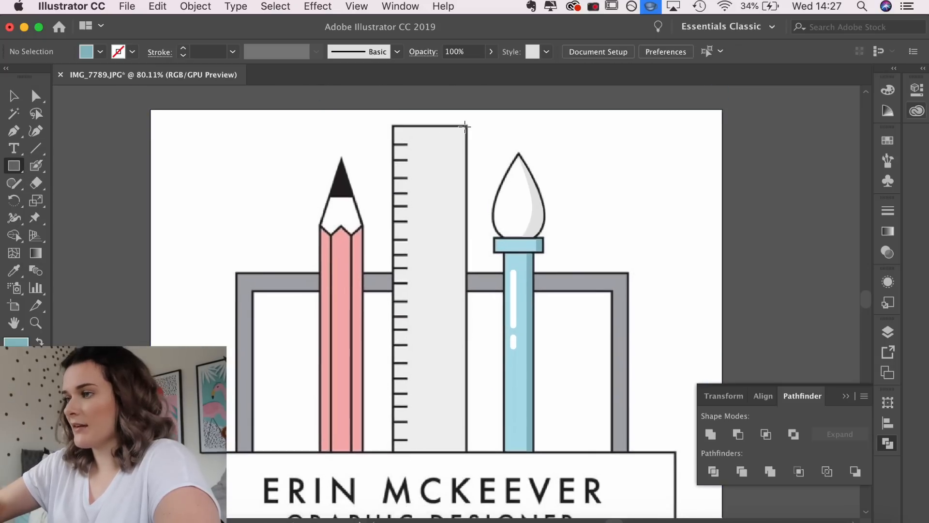
drag(464, 127, 440, 443)
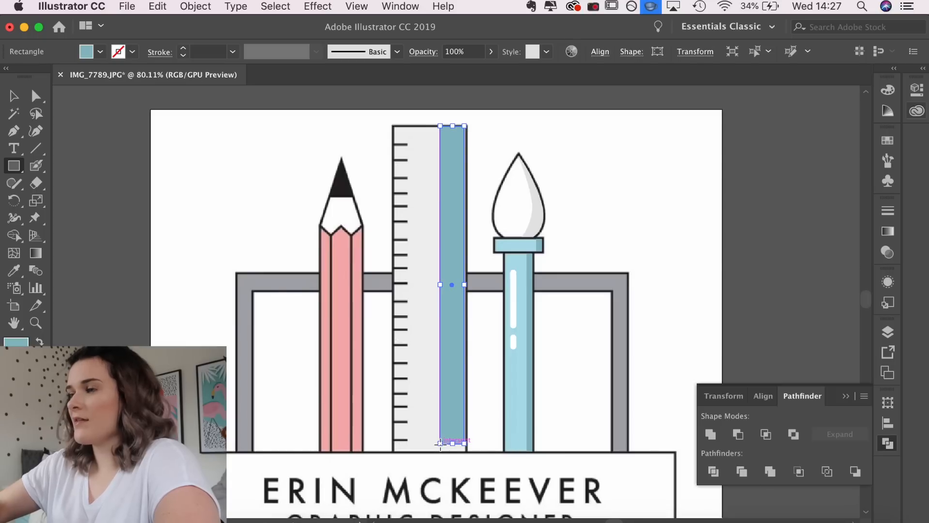
Nudge the tall rectangle inward from the ruler's right edge and down until its lower end meets the name banner
key(Left)
key(Left)
key(Left)
key(Left)
key(Left)
key(Left)
key(Left)
key(Left)
key(Left)
key(Left)
key(Left)
key(Left)
key(Left)
key(Left)
key(Left)
key(Left)
key(Left)
key(Left)
key(Down)
key(Down)
key(Down)
key(Down)
key(Down)
key(Down)
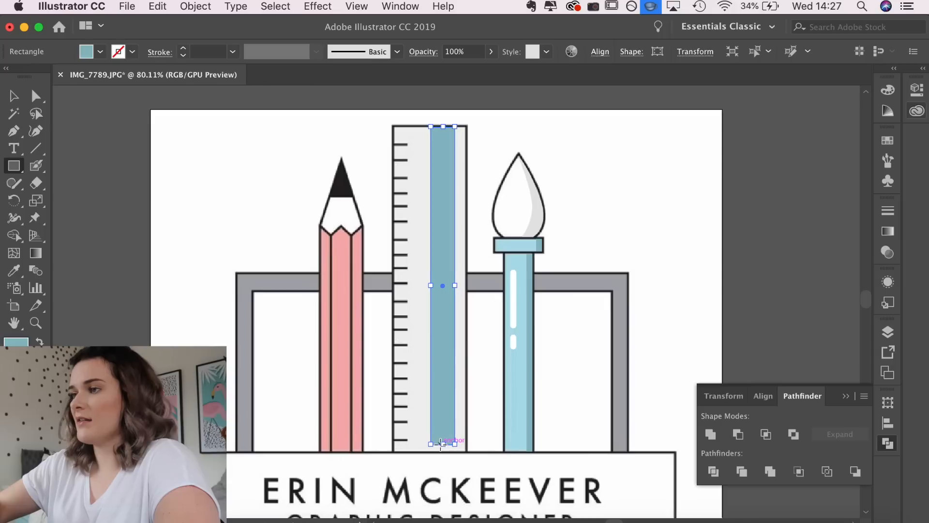
key(Down)
key(Down)
key(Down)
key(Down)
key(Down)
key(Down)
key(Right)
key(Right)
key(Right)
key(Right)
key(Right)
key(Right)
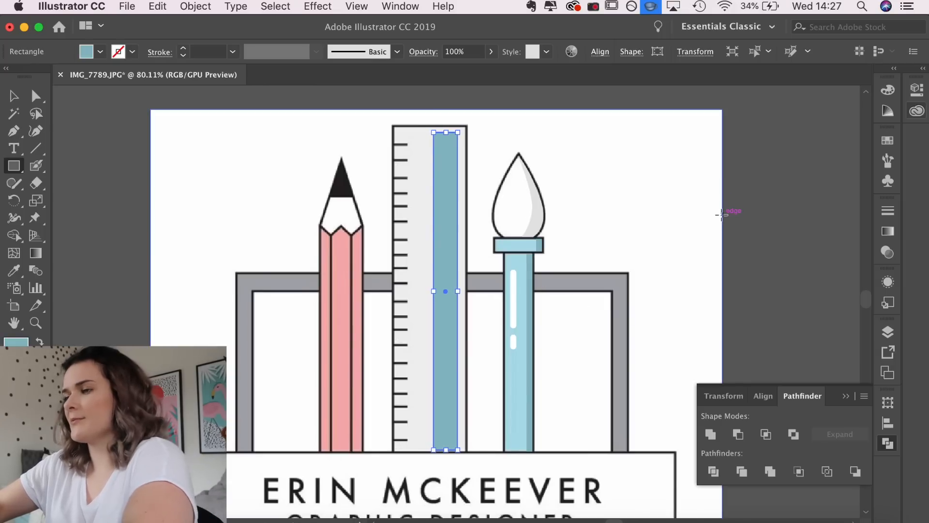
Examine the rectangle on the ruler up close at the banner, and against the whole illustration
key(v)
scroll(663, 280, up, 3)
click(663, 279)
scroll(663, 280, down, 4)
scroll(664, 280, left, 2)
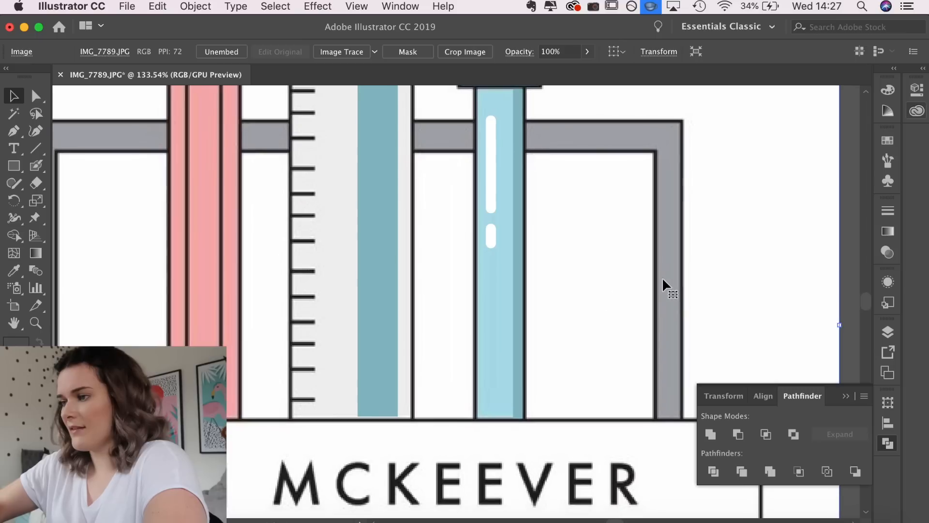
click(368, 351)
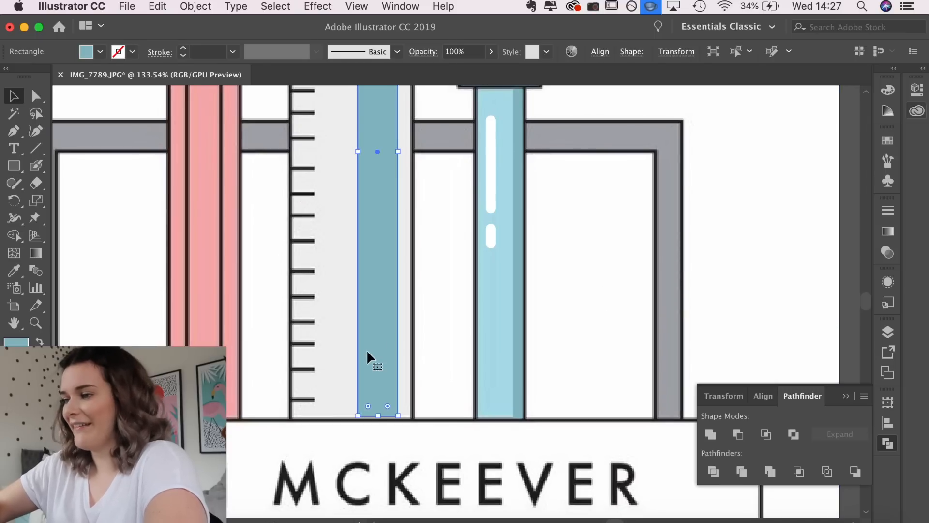
click(782, 210)
scroll(711, 240, down, 1)
scroll(711, 242, down, 5)
scroll(711, 242, up, 4)
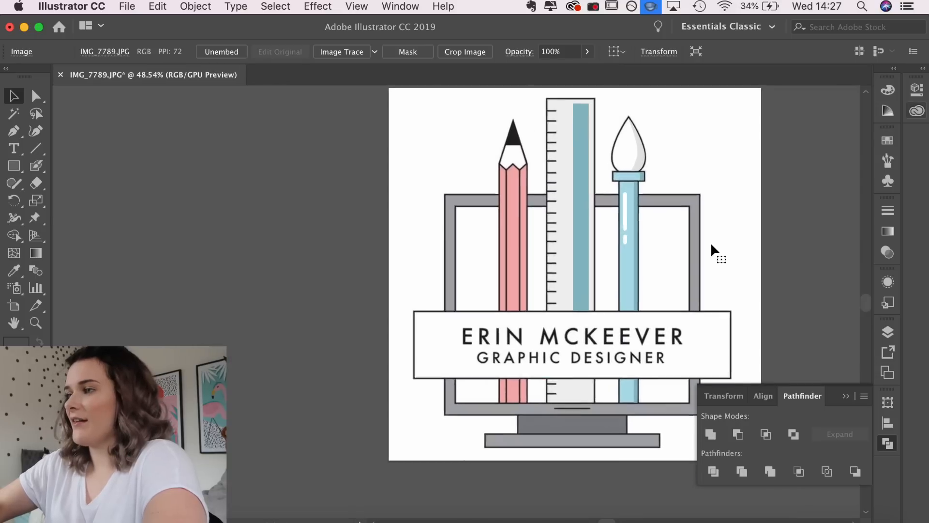
Fill the ruler's rectangle with a sampled light grey, darken that grey in the colour picker, and deselect the rectangle
key(i)
click(512, 240)
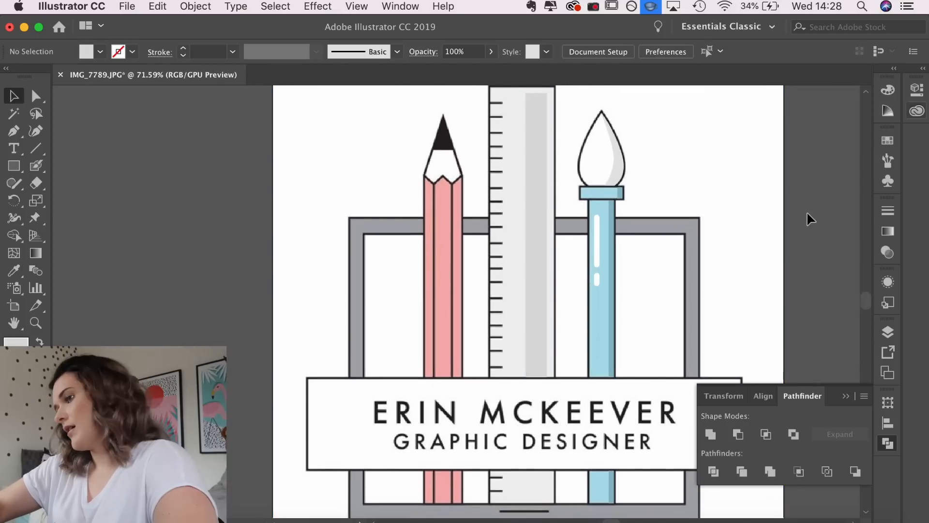
scroll(807, 213, up, 2)
scroll(807, 213, right, 2)
click(492, 291)
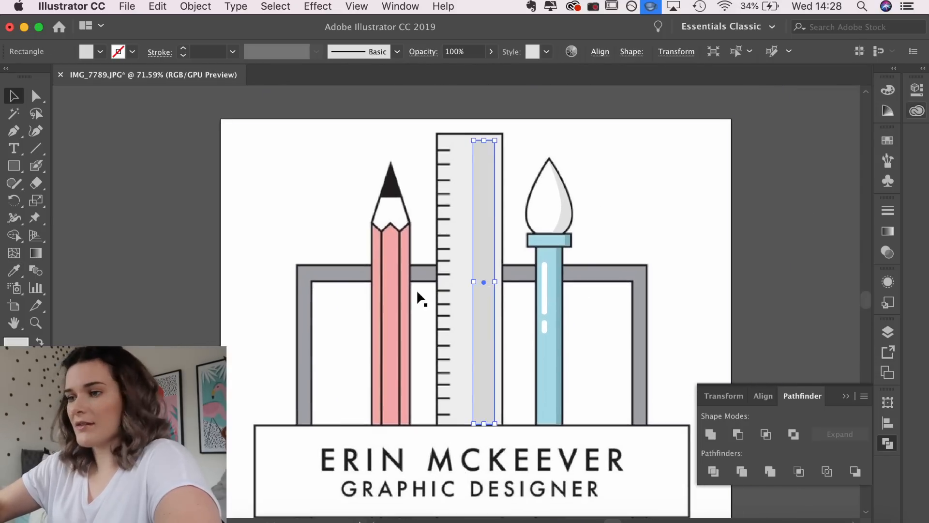
double_click(16, 349)
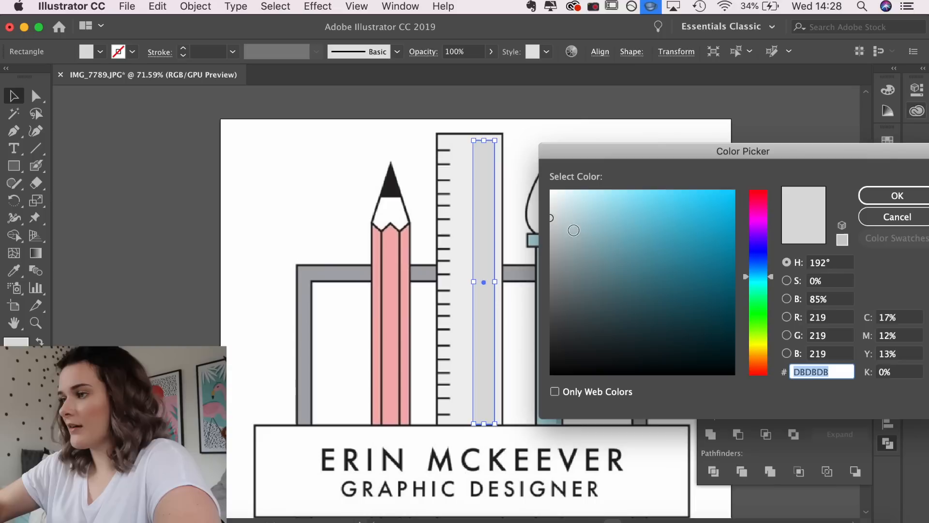
click(553, 234)
click(895, 196)
click(794, 182)
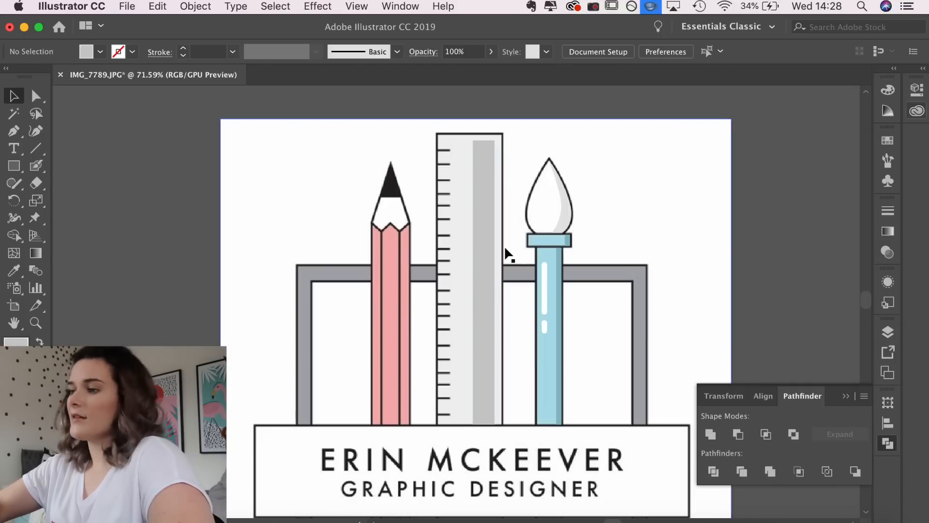
Nudge the grey rectangle right until it sits against the ruler's right outline, and deselect it
click(486, 223)
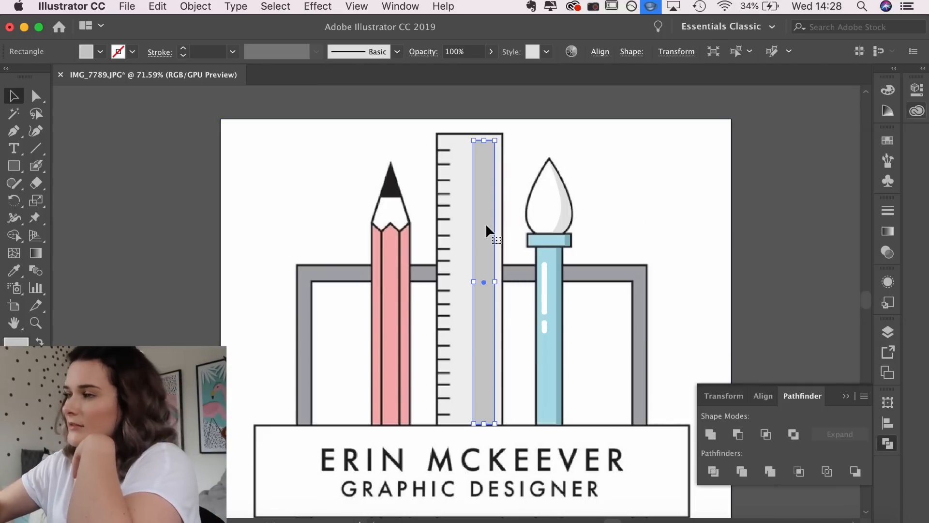
key(Right)
key(Right)
key(Right)
key(Right)
key(Right)
key(Right)
key(Right)
key(Right)
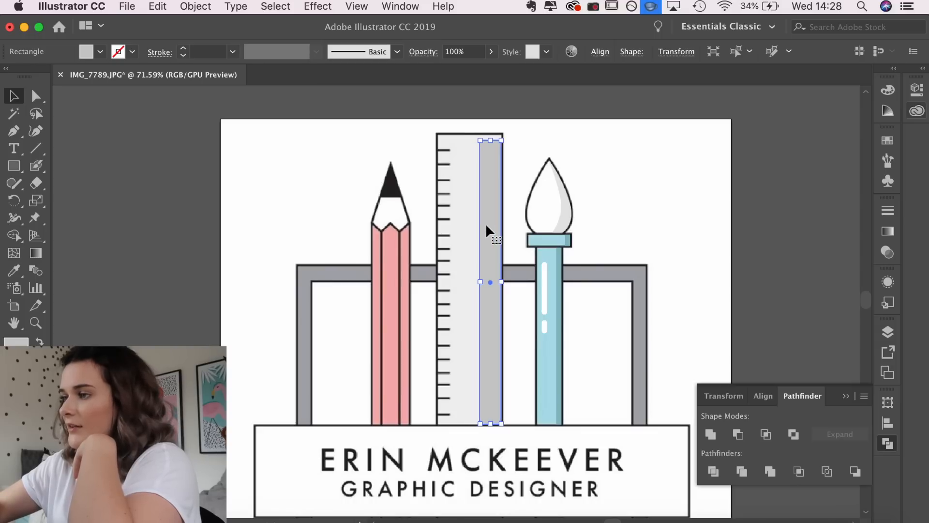
click(738, 208)
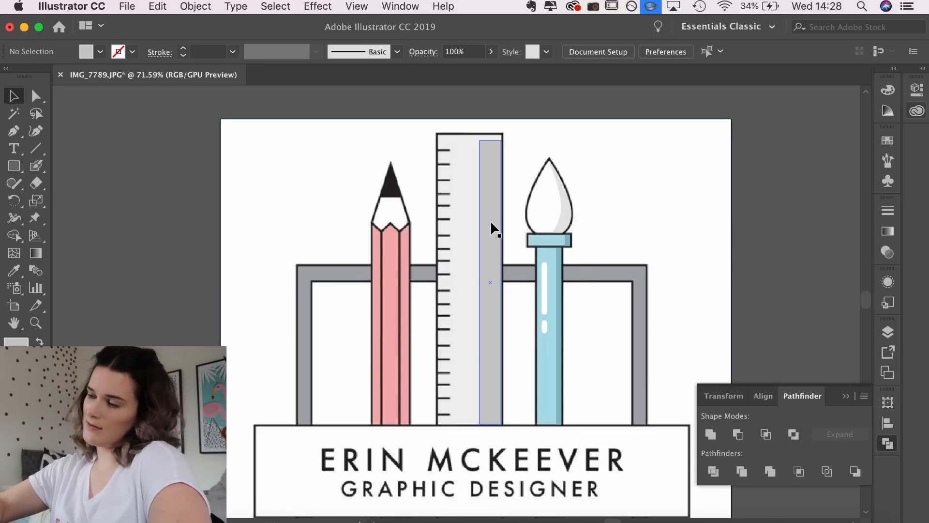
Delete the grey rectangle from the ruler
scroll(490, 220, down, 3)
scroll(490, 219, up, 3)
scroll(490, 220, up, 2)
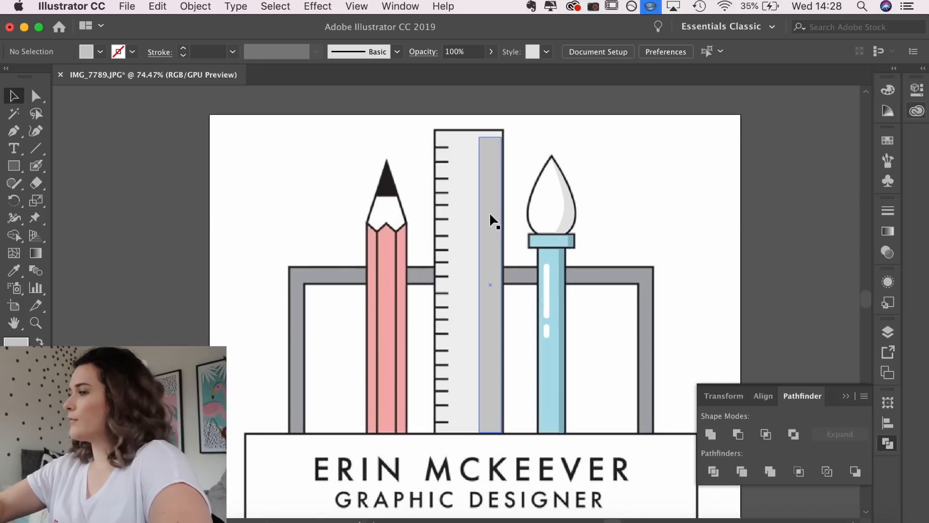
click(488, 208)
key(Delete)
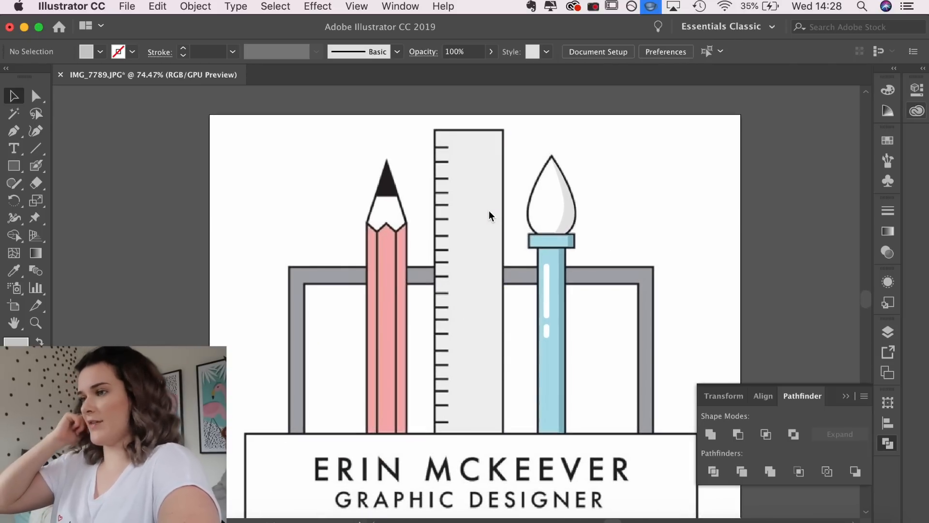
Draw a grey rectangle covering the whole visible ruler above the name banner
click(13, 165)
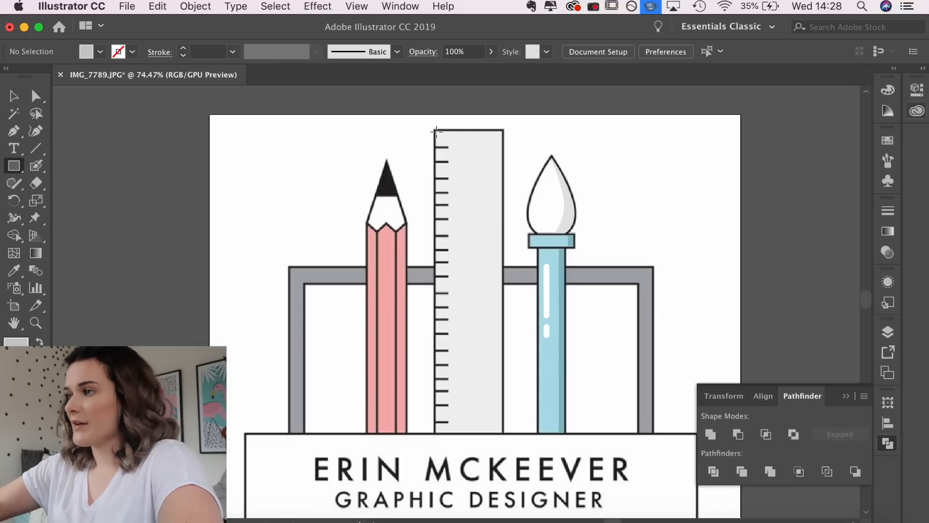
drag(435, 130, 500, 429)
key(v)
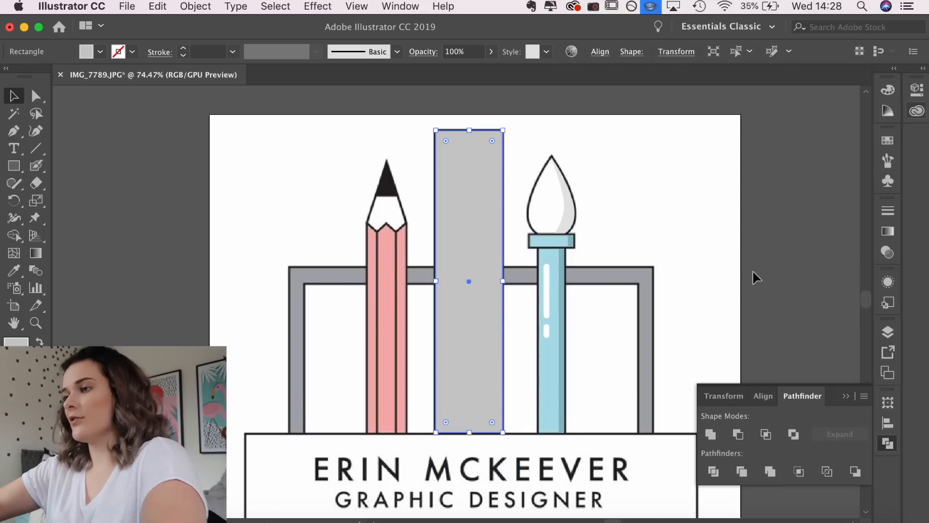
Draw a rounded rectangle over the grey ruler rectangle, slightly lower and further left, leaving a strip along the top and right
drag(13, 165, 73, 182)
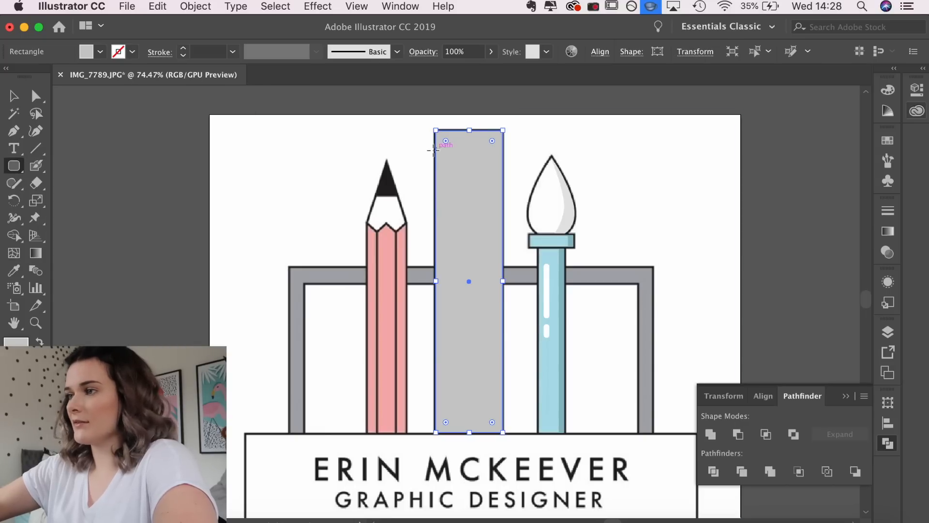
drag(427, 148, 491, 452)
key(shift+Up)
key(Right)
key(Right)
key(Right)
key(Right)
key(Right)
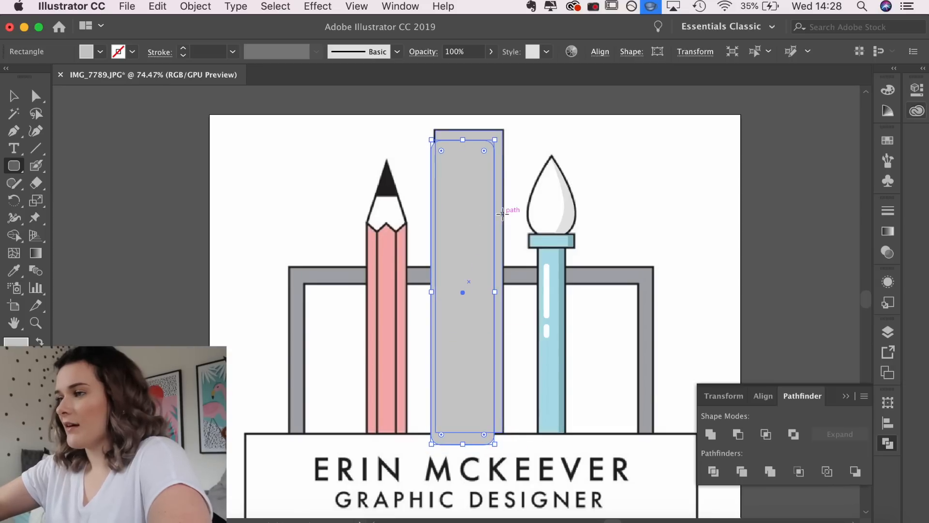
Extend the rounded rectangle left over the pencil and down into the banner, and increase its upper-right corner radius slightly
key(Up)
key(Up)
key(Up)
key(Up)
key(Up)
key(Up)
key(Up)
key(Left)
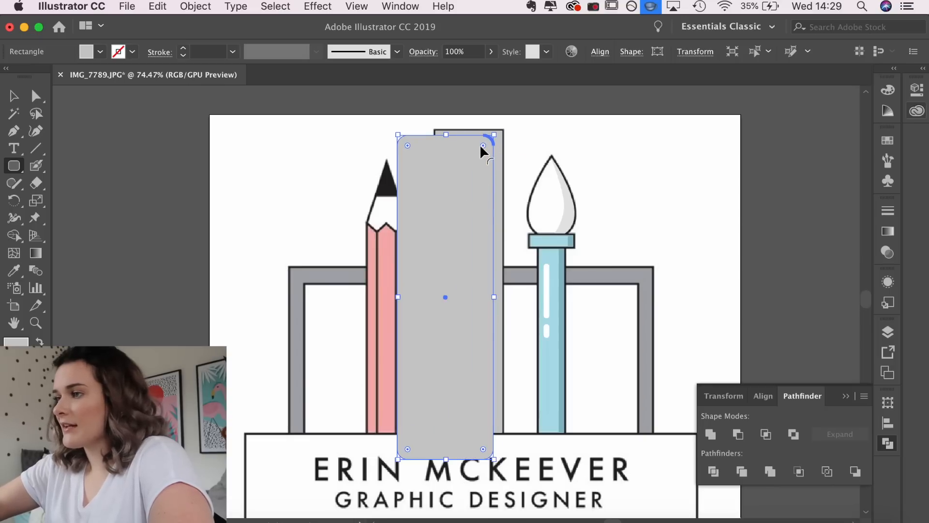
mouse_move(483, 146)
mouse_down()
mouse_move(473, 153)
mouse_move(480, 145)
mouse_up()
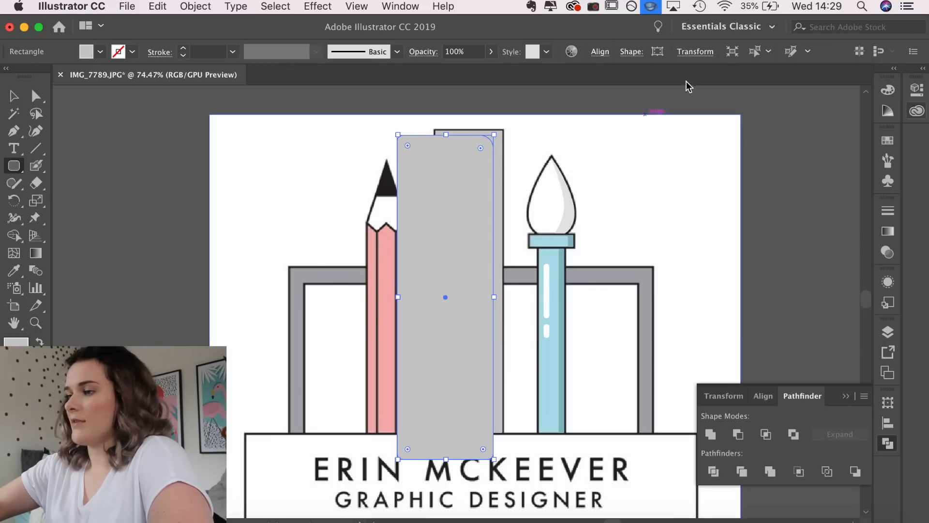
key(v)
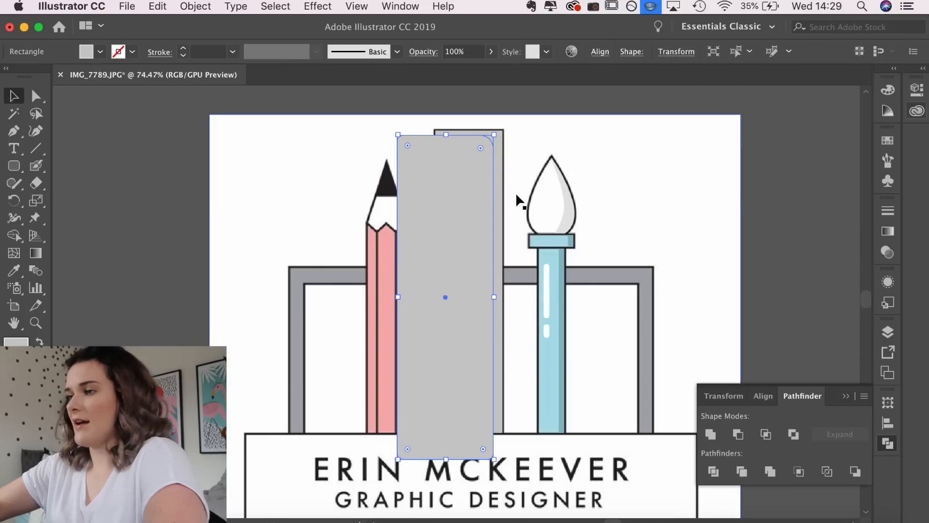
Subtract the rounded rectangle from the grey ruler rectangle with Minus Front to form a shadow along the ruler's top and right edges
shift+click(500, 170)
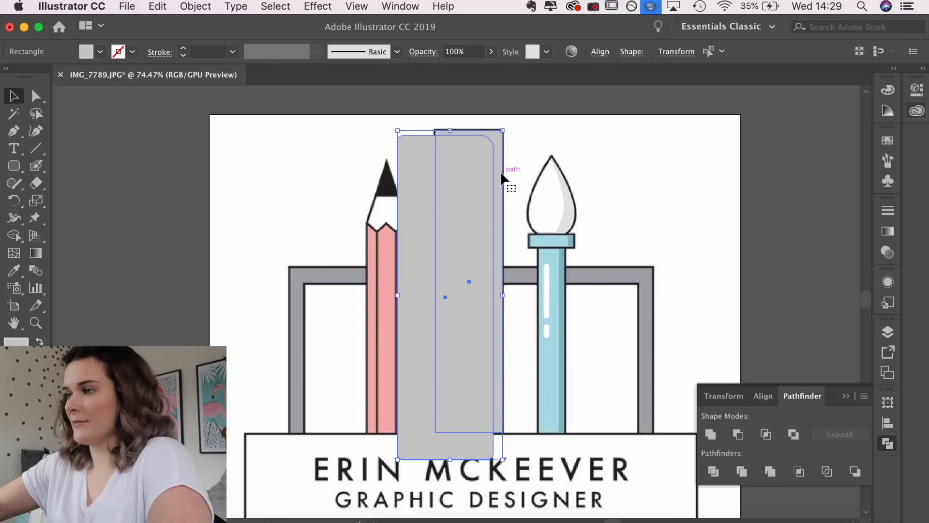
click(738, 434)
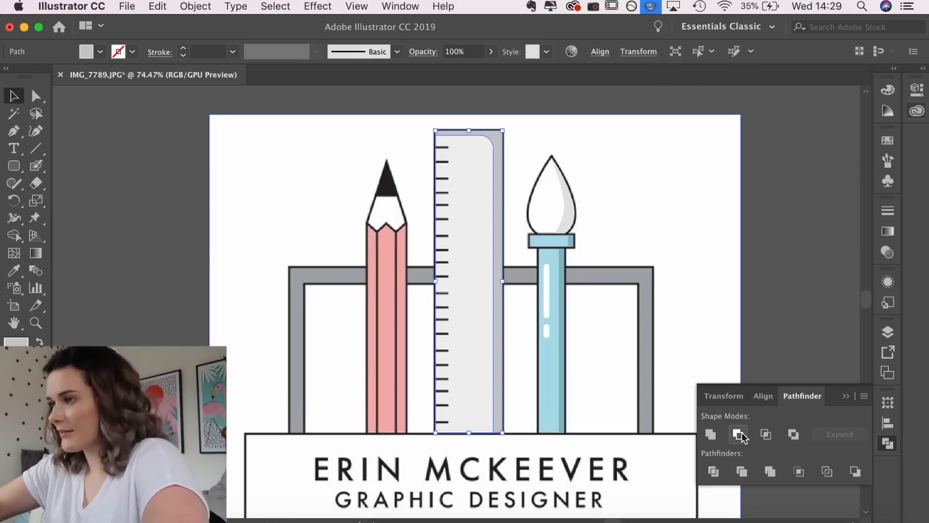
click(755, 317)
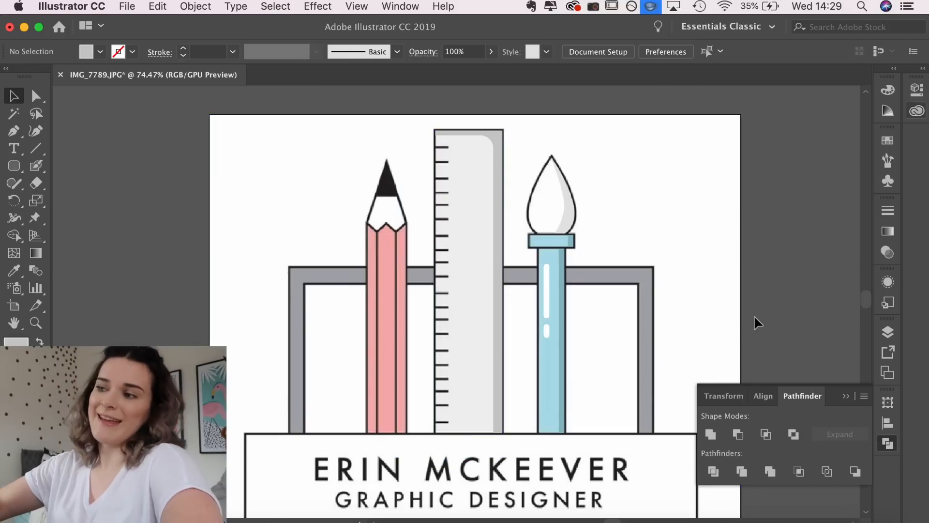
Copy the ruler's shadow down below the banner and delete its upper anchor points so only a straight strip covers the lower ruler section
scroll(565, 304, down, 5)
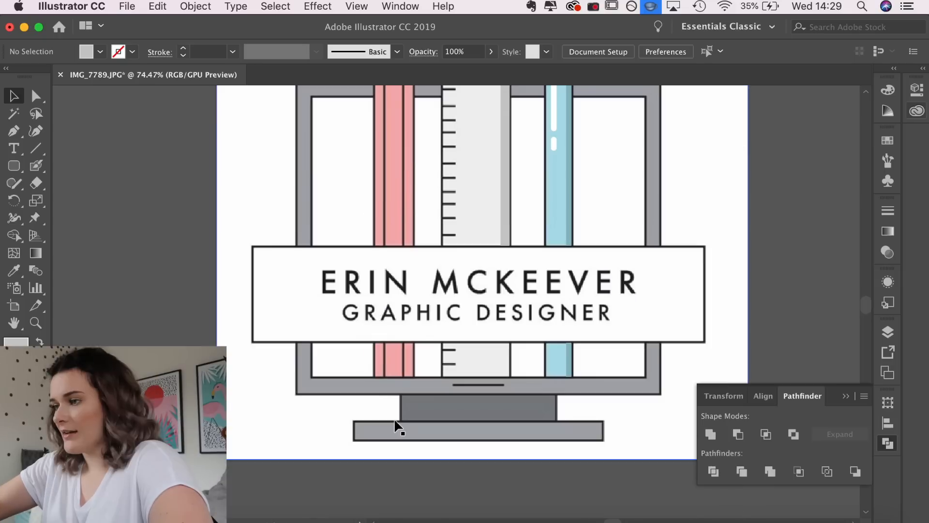
drag(502, 268, 500, 397)
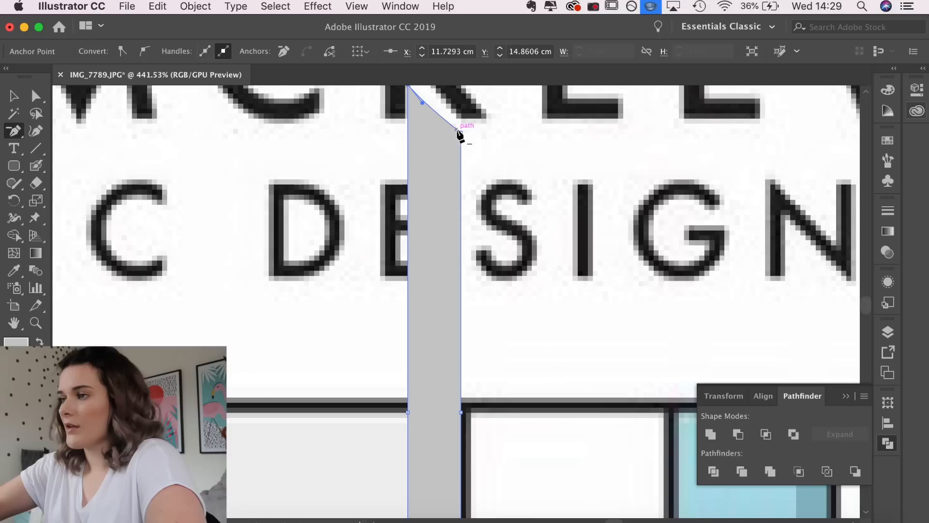
click(458, 130)
scroll(460, 133, up, 1)
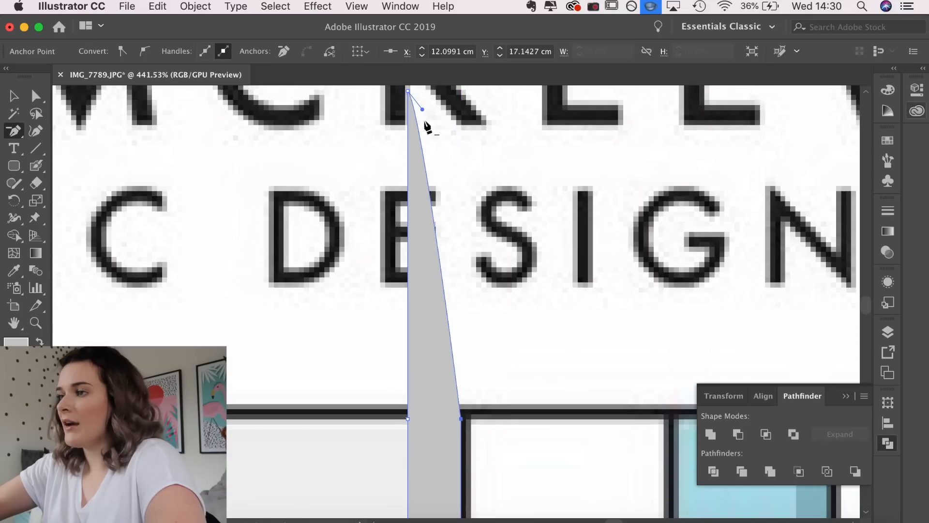
click(409, 90)
key(v)
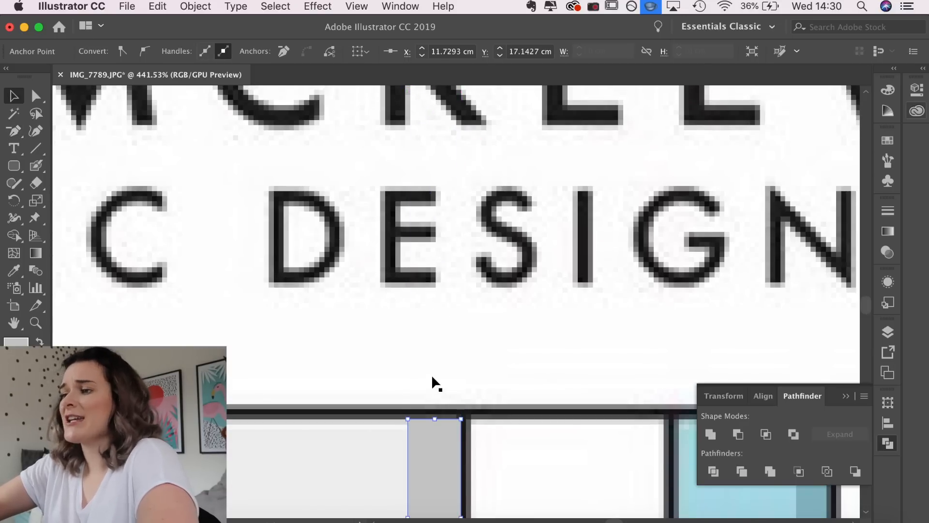
scroll(431, 374, down, 10)
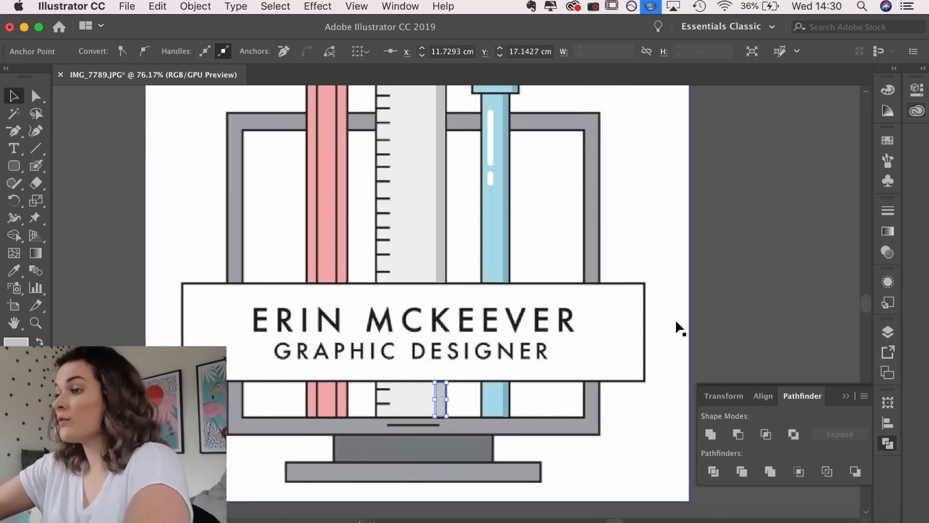
click(720, 296)
scroll(719, 295, down, 3)
scroll(721, 297, up, 1)
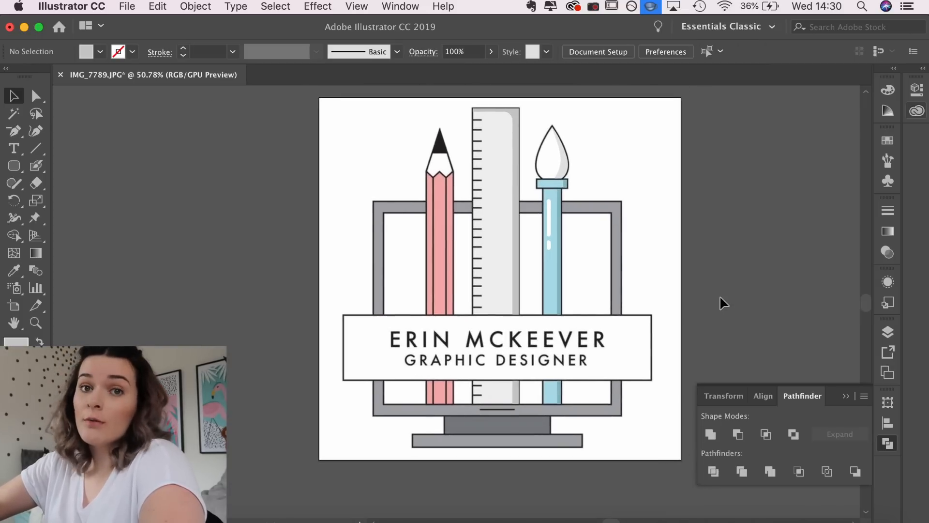
Copy the paintbrush handle's two white highlight bars onto the upper part of the ruler, just beside the tick marks
scroll(720, 297, up, 5)
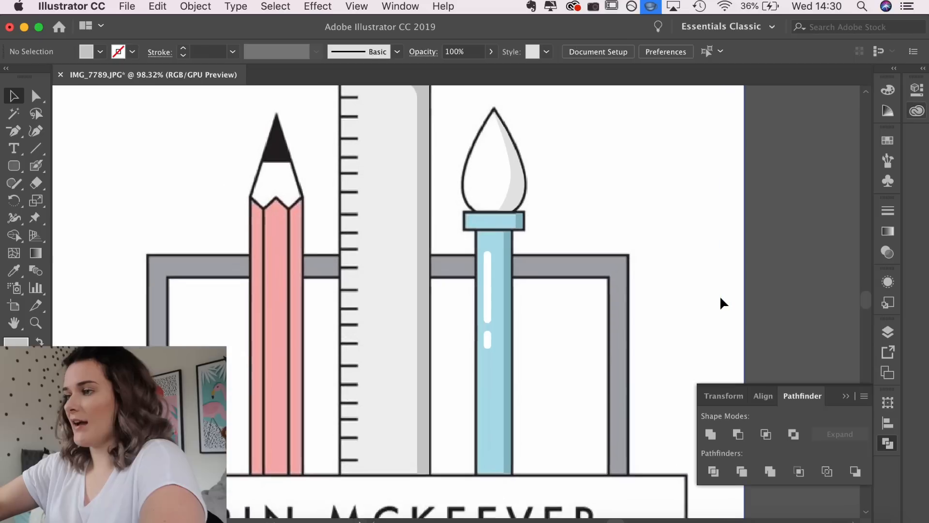
click(496, 290)
shift+click(495, 347)
drag(493, 288, 379, 261)
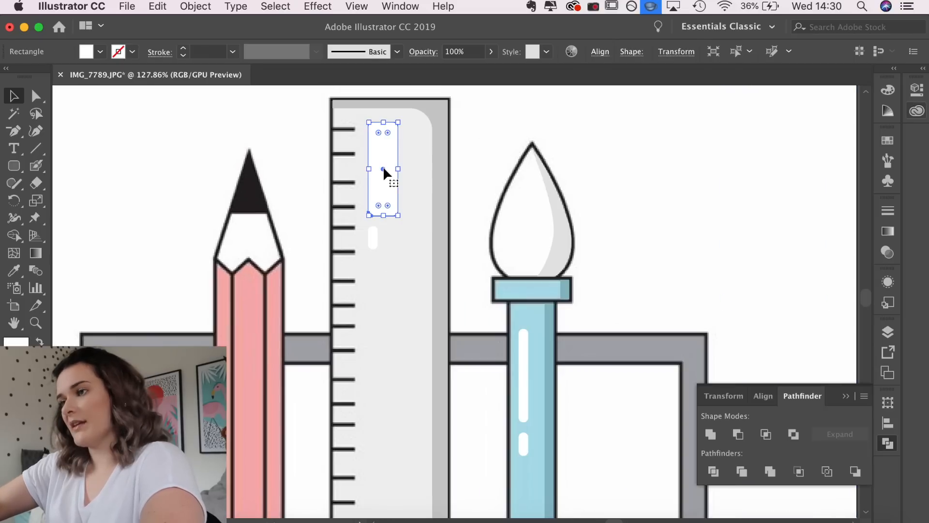
Undo the widening of the long highlight bar on the ruler
click(731, 179)
scroll(731, 179, down, 6)
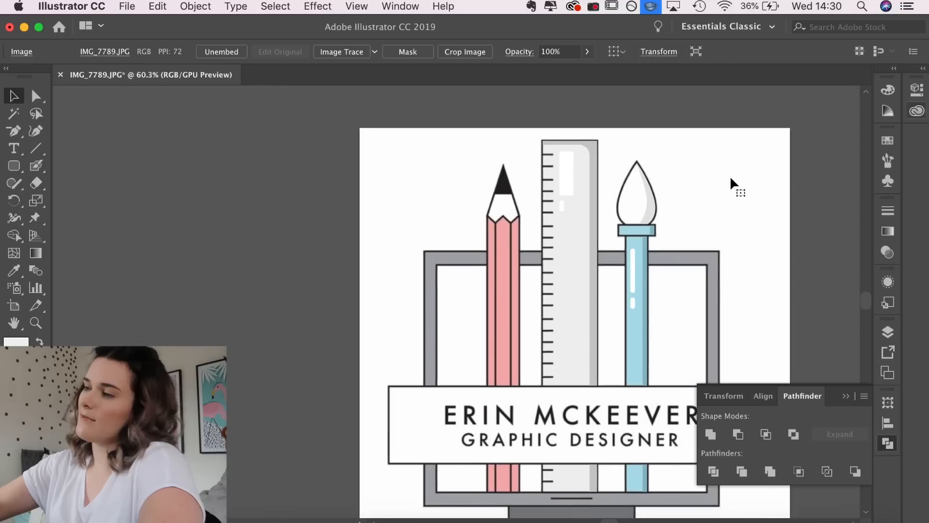
scroll(730, 176, up, 1)
scroll(578, 233, up, 3)
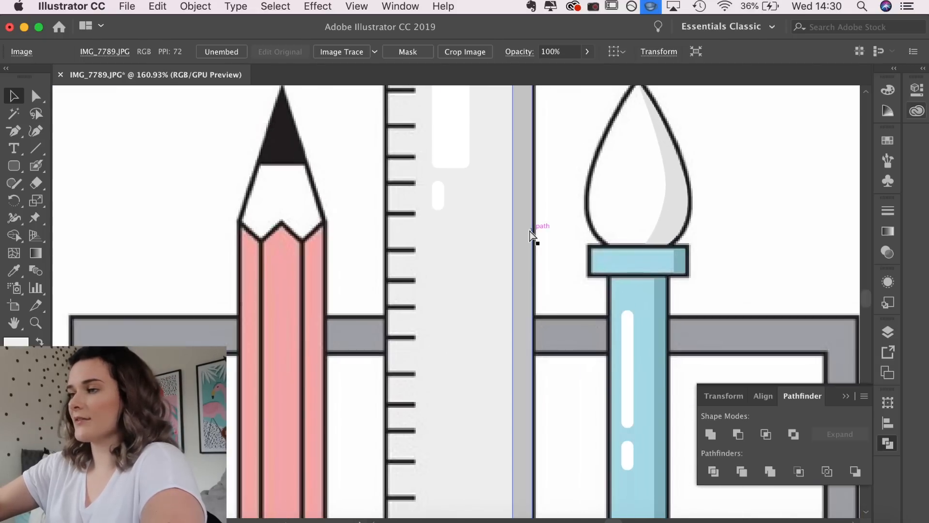
scroll(530, 230, up, 4)
key(super+z)
Widen both ruler highlight bars together to roughly twice their width and place the short bar above the long one
shift+click(445, 320)
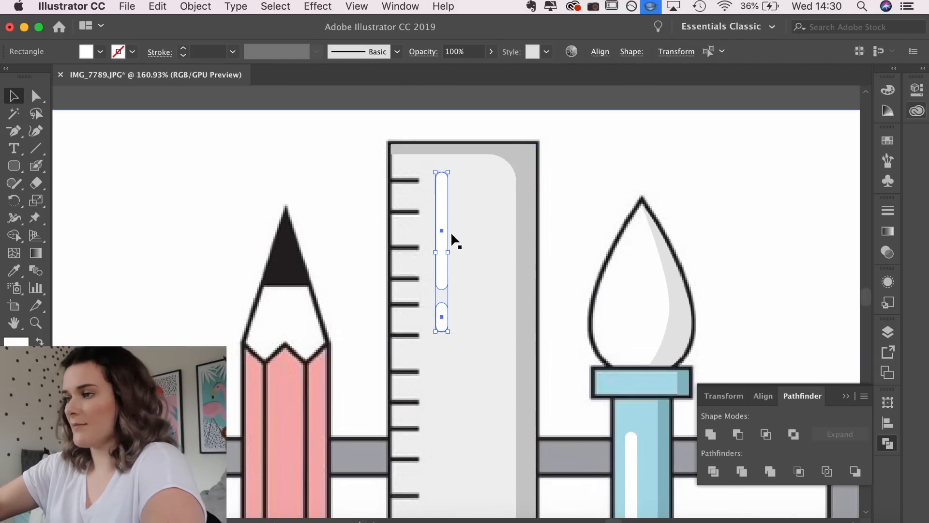
mouse_move(448, 251)
mouse_down()
mouse_move(473, 253)
mouse_move(464, 252)
mouse_up()
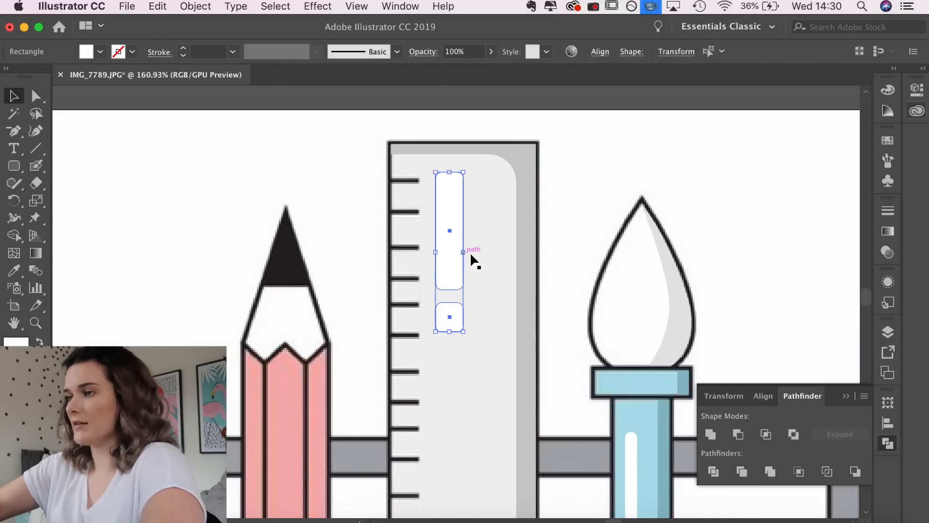
scroll(470, 252, down, 2)
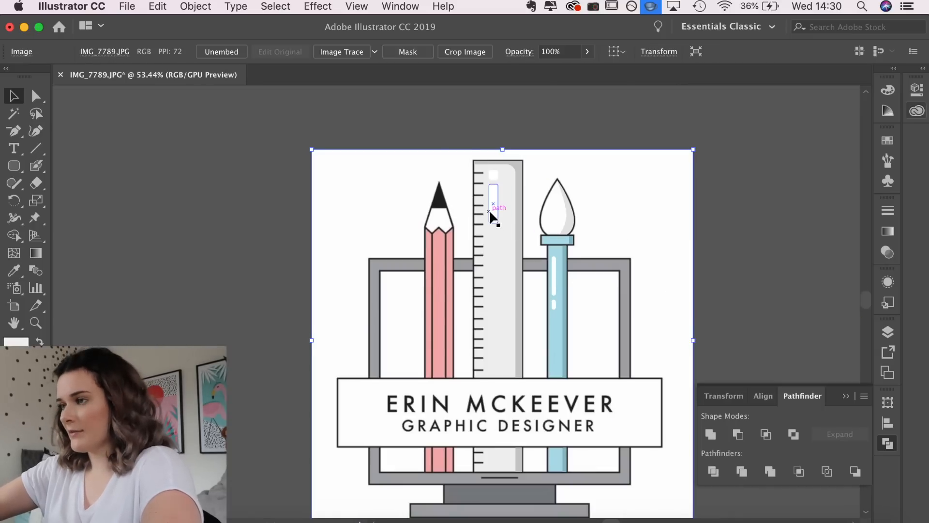
Lengthen the long white highlight bar further down the ruler and deselect it
click(491, 213)
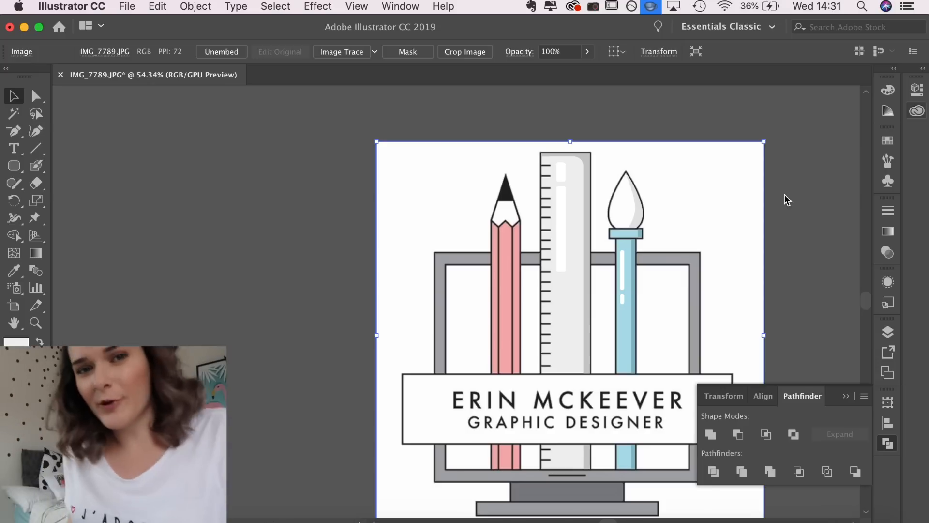
click(811, 278)
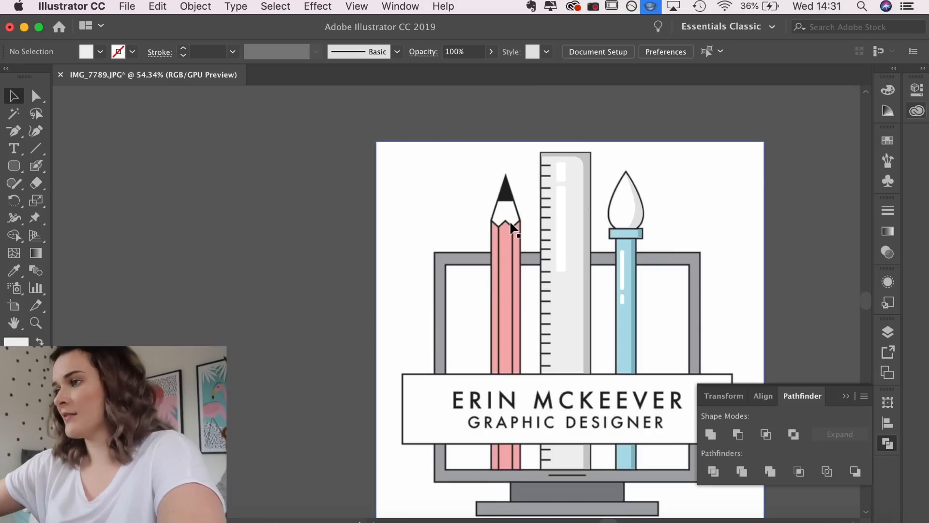
Draw a small white triangular highlight with the Pen tool inside the left half of the pencil's black tip
scroll(505, 205, up, 10)
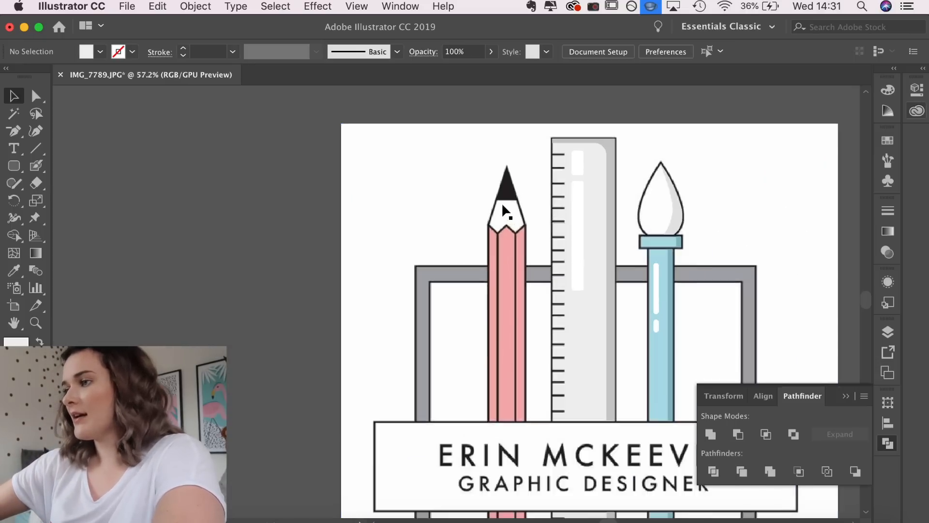
scroll(505, 205, up, 1)
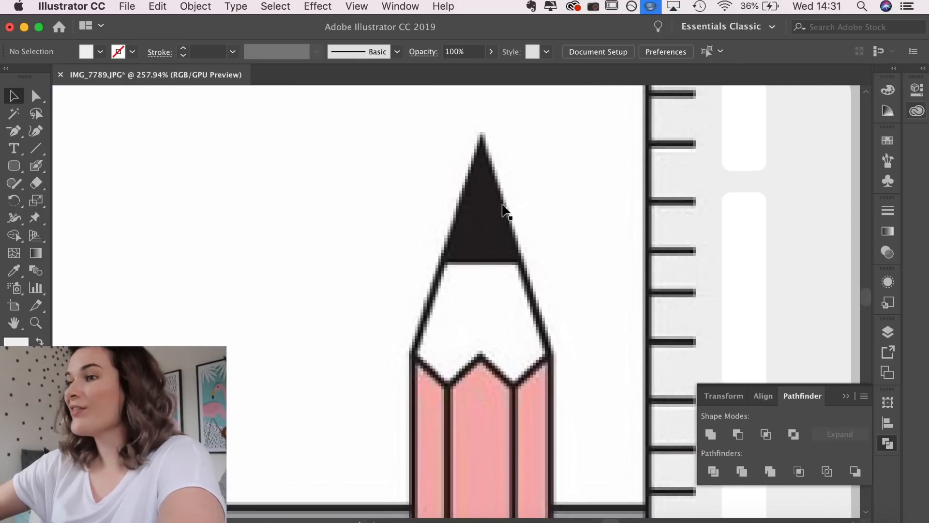
click(13, 131)
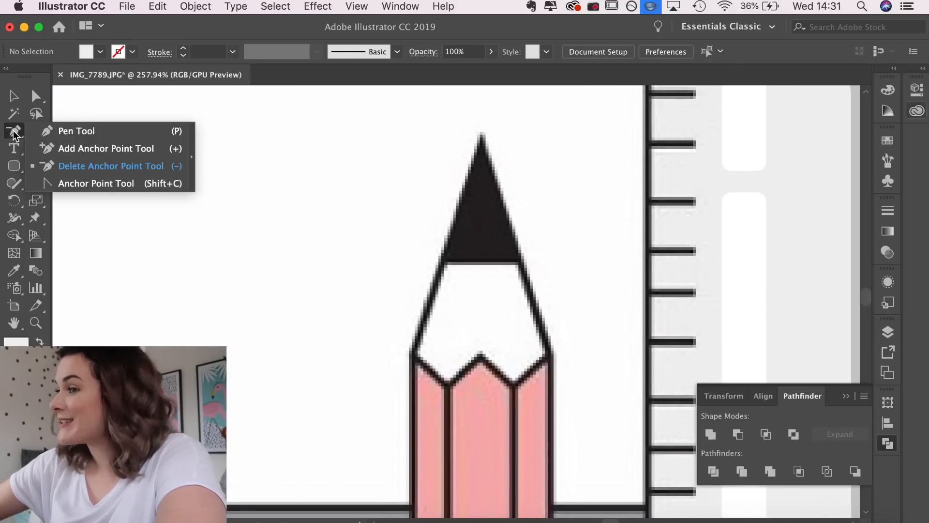
click(480, 175)
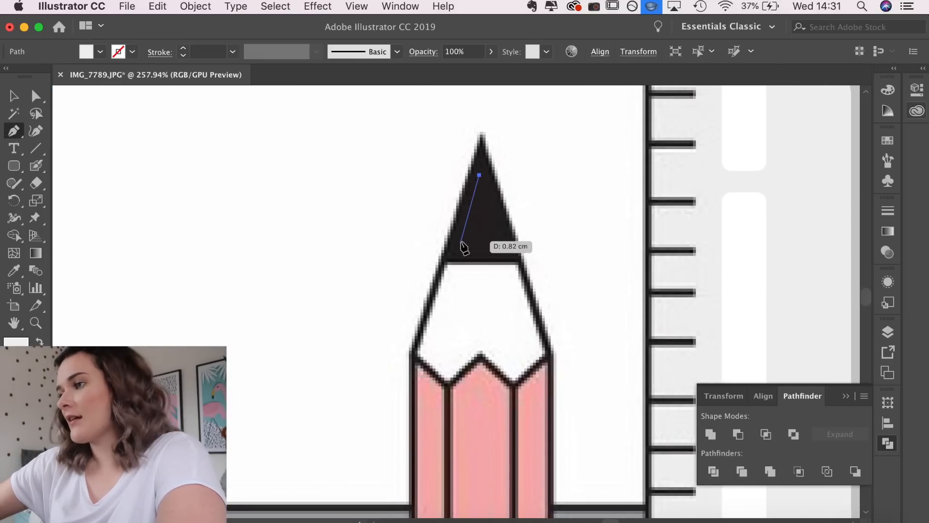
click(459, 241)
click(479, 240)
click(480, 175)
key(v)
click(611, 232)
key(super+0)
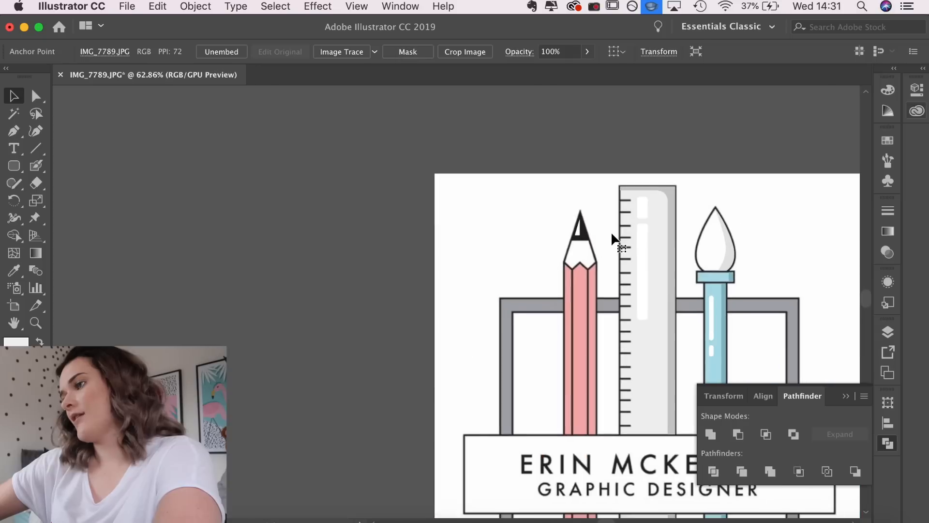
Try to round the lower inner corner of the white triangle on the pencil tip, and undo it
scroll(611, 231, right, 4)
scroll(611, 232, down, 1)
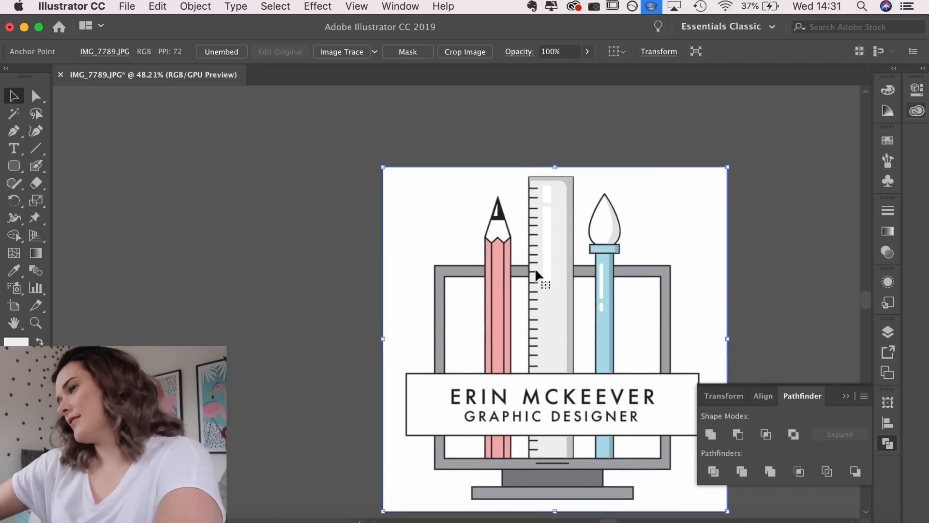
scroll(536, 268, right, 1)
scroll(535, 268, up, 1)
scroll(536, 268, up, 10)
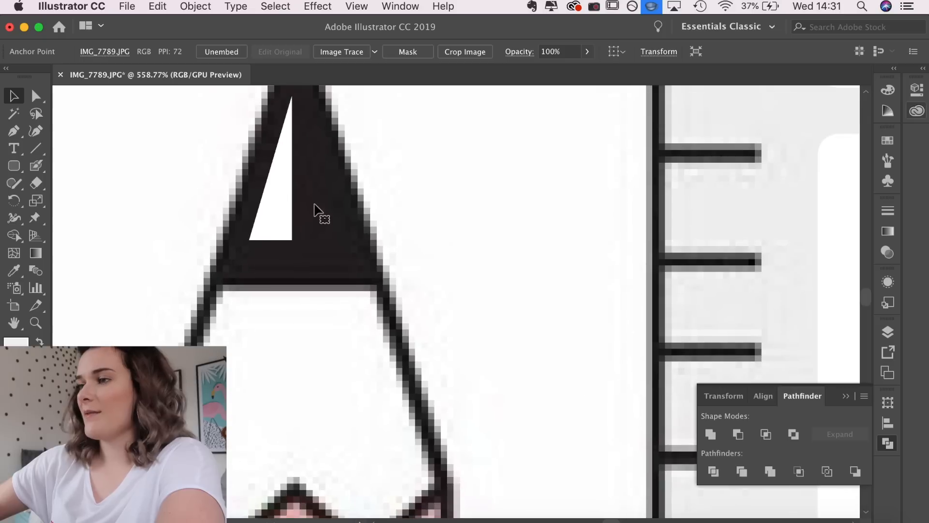
click(286, 228)
scroll(284, 224, up, 3)
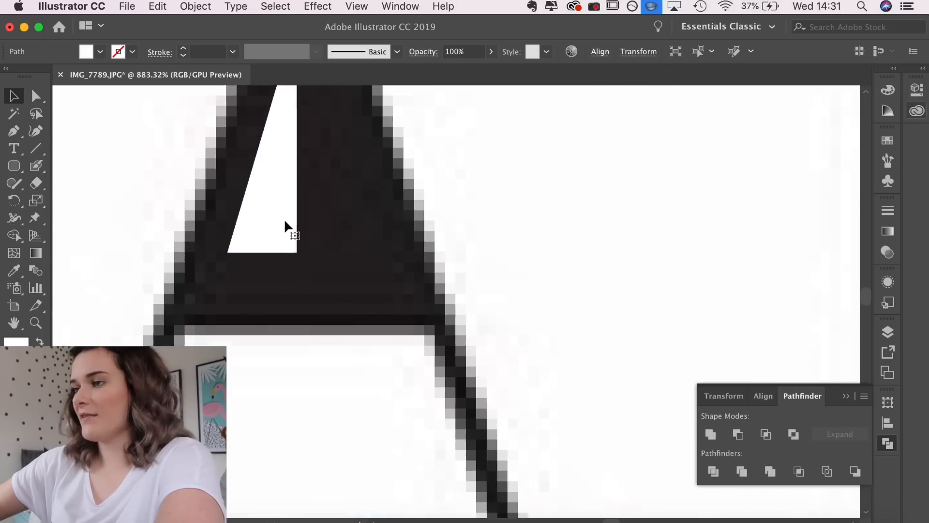
scroll(290, 249, up, 1)
key(a)
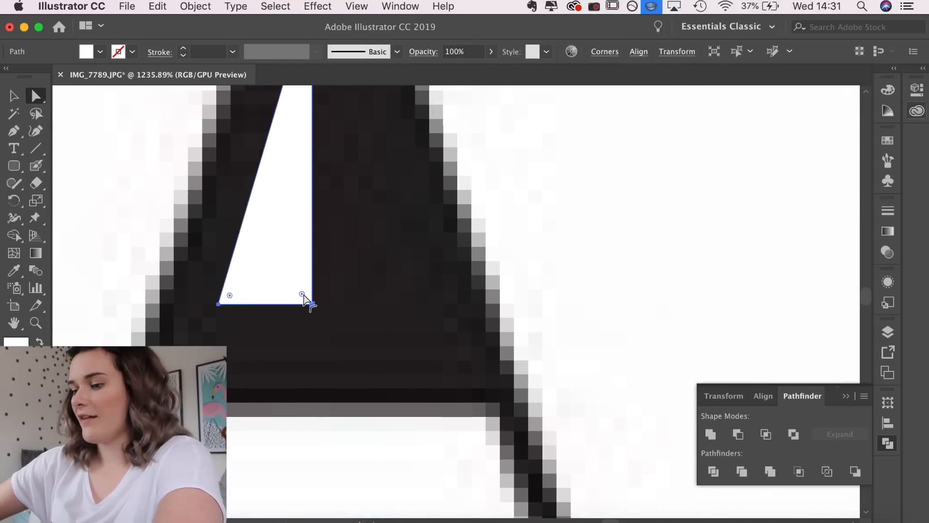
drag(302, 293, 271, 265)
key(super+z)
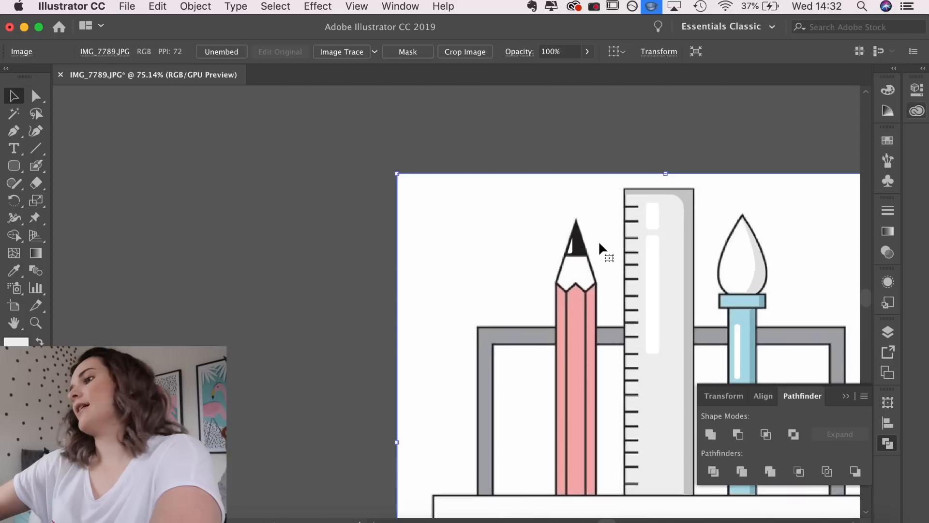
Move the white highlight up within the pencil's black tip, and delete it
scroll(598, 240, down, 2)
scroll(599, 240, right, 2)
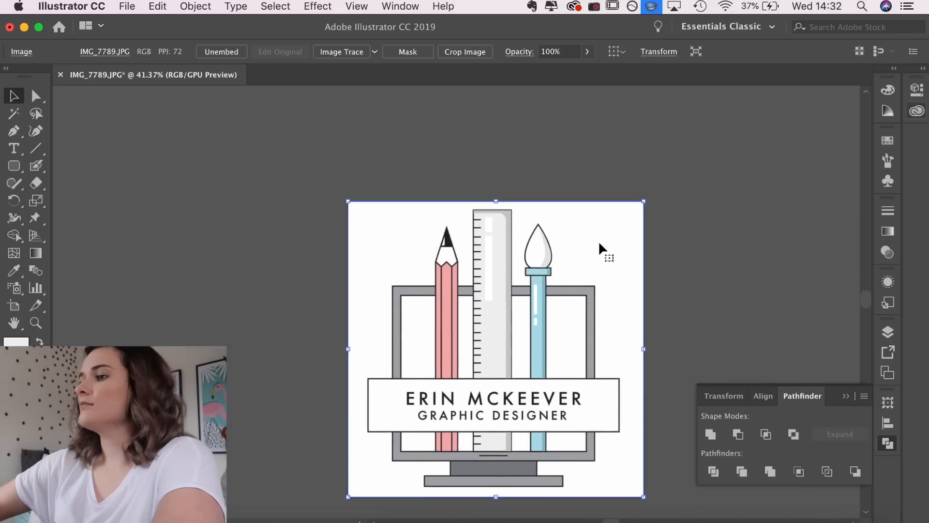
scroll(599, 240, up, 3)
scroll(600, 243, up, 1)
drag(266, 240, 270, 226)
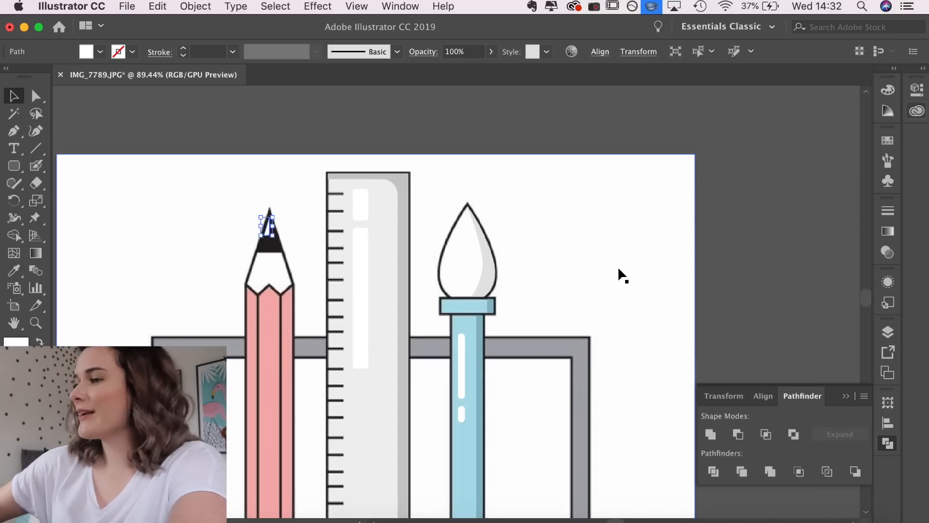
key(Delete)
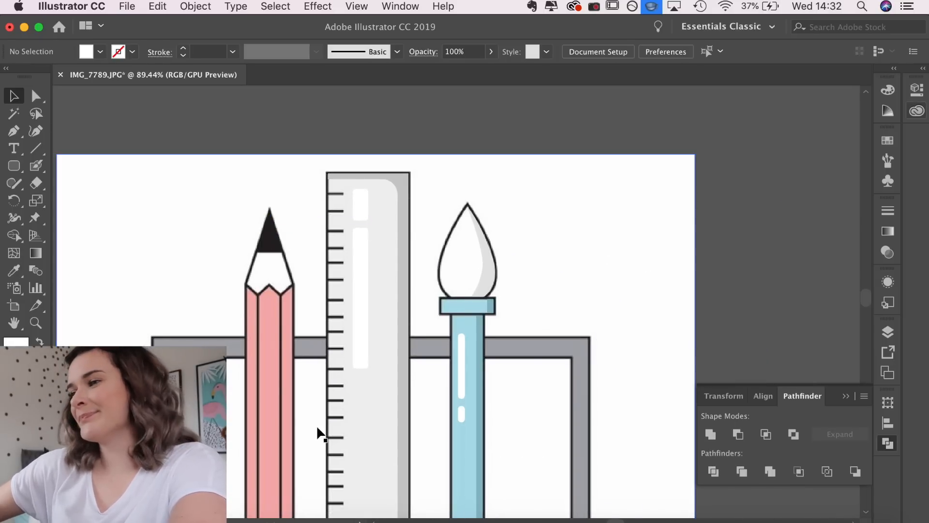
Draw a narrow white highlight with the Pen tool along the left edge of the pencil's black tip, from its base up towards the point
scroll(242, 299, down, 2)
scroll(241, 299, up, 3)
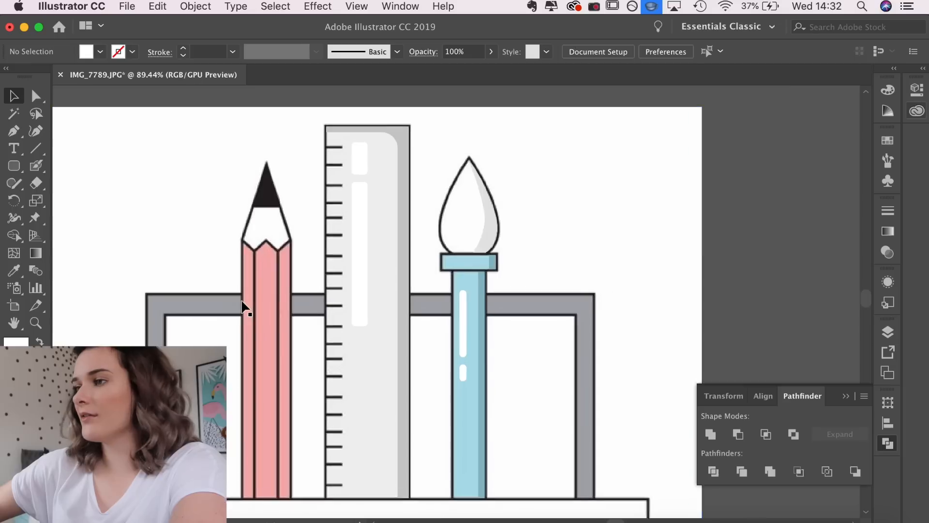
scroll(242, 301, up, 2)
scroll(241, 299, up, 3)
key(p)
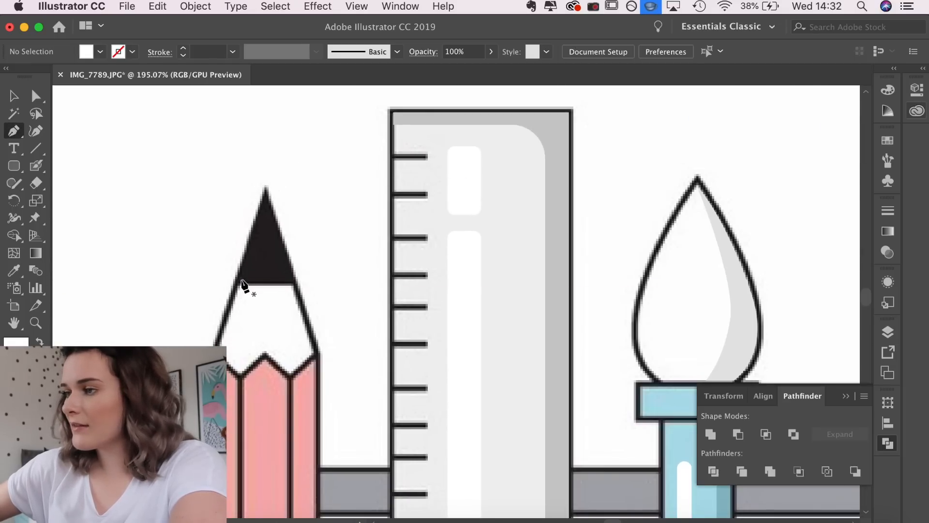
click(242, 279)
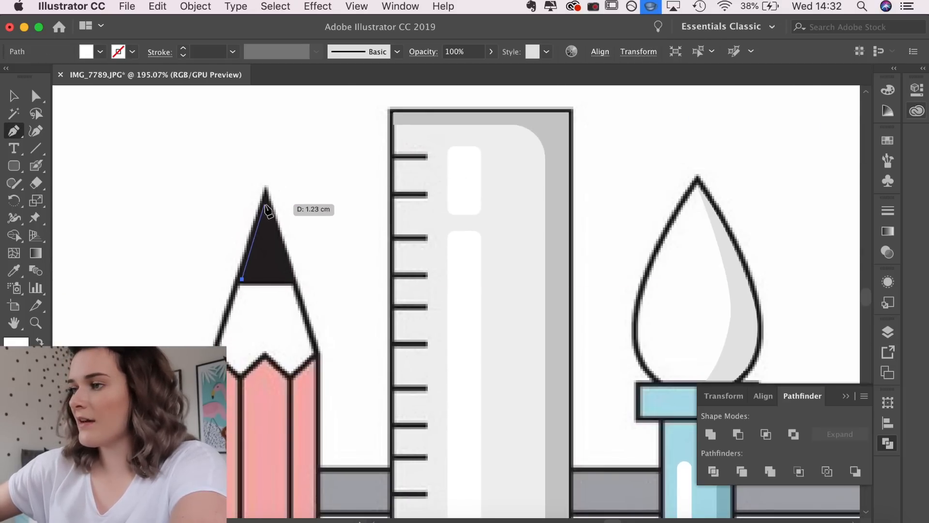
scroll(344, 155, down, 5)
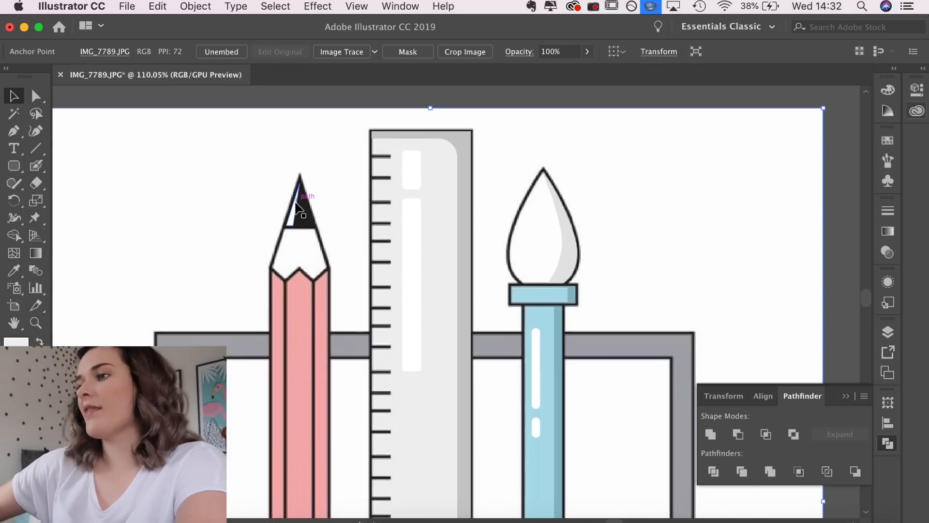
Lower the opacity of the white highlight on the pencil's black tip to 16%, and readjust it slightly
click(295, 203)
click(489, 53)
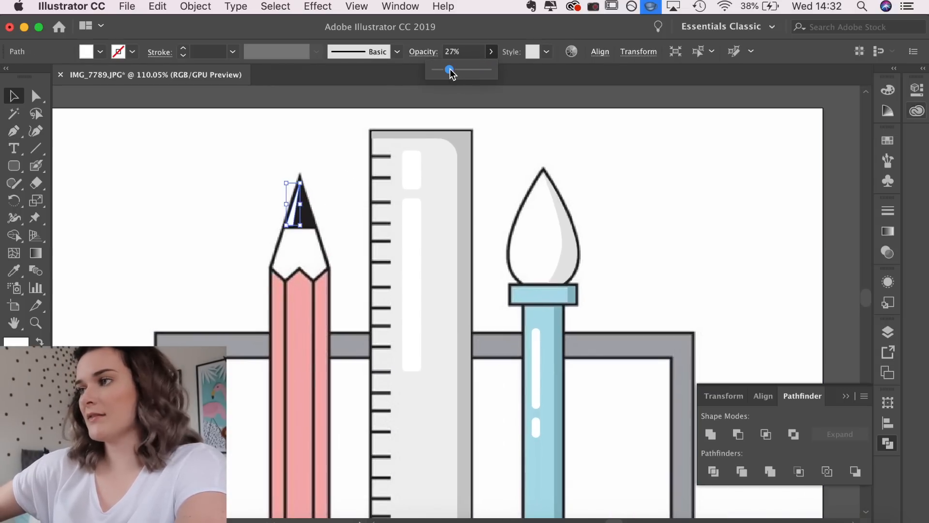
drag(448, 73, 441, 71)
click(377, 121)
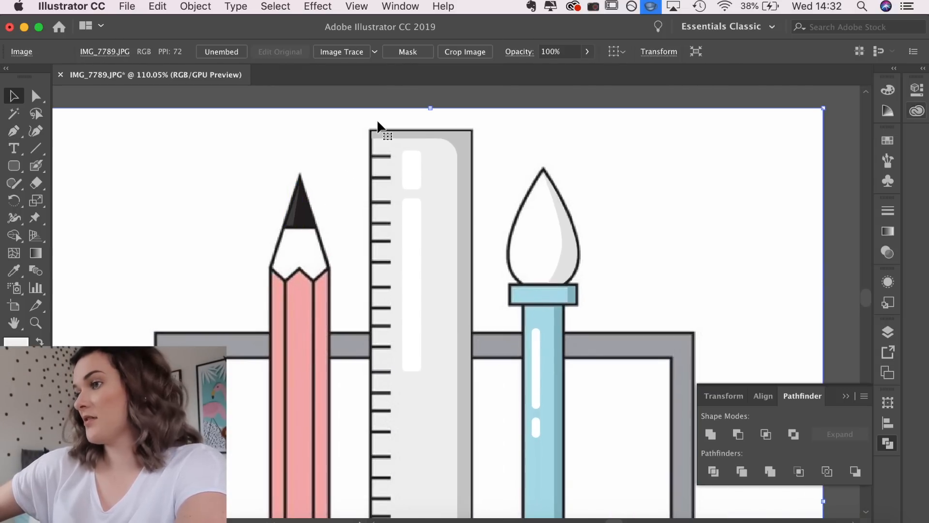
click(294, 224)
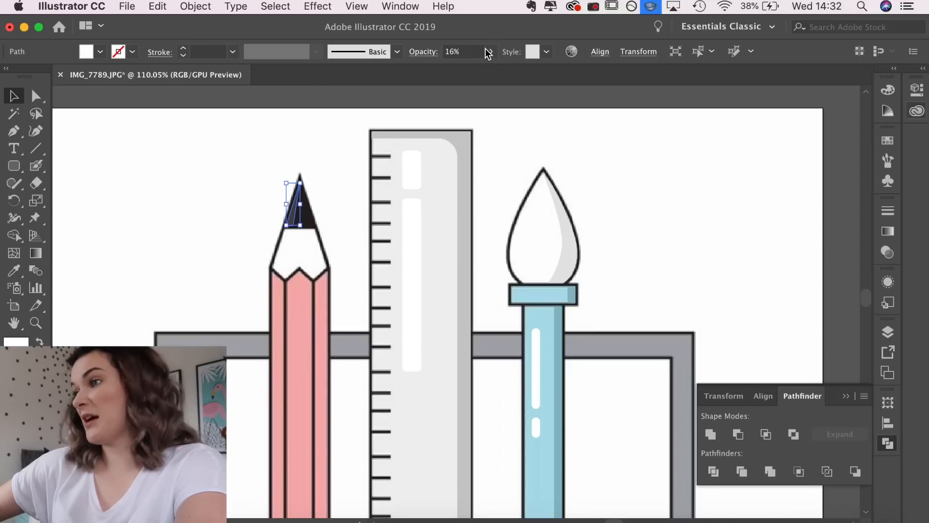
click(488, 54)
click(245, 178)
Draw a shadow with the Pen tool over the pencil's right-hand facet down to the name banner, and colour it a darker pink
scroll(246, 179, down, 5)
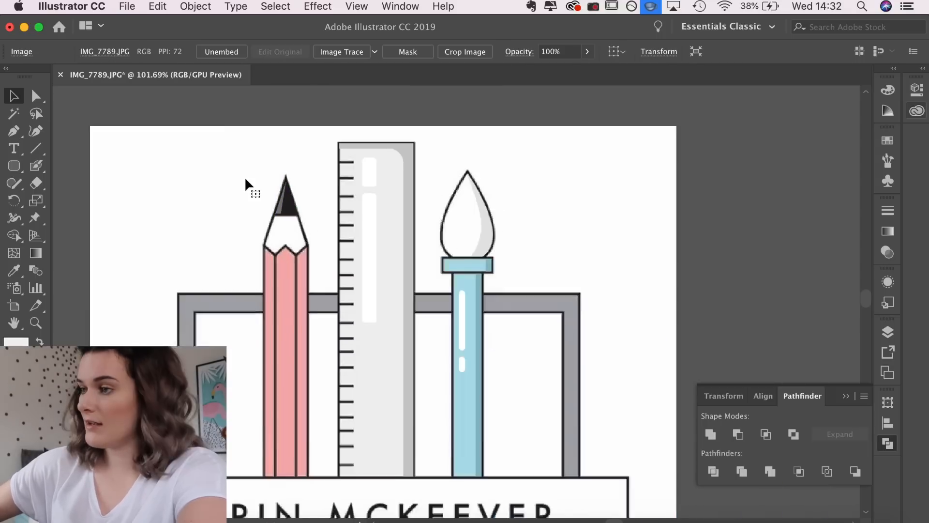
scroll(267, 286, up, 5)
key(p)
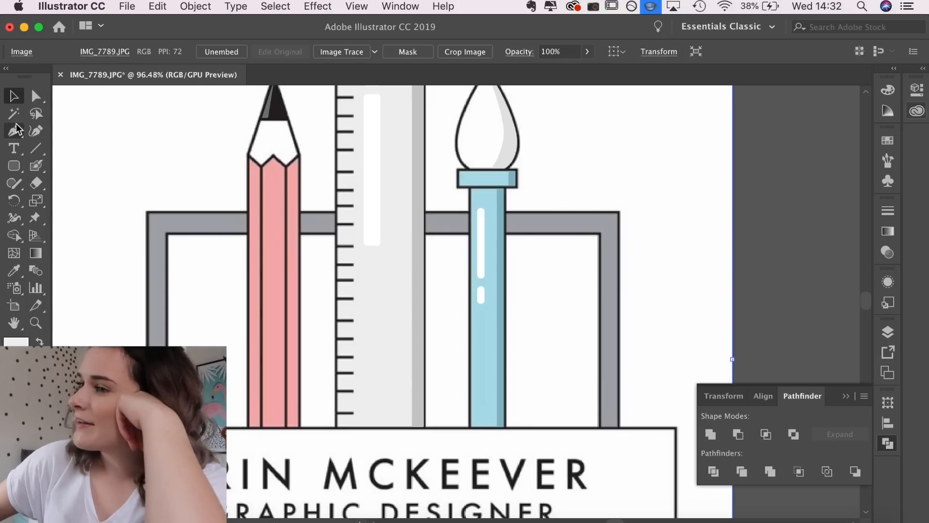
scroll(305, 176, up, 5)
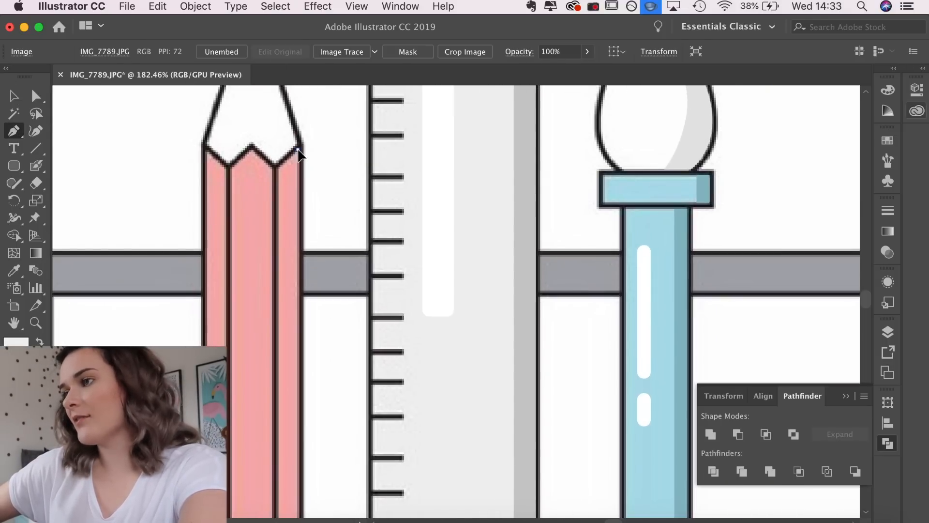
click(298, 150)
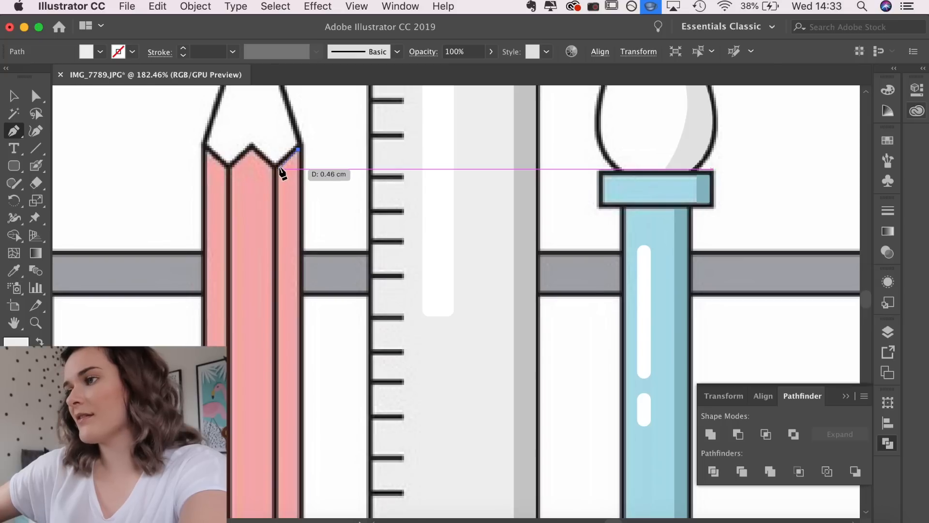
click(282, 166)
scroll(282, 321, down, 10)
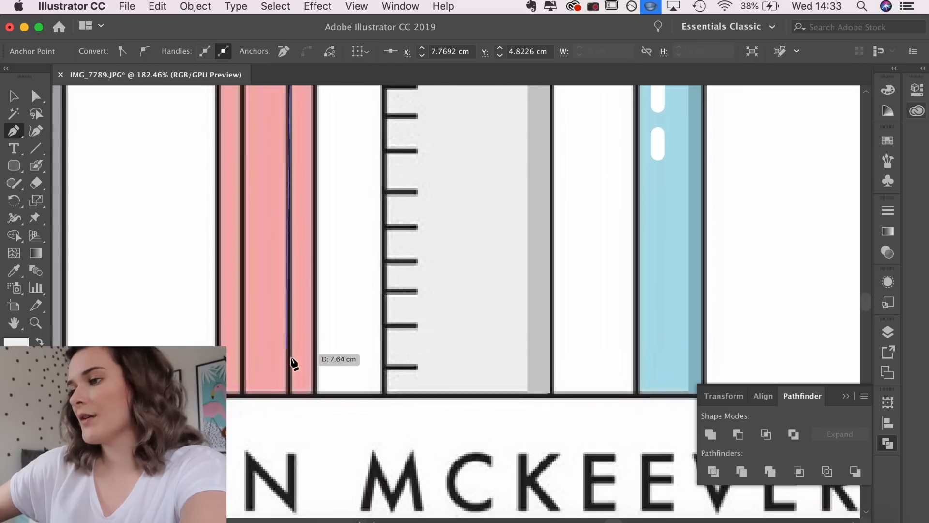
click(293, 393)
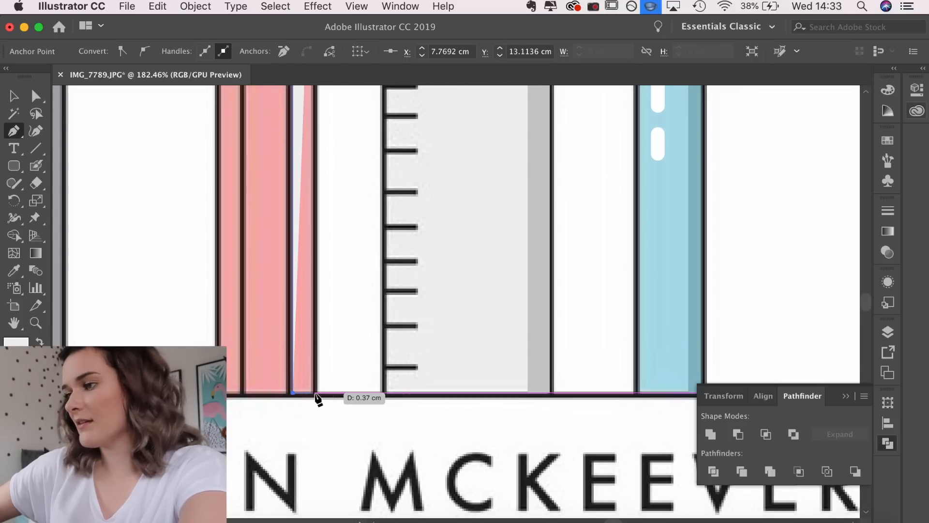
click(314, 393)
scroll(314, 393, up, 4)
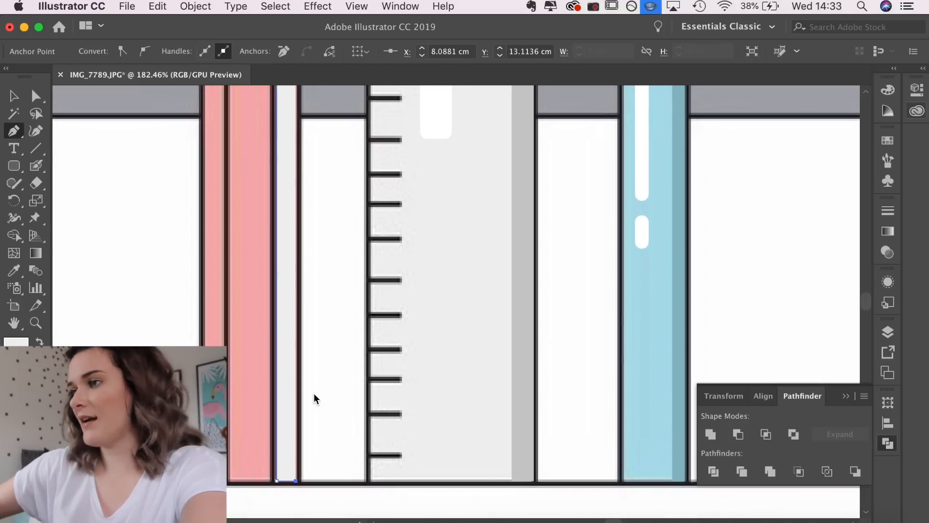
scroll(300, 368, up, 5)
click(281, 132)
key(i)
click(245, 172)
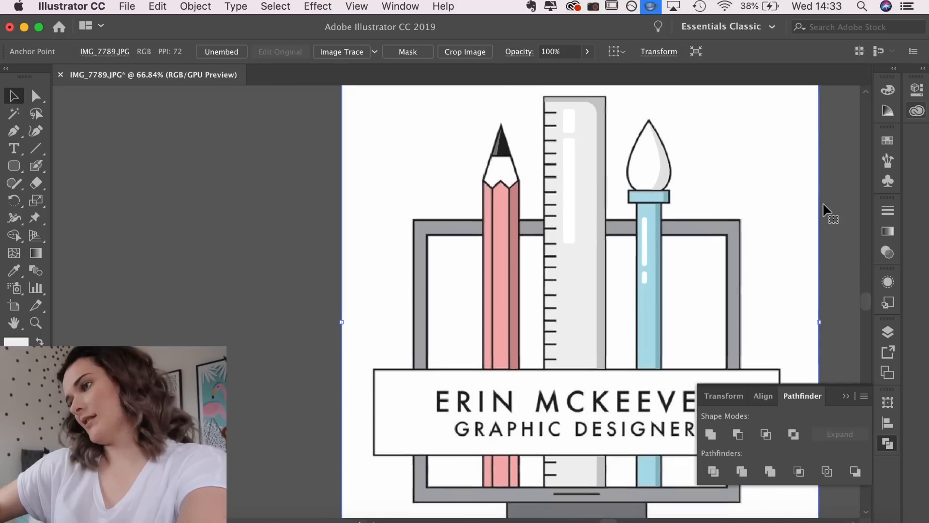
Try a second shadow with the Pen tool over the right half of the pencil's middle facet
scroll(824, 208, right, 5)
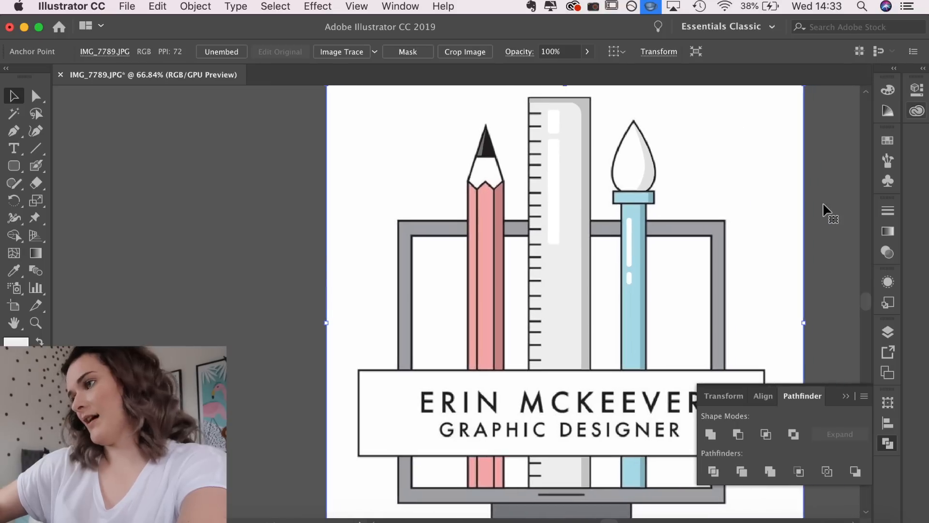
scroll(569, 280, up, 8)
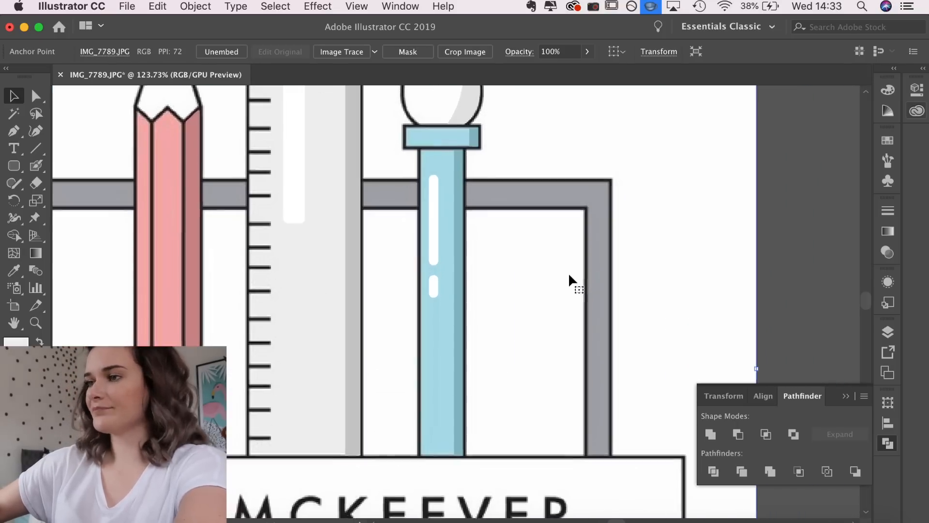
scroll(385, 233, left, 2)
key(p)
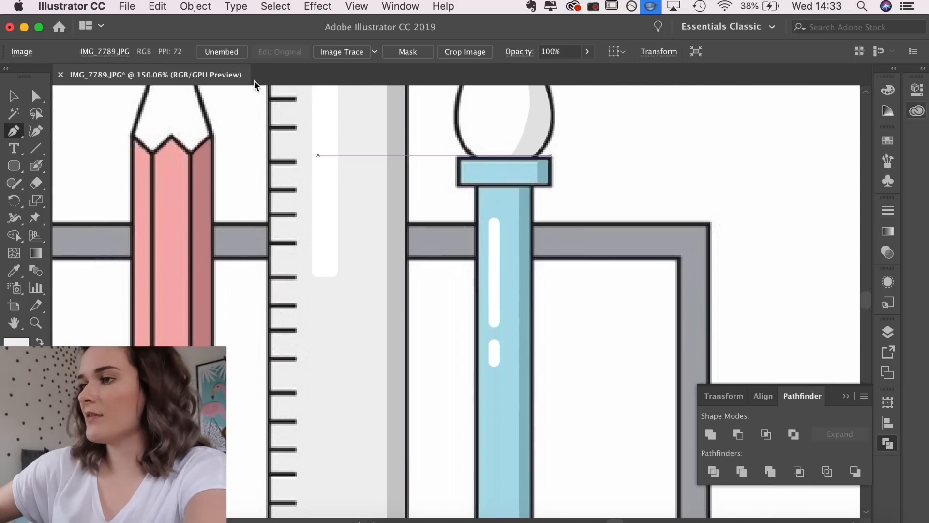
scroll(175, 144, up, 5)
click(194, 149)
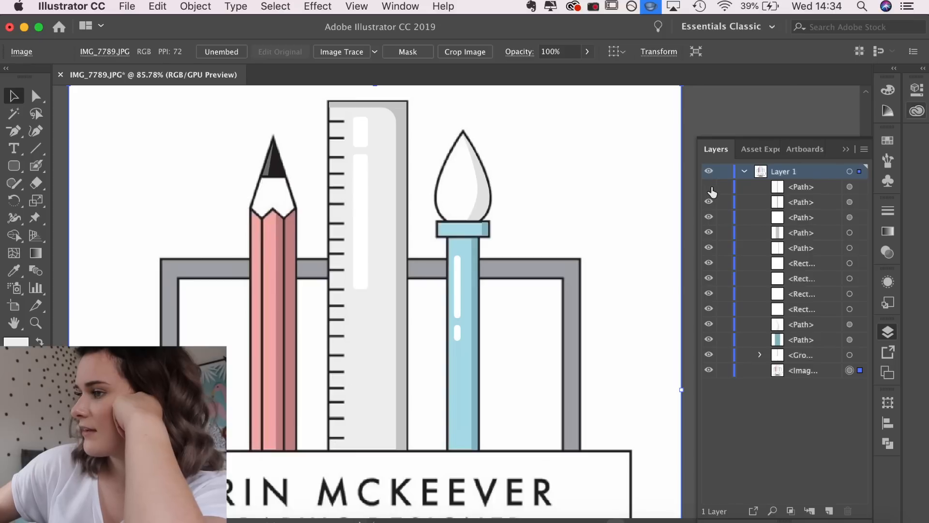
Compare the pencil with the middle-facet shadow hidden and shown, and delete that shadow
click(709, 188)
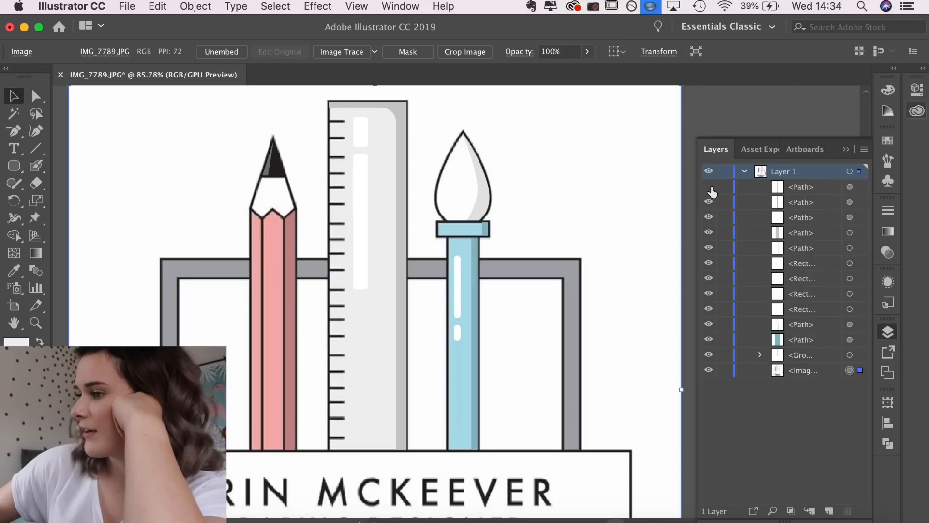
click(710, 188)
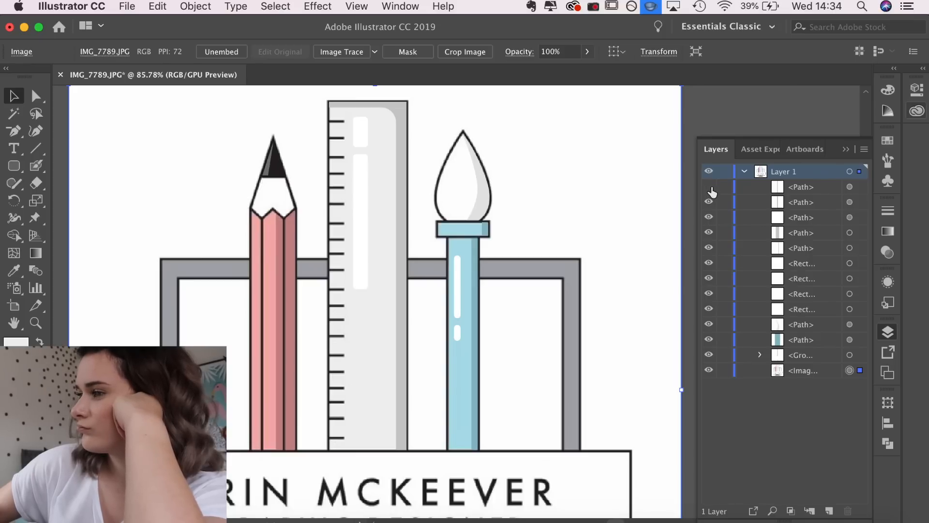
click(710, 189)
click(710, 189)
click(710, 189)
click(710, 188)
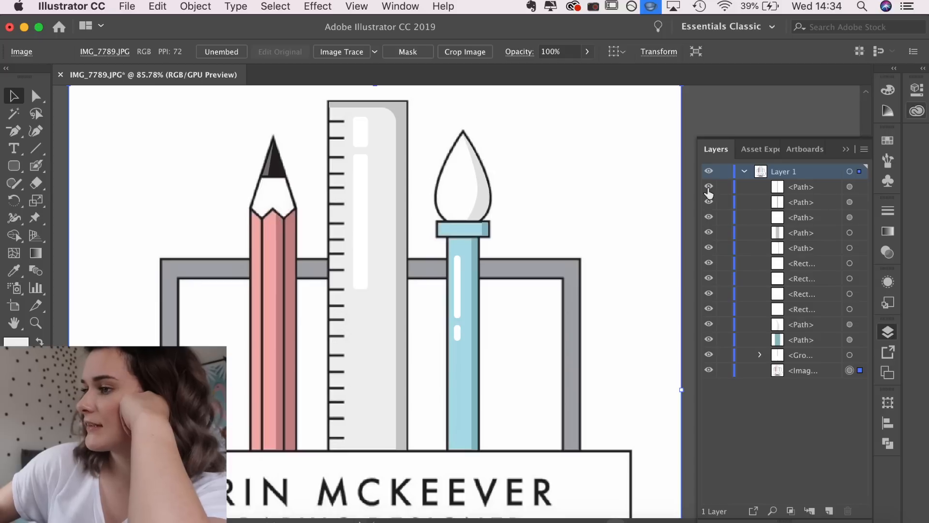
click(277, 315)
key(Delete)
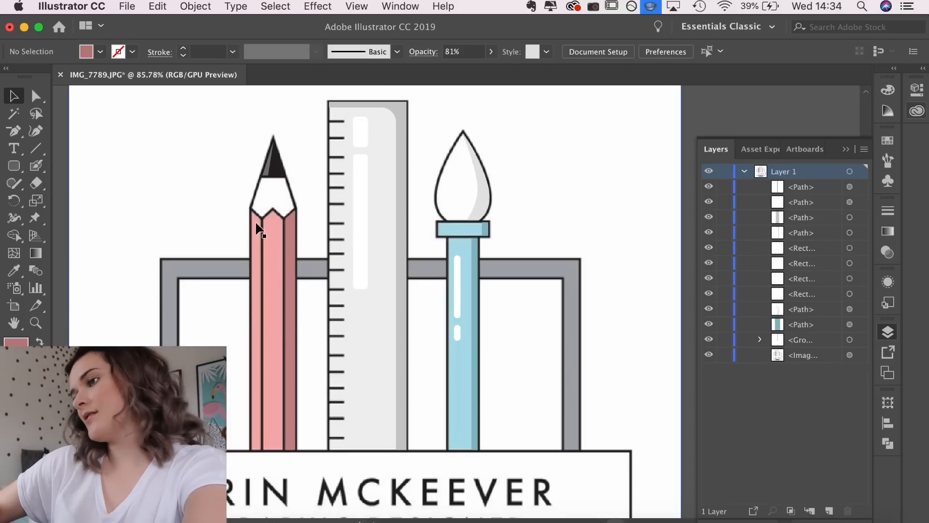
scroll(262, 227, up, 5)
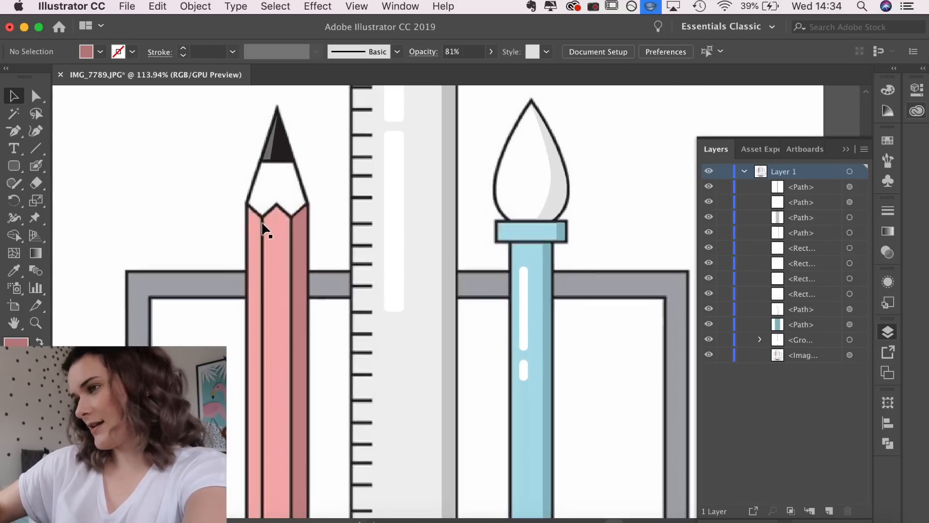
key(p)
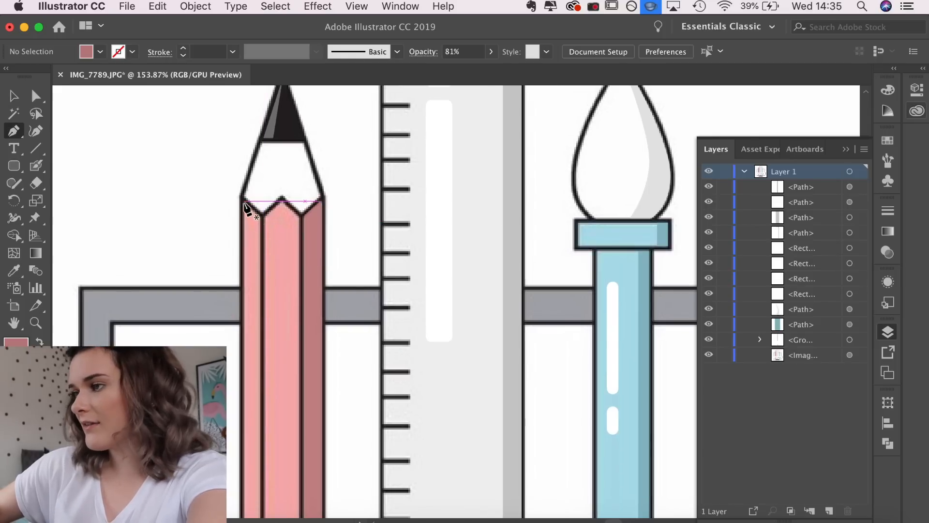
key(v)
Copy the pencil's right-hand facet shadow down onto the pencil segment below the name banner
scroll(304, 283, down, 5)
scroll(304, 284, right, 1)
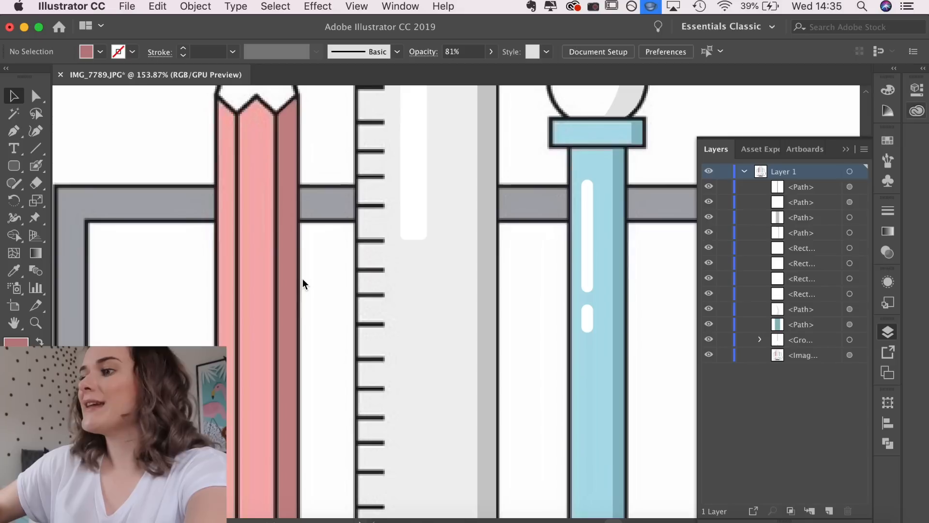
scroll(303, 283, down, 4)
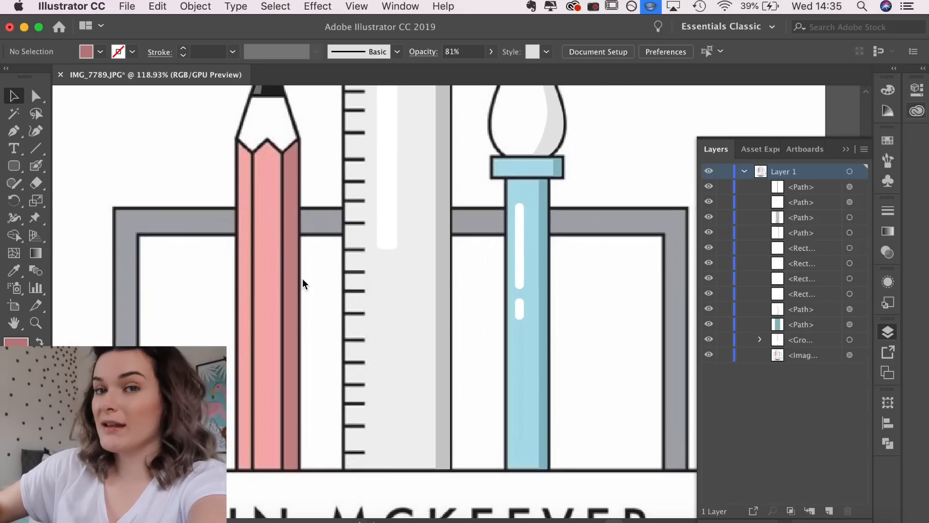
scroll(303, 284, down, 5)
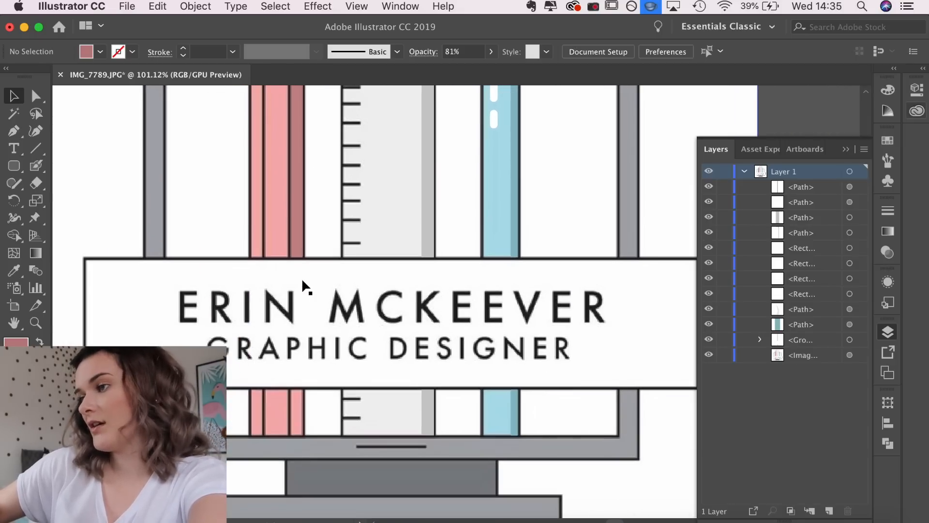
drag(297, 201, 299, 377)
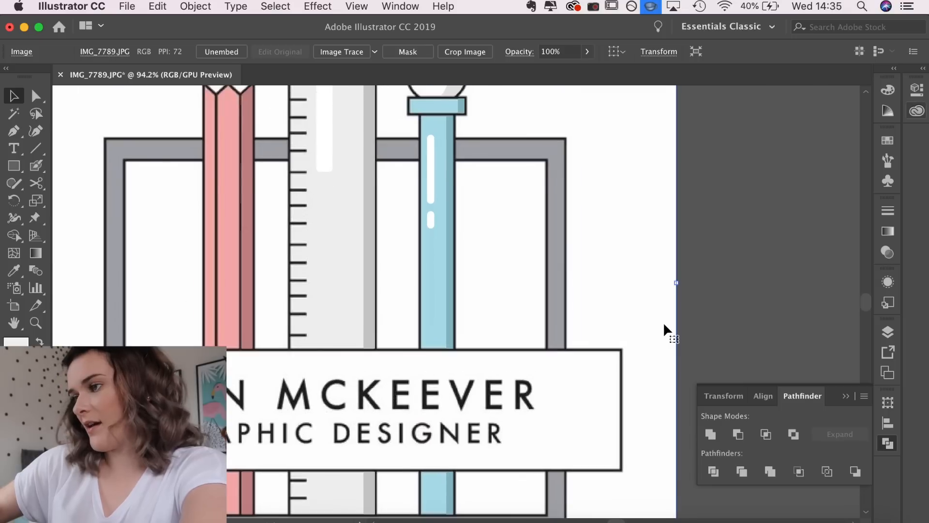
Group the pencil's right-hand shadow pieces above and below the name banner
scroll(664, 325, down, 5)
scroll(664, 325, up, 1)
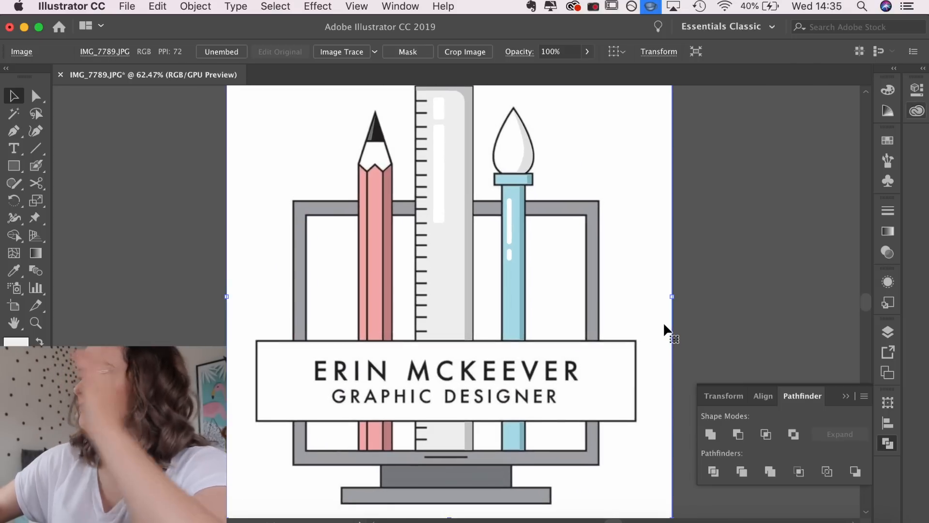
scroll(664, 325, right, 2)
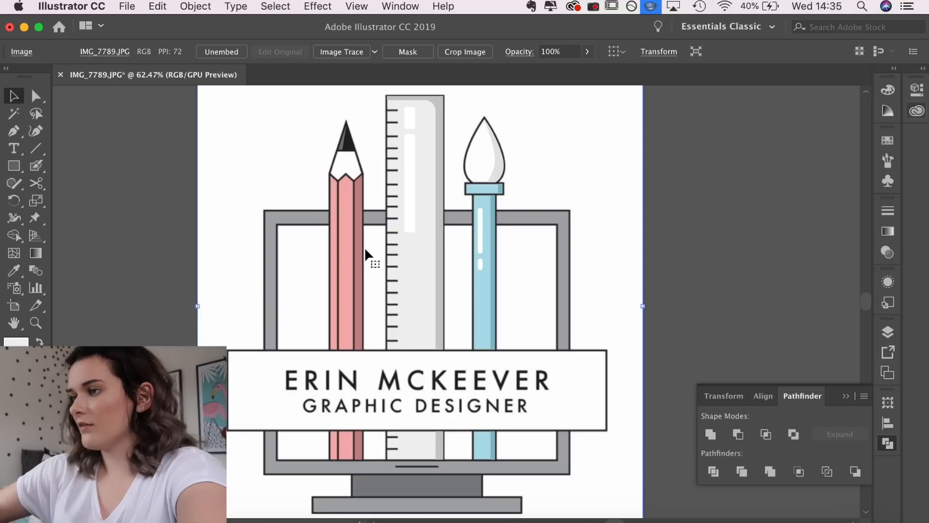
click(361, 259)
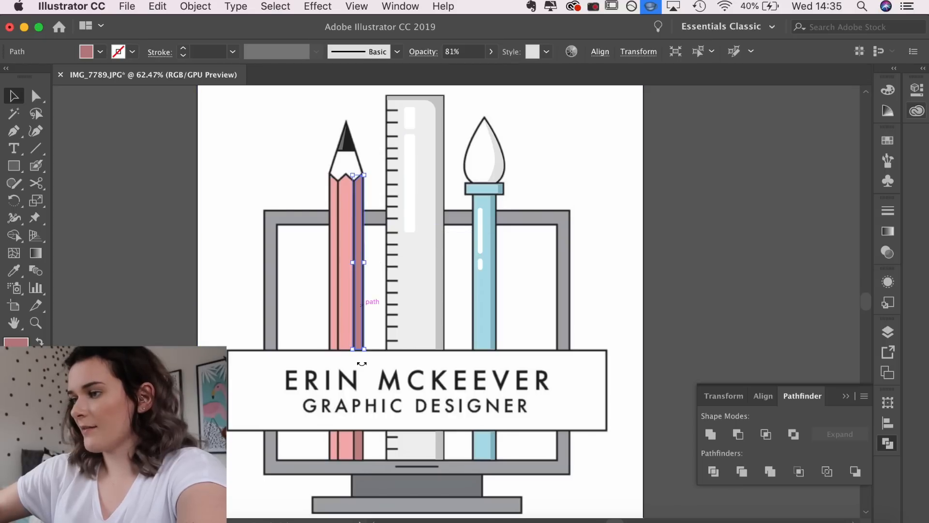
shift+click(357, 440)
right_click(359, 439)
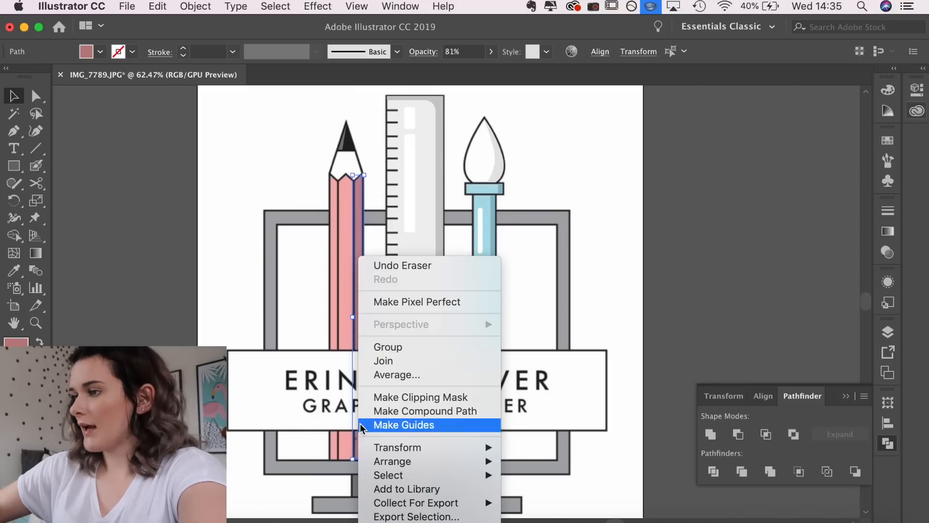
click(393, 349)
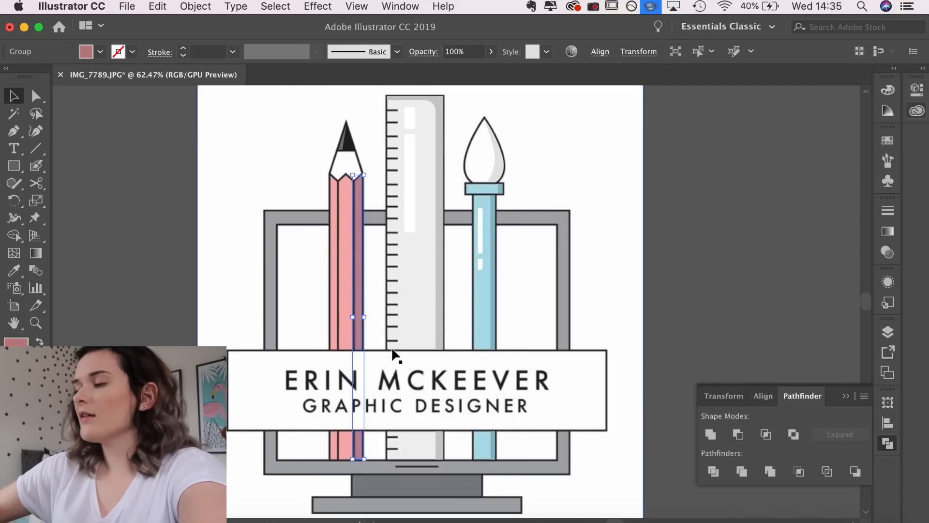
Create a reflected copy of the grouped pencil shadow across the vertical axis
right_click(358, 303)
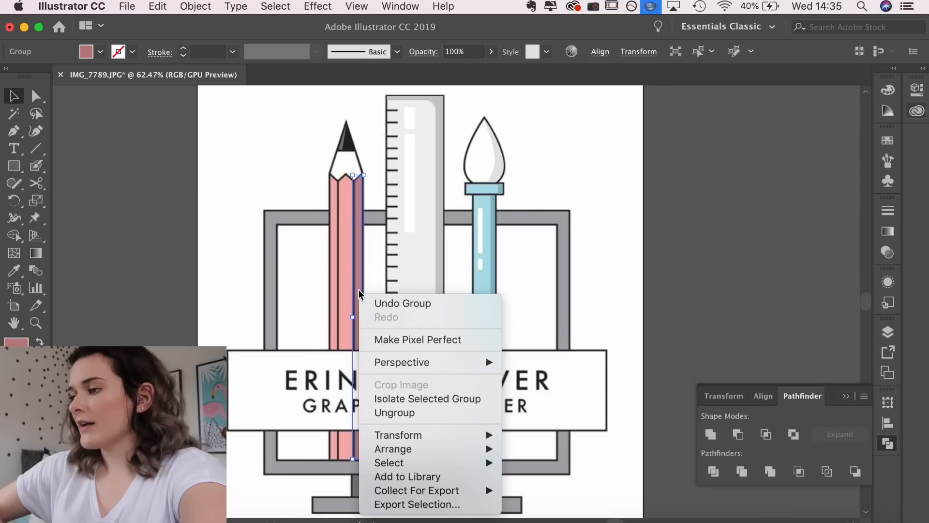
mouse_move(405, 439)
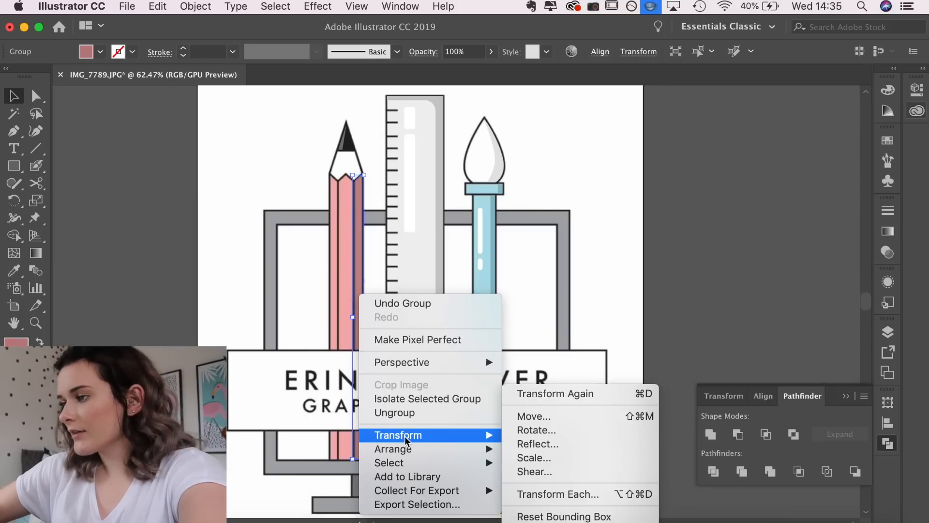
click(529, 453)
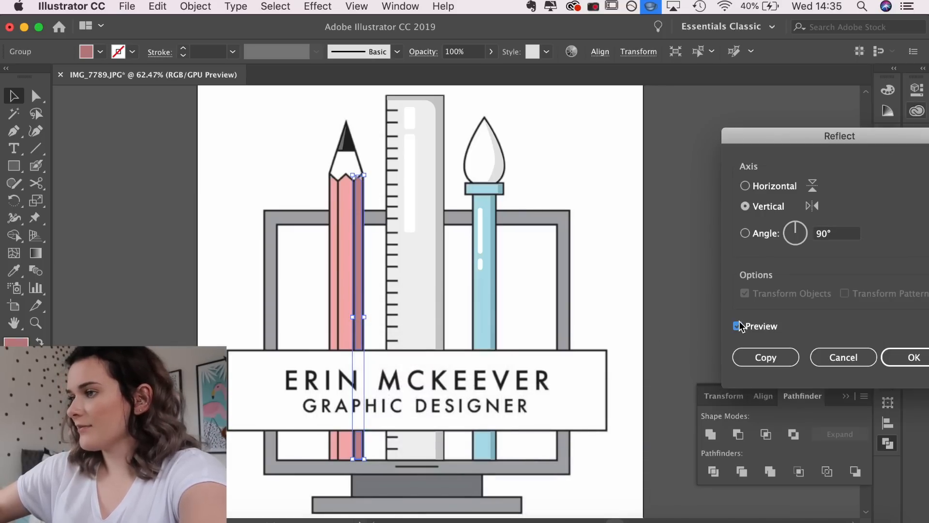
click(764, 357)
Move the mirrored shadow group onto the pencil's left-hand facet, aligned with its outline, and deselect it
mouse_move(359, 220)
mouse_down()
mouse_move(313, 234)
mouse_move(269, 225)
mouse_up()
drag(292, 223, 333, 211)
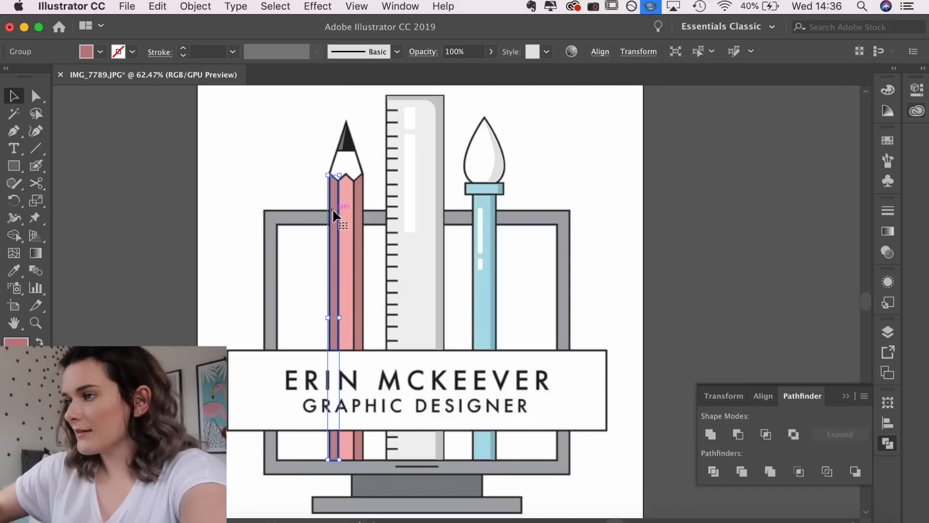
click(700, 213)
scroll(709, 330, up, 4)
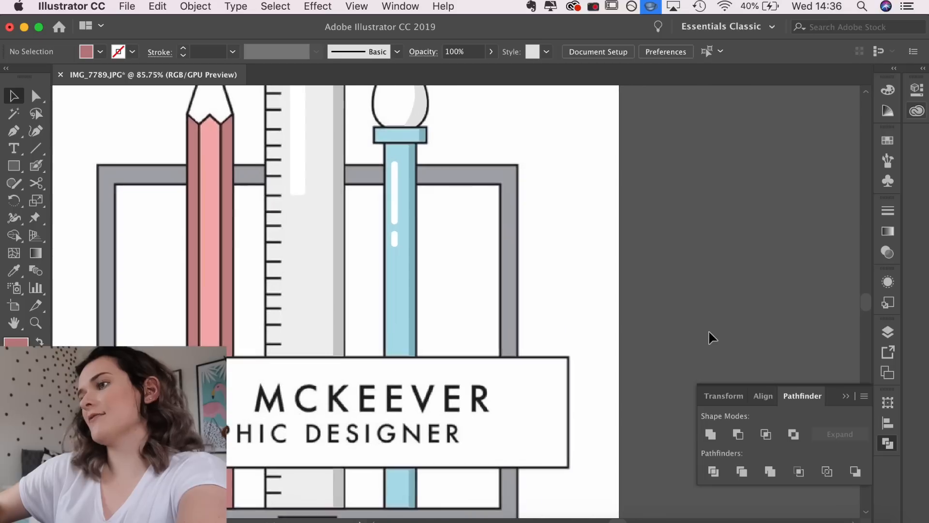
Recolour the pencil's left-hand facet group white, sampling the fill from the ruler's long highlight
scroll(398, 203, up, 4)
scroll(399, 202, left, 3)
click(255, 230)
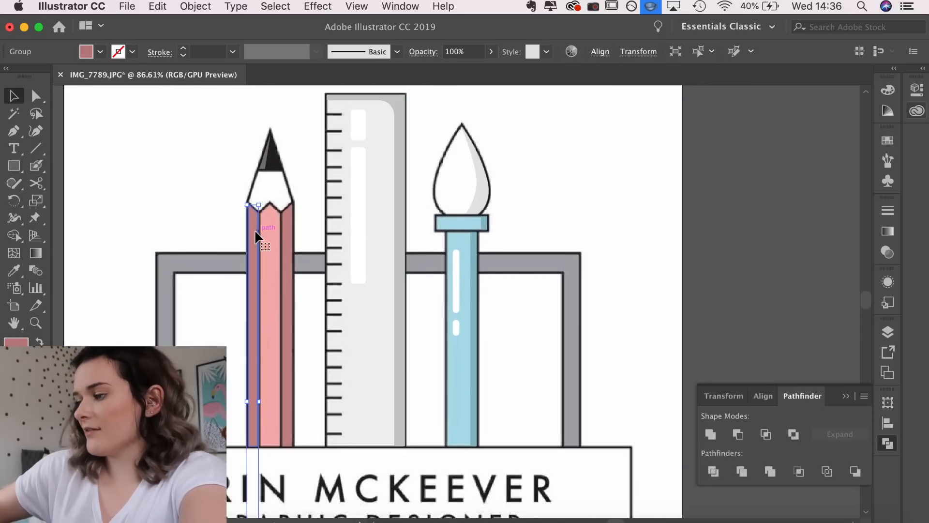
key(i)
click(364, 190)
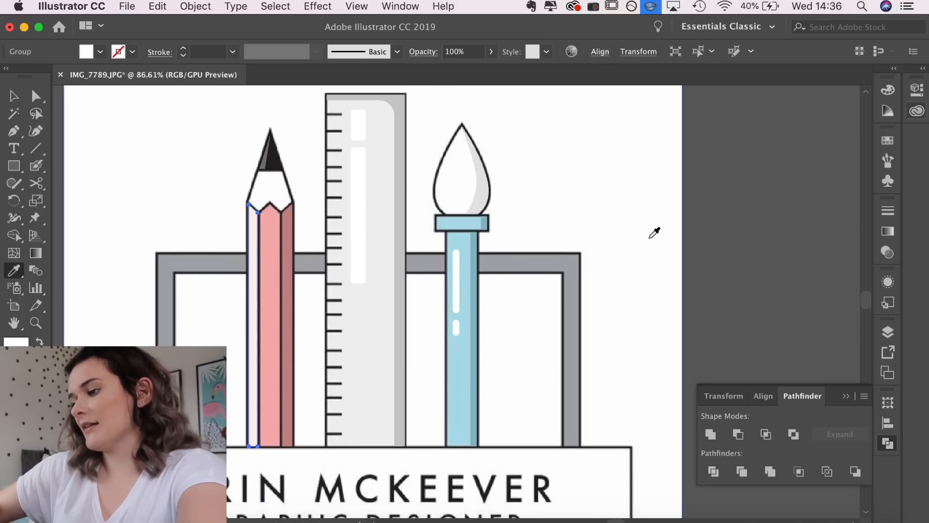
key(v)
Set the opacity of the pencil's white left-hand facet group to 49% and deselect it
click(491, 51)
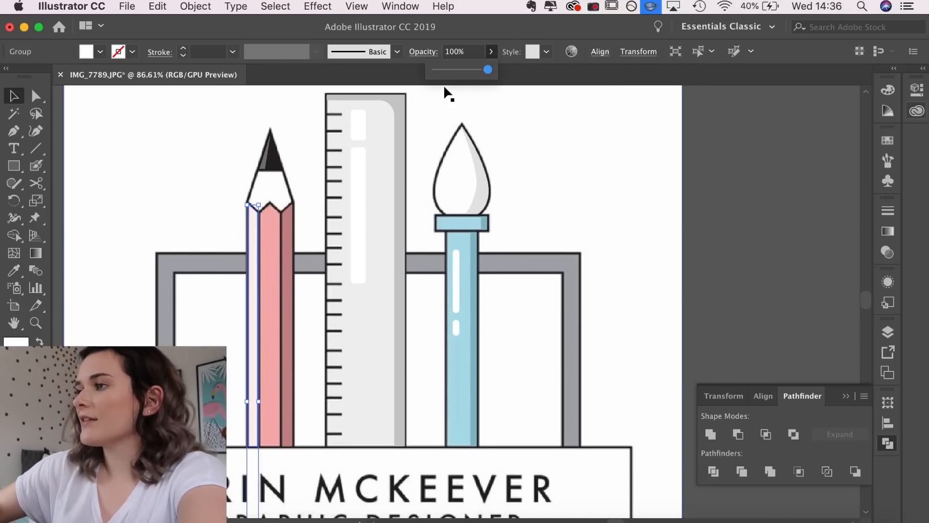
click(448, 70)
click(621, 162)
click(492, 52)
click(450, 69)
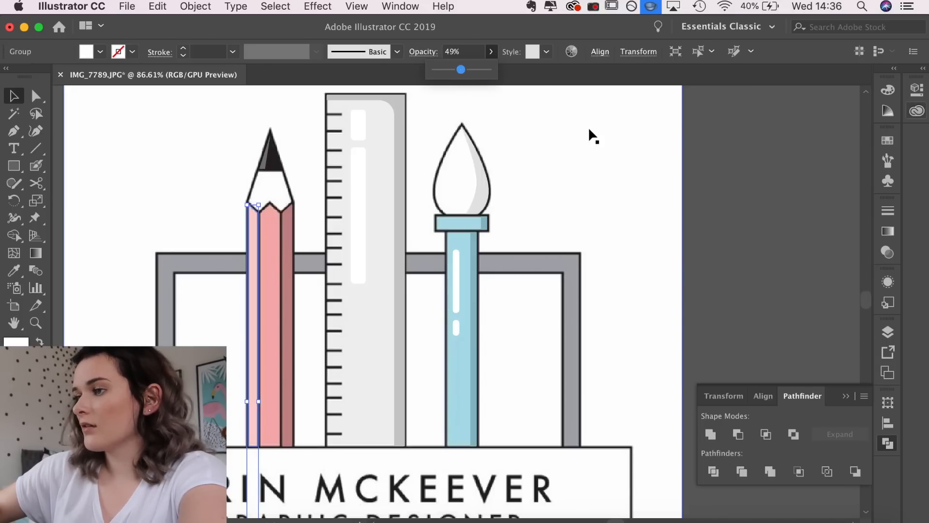
click(604, 151)
key(super+0)
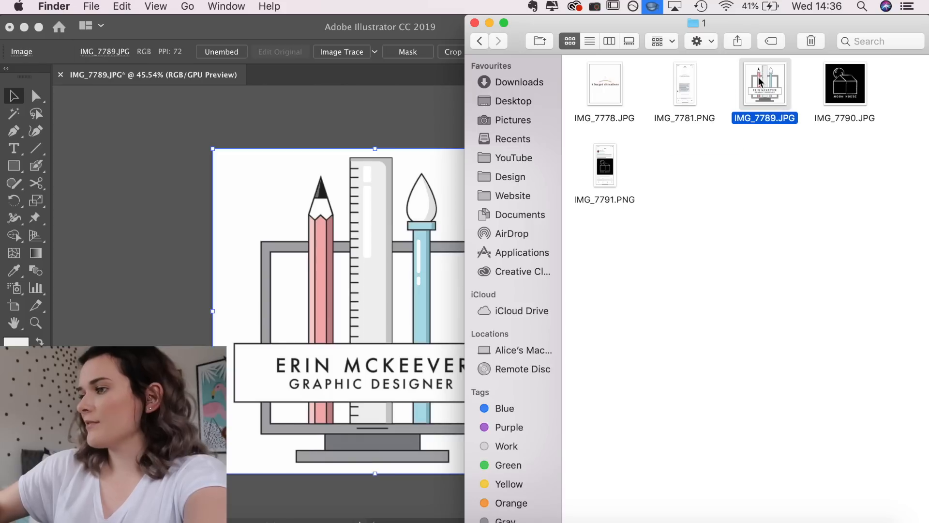
drag(760, 82, 384, 263)
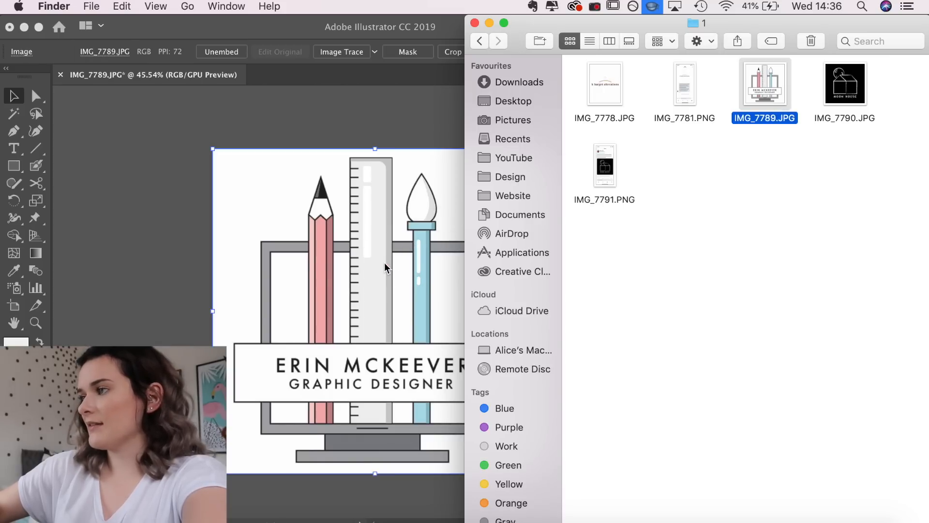
drag(803, 187, 807, 374)
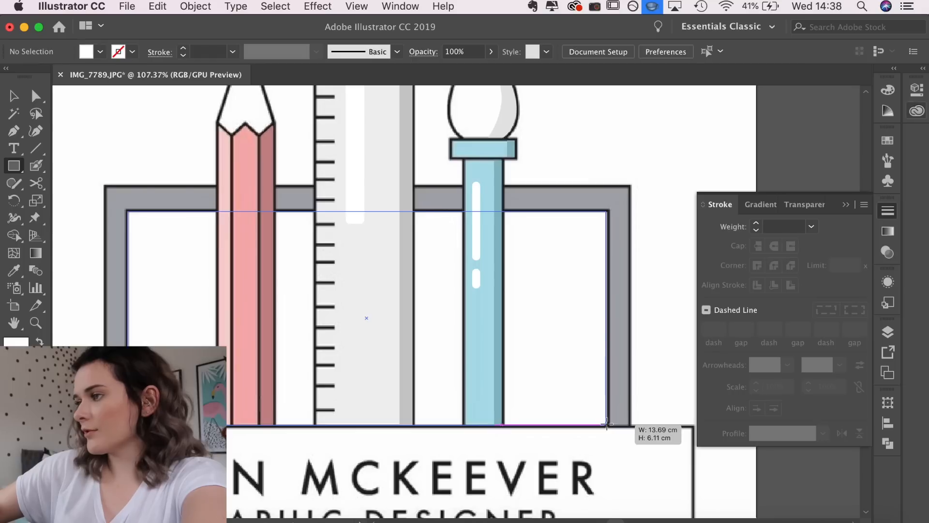
Draw a rectangle about 13.69 × 6.11 cm over the monitor screen above the banner, filled with the monitor frame's sampled grey
drag(606, 421, 607, 424)
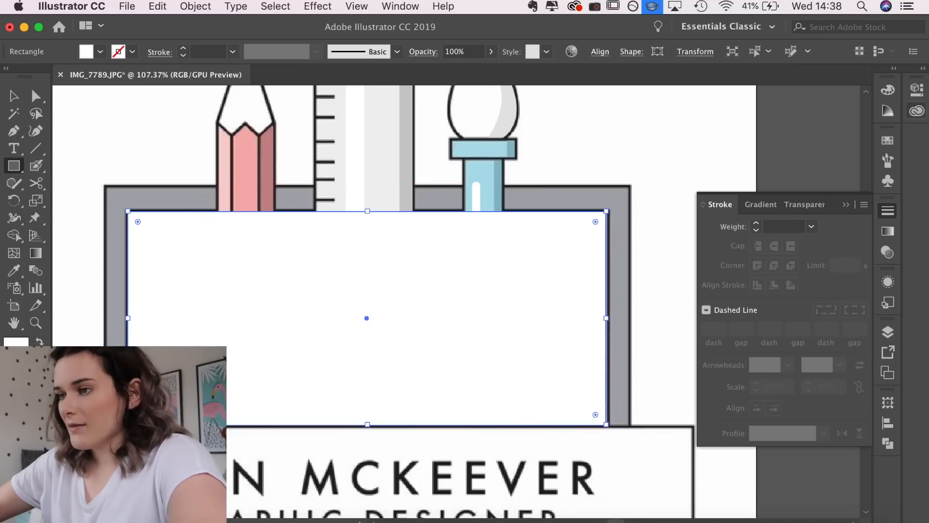
key(i)
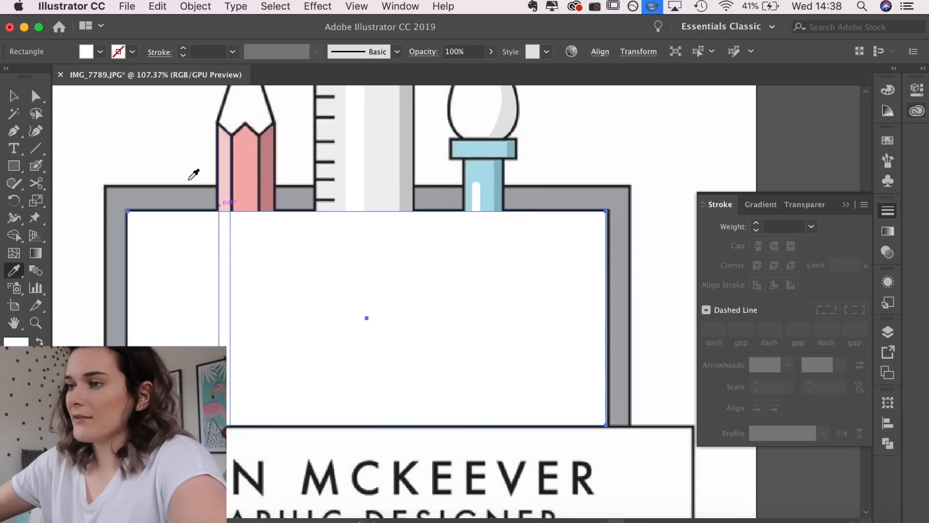
click(118, 216)
Lighten the screen rectangle's fill to C6CBCE and set its opacity to 45%
double_click(16, 350)
drag(556, 222, 559, 223)
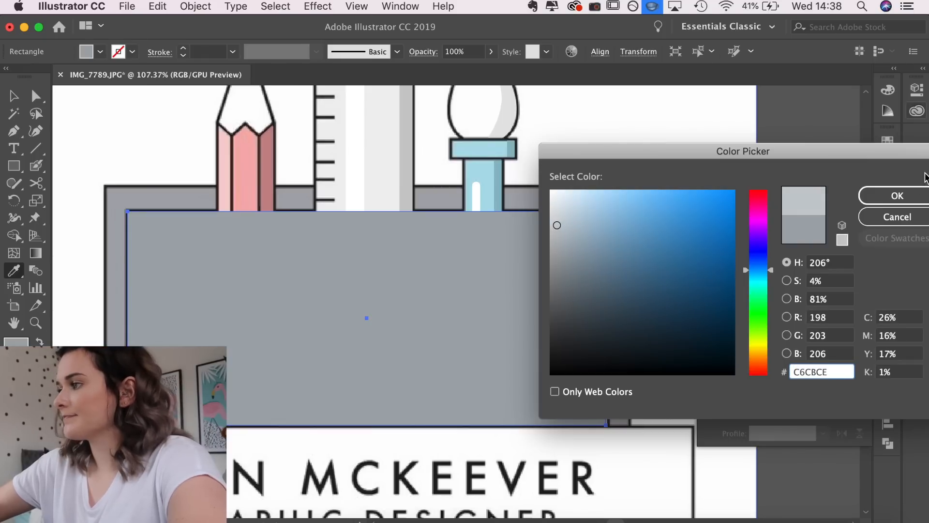
click(910, 195)
key(v)
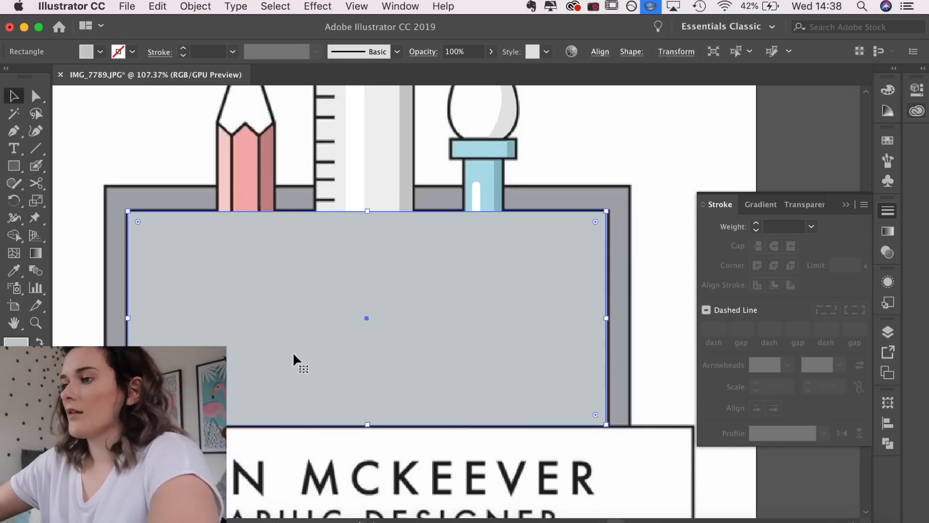
click(491, 51)
drag(486, 70, 459, 71)
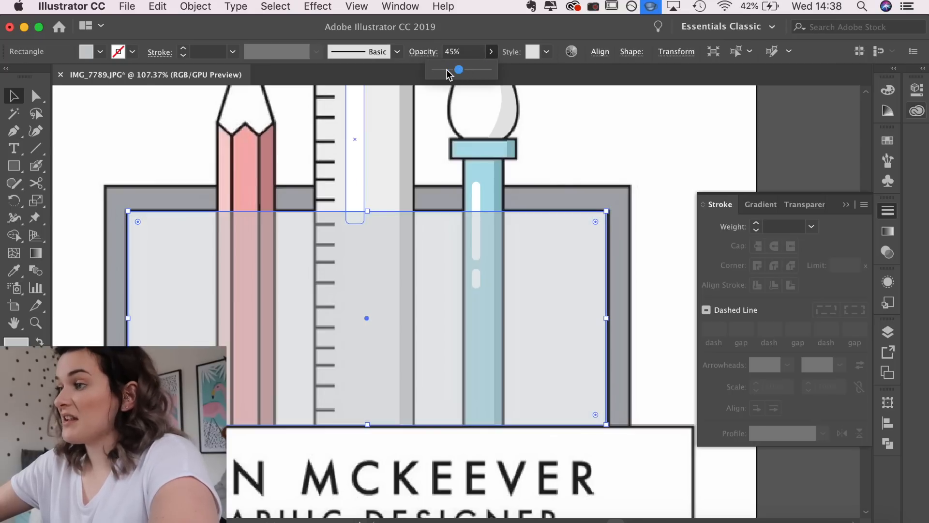
Draw a second rectangle offset down and left, and subtract it from the first to form a thin shadow along the screen's top and right edges
click(13, 165)
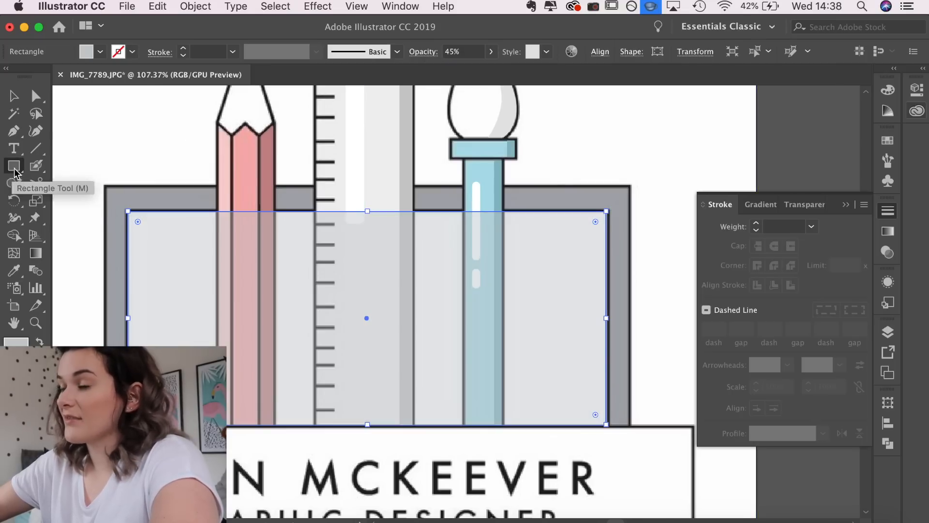
drag(97, 219, 601, 440)
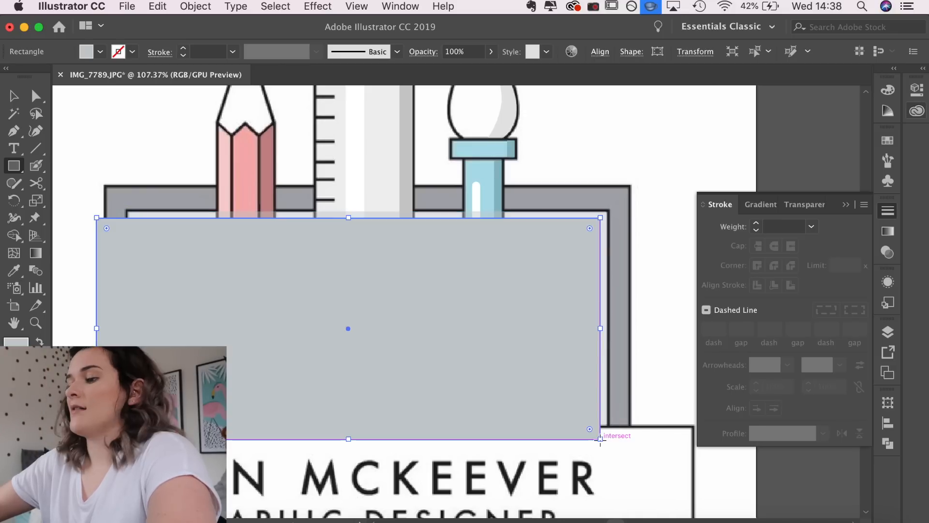
key(v)
shift+click(608, 318)
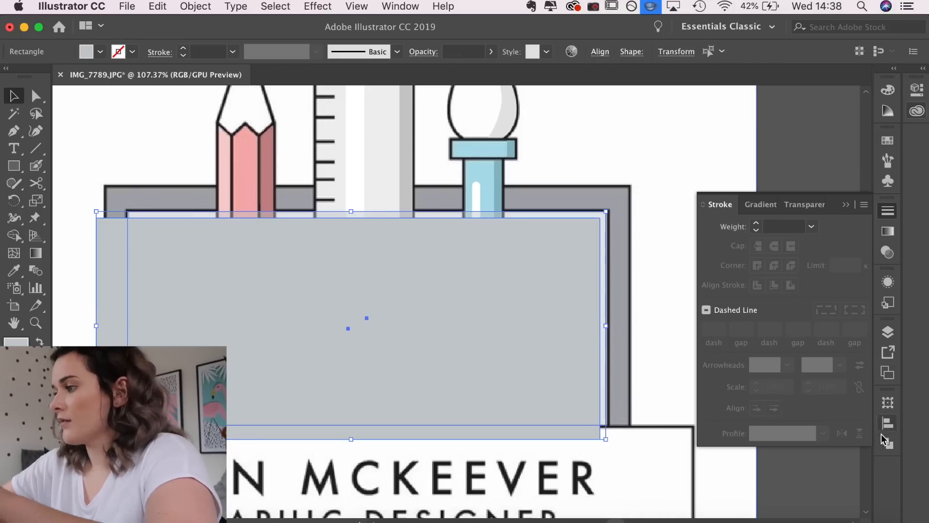
click(887, 442)
click(738, 435)
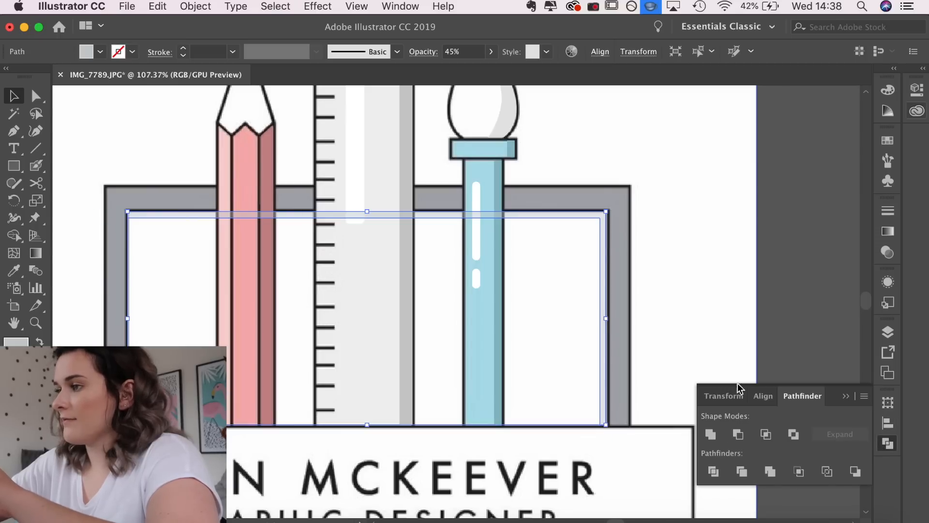
click(740, 248)
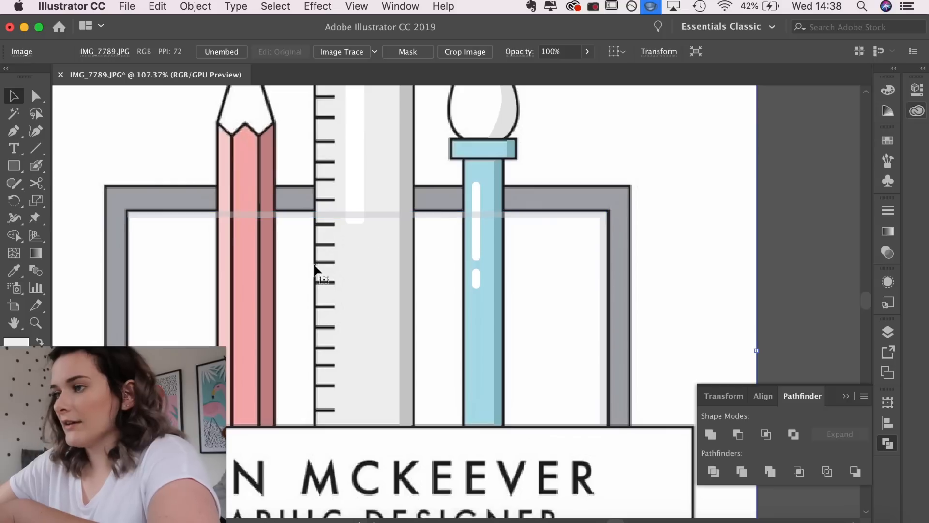
Draw a rectangle over the pencil's width where the screen's top shadow strip crosses it
click(15, 167)
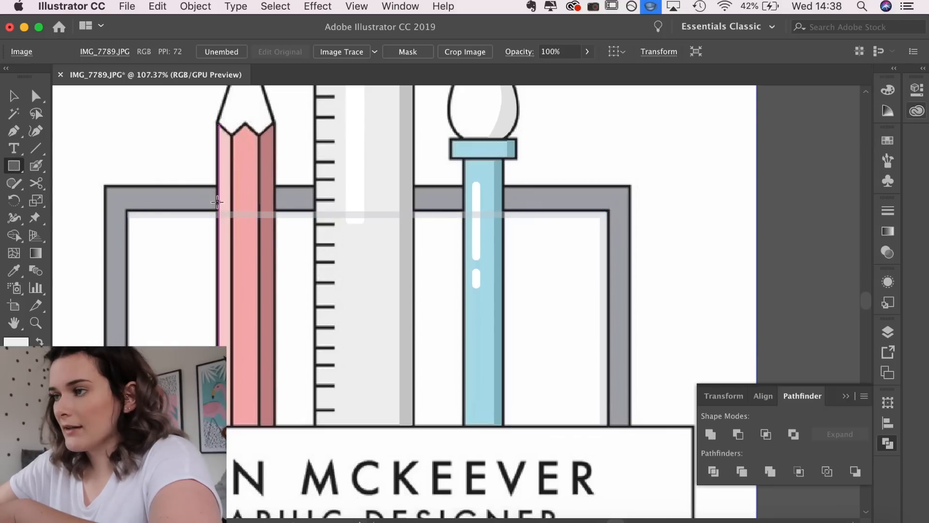
scroll(217, 201, up, 5)
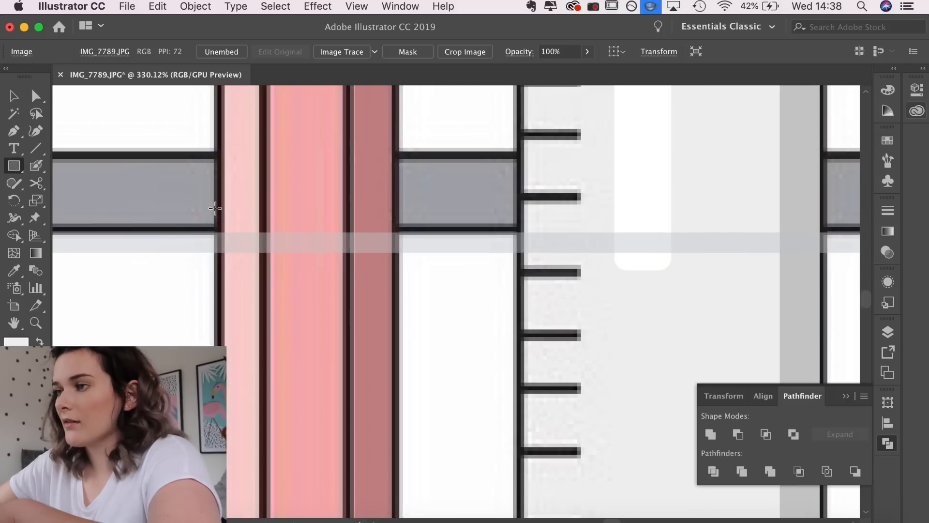
drag(214, 208, 389, 339)
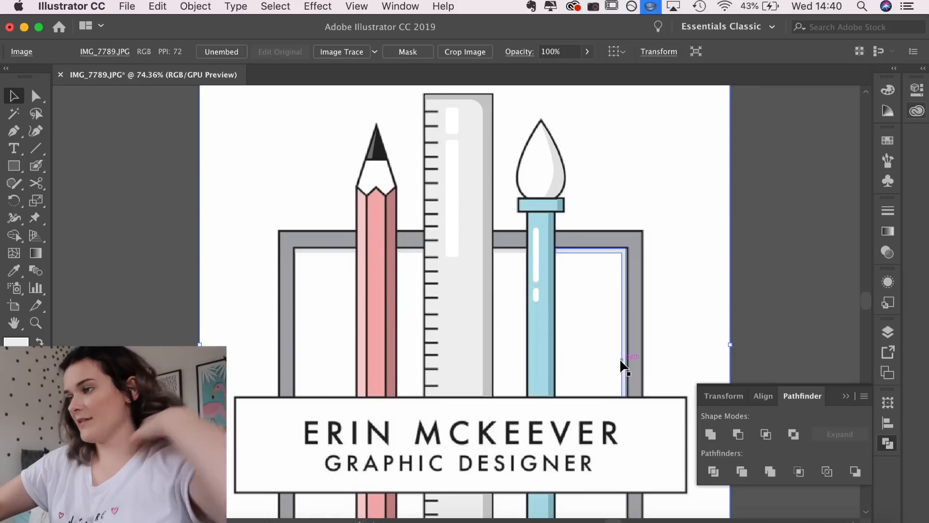
Continue the screen's right-hand shadow strip on the screen segment below the name banner
scroll(620, 358, down, 3)
scroll(620, 358, right, 2)
drag(593, 292, 594, 425)
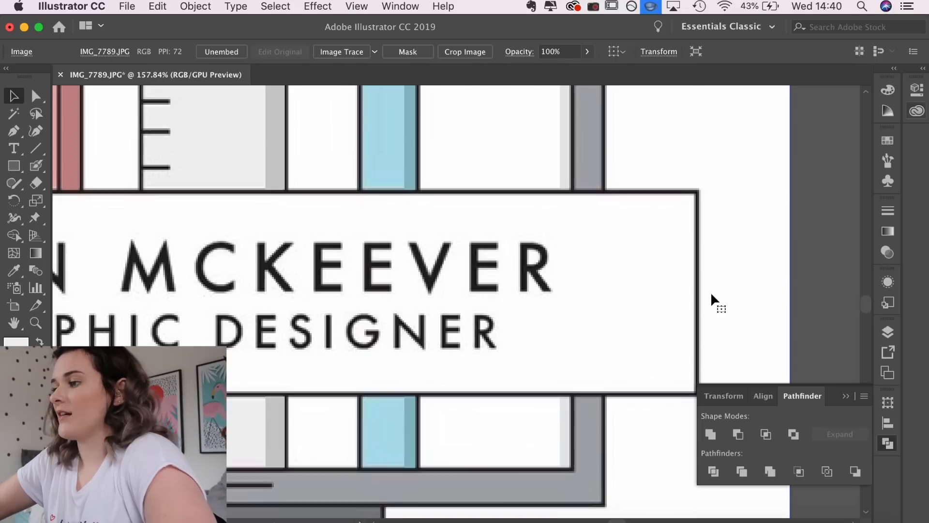
Add a thin dark grey shadow rectangle across the top of the monitor stand's neck
scroll(712, 293, down, 6)
scroll(712, 293, up, 3)
scroll(711, 293, right, 1)
scroll(711, 292, up, 4)
scroll(711, 292, down, 3)
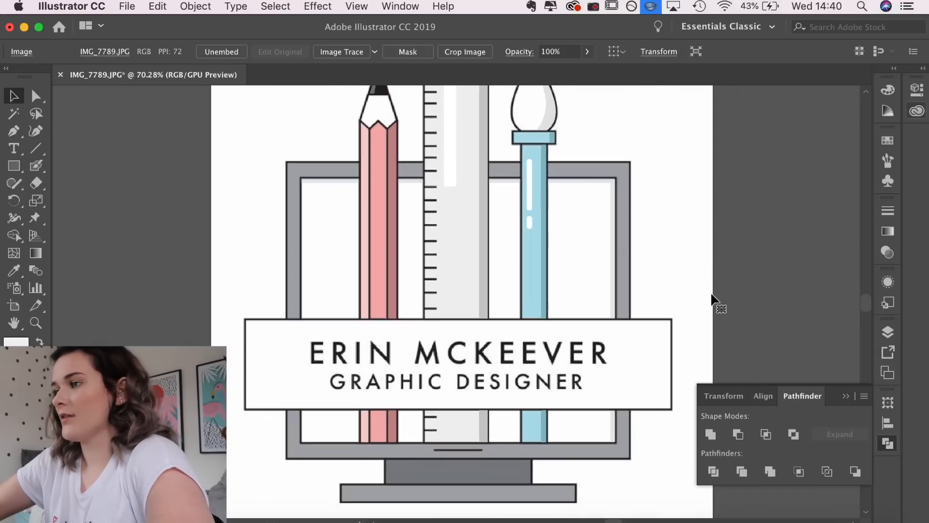
scroll(710, 292, up, 1)
scroll(711, 291, right, 1)
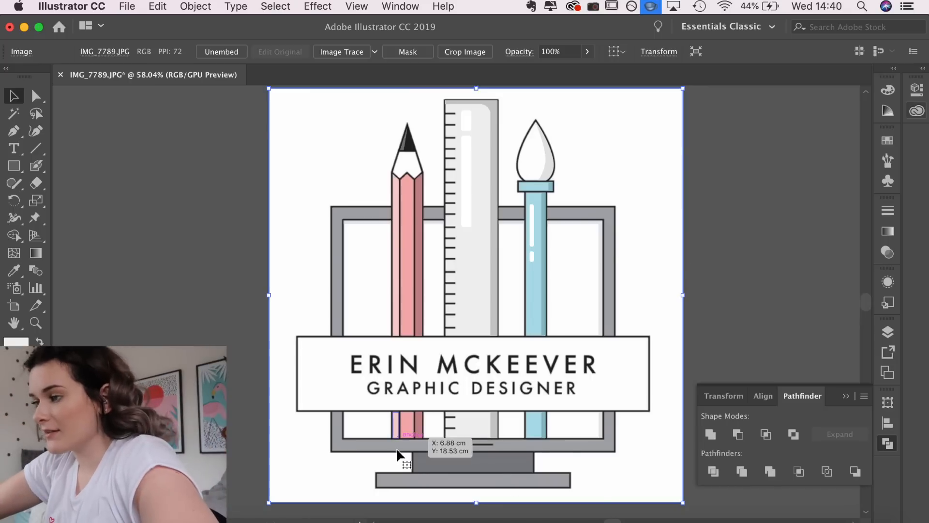
scroll(530, 465, up, 5)
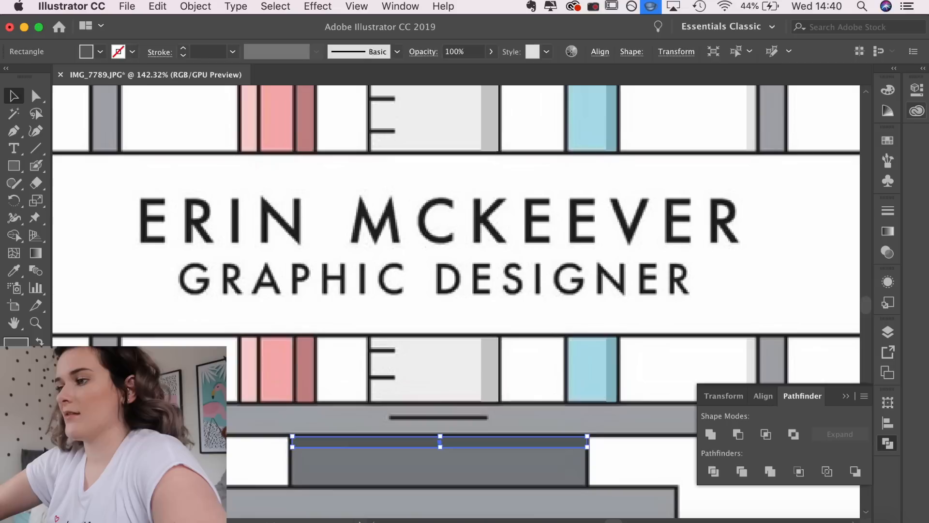
Add a dark grey L-shaped shadow along the right and bottom edges of the monitor's base and deselect it
scroll(147, 458, down, 5)
scroll(97, 484, up, 3)
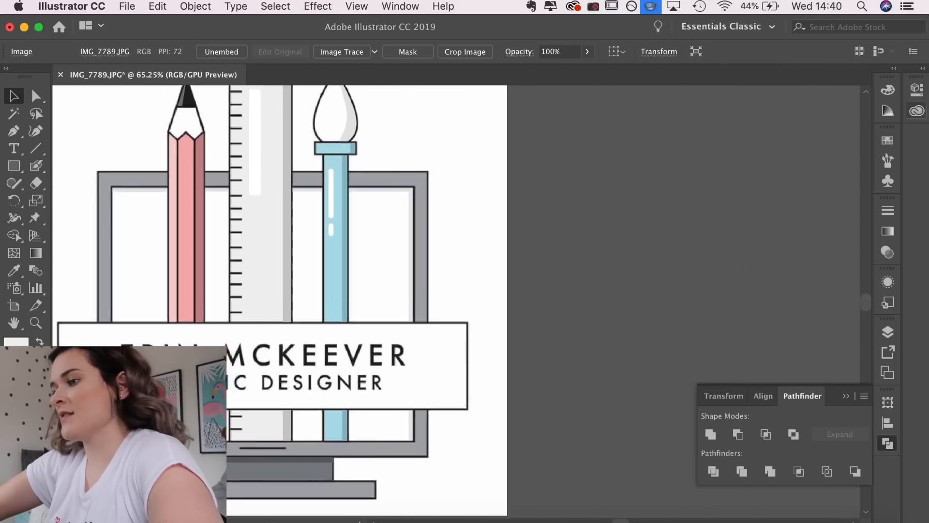
scroll(97, 484, left, 2)
scroll(97, 484, down, 1)
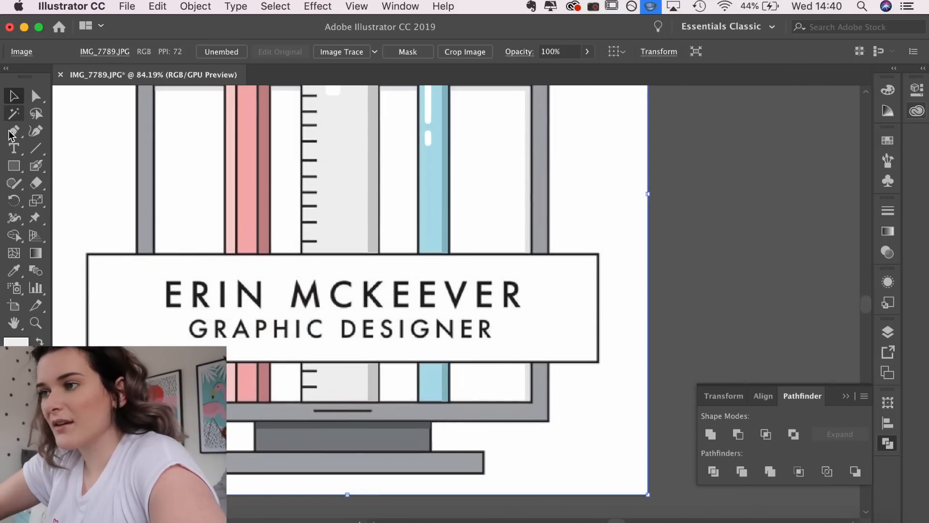
click(14, 165)
key(super+shift+a)
scroll(213, 468, up, 5)
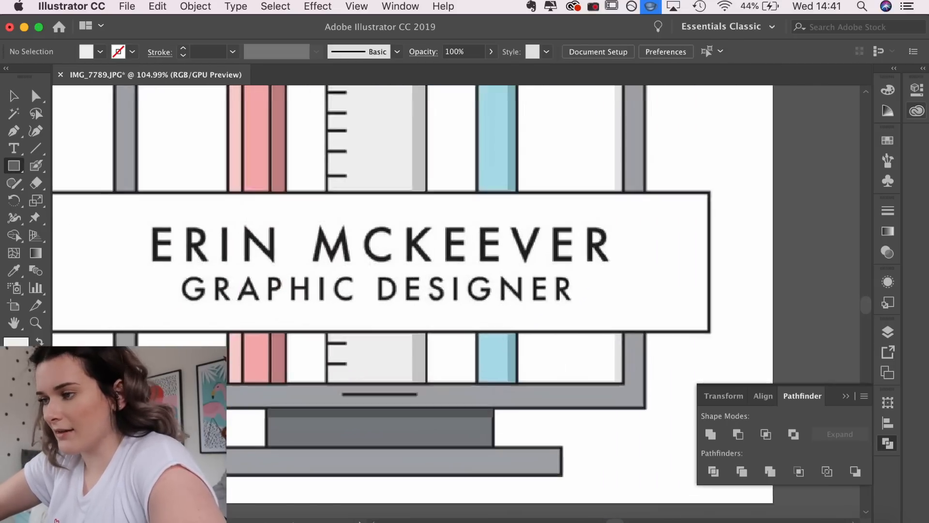
scroll(213, 468, right, 2)
scroll(213, 468, down, 1)
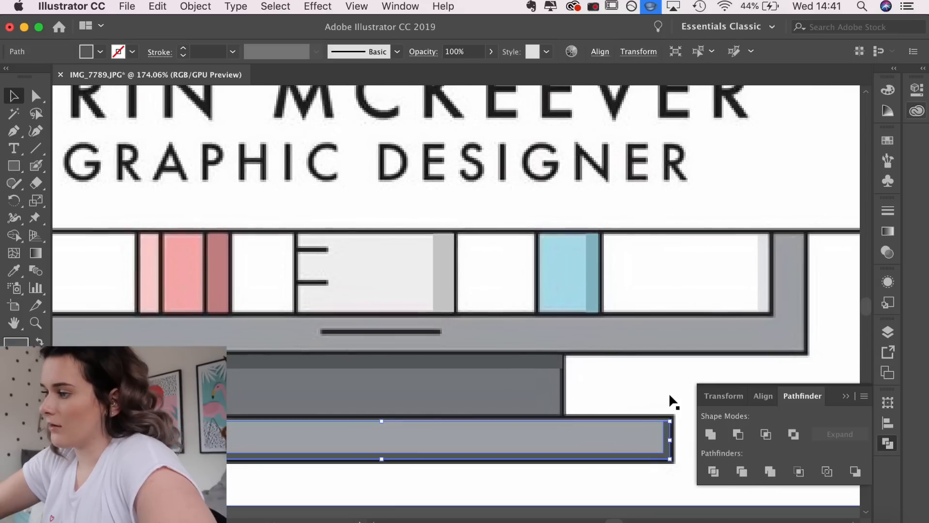
click(669, 393)
scroll(670, 394, down, 5)
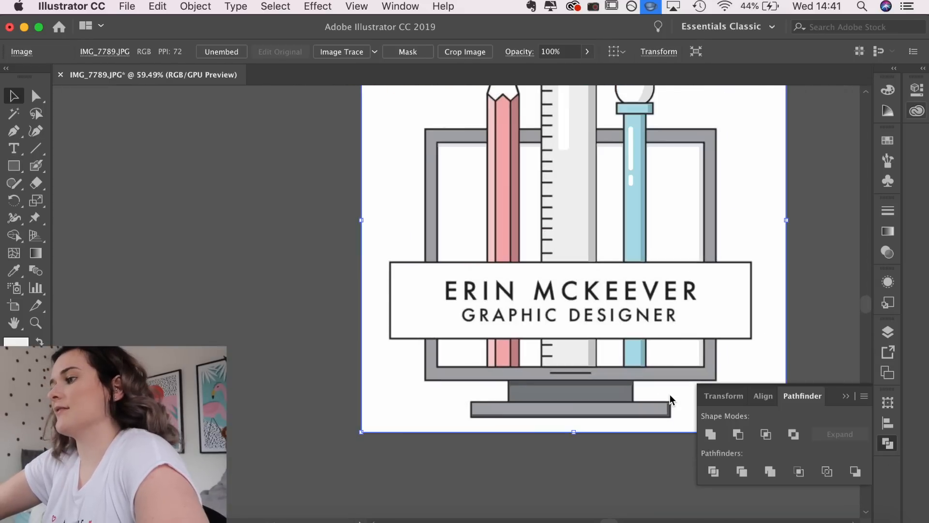
scroll(620, 500, down, 2)
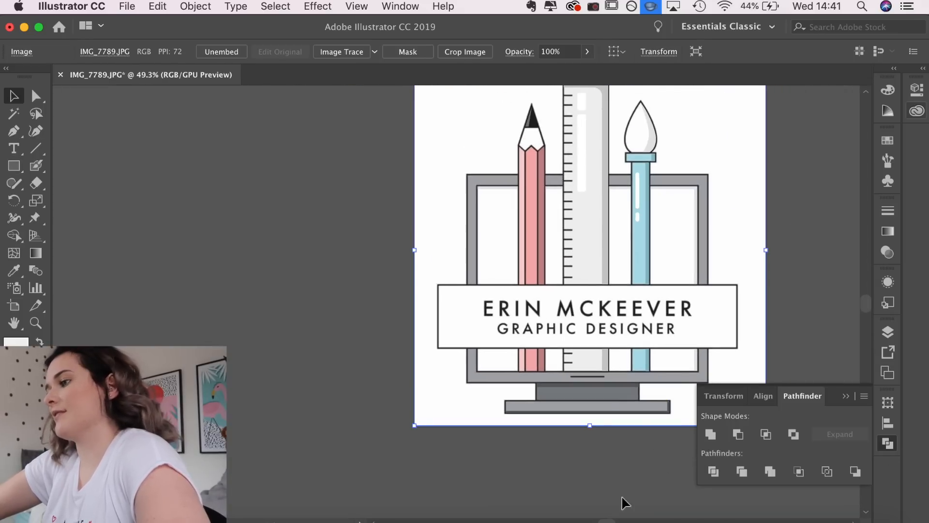
scroll(616, 509, right, 3)
click(617, 499)
scroll(631, 459, up, 1)
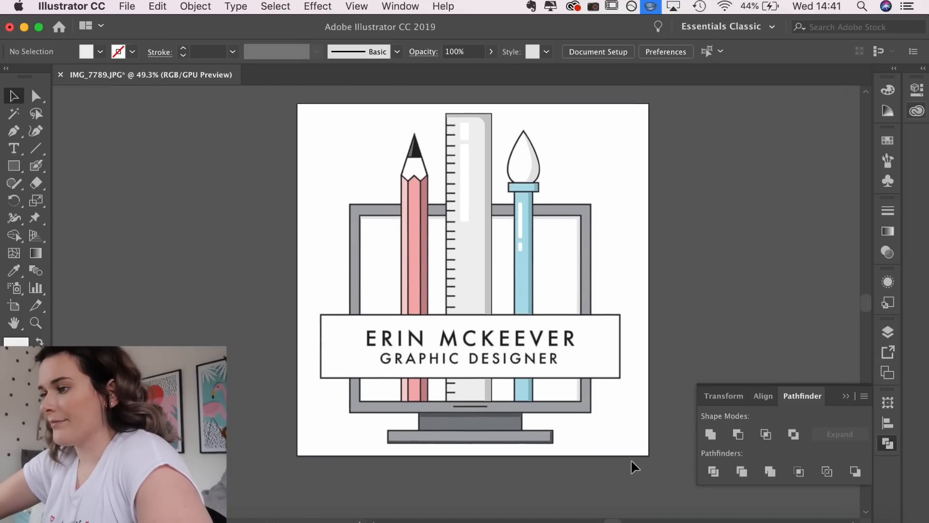
Try to copy the paintbrush handle's two white highlights straight across onto the pencil's left-hand facet
scroll(631, 459, up, 2)
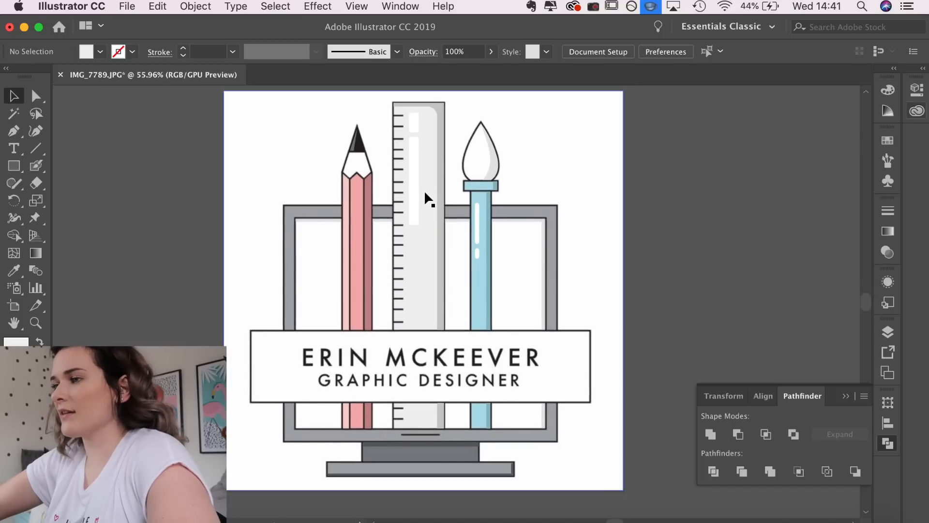
click(475, 216)
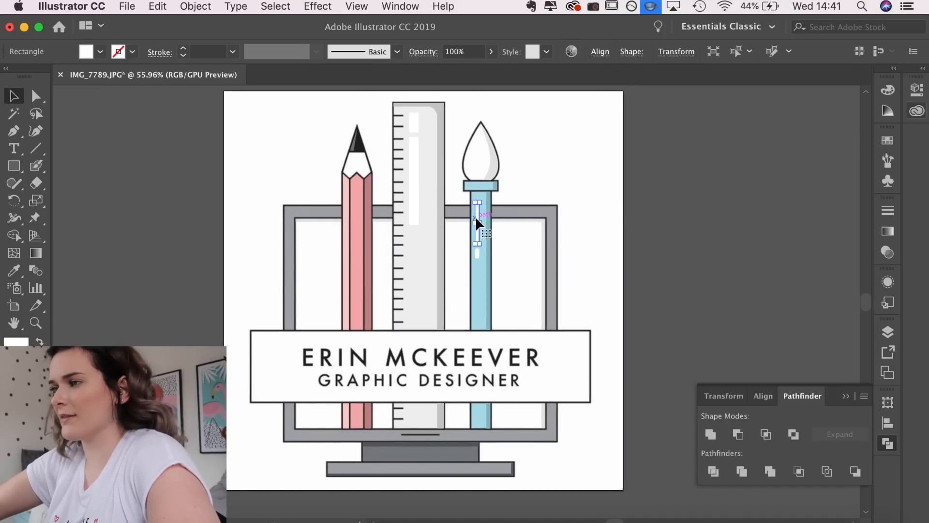
drag(475, 255, 477, 255)
shift+click(478, 224)
mouse_move(477, 222)
mouse_down()
mouse_move(358, 288)
mouse_move(351, 193)
mouse_move(346, 222)
mouse_up()
click(194, 256)
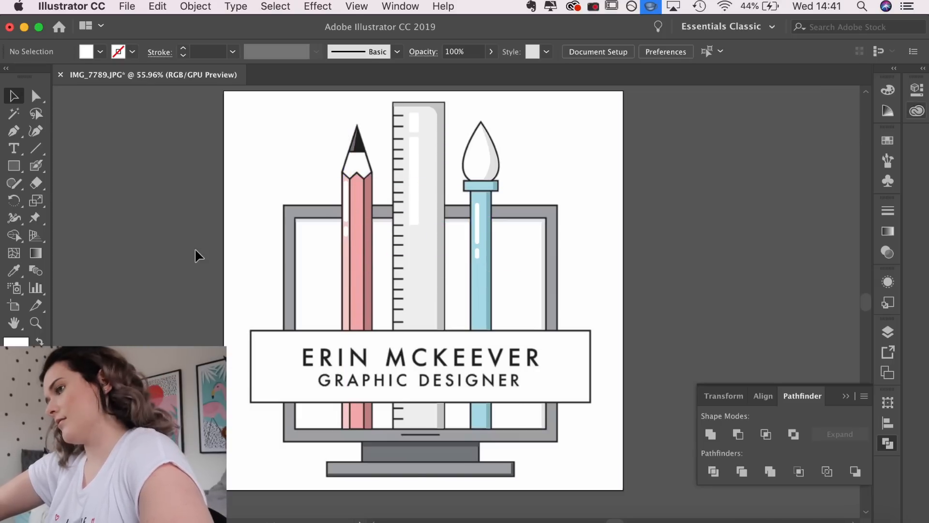
Copy the paintbrush handle's two white highlights onto the upper part of the pencil's left-hand facet, group them and fine-tune their position
scroll(346, 208, up, 5)
click(356, 203)
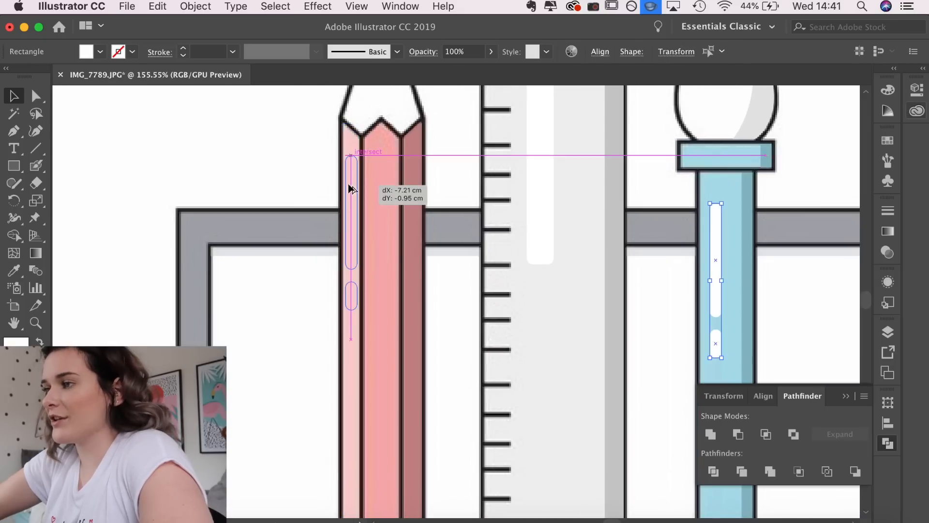
drag(349, 184, 349, 184)
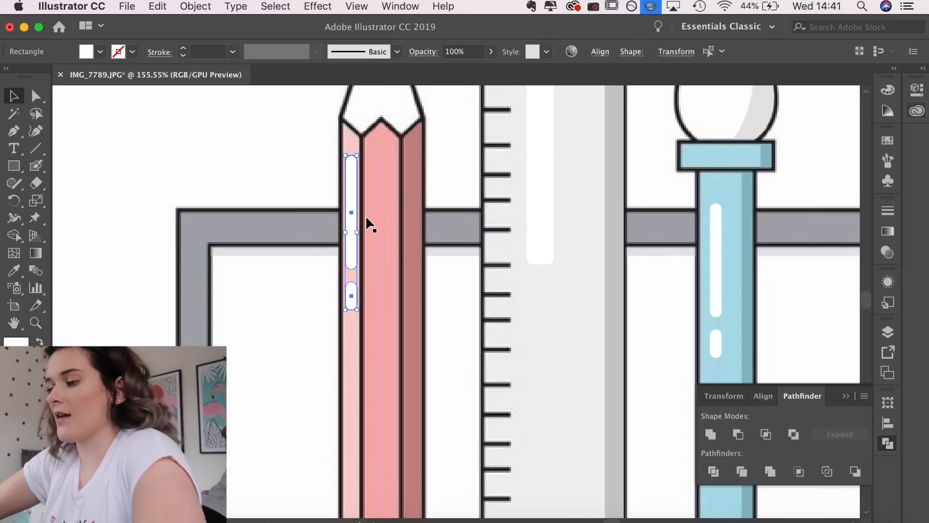
click(301, 167)
click(356, 194)
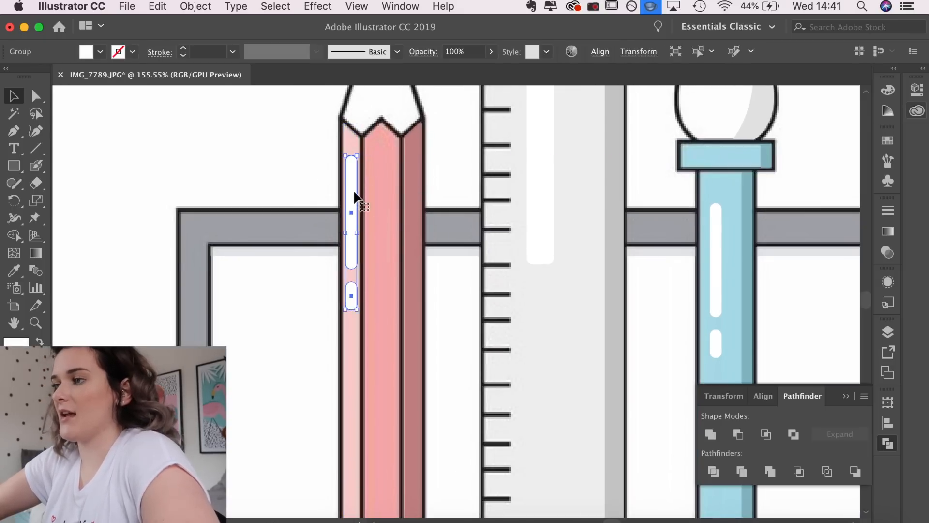
scroll(365, 217, up, 4)
drag(354, 242, 351, 241)
click(234, 162)
scroll(257, 235, down, 10)
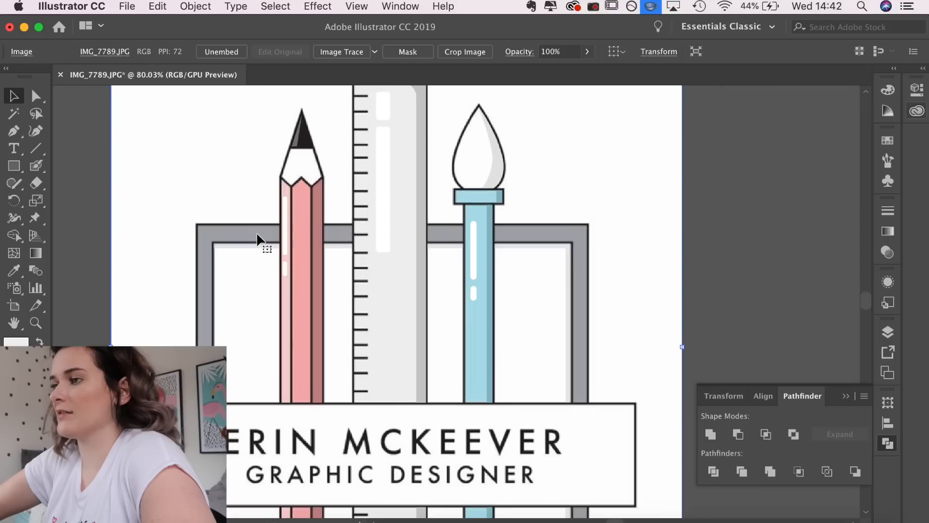
Move the pencil's highlight group onto its middle facet, along the upper left edge, and deselect it
click(285, 218)
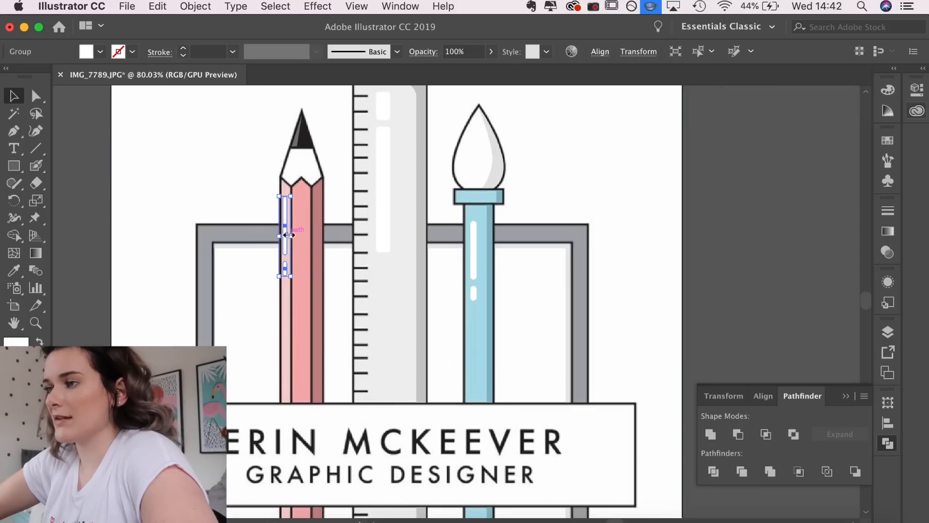
mouse_move(286, 218)
mouse_down()
mouse_move(295, 332)
mouse_move(296, 204)
mouse_up()
click(131, 216)
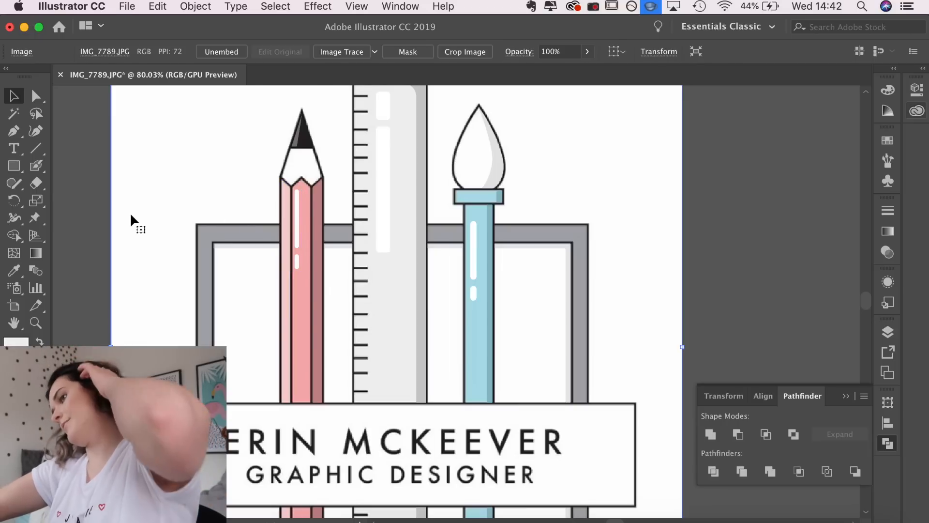
scroll(131, 215, down, 5)
scroll(109, 225, left, 2)
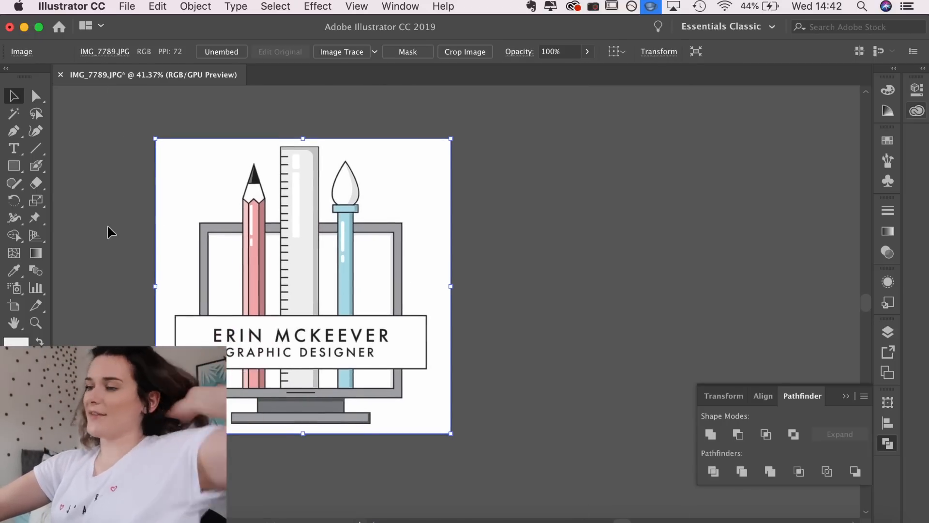
click(107, 227)
Show the document's layer list in place of the Pathfinder options and select the base logo image
scroll(142, 256, left, 4)
scroll(142, 256, up, 3)
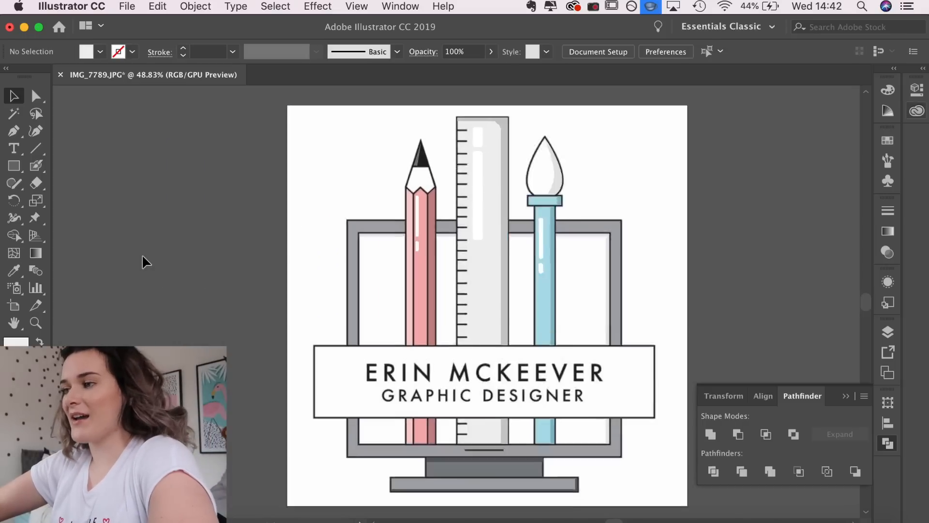
scroll(144, 256, up, 1)
scroll(143, 256, right, 3)
scroll(143, 256, down, 1)
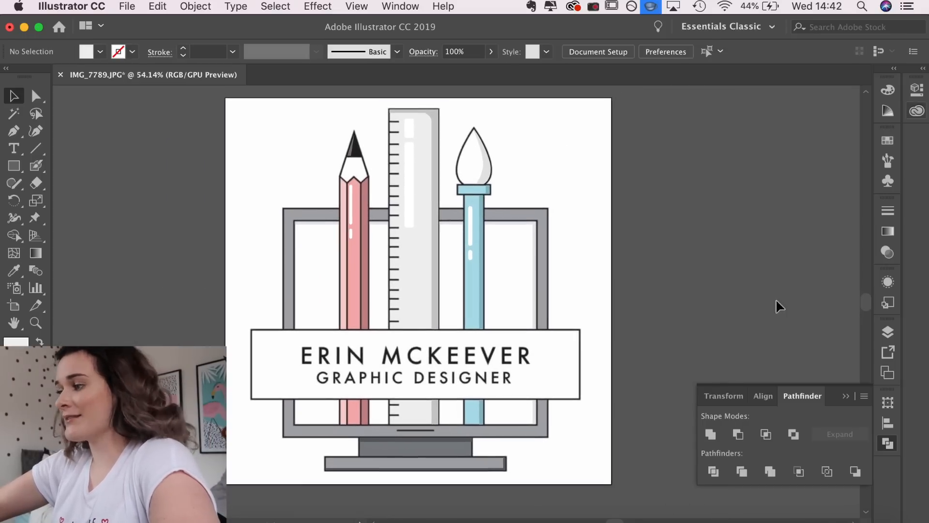
click(887, 444)
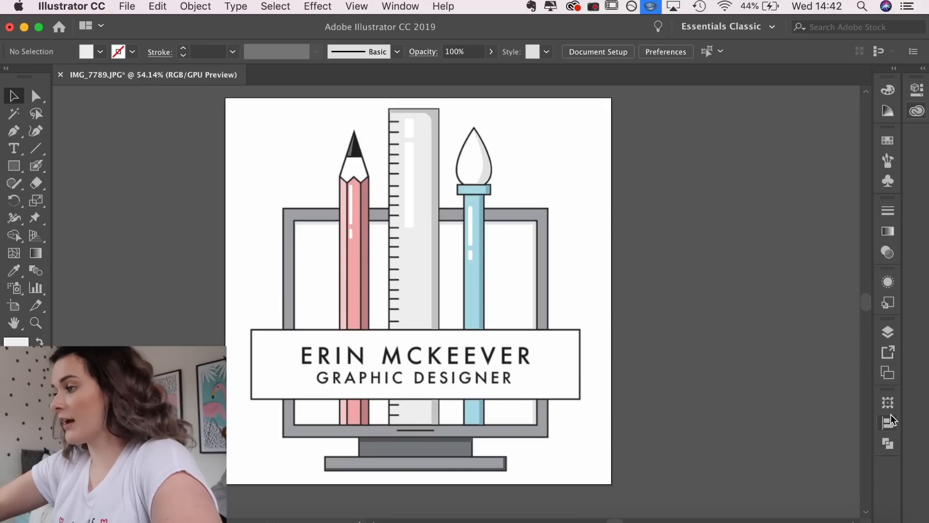
click(888, 333)
click(580, 245)
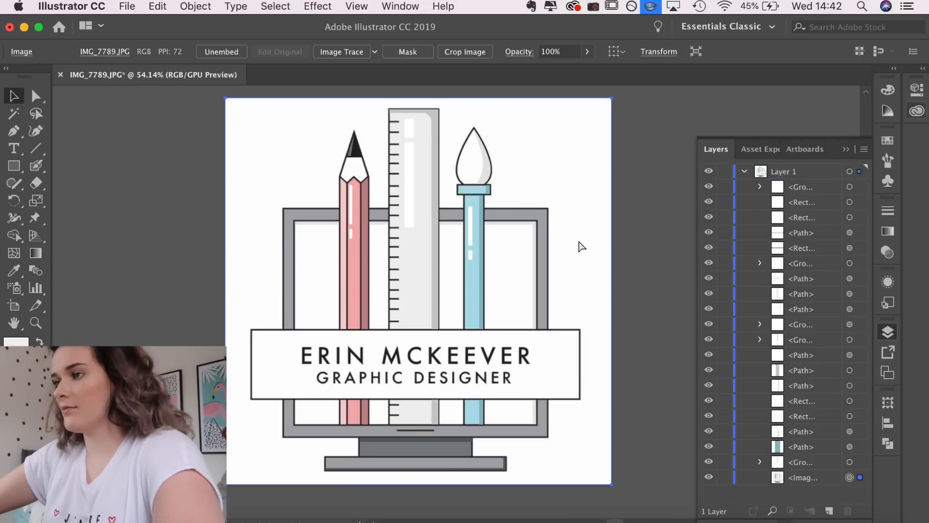
Compare the logo with and without the added shading by alternately bringing the base image to the front and sending it to the back
key(super+shift+bracketright)
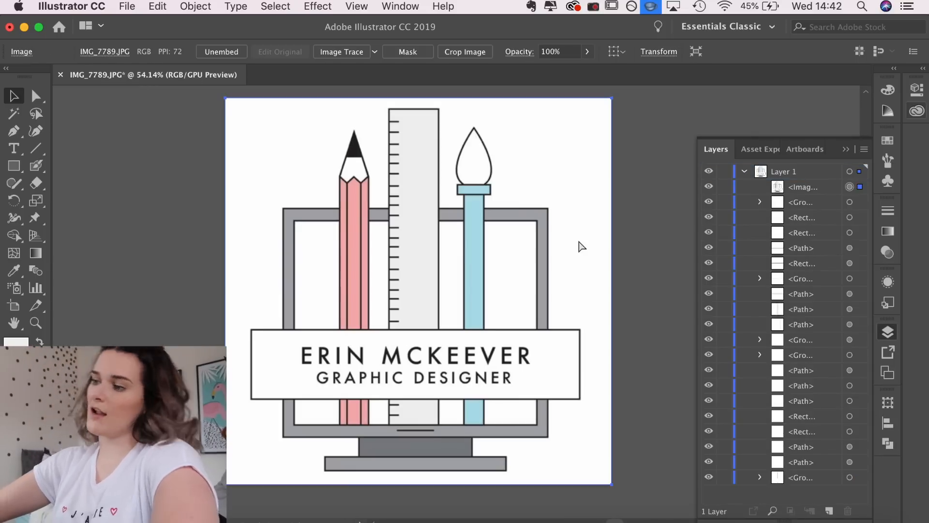
key(super+shift+bracketleft)
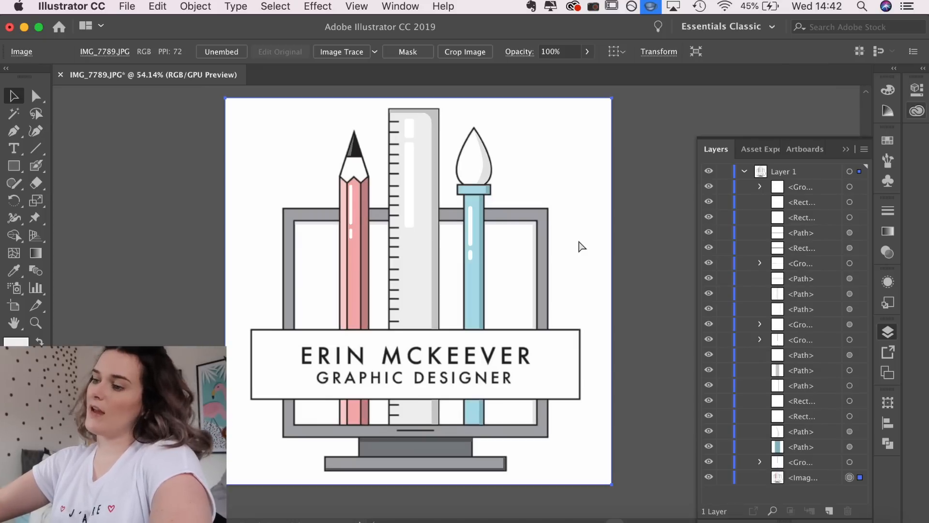
key(super+shift+bracketright)
key(super+shift+bracketleft)
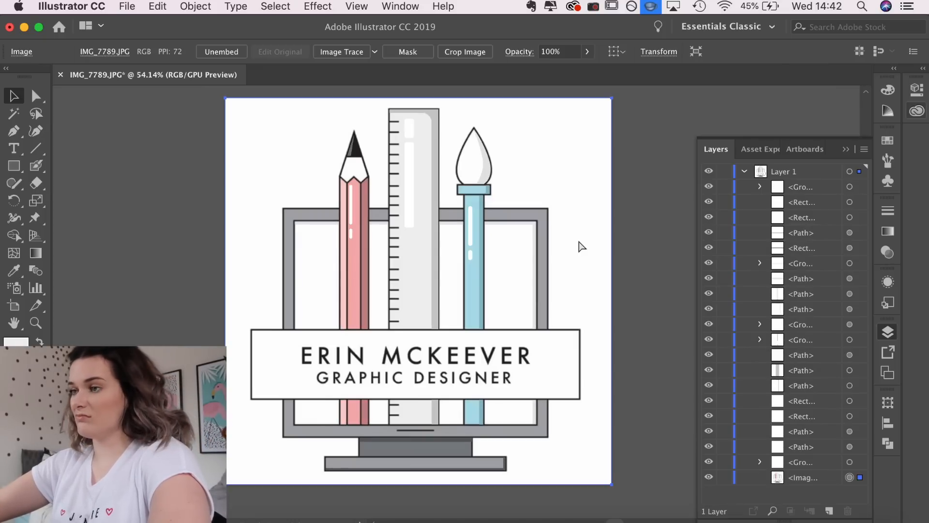
key(super+shift+bracketright)
key(super+shift+bracketleft)
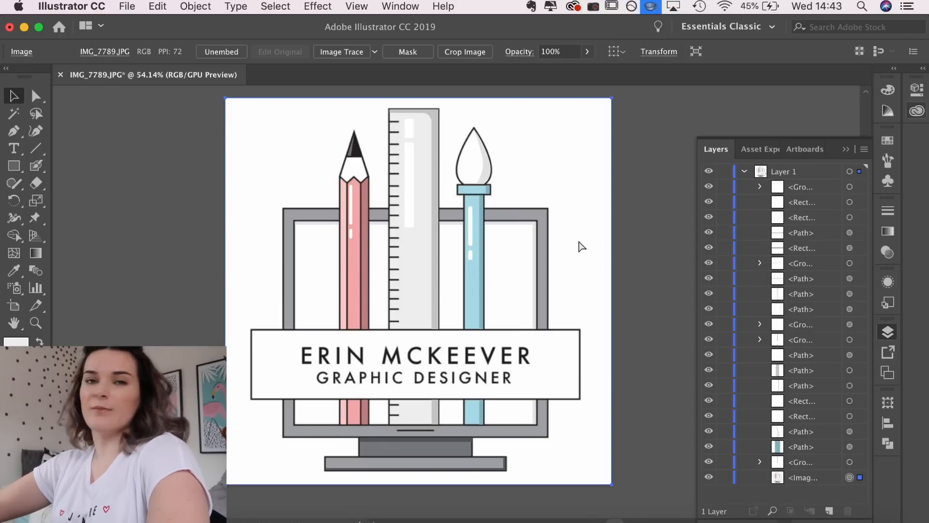
key(super+shift+bracketright)
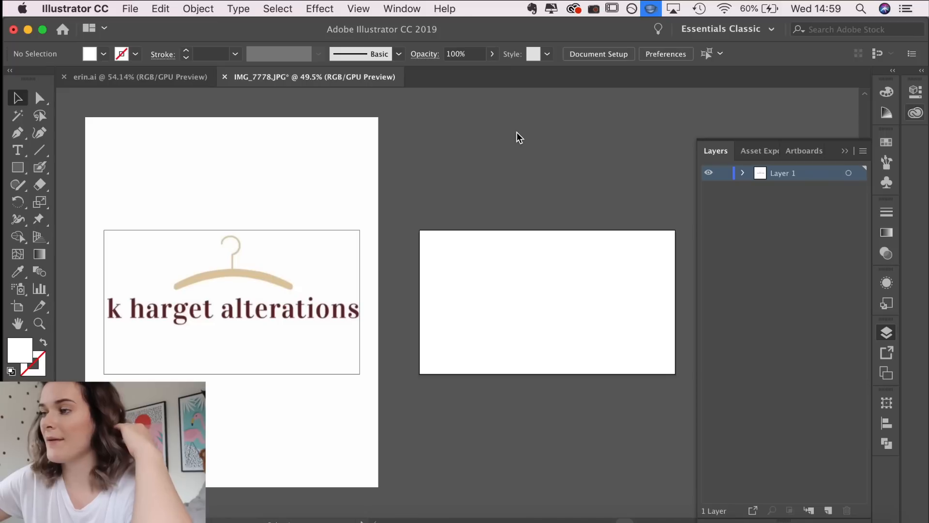
Hide the layer list and stretch the blank artboard beside the hanger logo to a height of about 15.6 cm
click(890, 329)
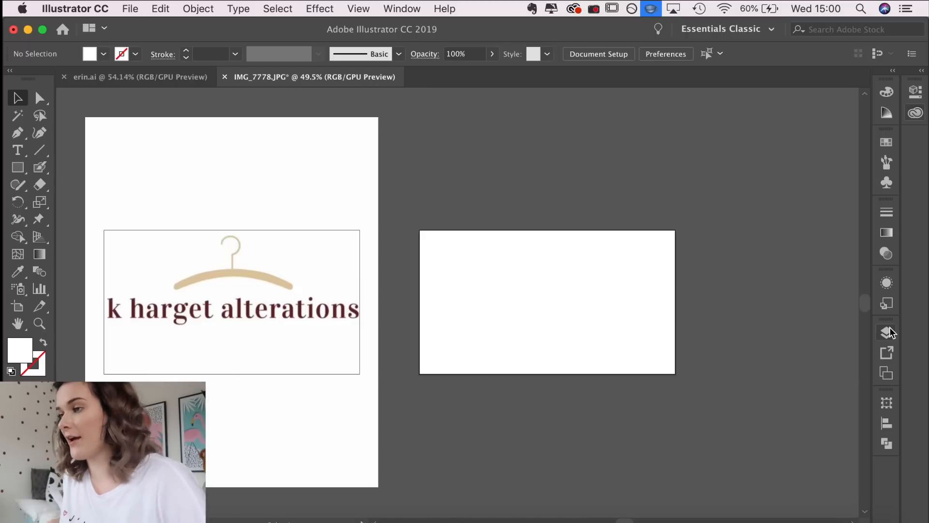
key(shift+o)
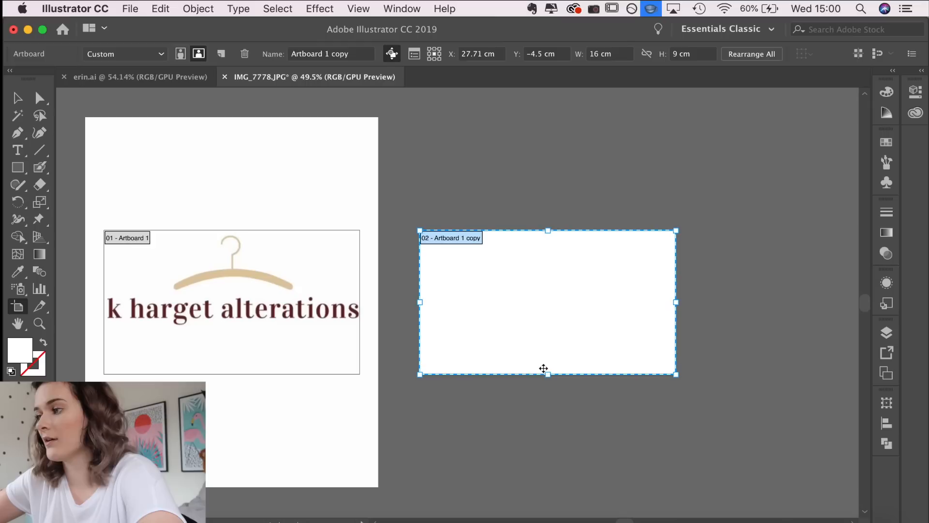
drag(548, 371, 547, 456)
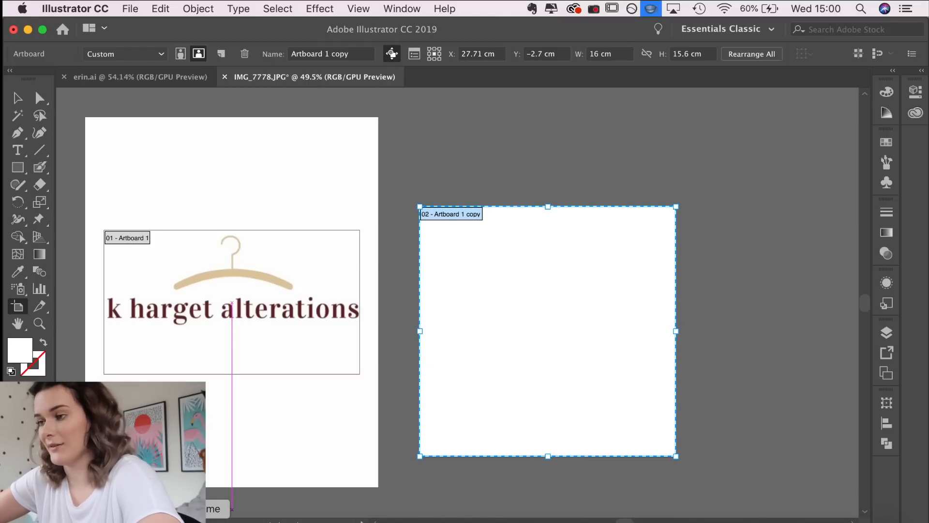
Switch to Chrome and copy the enlarged yellow coat hanger stock image from the image search results
click(185, 522)
right_click(200, 269)
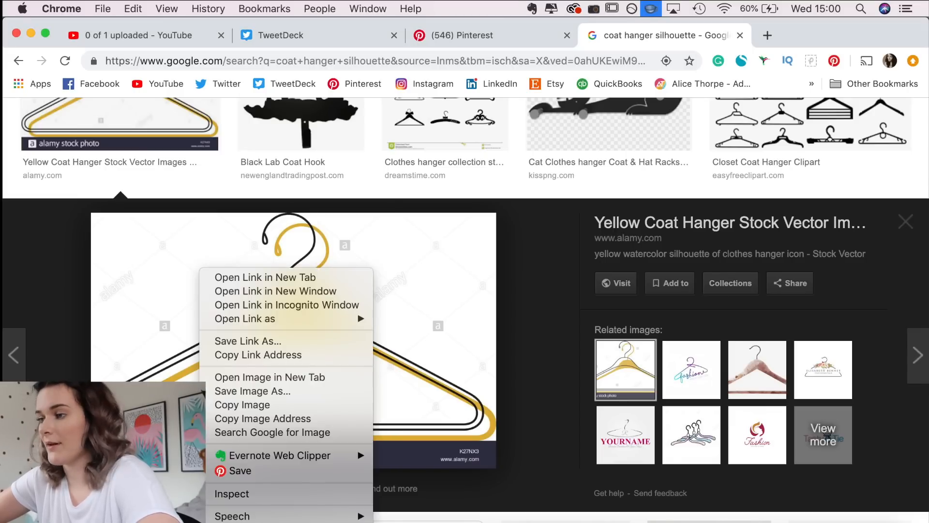
click(265, 405)
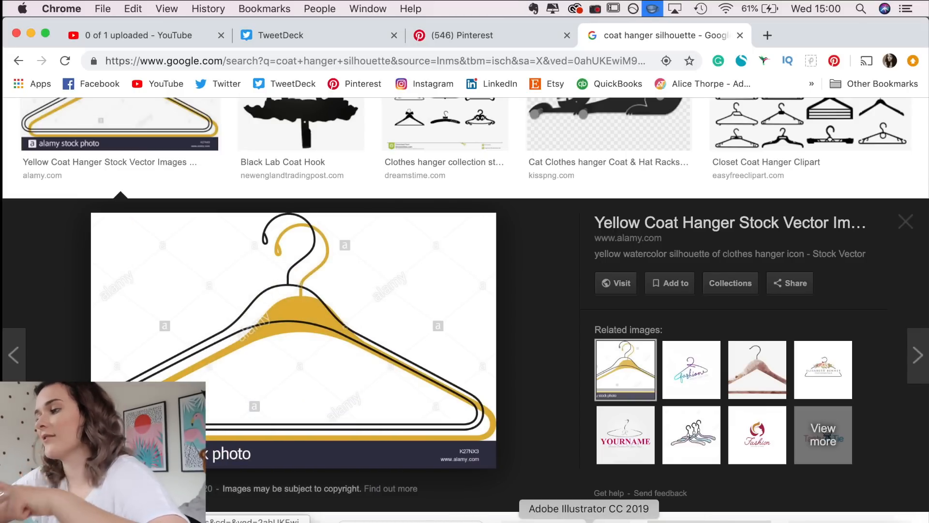
Switch back to Illustrator and paste the coat hanger image into the document, accepting the colour profile conversion
click(589, 519)
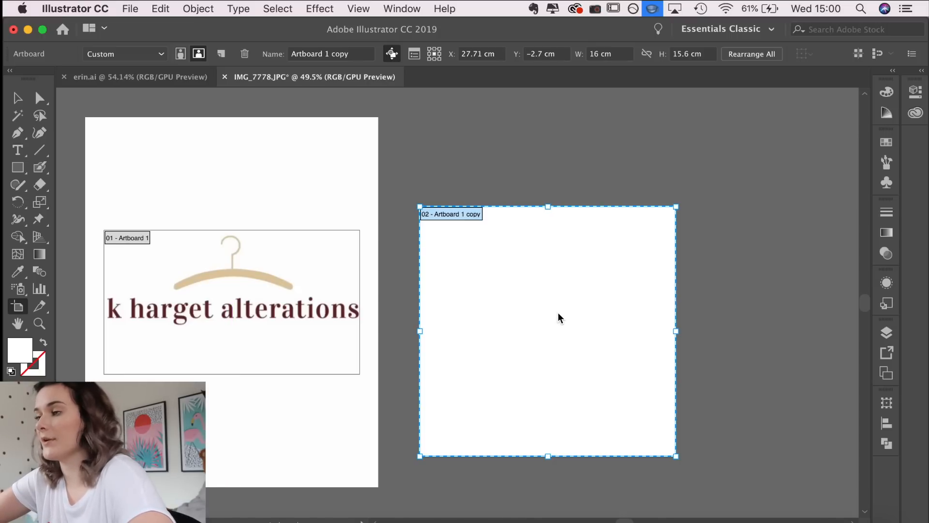
key(super+v)
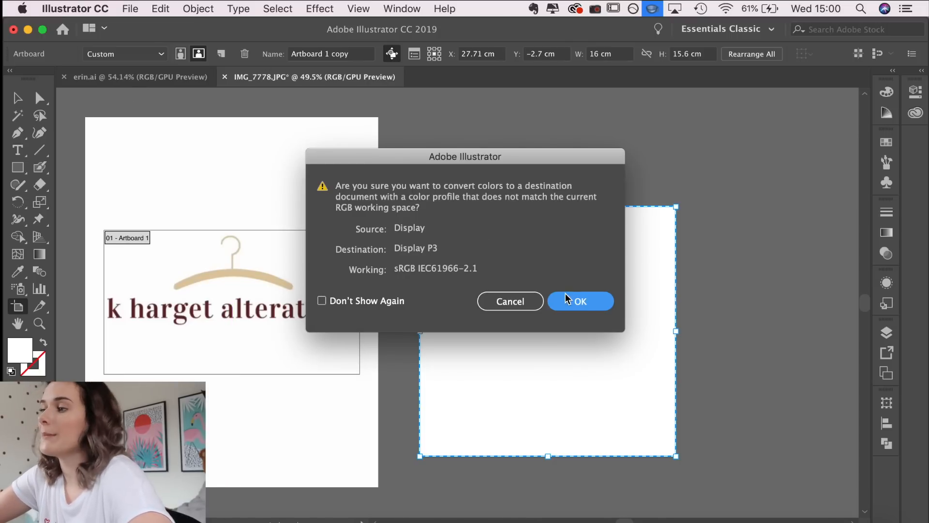
click(581, 301)
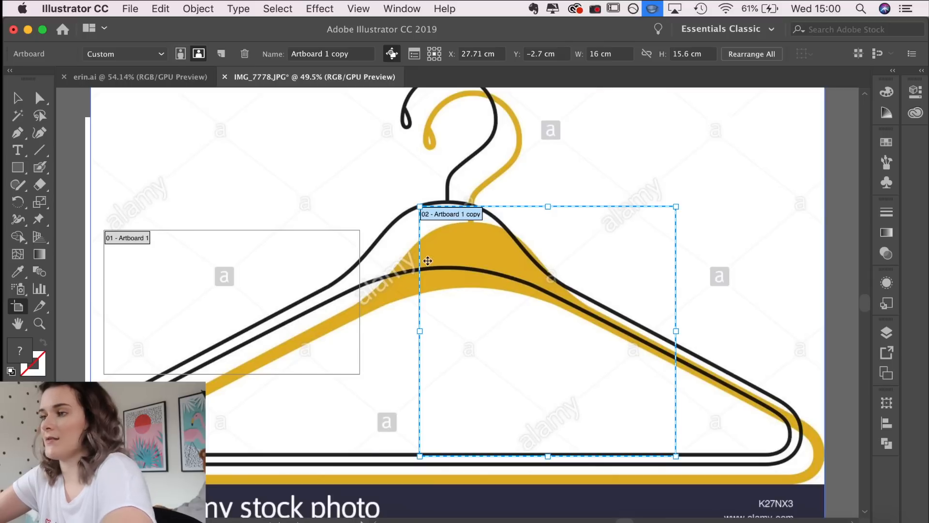
Scale the pasted coat hanger image down to about 18.8 by 11.9 cm over the blank artboard
key(v)
scroll(110, 113, up, 5)
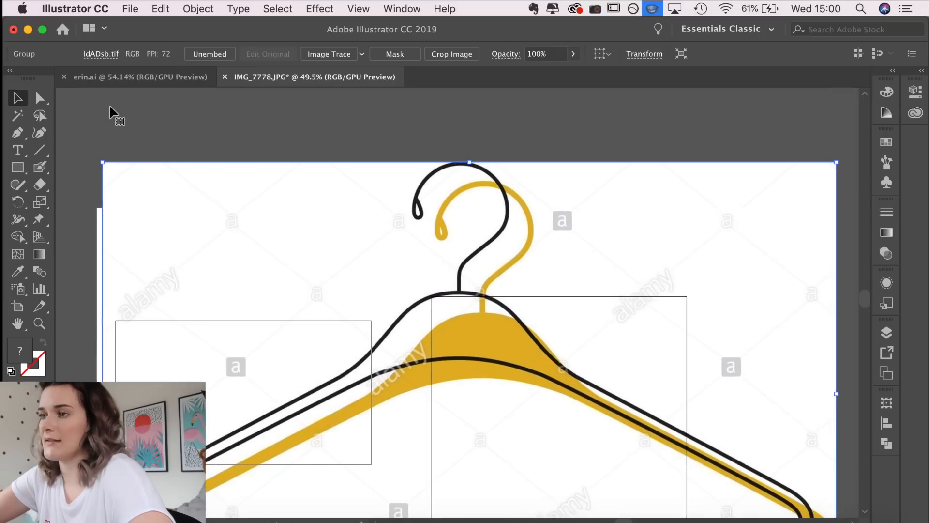
drag(104, 160, 532, 339)
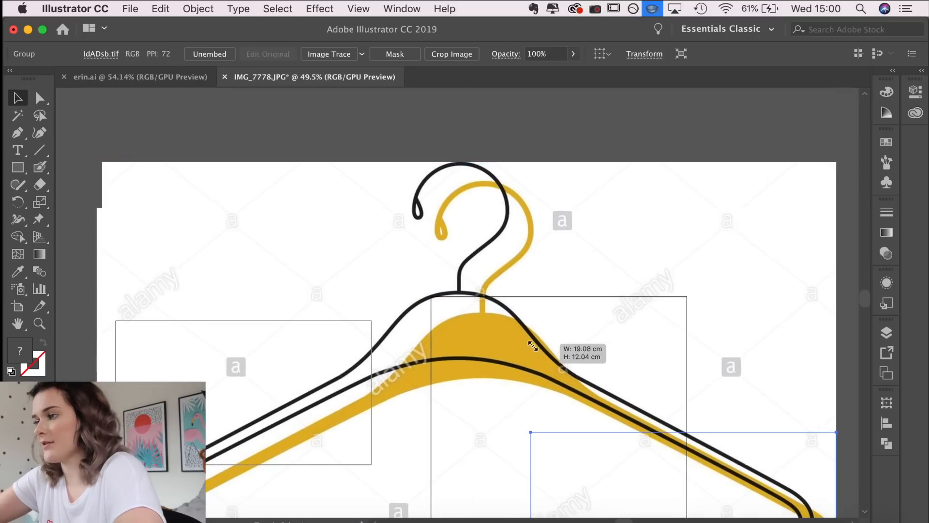
key(super+0)
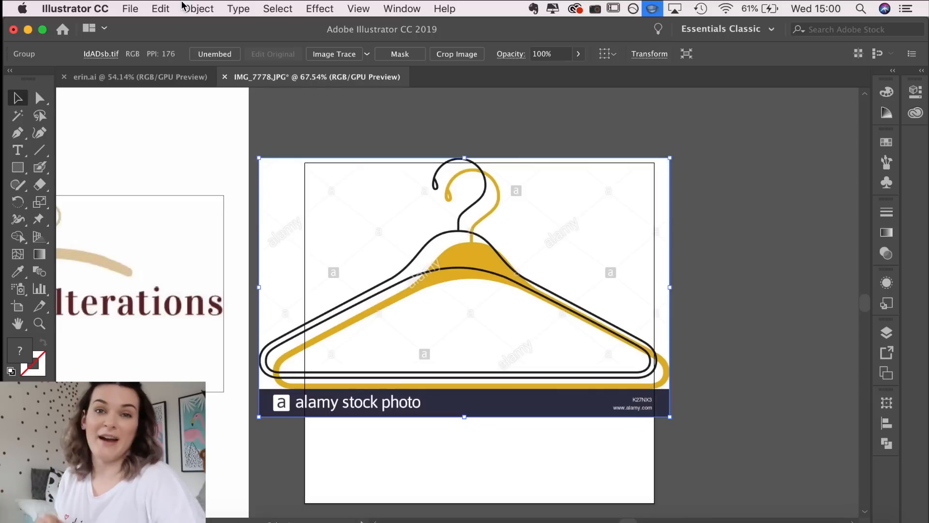
Convert the coat hanger image to vector with the default Image Trace and expand the tracing into editable paths
click(209, 9)
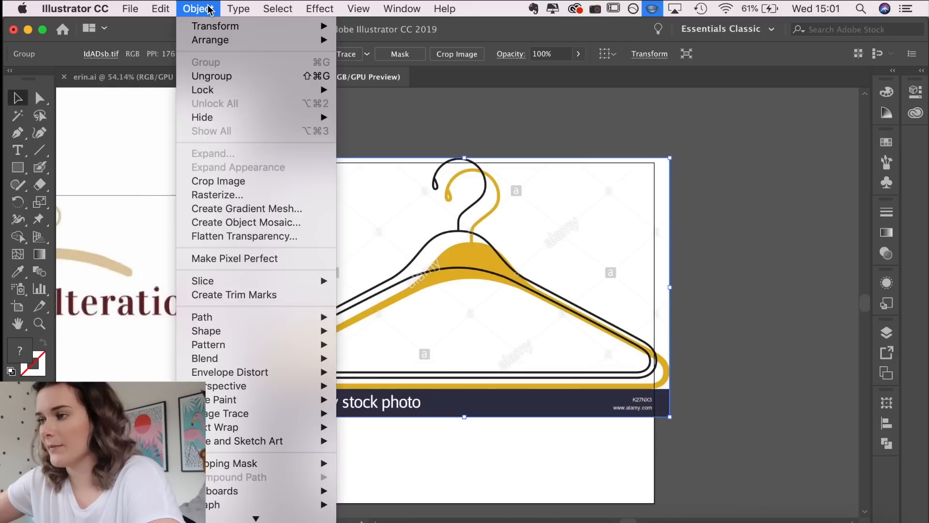
mouse_move(220, 43)
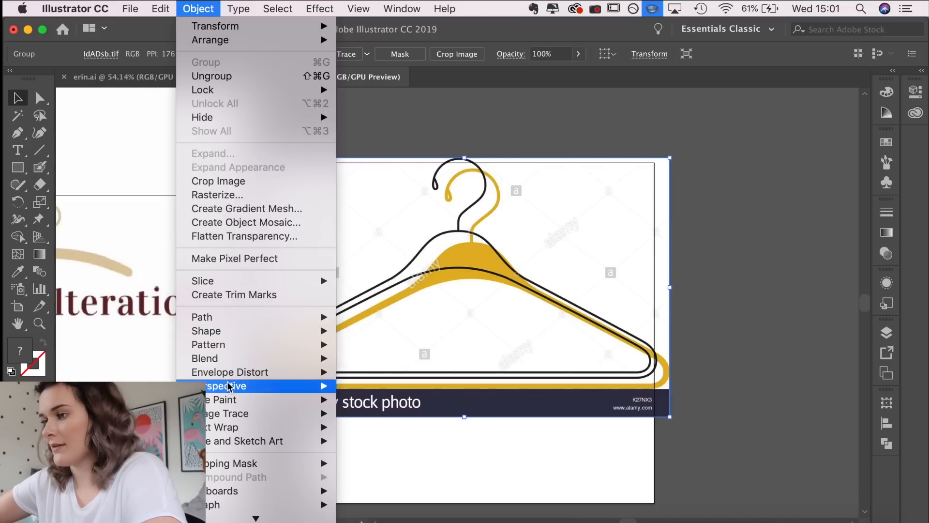
mouse_move(217, 413)
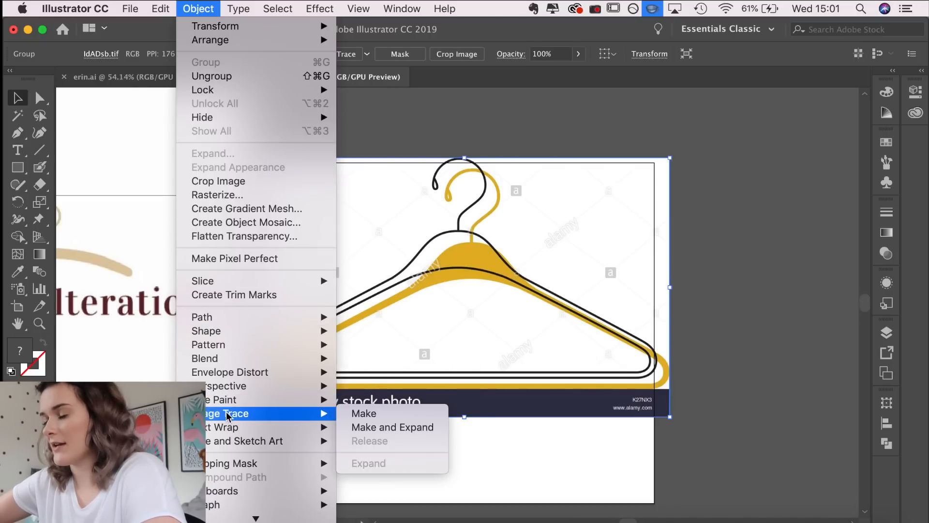
click(358, 413)
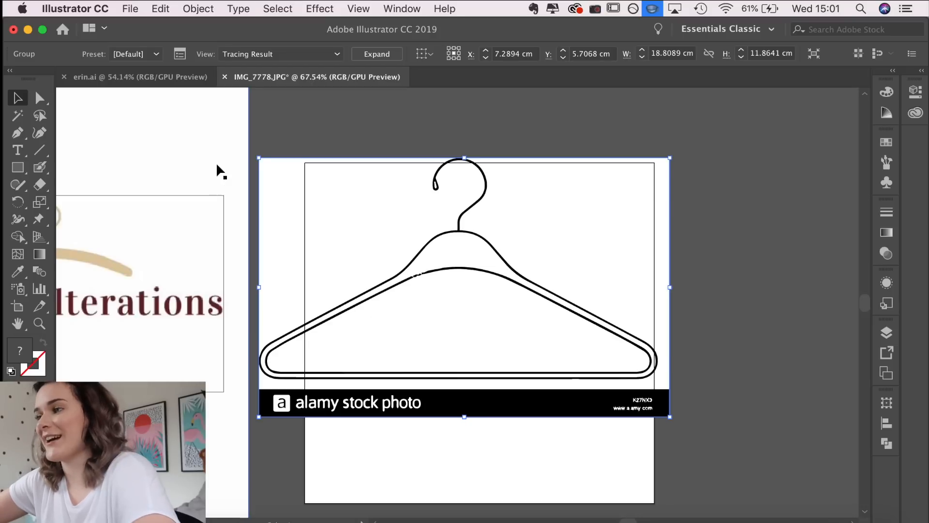
click(379, 55)
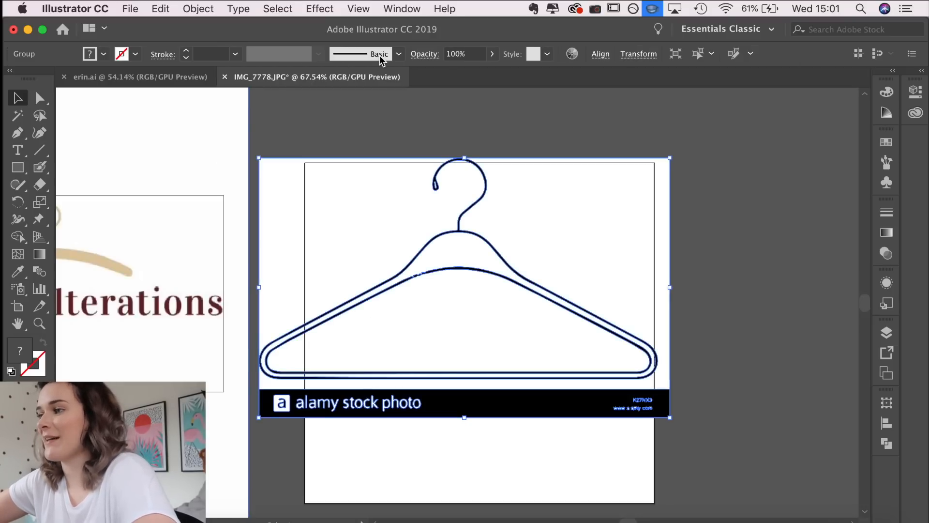
Delete the white background shape from the traced hanger image while keeping the hanger outline
scroll(452, 182, up, 5)
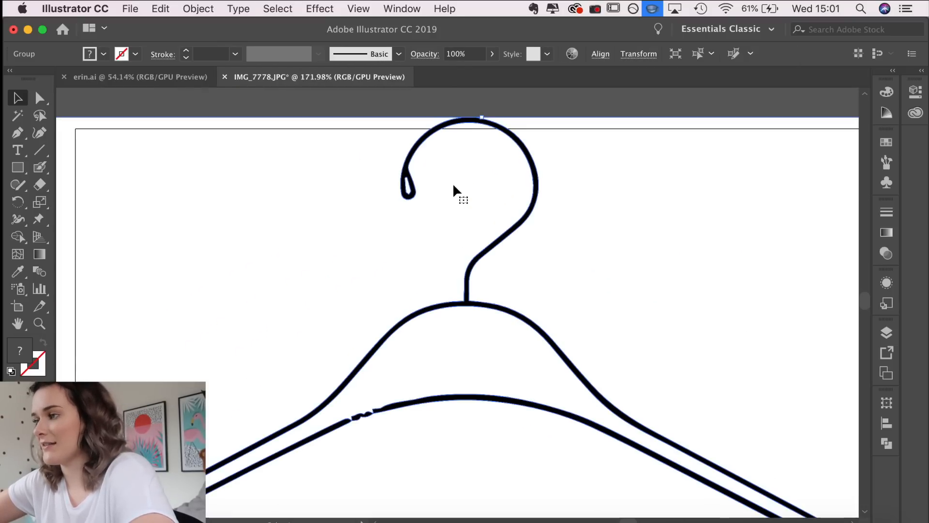
scroll(454, 257, down, 5)
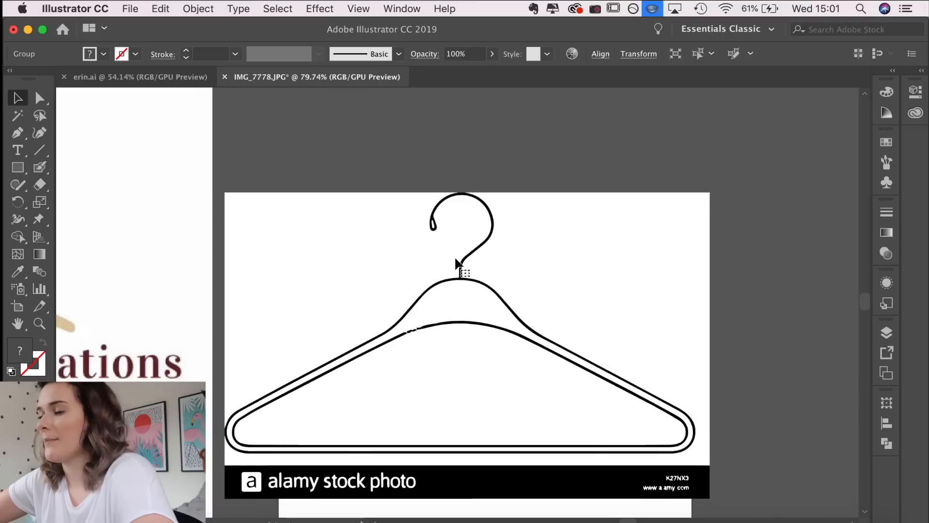
scroll(455, 256, up, 1)
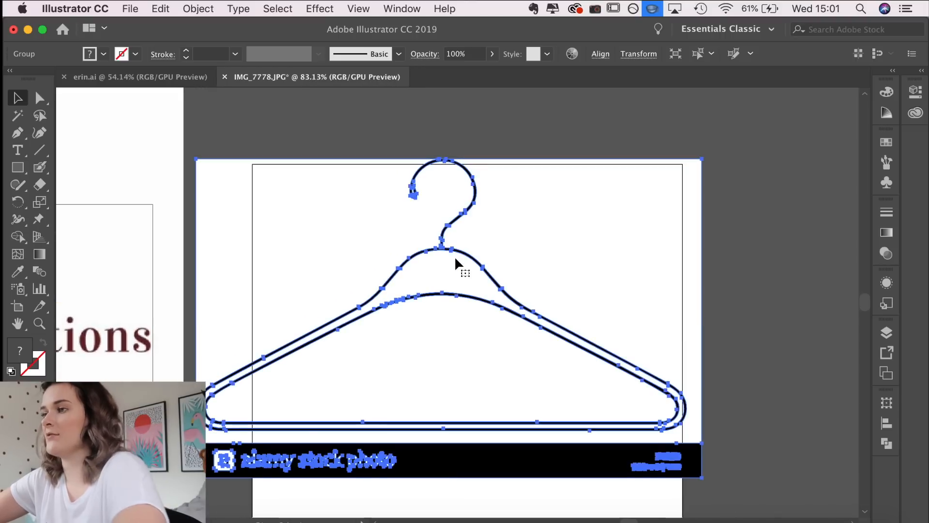
click(297, 134)
click(199, 162)
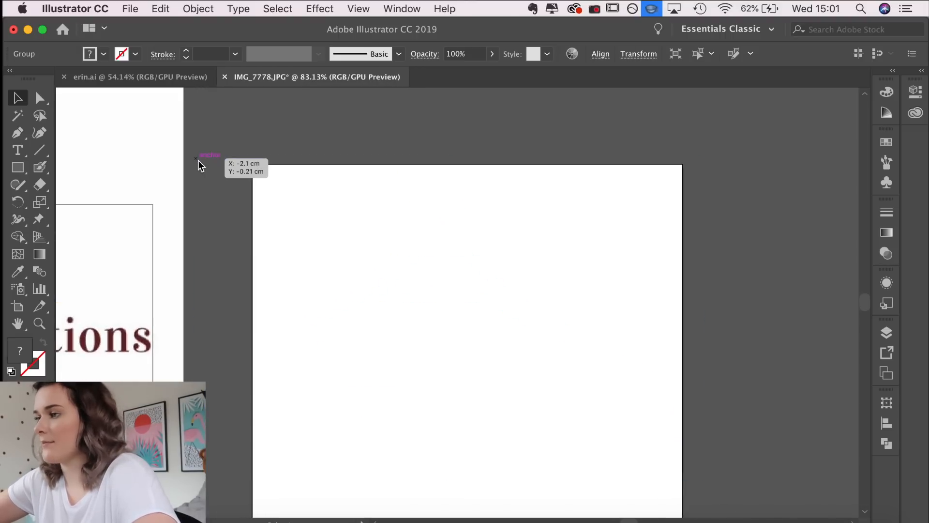
key(a)
click(243, 122)
click(207, 177)
key(Delete)
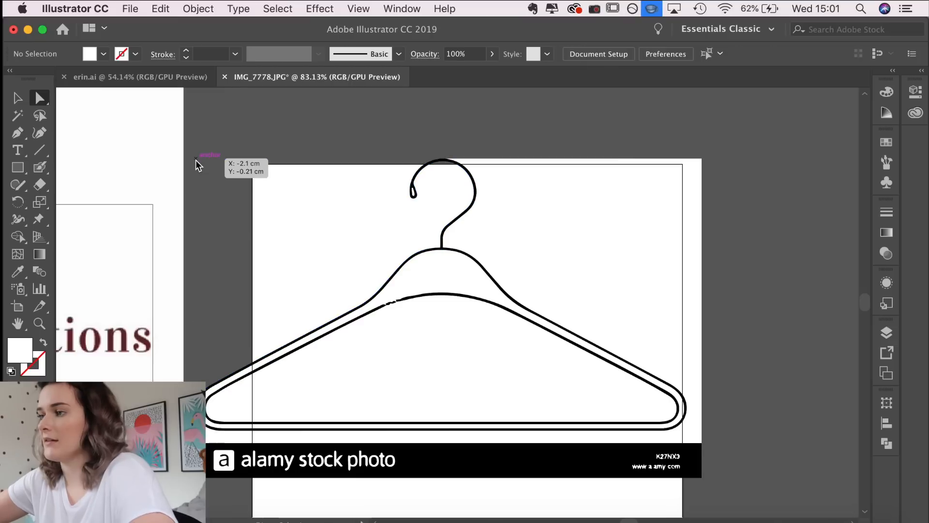
Move the traced hanger onto the artboard's empty area and delete the leftover white shapes inside it
key(v)
drag(449, 232, 380, 260)
key(a)
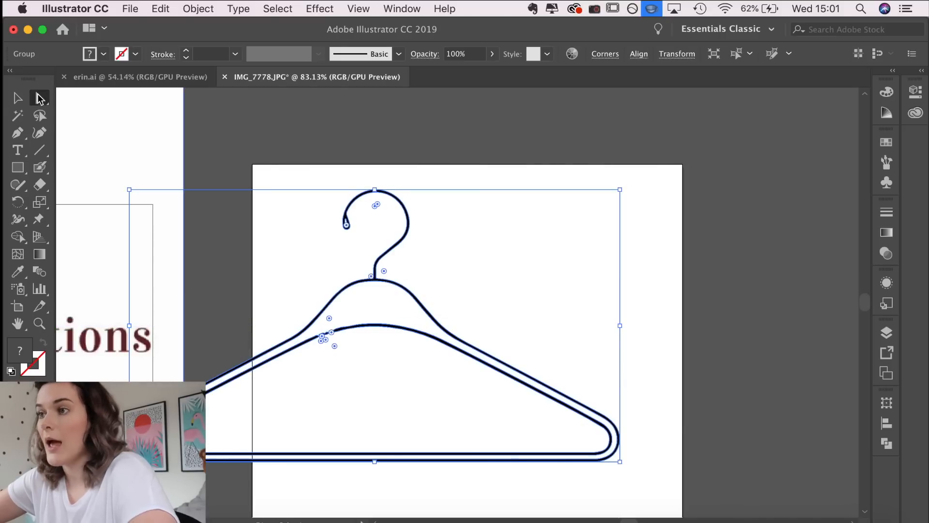
click(227, 253)
click(225, 418)
key(Delete)
Examine the broken, uneven section and its anchor points on the hanger's inner curved line
click(384, 295)
scroll(356, 388, up, 5)
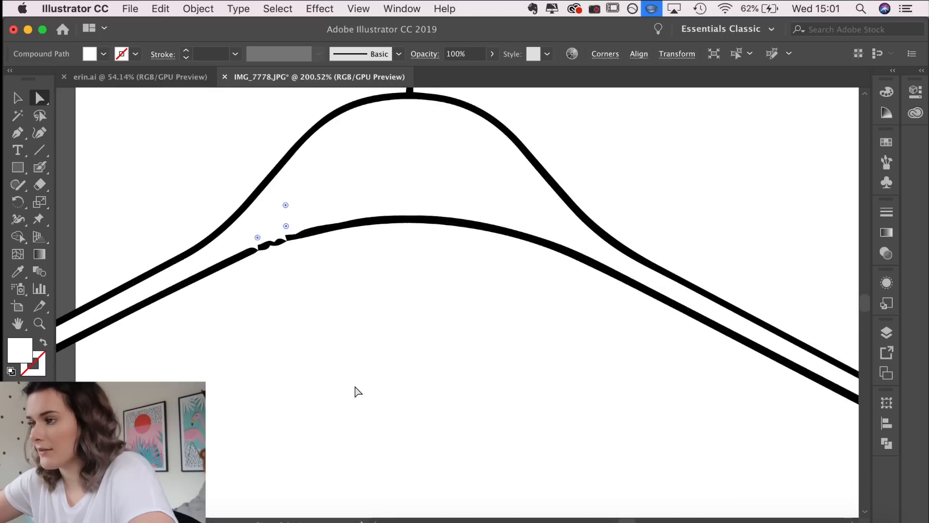
scroll(364, 388, down, 3)
scroll(354, 303, up, 7)
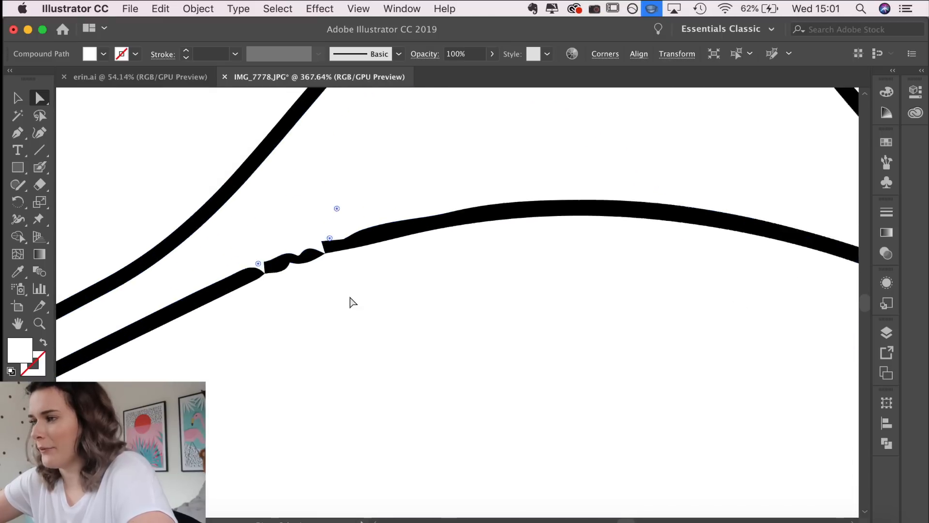
scroll(353, 303, up, 2)
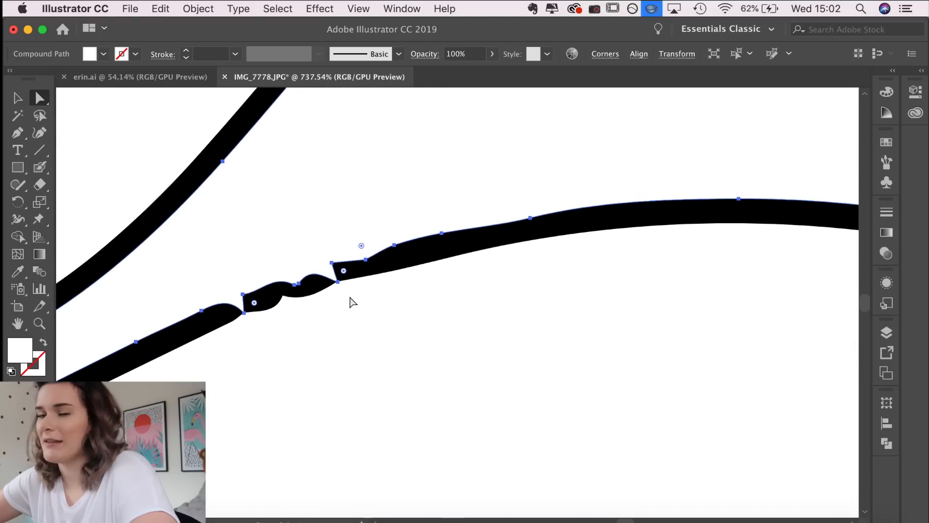
scroll(353, 302, left, 3)
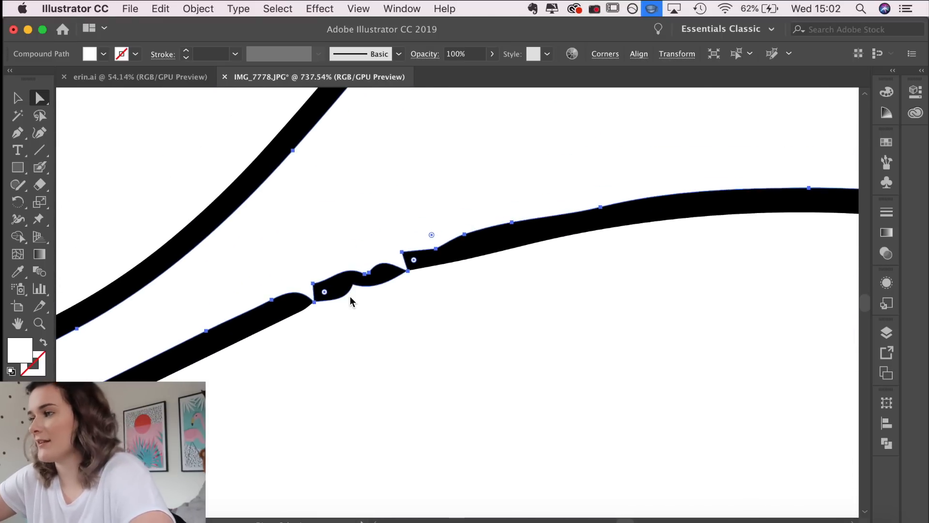
scroll(352, 298, down, 3)
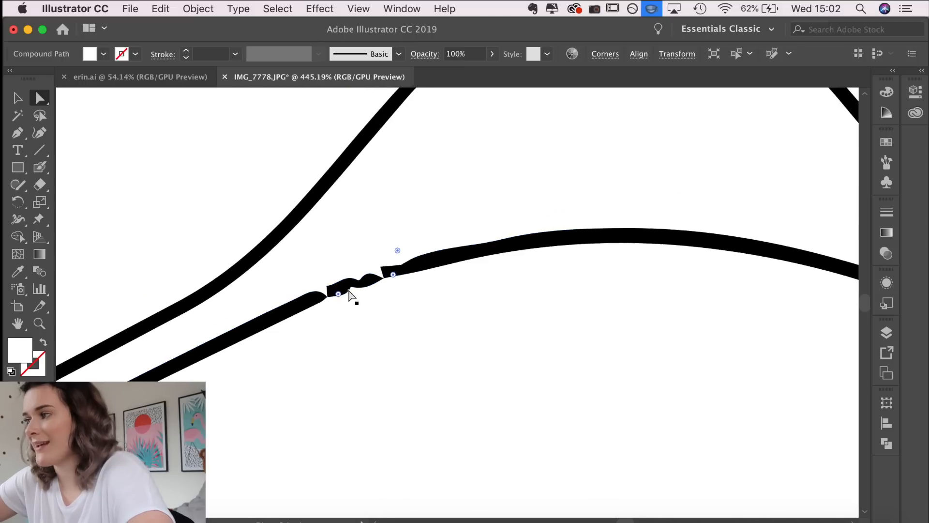
scroll(306, 262, down, 3)
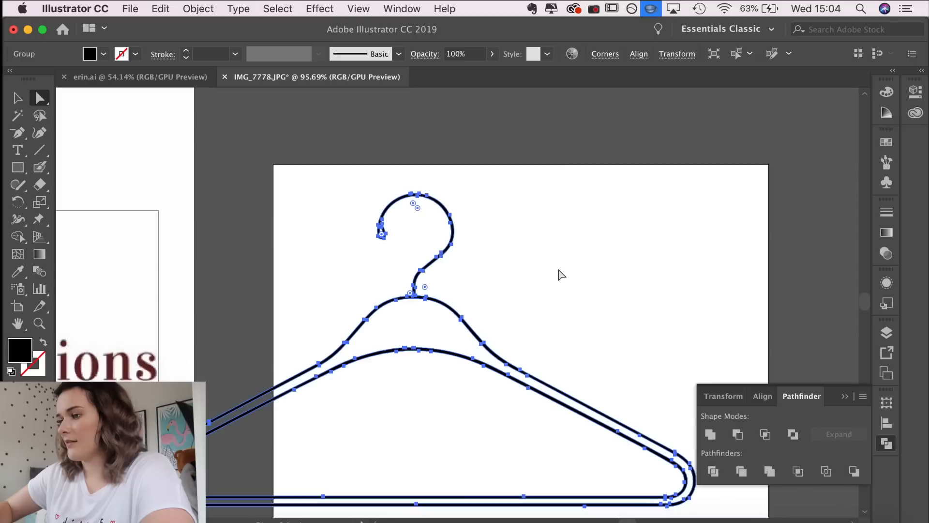
click(559, 271)
click(405, 304)
drag(454, 277, 545, 227)
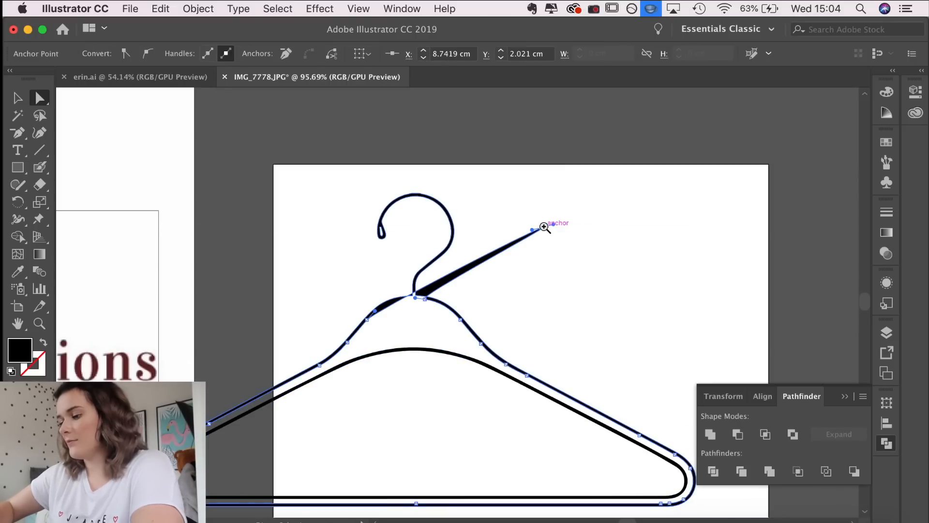
key(z)
key(super+z)
Move the whole hanger onto the artboard and scale it down proportionally to fit within the artboard's width
key(v)
drag(449, 200, 525, 219)
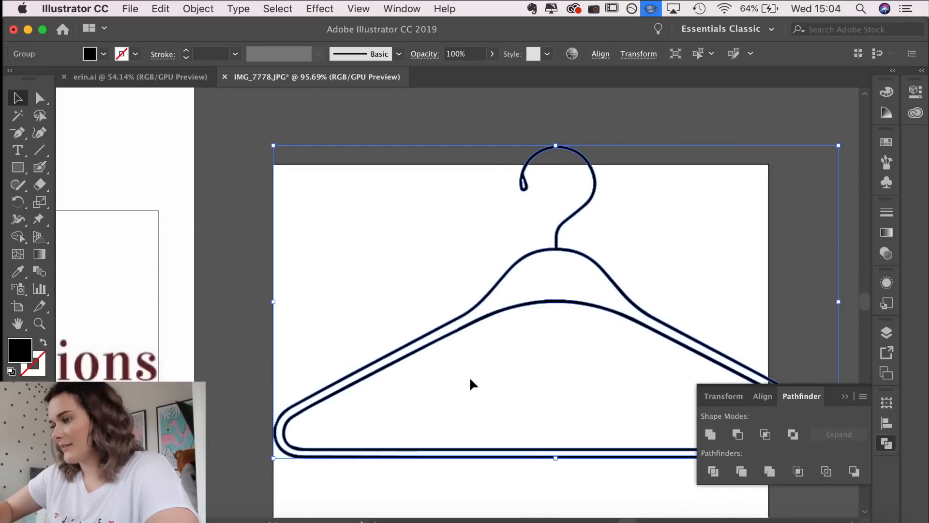
scroll(470, 376, right, 4)
scroll(469, 377, down, 2)
drag(740, 95, 625, 164)
drag(624, 164, 580, 184)
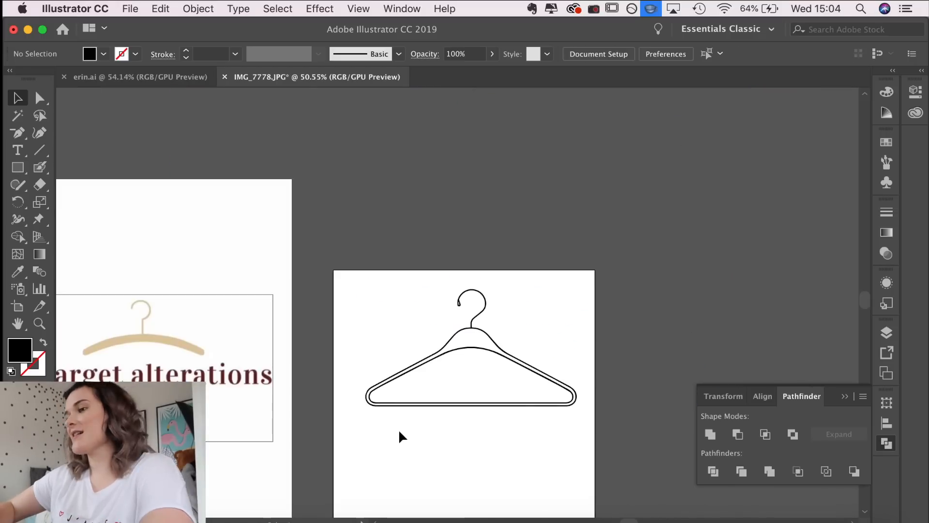
Place a text object reading "K" just below the hanger
scroll(399, 432, up, 5)
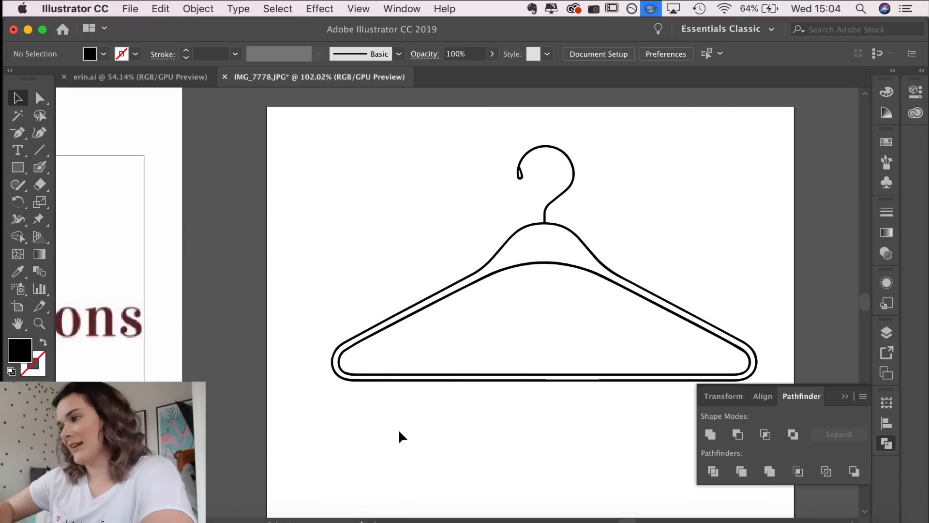
scroll(398, 433, right, 4)
scroll(399, 434, up, 2)
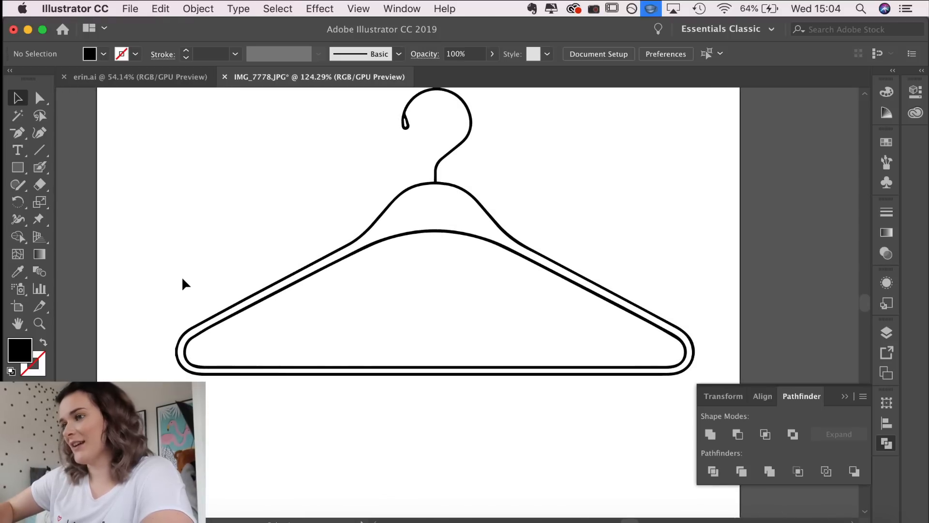
click(18, 150)
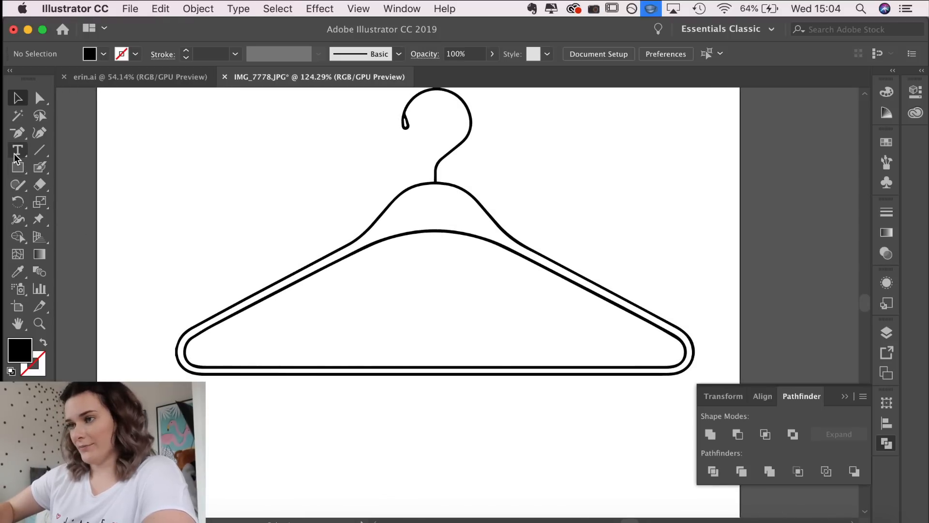
click(304, 409)
text(K)
key(Escape)
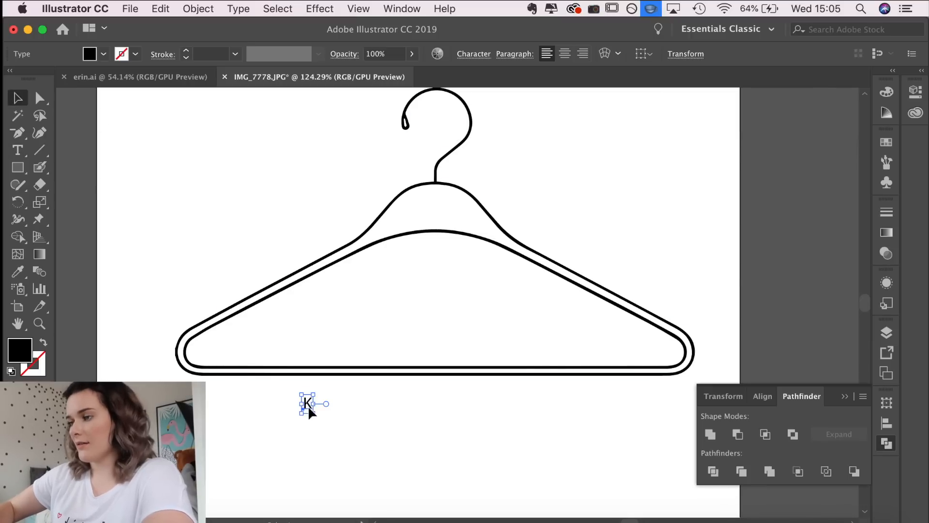
scroll(308, 405, down, 5)
scroll(308, 405, left, 3)
scroll(308, 405, right, 2)
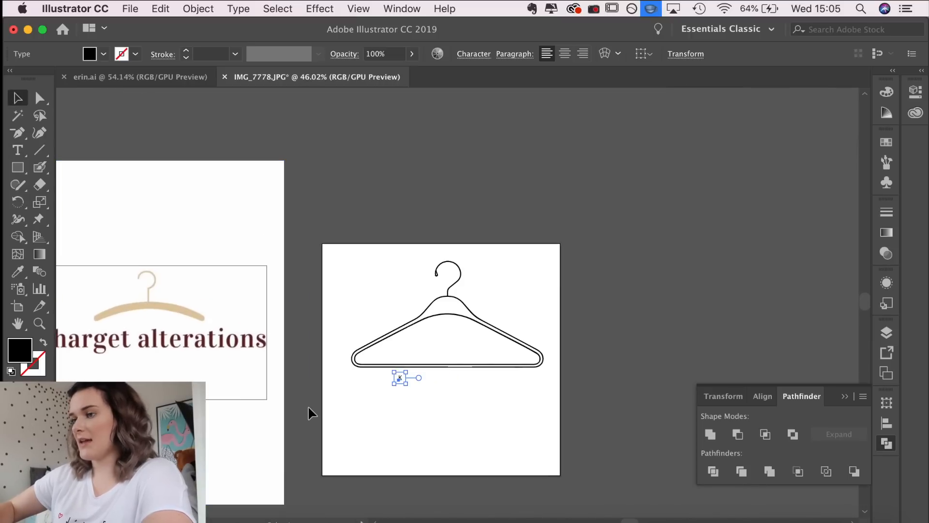
scroll(309, 408, up, 3)
key(t)
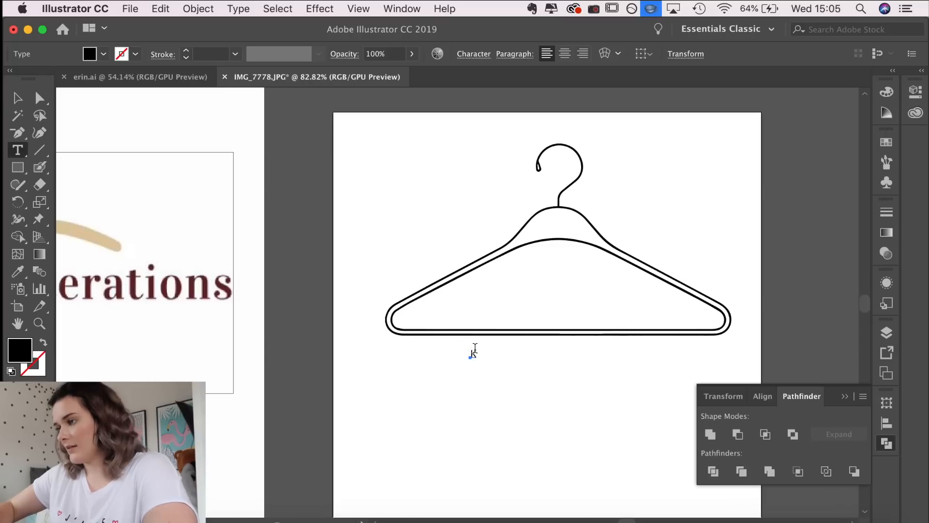
click(475, 349)
text(Harget)
key(Escape)
scroll(240, 385, left, 5)
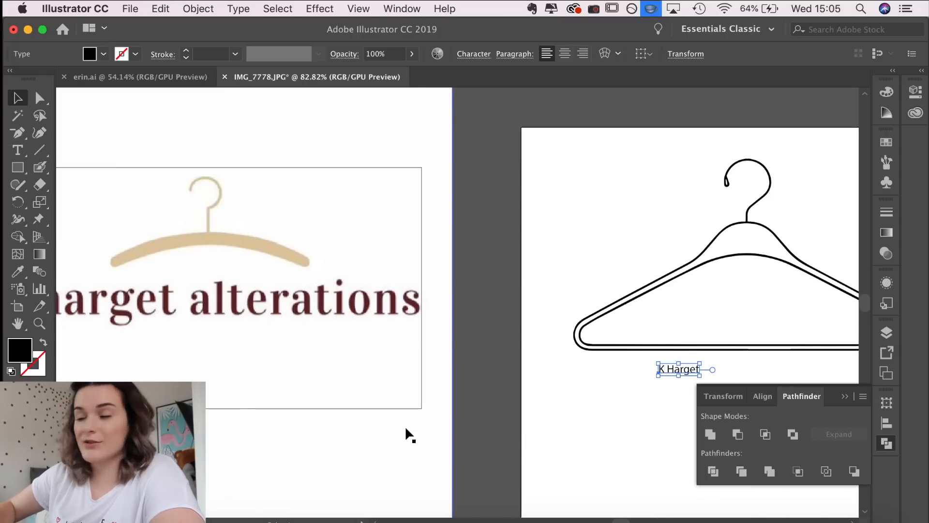
scroll(502, 455, right, 5)
drag(545, 377, 667, 418)
key(super+z)
scroll(479, 341, right, 3)
drag(480, 342, 661, 436)
drag(559, 370, 543, 321)
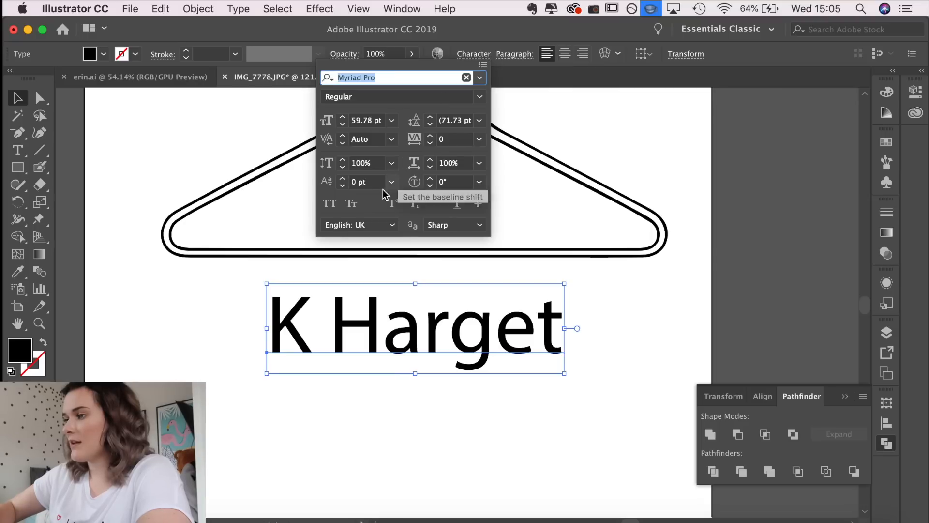
click(329, 204)
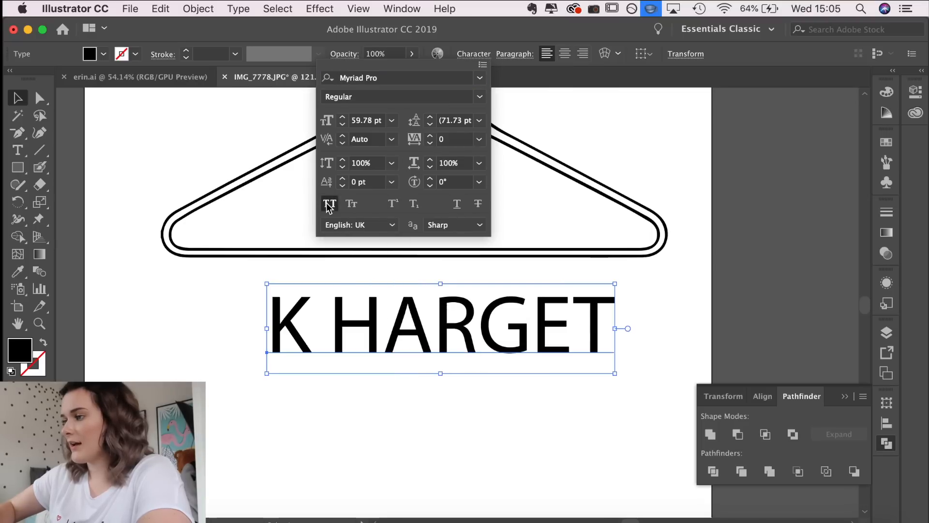
click(480, 78)
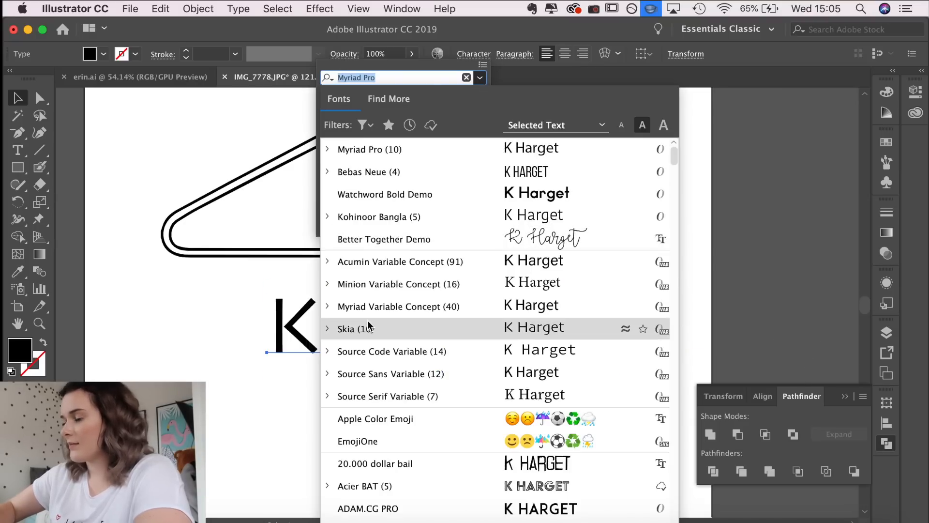
scroll(537, 338, down, 3)
scroll(537, 357, down, 3)
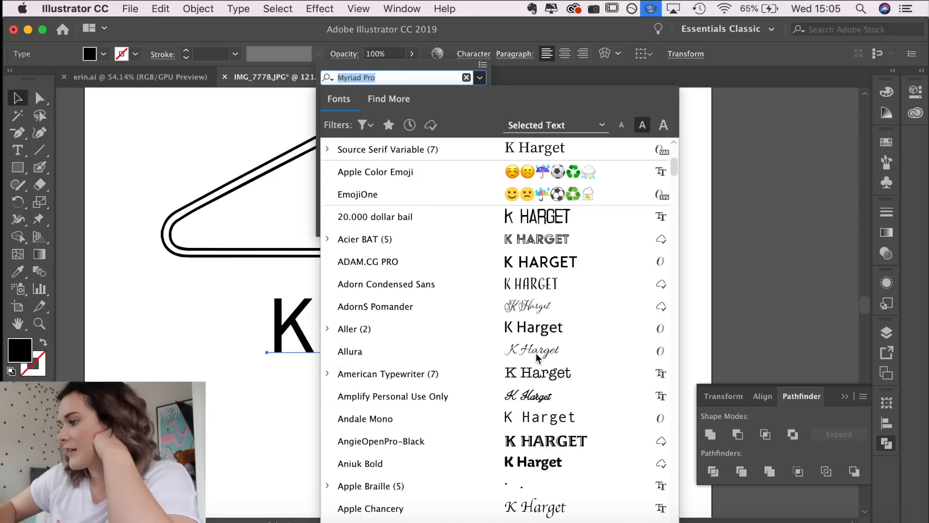
scroll(537, 357, down, 1)
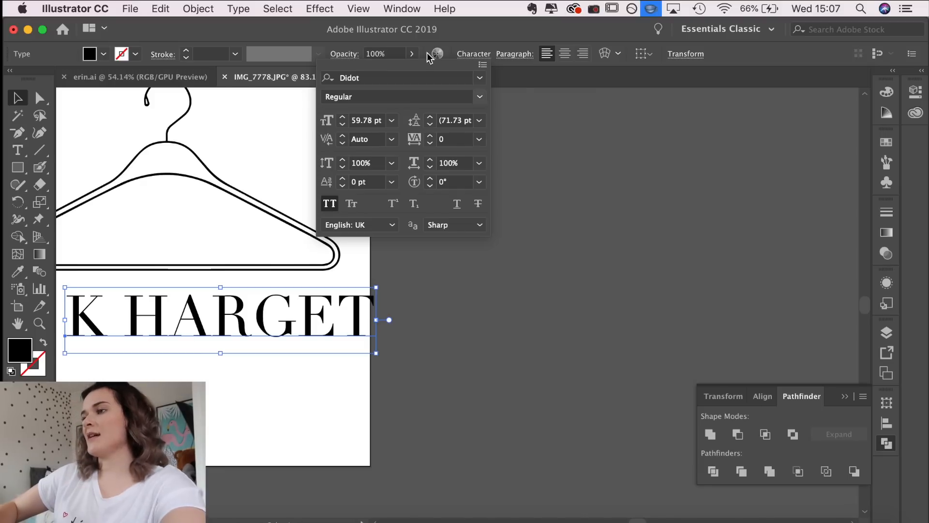
Scale down the "K HARGET" text, place it below the hanger and duplicate it directly underneath
scroll(271, 417, left, 6)
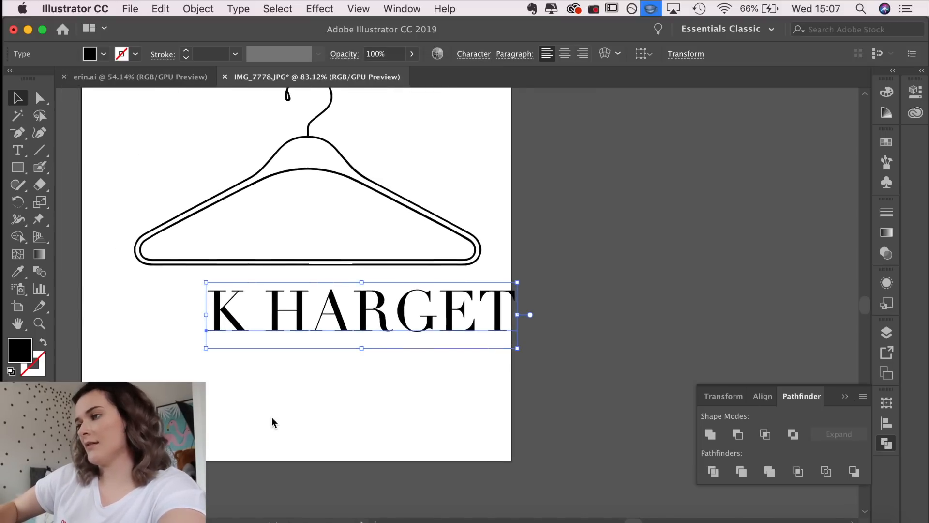
scroll(272, 417, up, 2)
scroll(267, 417, up, 2)
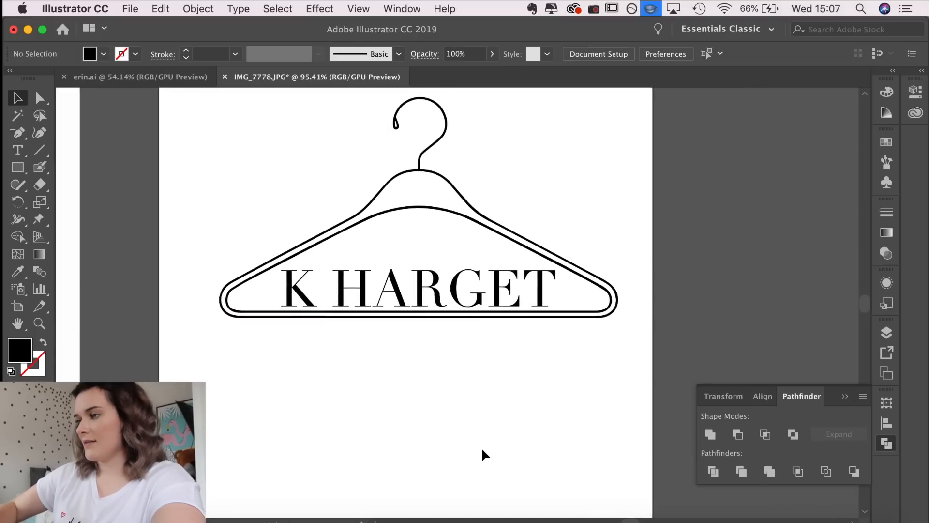
scroll(481, 447, down, 2)
drag(449, 268, 450, 385)
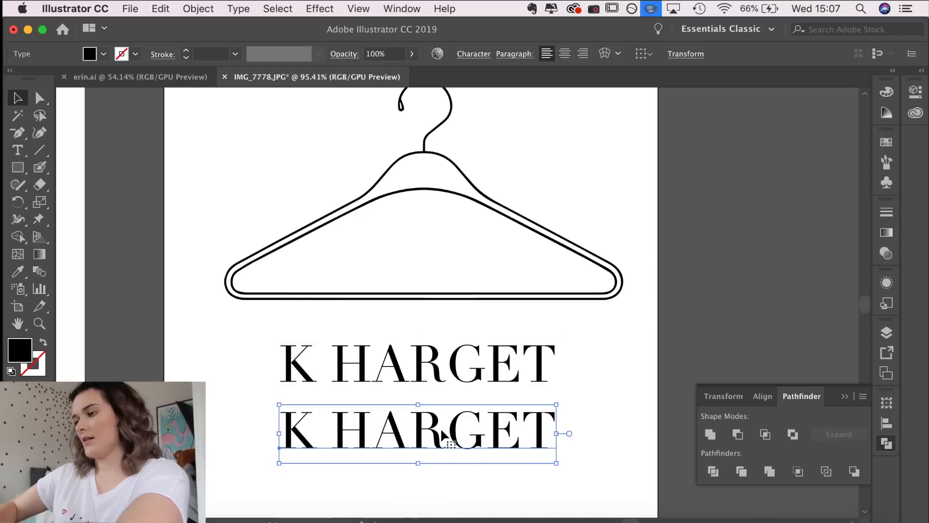
Replace the wording of the lower text copy with "ALTERATIONS"
key(t)
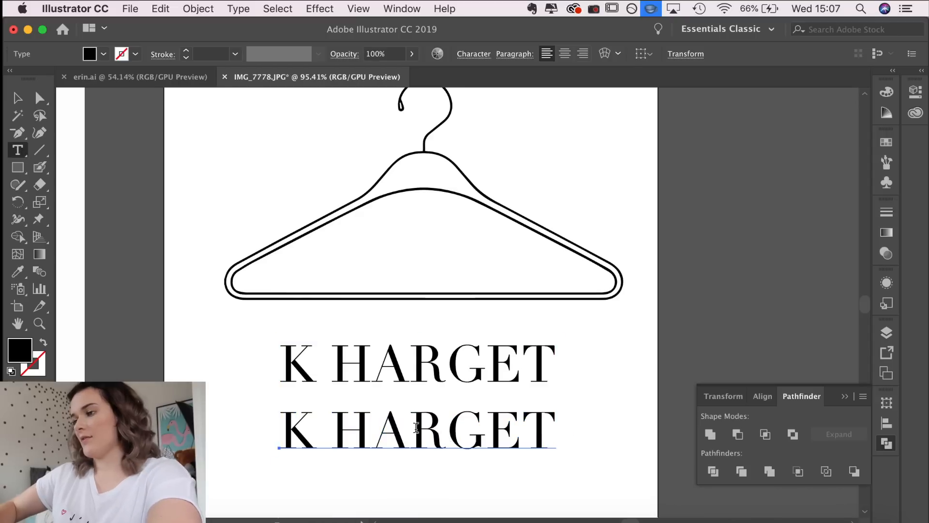
triple_click(416, 427)
text(ALTER)
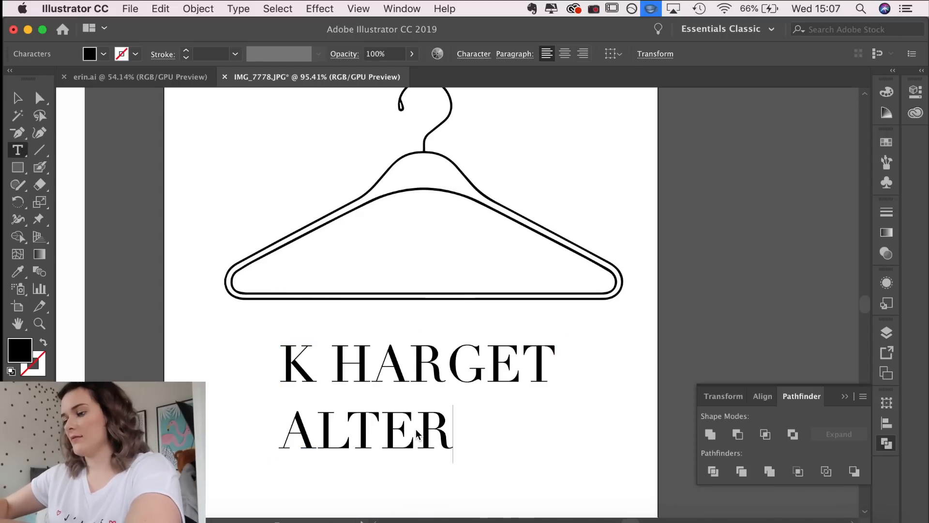
text(ATIONS)
key(super+a)
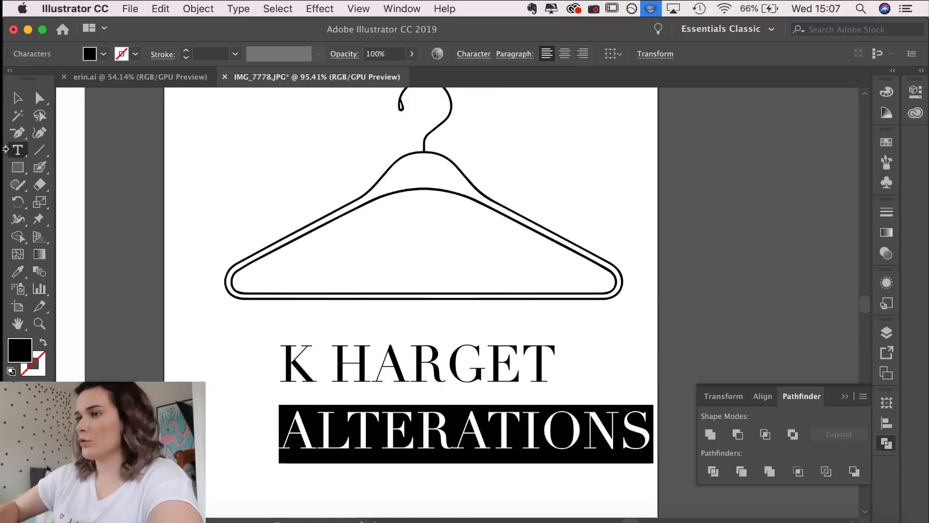
Shrink the "ALTERATIONS" text to about three quarters of the "K HARGET" width and centre it beneath that line
click(18, 98)
drag(279, 433, 444, 446)
drag(510, 439, 379, 414)
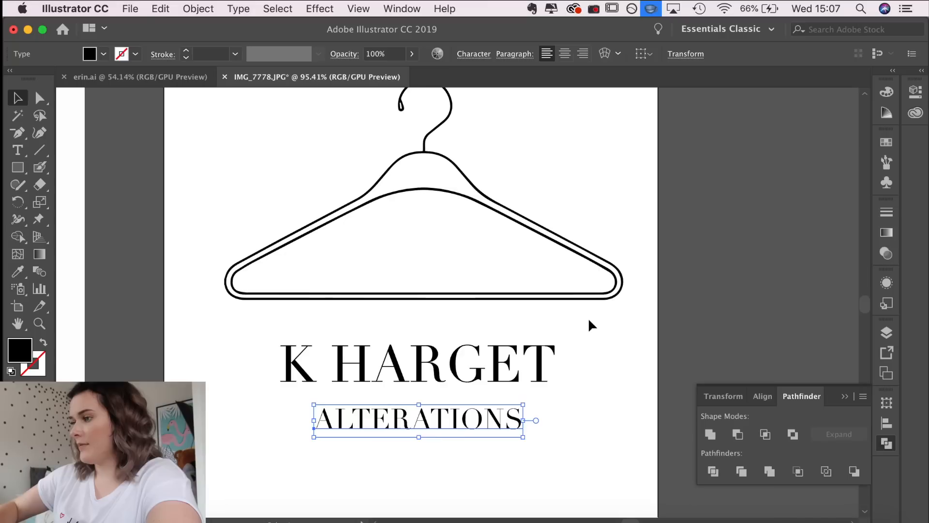
scroll(588, 318, right, 3)
scroll(484, 213, right, 3)
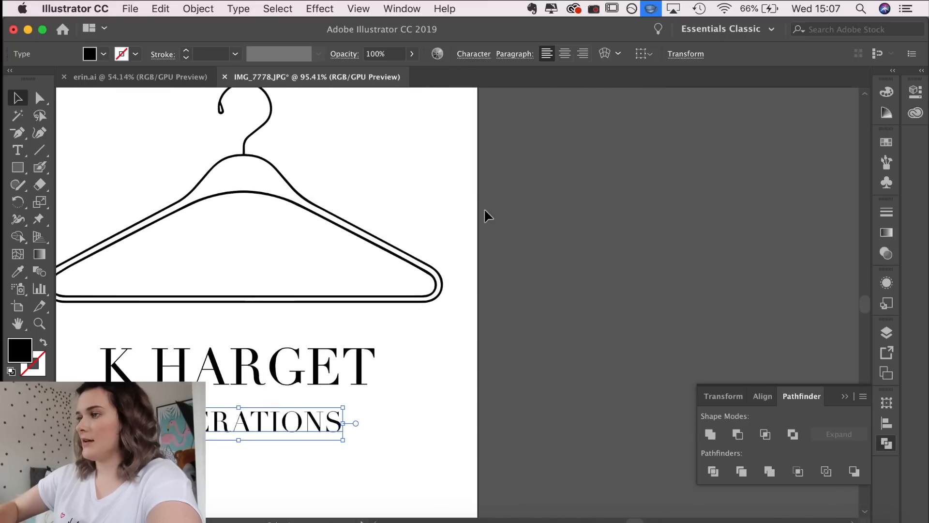
Change the "ALTERATIONS" text to PT Sans Caption and set its tracking to 200
click(474, 54)
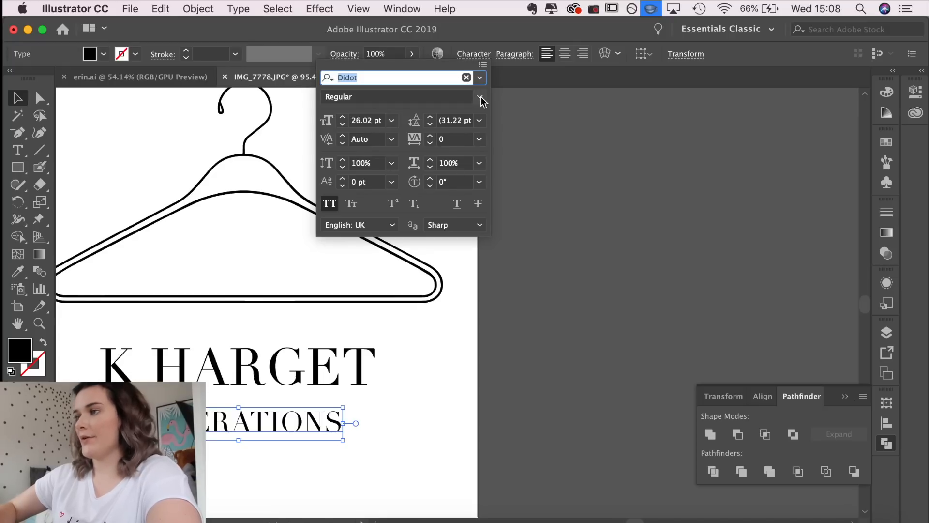
click(481, 78)
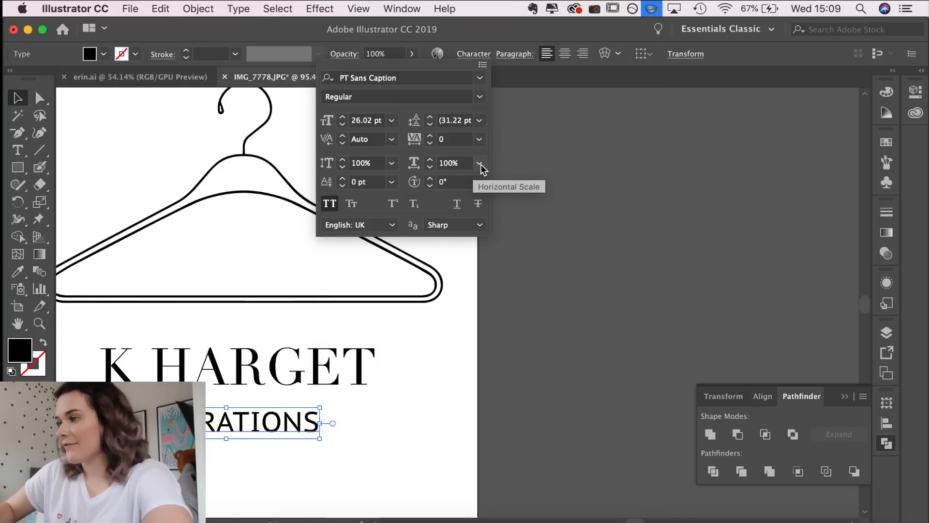
click(479, 140)
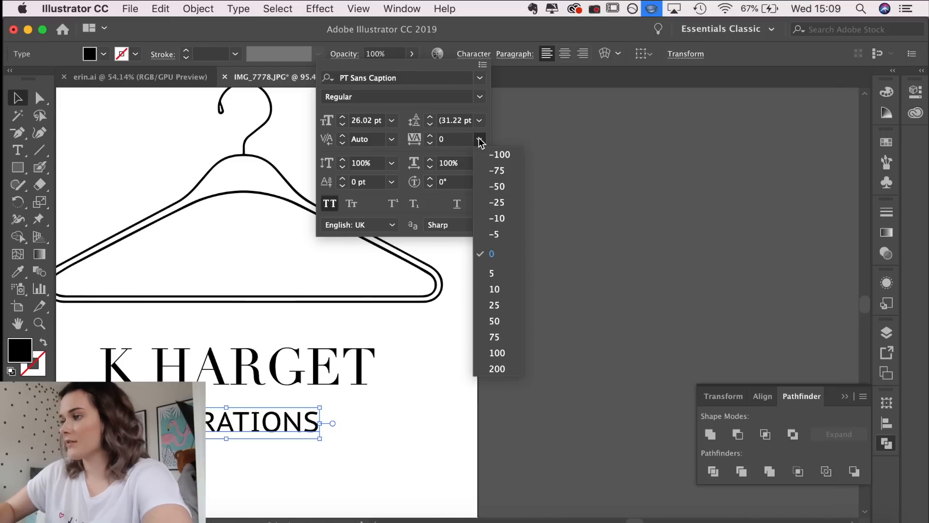
click(501, 363)
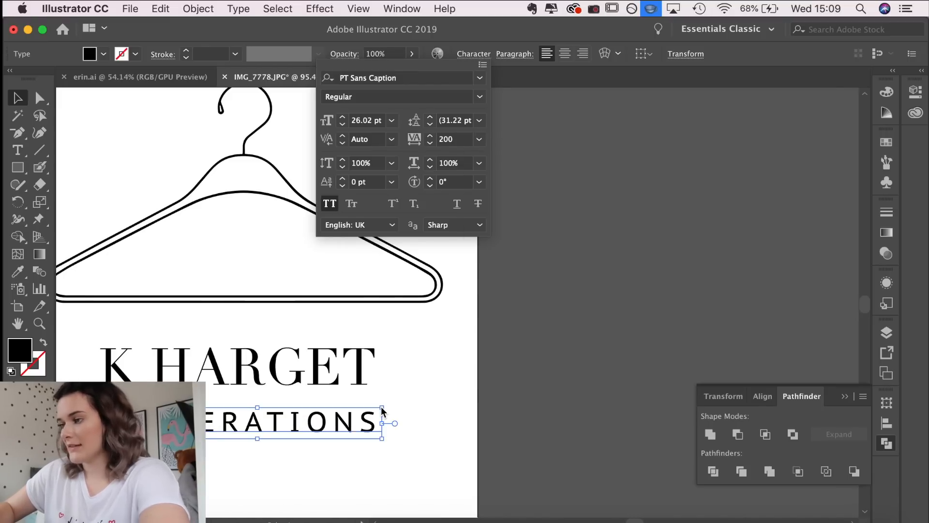
Scale the "ALTERATIONS" text down to about two thirds of the "K HARGET" width and centre it closely beneath
click(359, 467)
scroll(359, 467, down, 2)
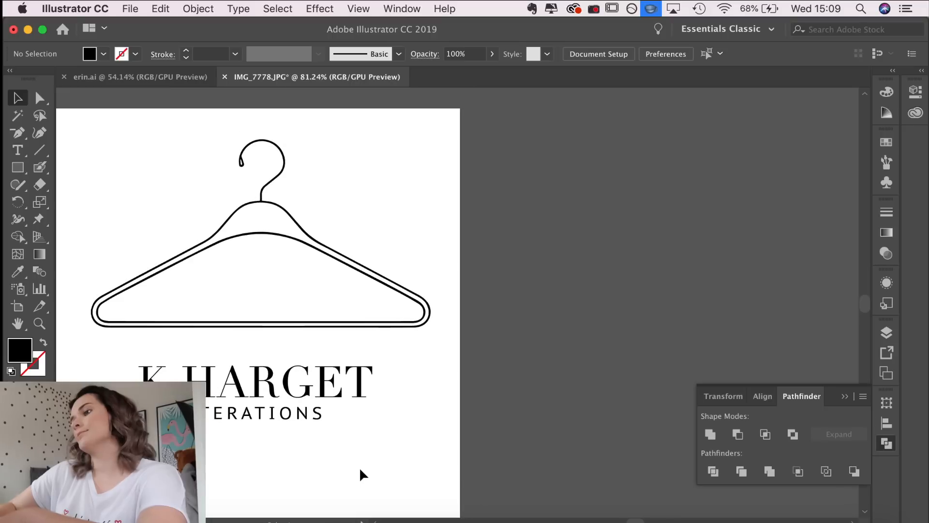
scroll(359, 466, left, 3)
scroll(359, 466, down, 2)
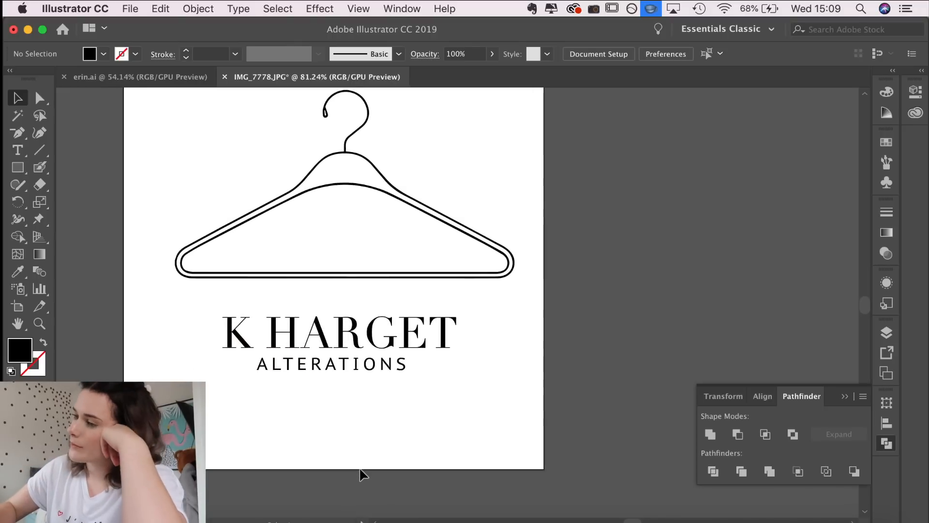
scroll(359, 466, left, 3)
scroll(362, 470, down, 2)
Take the "K HARGET" text out of All Caps and place it over the hanger's bottom bar, with "ALTERATIONS" underneath
click(492, 358)
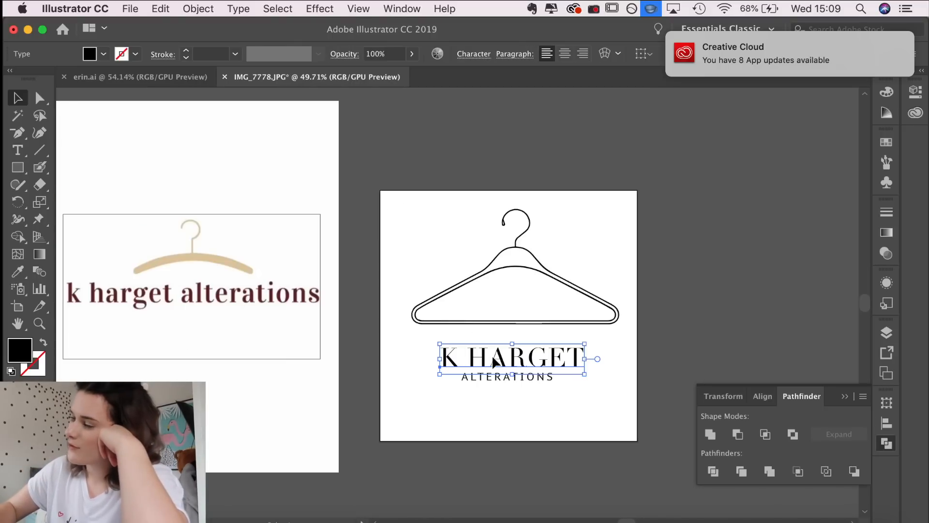
double_click(492, 355)
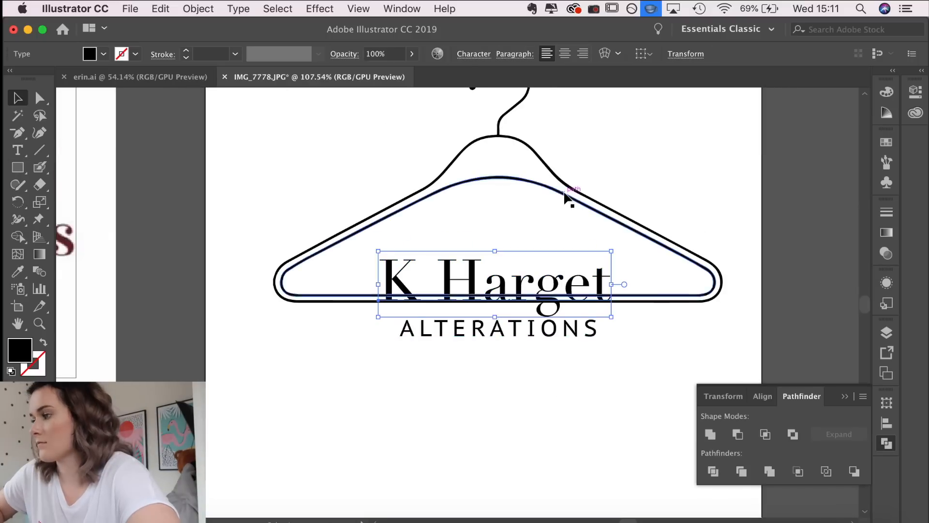
drag(564, 193, 557, 204)
scroll(481, 297, right, 8)
click(292, 380)
click(474, 54)
mouse_move(290, 382)
mouse_down()
mouse_move(258, 388)
mouse_move(265, 383)
mouse_up()
Mask the hanger's bottom bar behind the name with a white rectangle and set the name back to All Caps
key(m)
drag(157, 305, 444, 351)
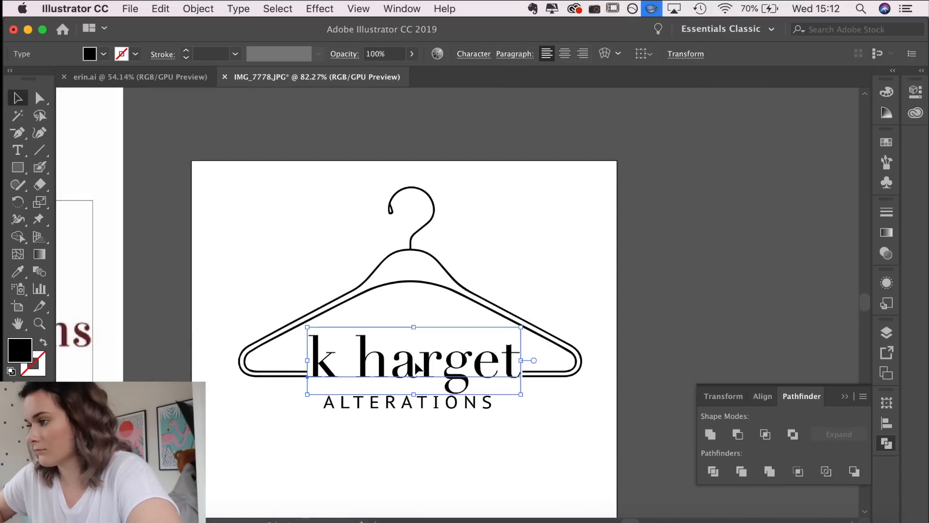
click(425, 481)
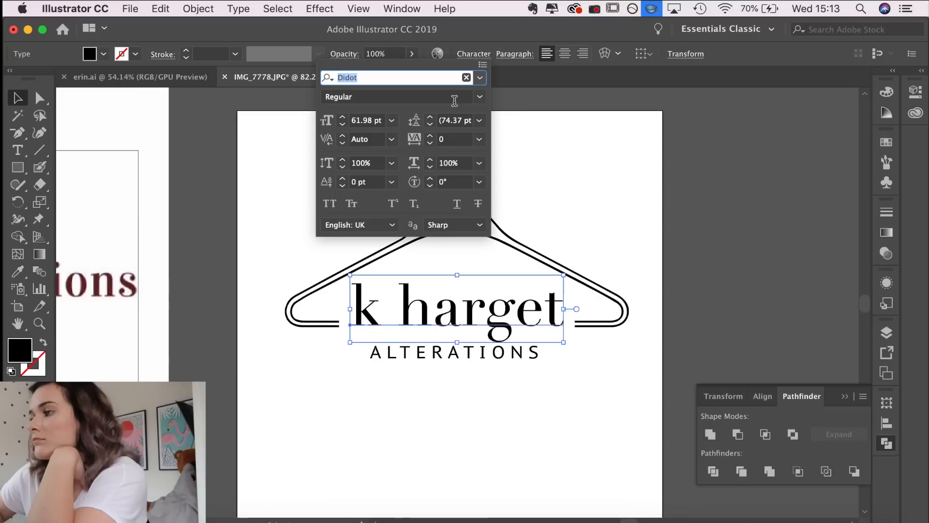
click(478, 386)
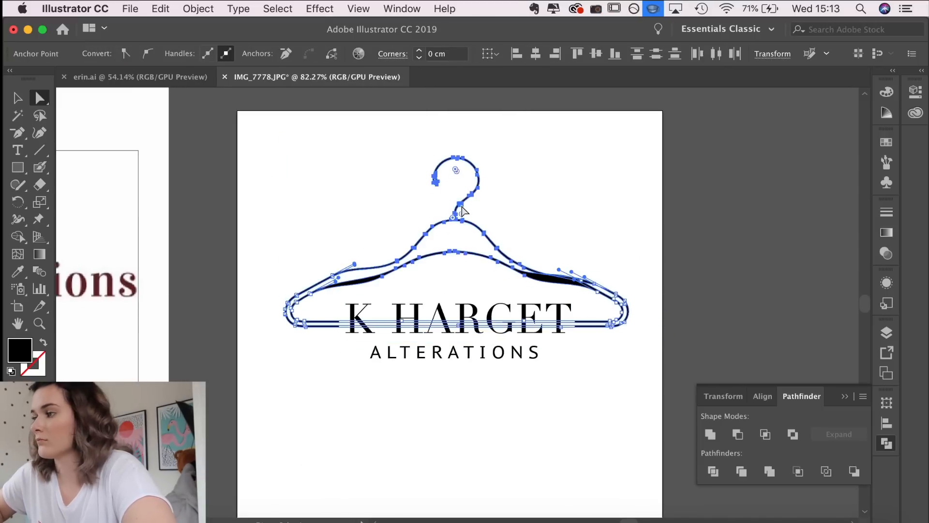
click(466, 395)
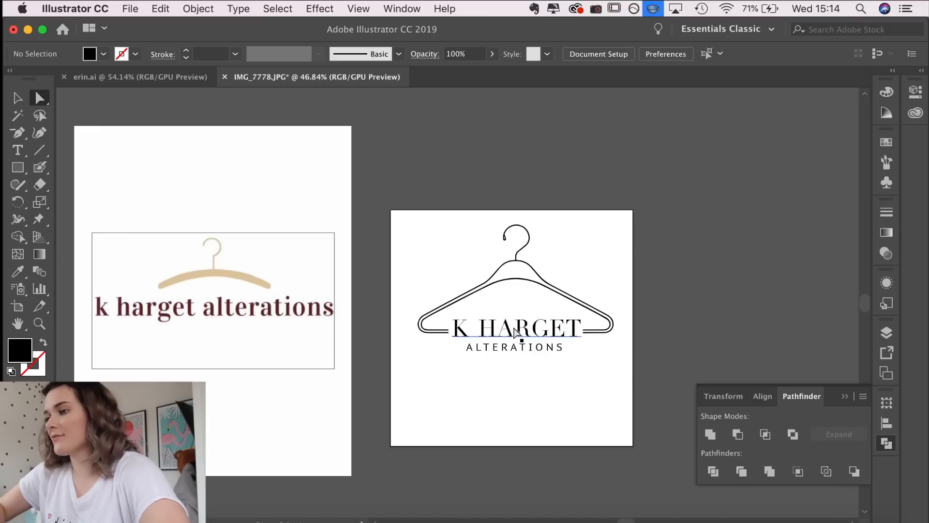
Change "K HARGET" to a sturdier serif font and scale it up to fill the gap in the hanger's bar
scroll(516, 333, down, 3)
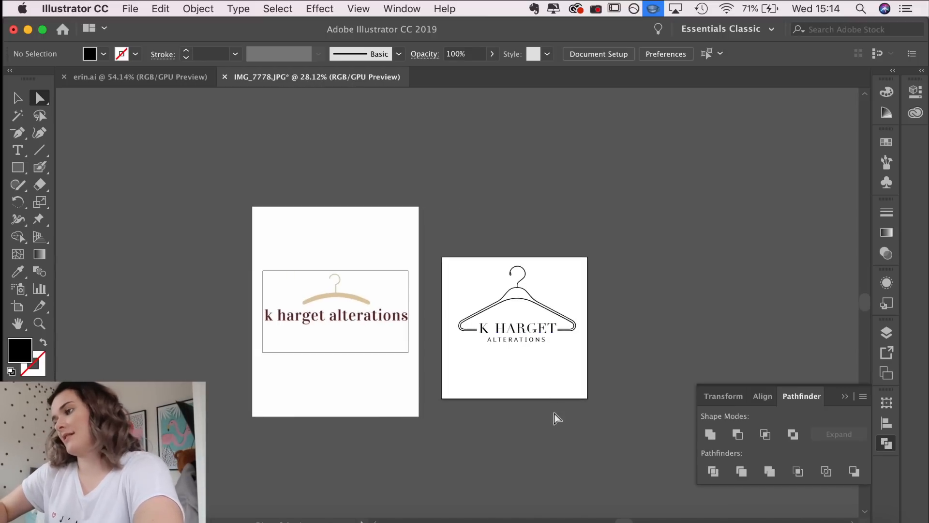
scroll(549, 409, up, 5)
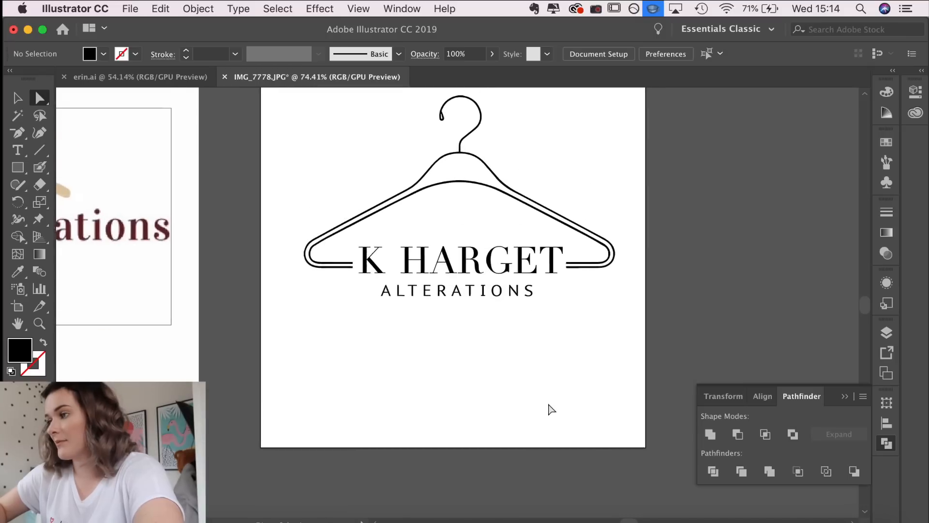
click(500, 328)
scroll(499, 412, right, 6)
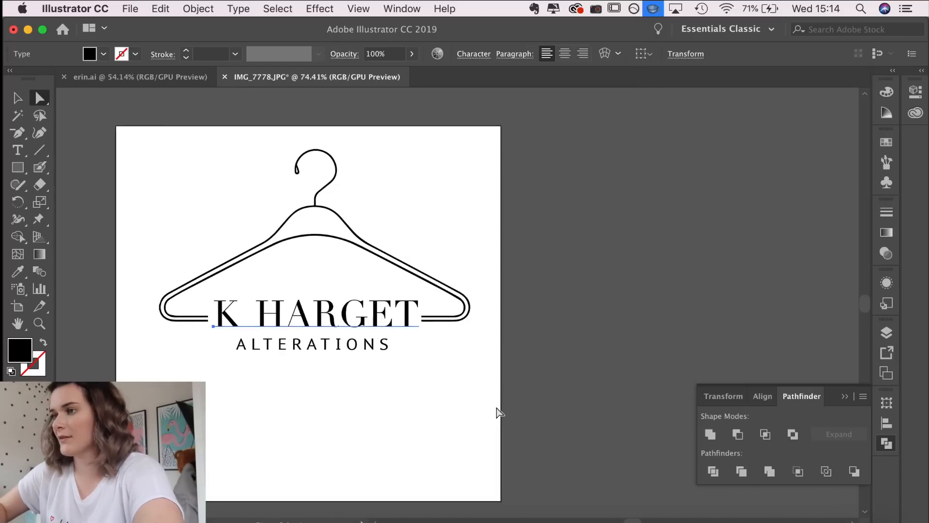
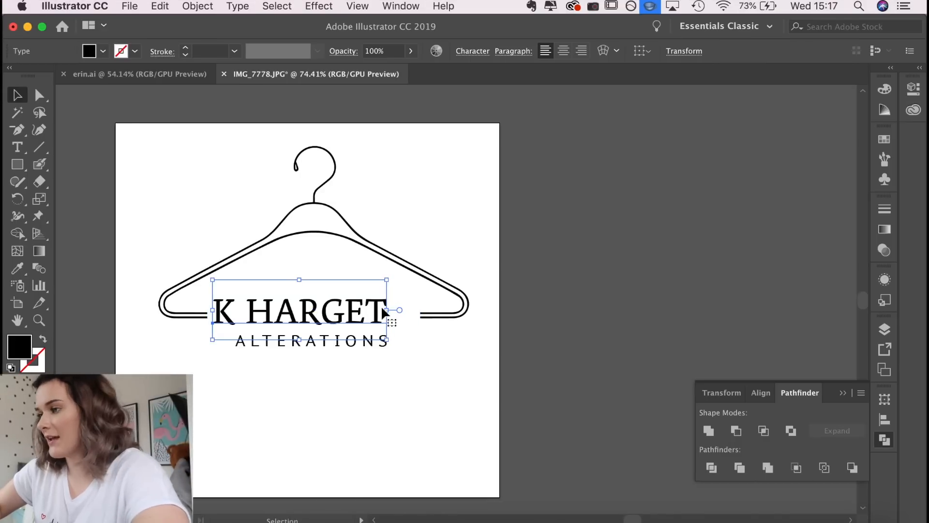
drag(387, 282, 420, 276)
click(360, 399)
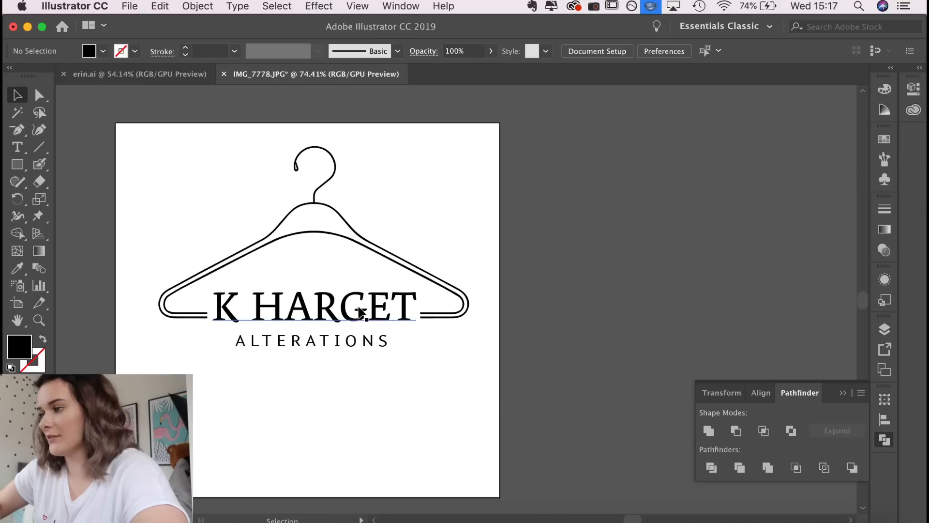
Nudge the "K HARGET" text slightly lower against the hanger's bar
click(356, 309)
drag(356, 310, 358, 312)
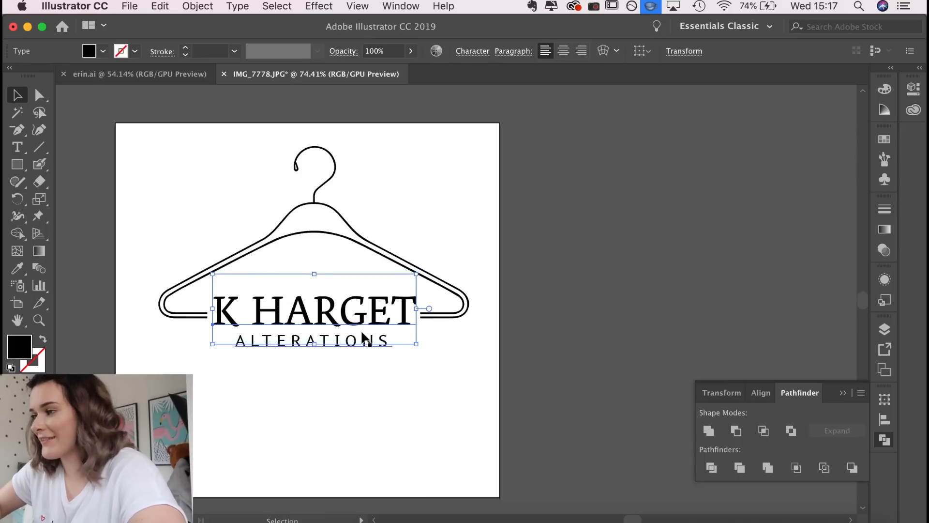
drag(320, 274, 320, 250)
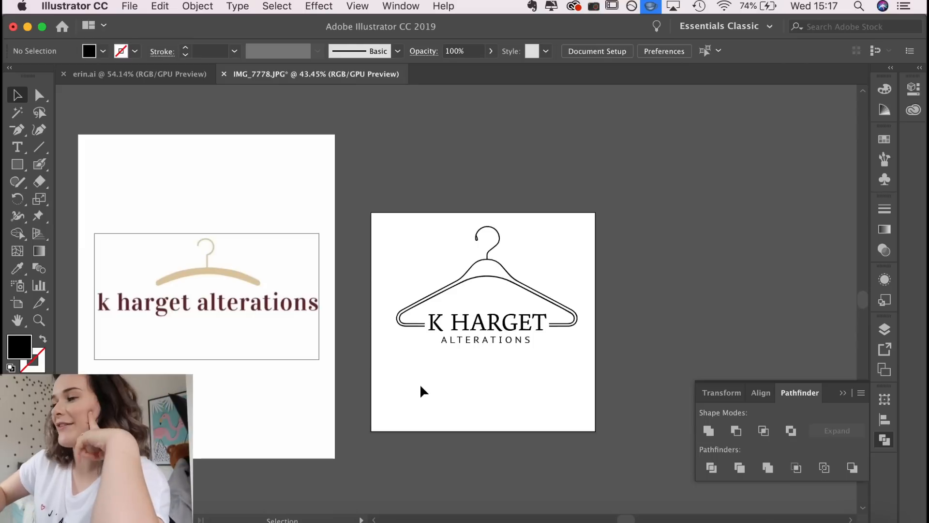
Duplicate the outlined hanger and fill the body of one hanger with solid black
click(481, 267)
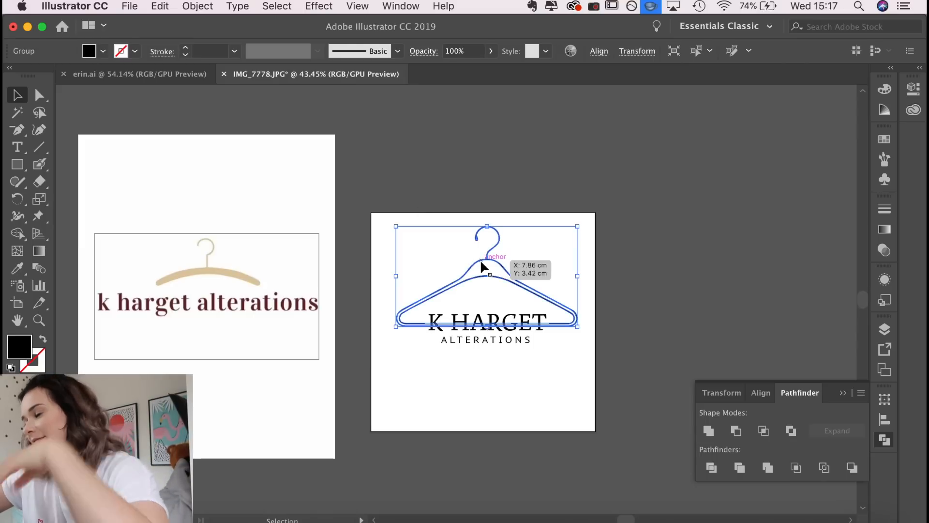
drag(481, 263, 481, 405)
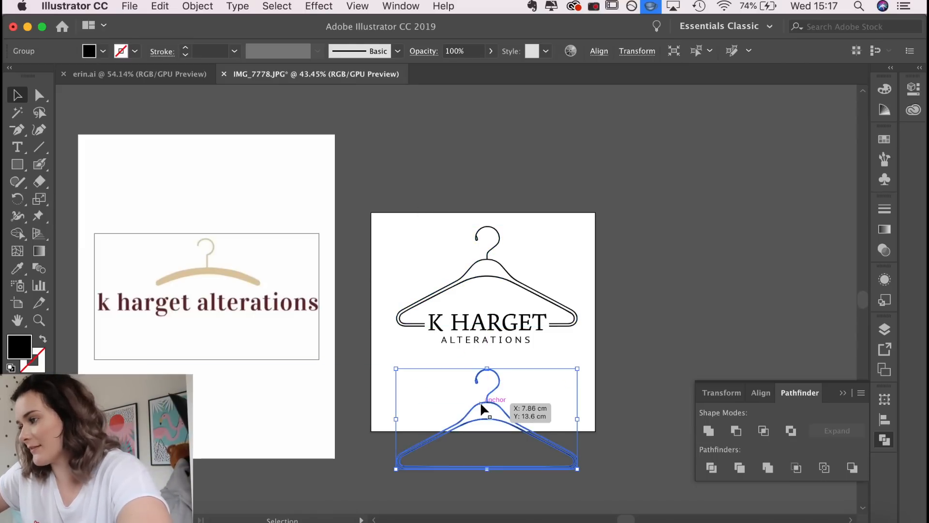
scroll(480, 402, up, 5)
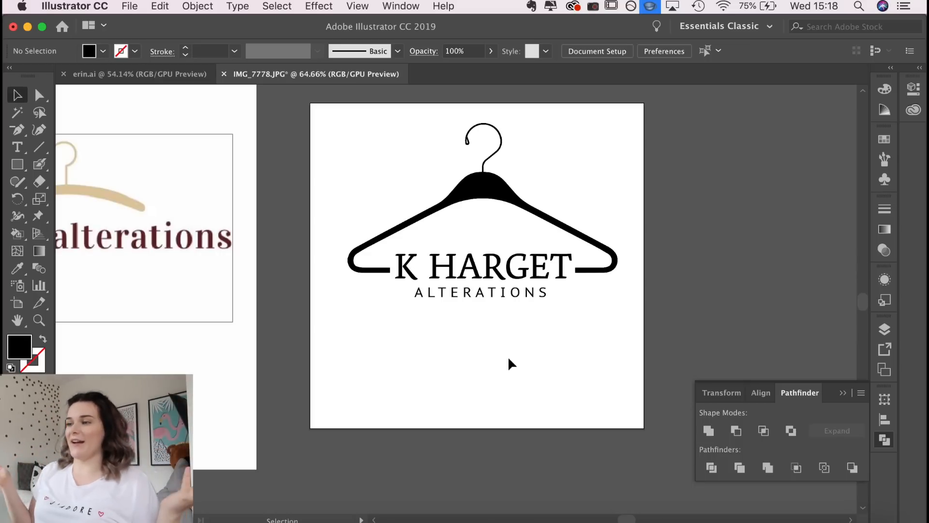
Separate the black-filled hanger from the outlined one behind it and move the outlined hanger off the artboard
click(514, 208)
drag(514, 208, 514, 214)
click(753, 173)
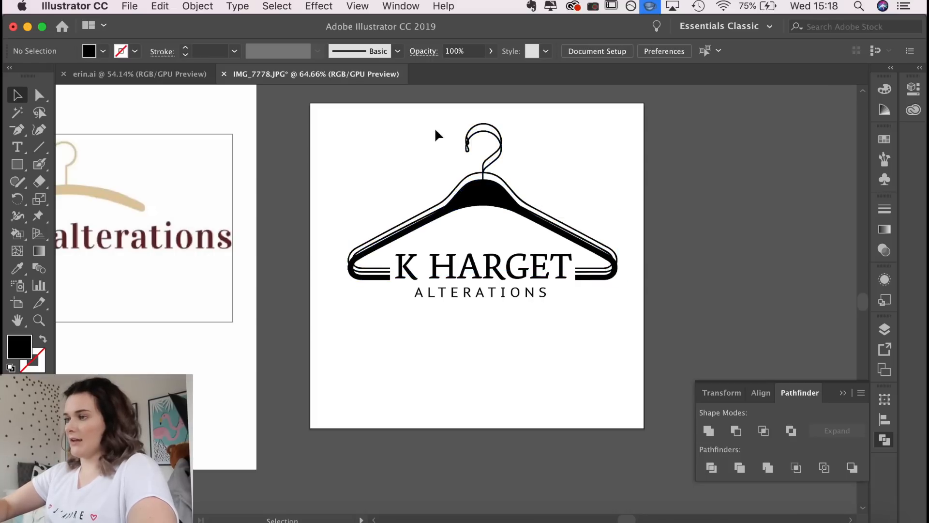
drag(423, 199, 866, 173)
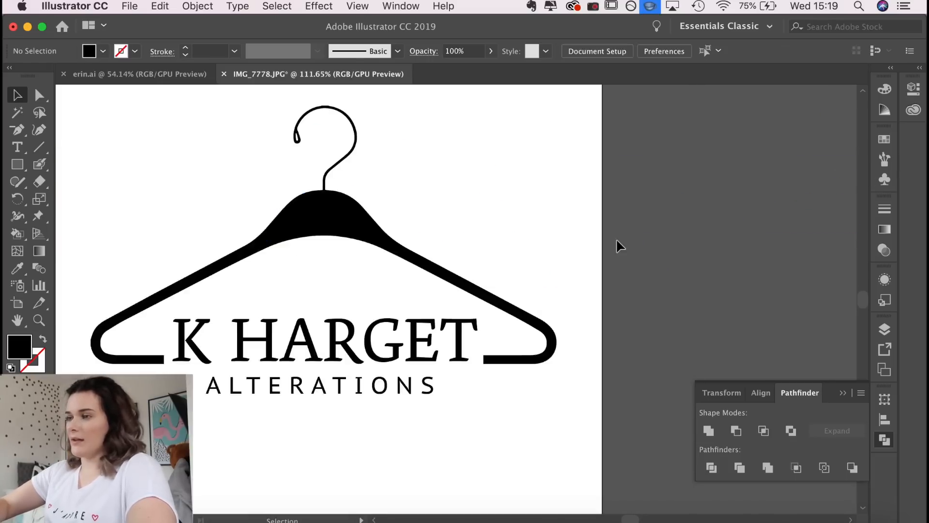
Lower the filled hanger so its bar runs between "K HARGET" and "ALTERATIONS", and shift "ALTERATIONS" slightly down
scroll(617, 238, left, 5)
drag(475, 222, 475, 232)
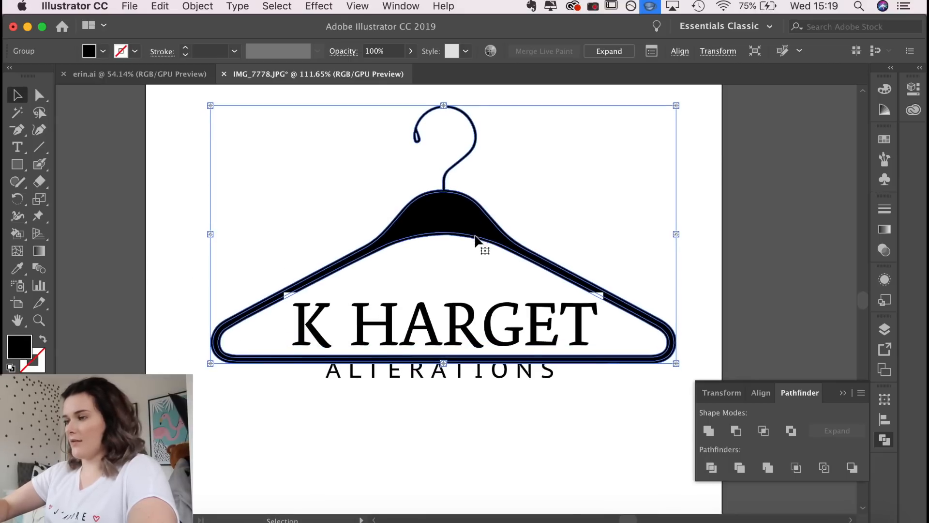
key(super+z)
drag(480, 379, 484, 388)
click(450, 436)
click(490, 226)
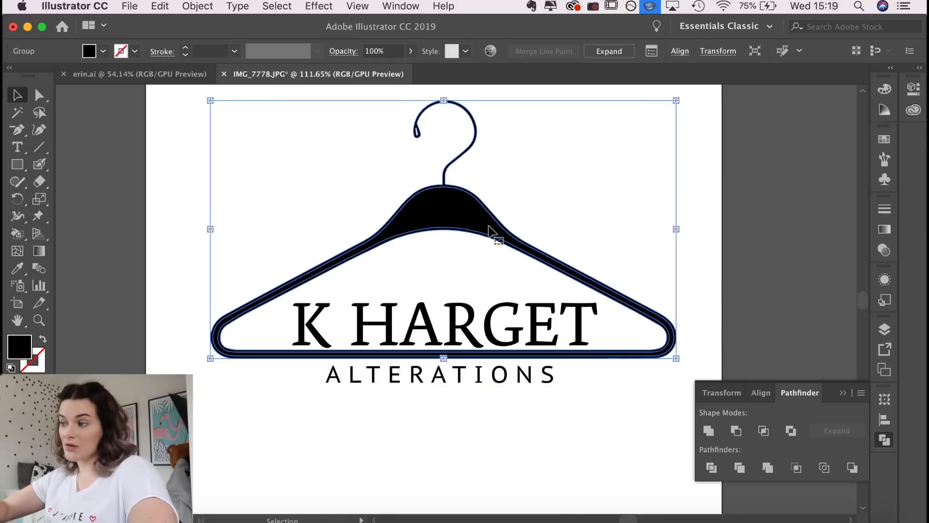
Undo the last small downward shifts of the filled hanger and the "ALTERATIONS" text
scroll(388, 450, down, 10)
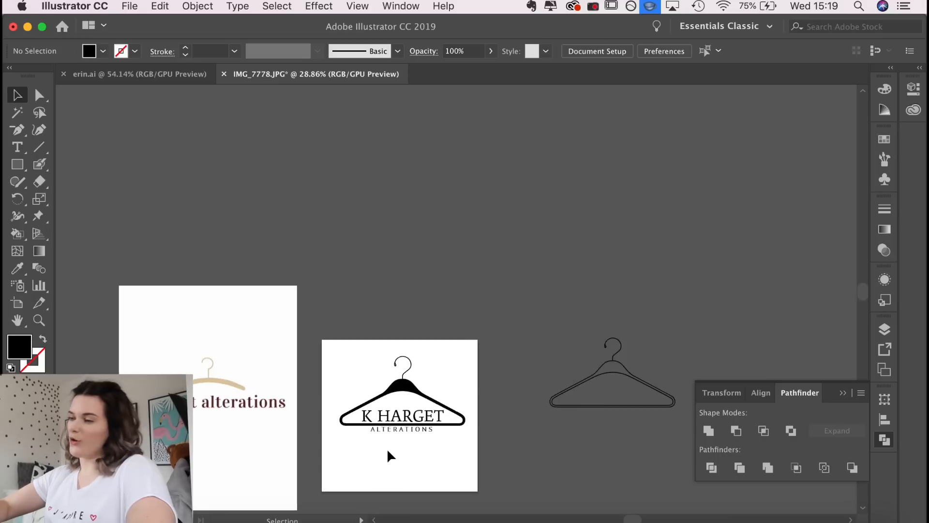
scroll(388, 450, up, 10)
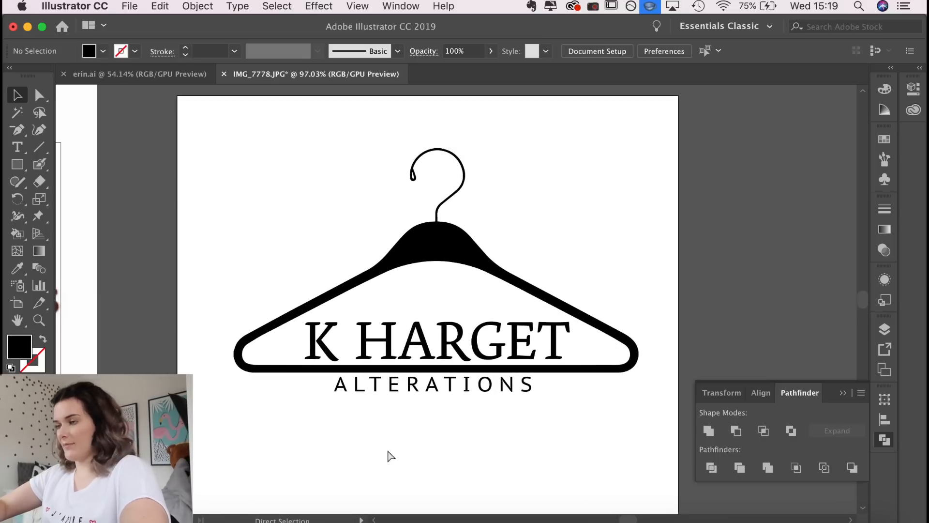
key(super+z)
key(super+z)
key(super+z)
key(super+z)
key(super+z)
key(super+z)
key(super+z)
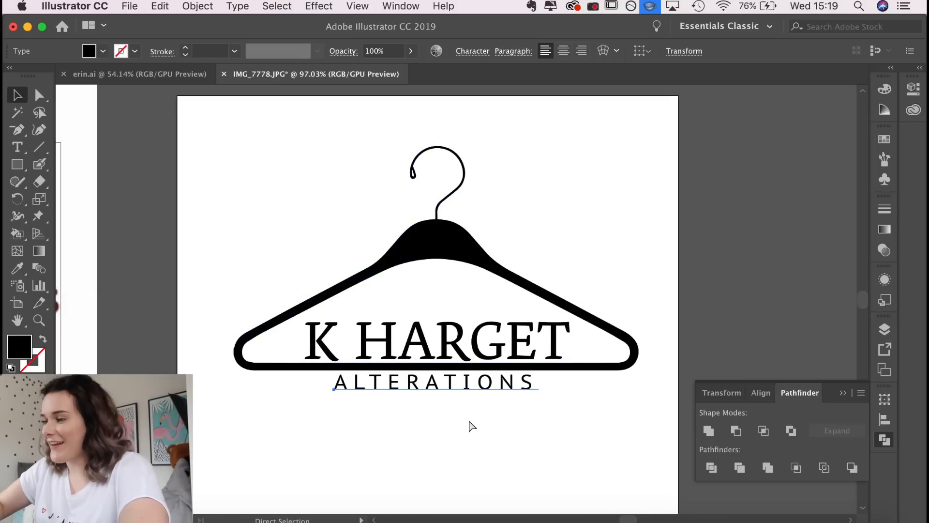
Nudge the white rectangle down behind the lettering until it masks the hanger's bar between "K HARGET" and "ALTERATIONS"
key(Down)
key(Down)
key(Down)
key(Down)
key(Down)
key(Down)
key(Down)
key(Down)
key(Down)
key(Down)
key(Down)
key(Down)
key(Down)
key(Down)
key(Down)
key(Down)
key(Down)
key(Down)
key(Down)
key(Down)
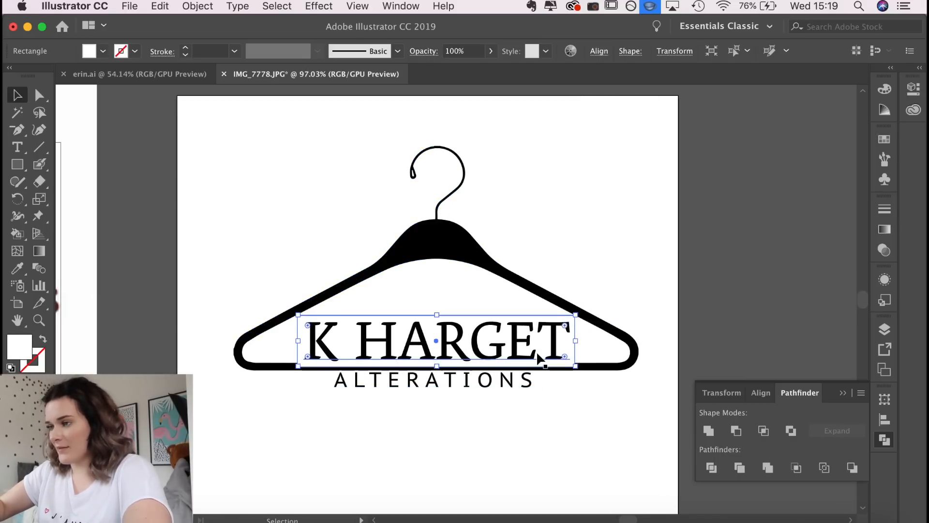
key(Down)
key(Down)
key(Down)
key(Down)
key(Down)
key(Down)
key(Down)
key(Down)
key(Down)
key(Down)
key(Down)
key(Down)
key(Down)
key(Down)
key(Down)
key(Down)
key(Down)
key(Down)
key(Down)
key(Down)
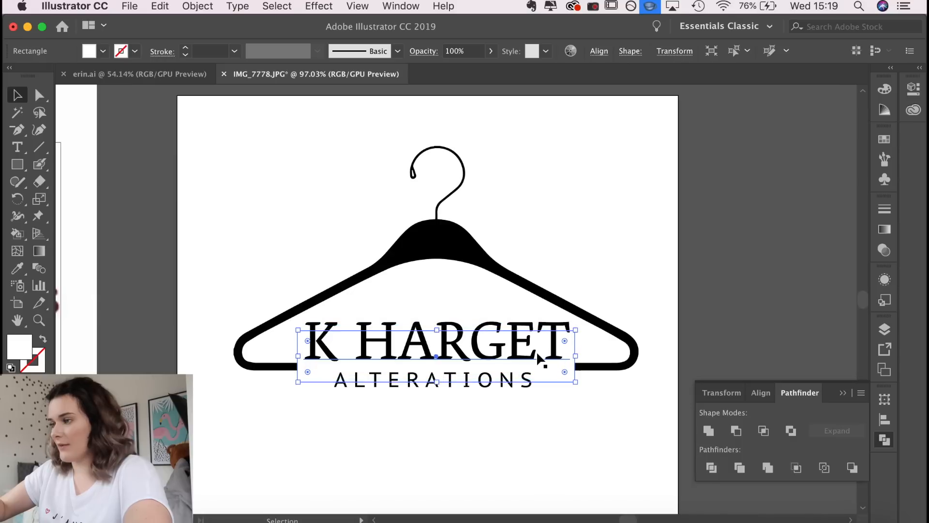
click(506, 452)
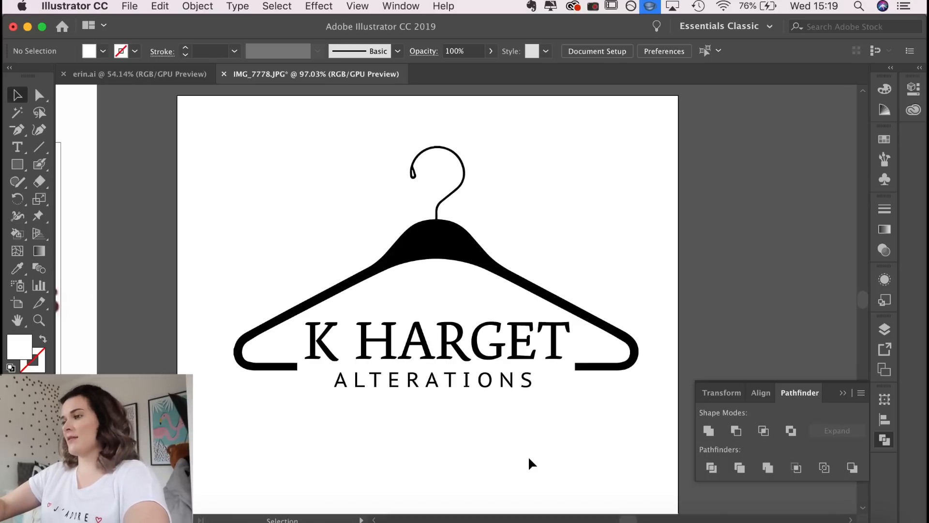
click(600, 323)
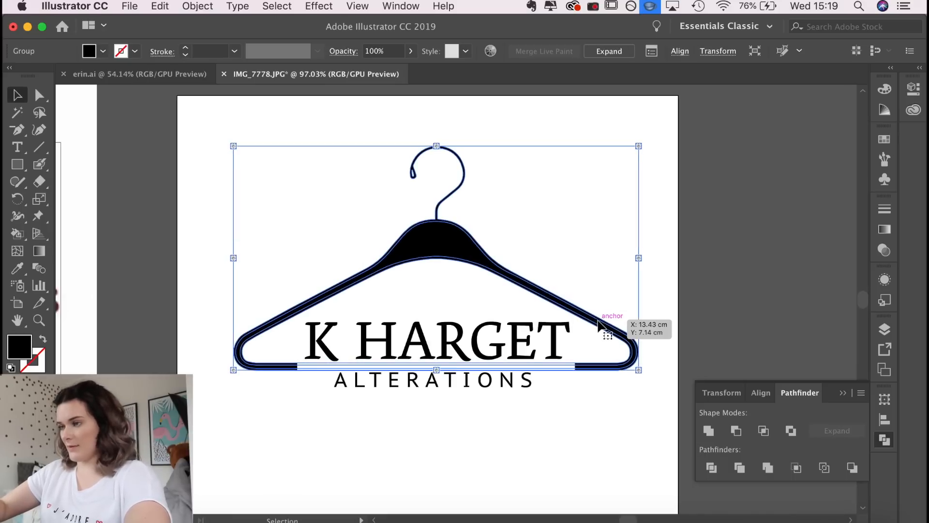
click(492, 453)
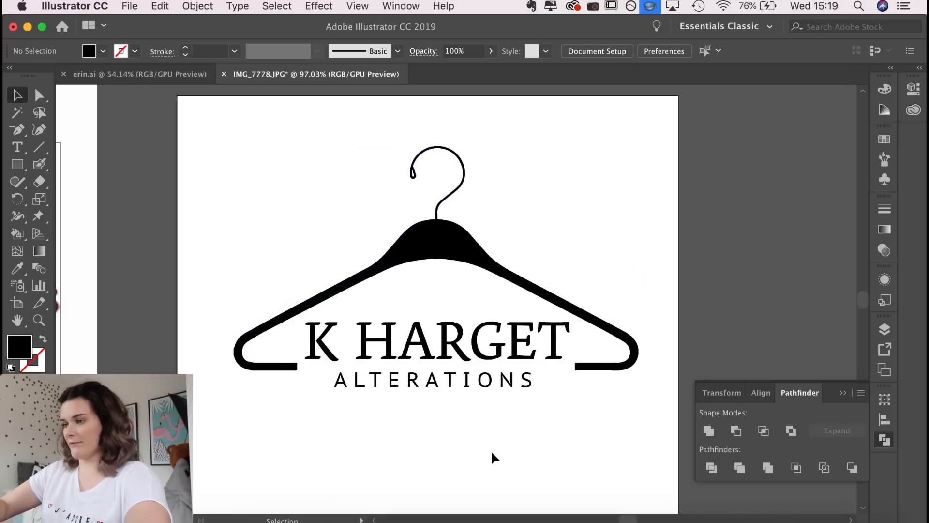
scroll(434, 479, down, 5)
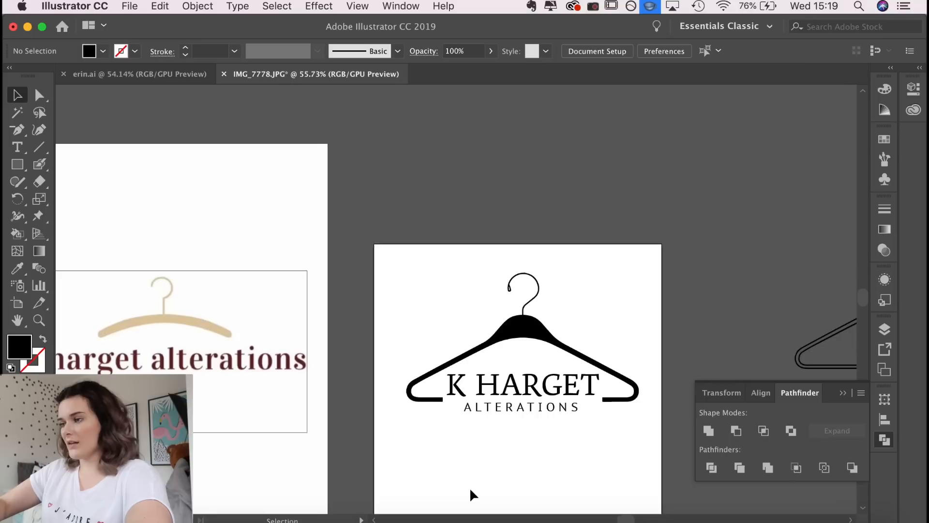
Recolour the black hanger with the beige sampled from the hanger in the original logo image
click(538, 321)
key(i)
click(157, 313)
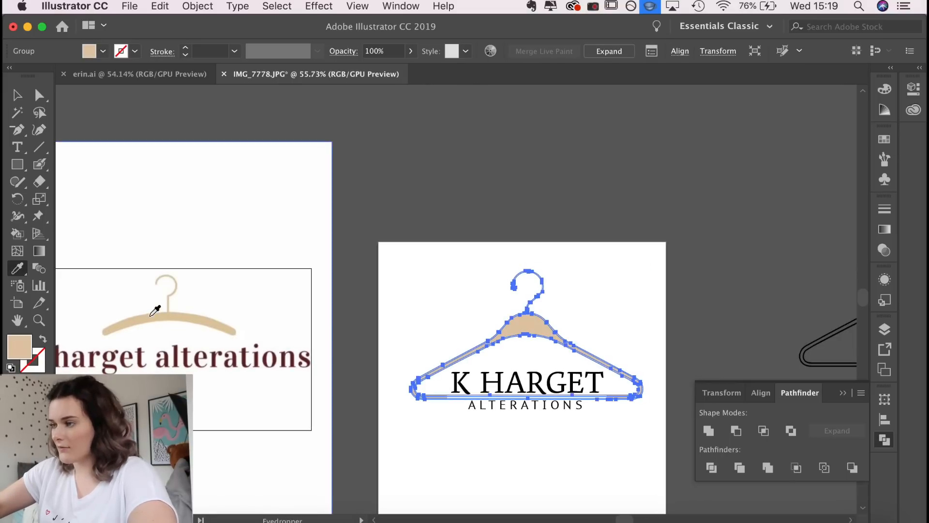
key(v)
click(524, 465)
scroll(523, 460, up, 3)
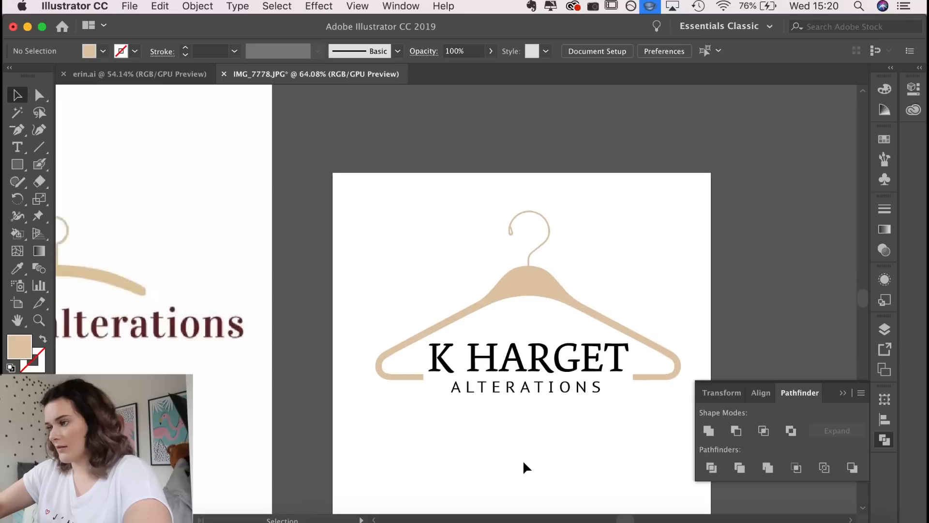
Recolour "K HARGET" and "ALTERATIONS" with the dark burgundy sampled from the lettering in the original logo image
click(516, 363)
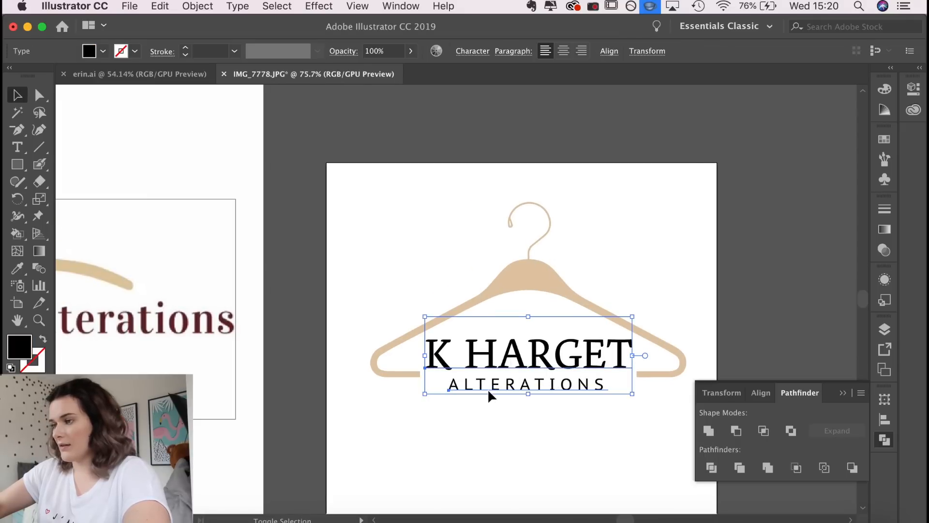
key(i)
click(147, 315)
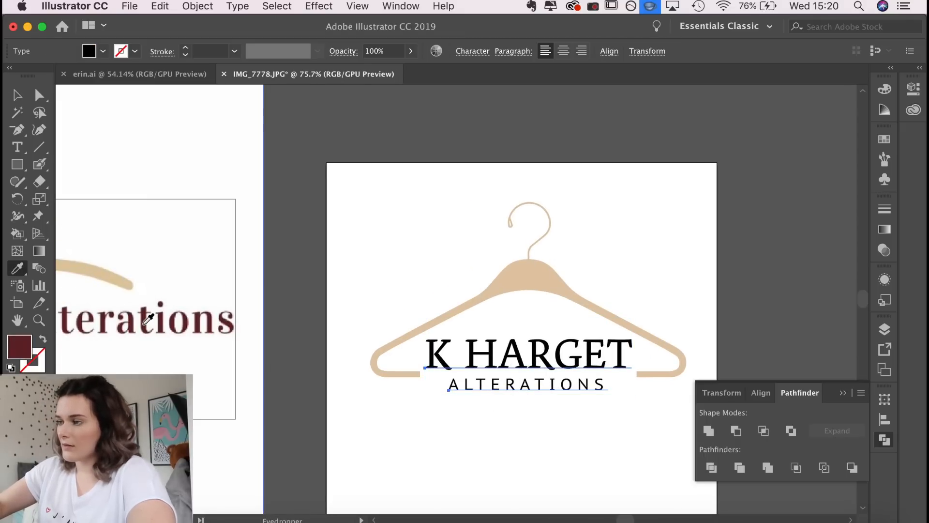
key(v)
click(500, 463)
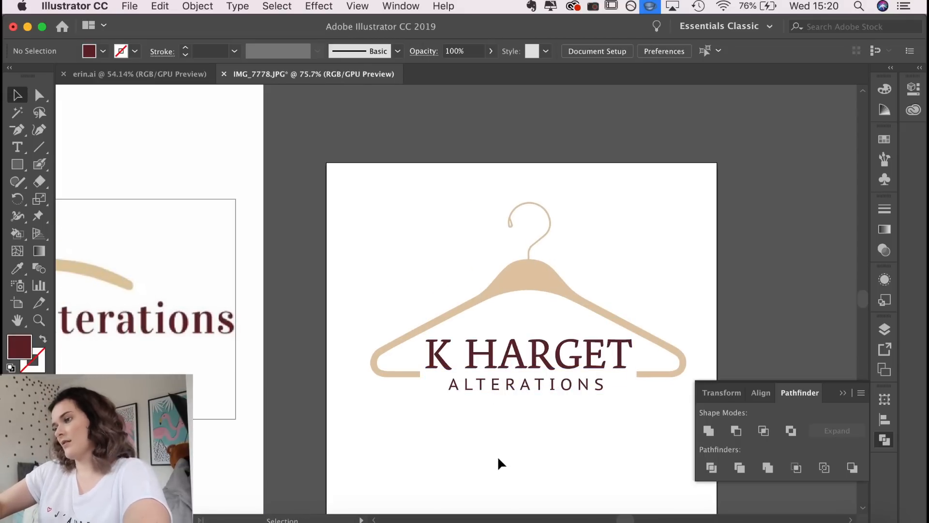
scroll(498, 459, down, 3)
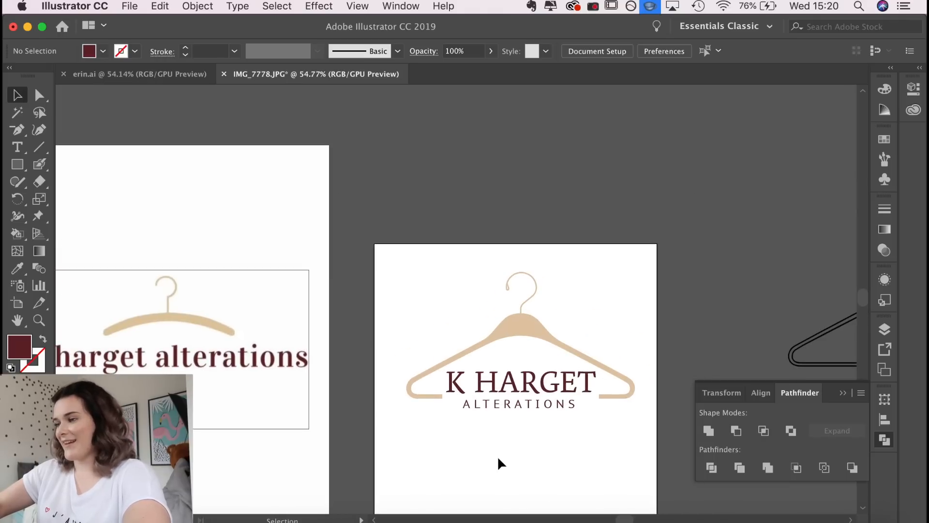
Centre both text lines horizontally with the hanger, and shift the lettering slightly down and right
scroll(564, 452, up, 8)
scroll(564, 452, down, 4)
drag(478, 387, 467, 388)
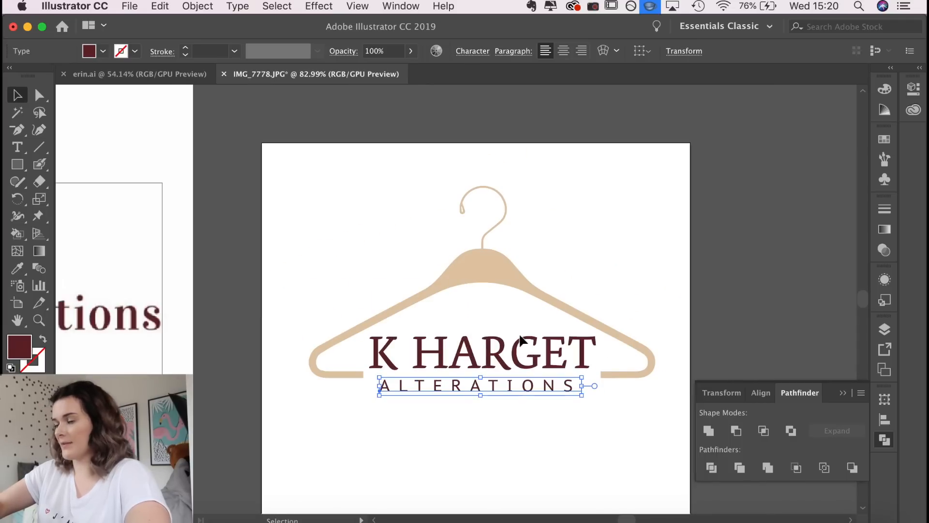
drag(532, 434, 417, 231)
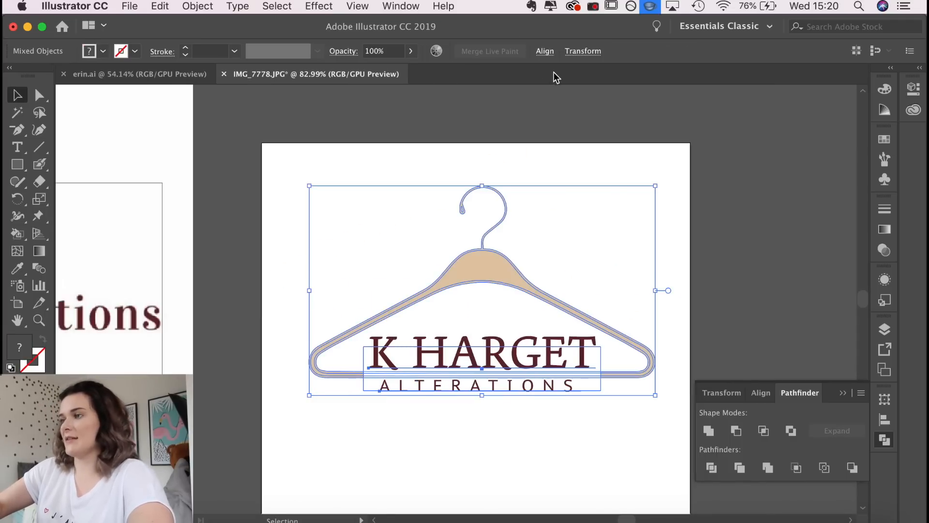
click(544, 52)
click(420, 92)
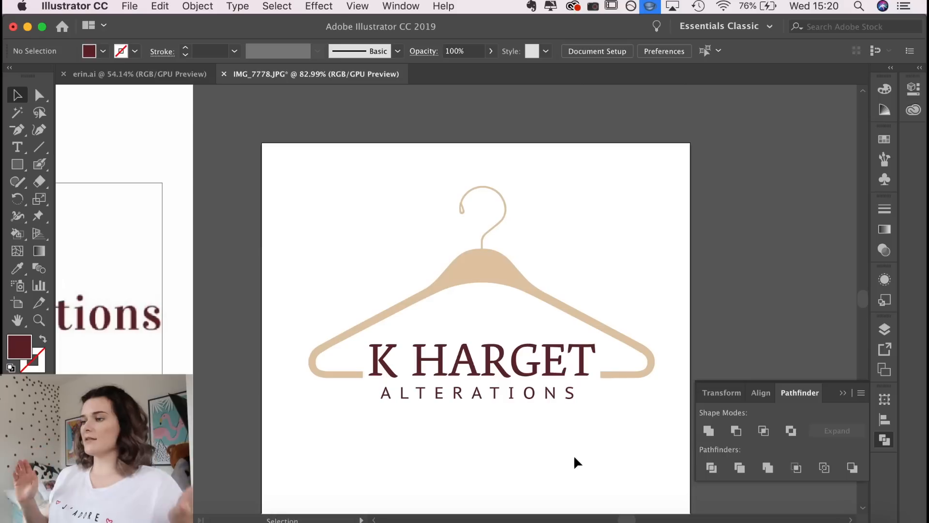
drag(533, 375, 535, 394)
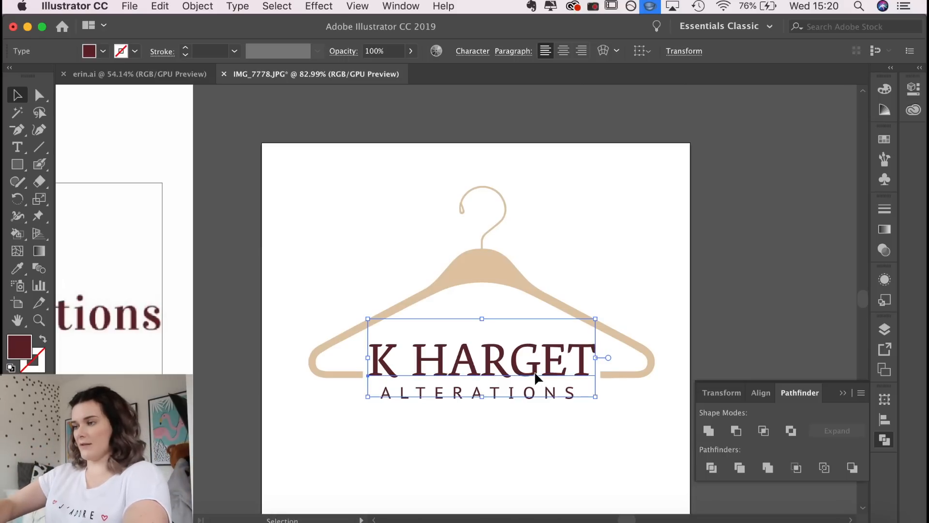
click(499, 466)
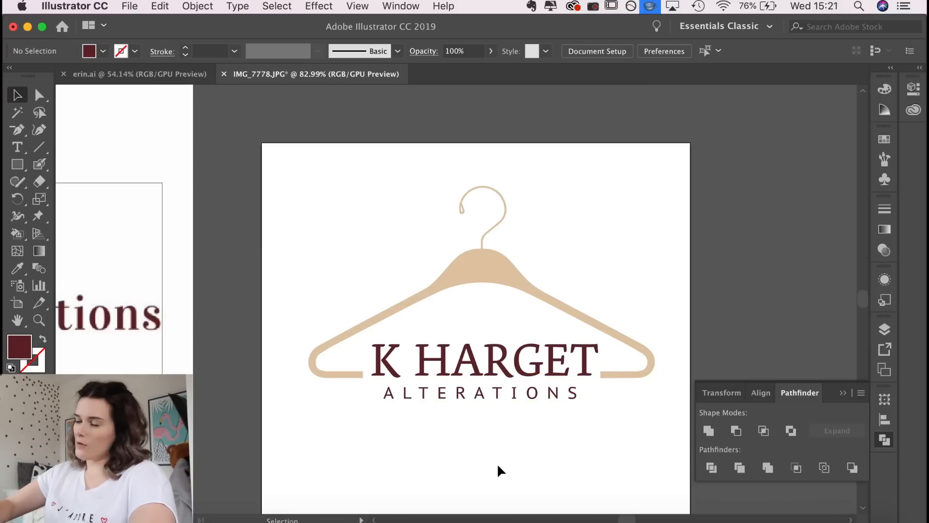
Compare the recoloured logo with the original logo image beside it
scroll(455, 461, down, 6)
scroll(455, 461, down, 2)
scroll(454, 461, left, 2)
scroll(455, 461, up, 4)
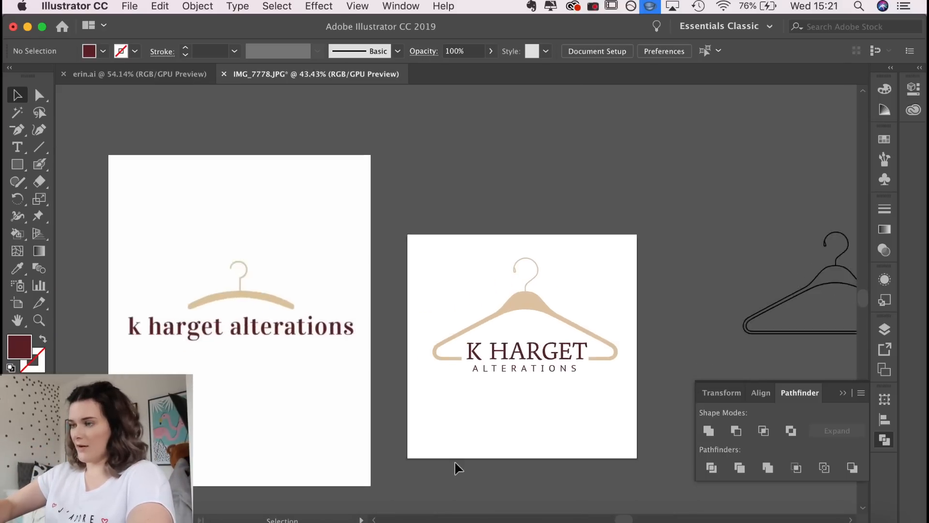
scroll(456, 463, left, 2)
scroll(456, 464, up, 1)
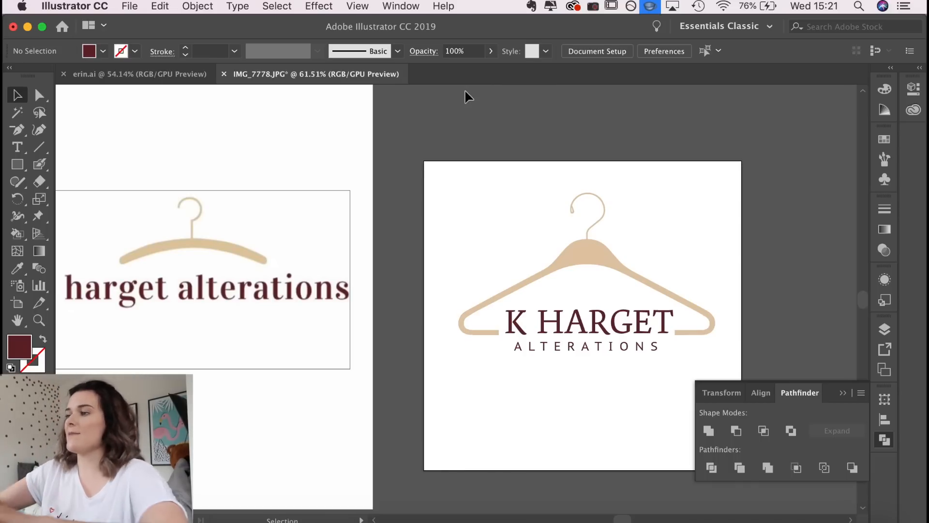
drag(558, 183, 622, 237)
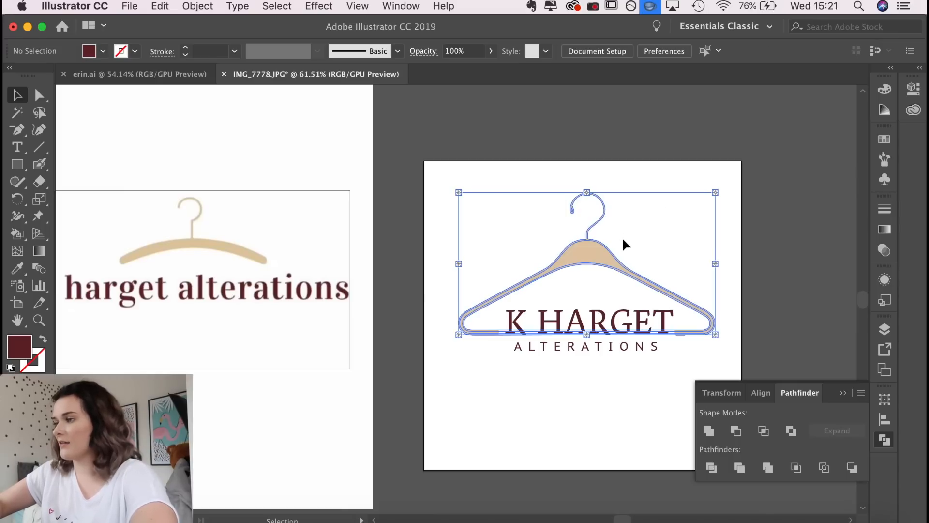
click(514, 436)
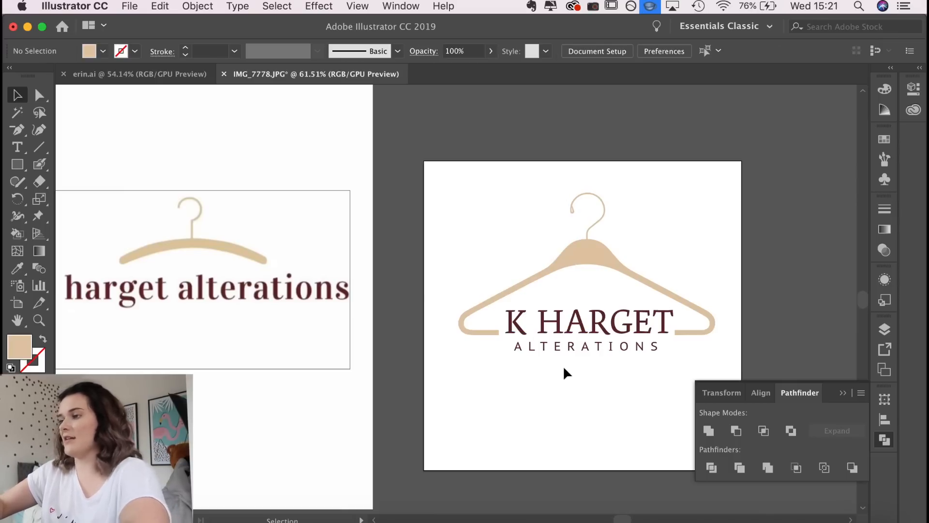
scroll(595, 404, down, 2)
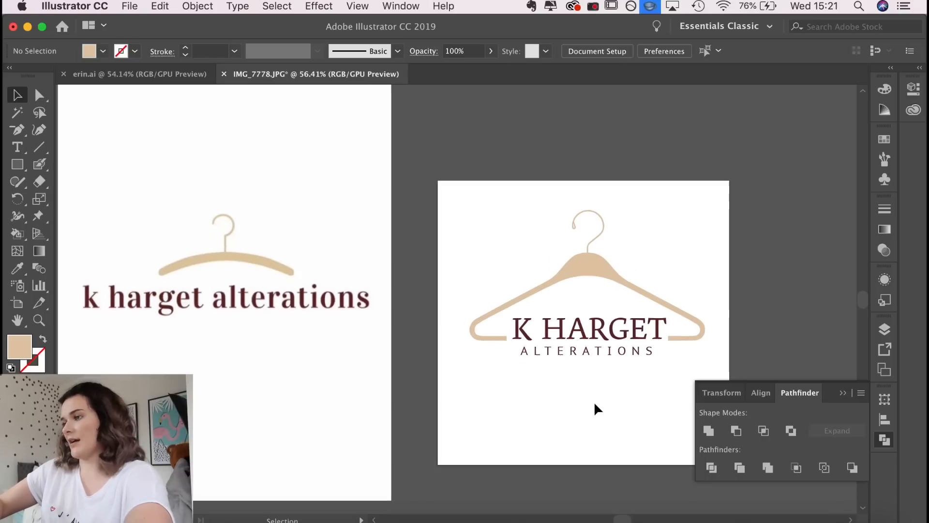
scroll(595, 404, right, 3)
Extend the logo's artboard downwards to a height of about 35.46 cm, making room below the logo
click(21, 305)
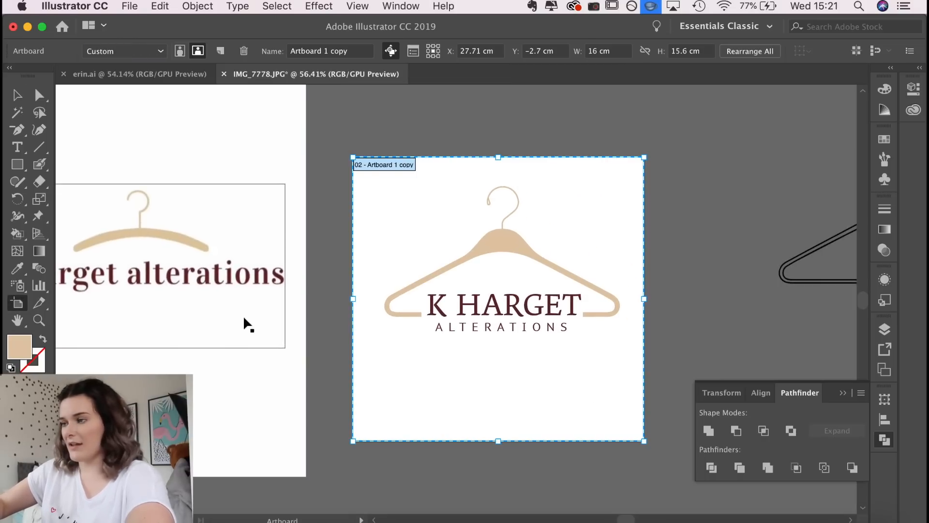
scroll(290, 352, down, 4)
drag(492, 341, 499, 512)
scroll(511, 319, up, 10)
scroll(511, 320, right, 2)
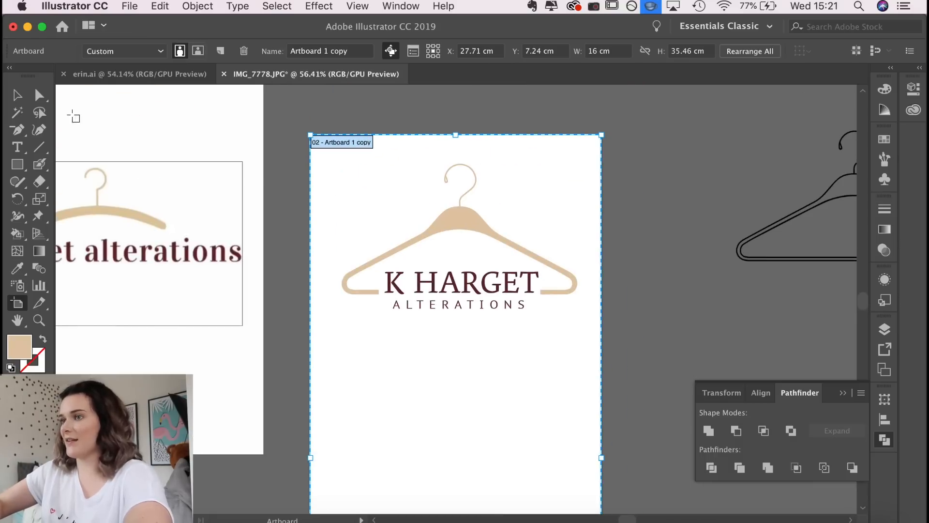
click(11, 94)
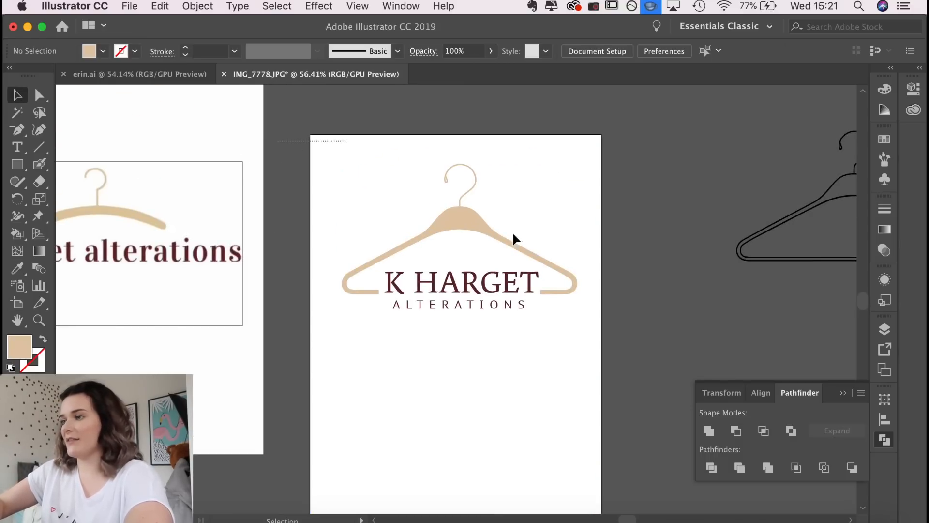
Duplicate the whole logo lower on the artboard and change the copy's name to a smaller lowercase "k harget"
drag(605, 333, 453, 163)
drag(460, 217, 461, 406)
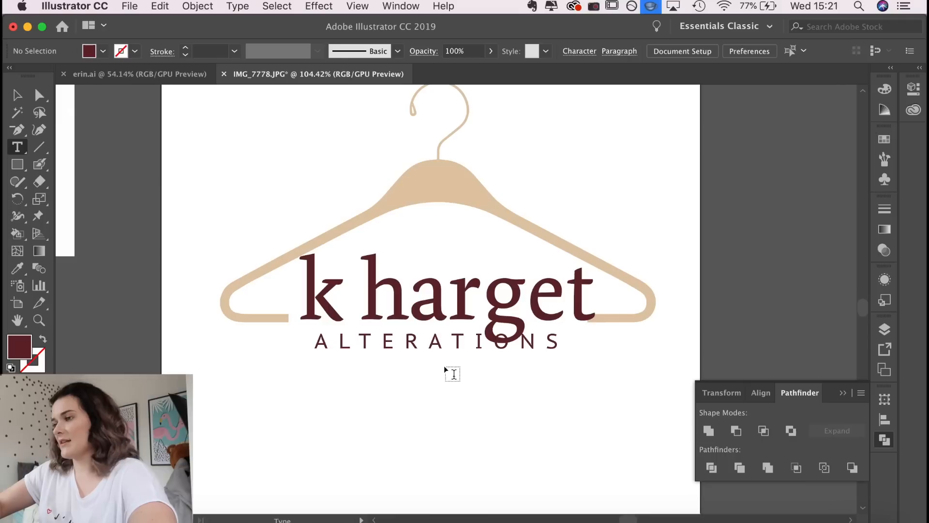
click(483, 291)
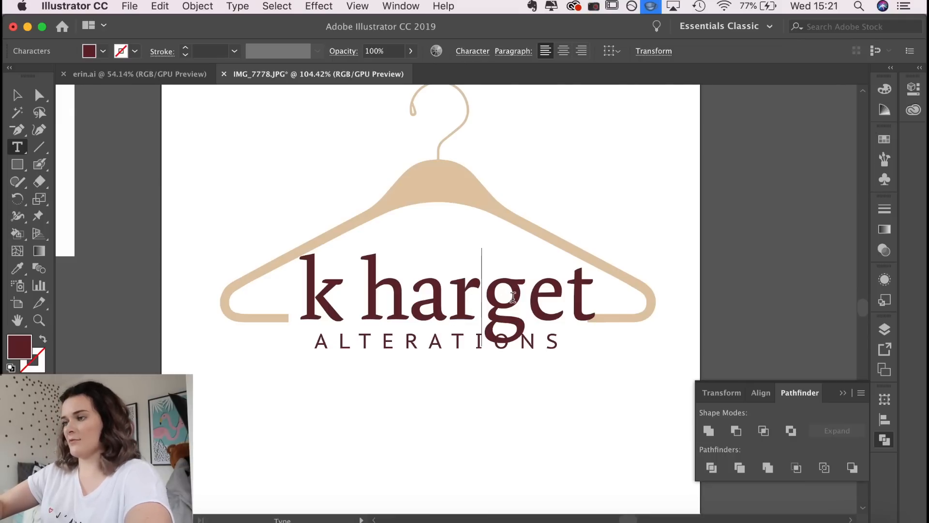
click(18, 95)
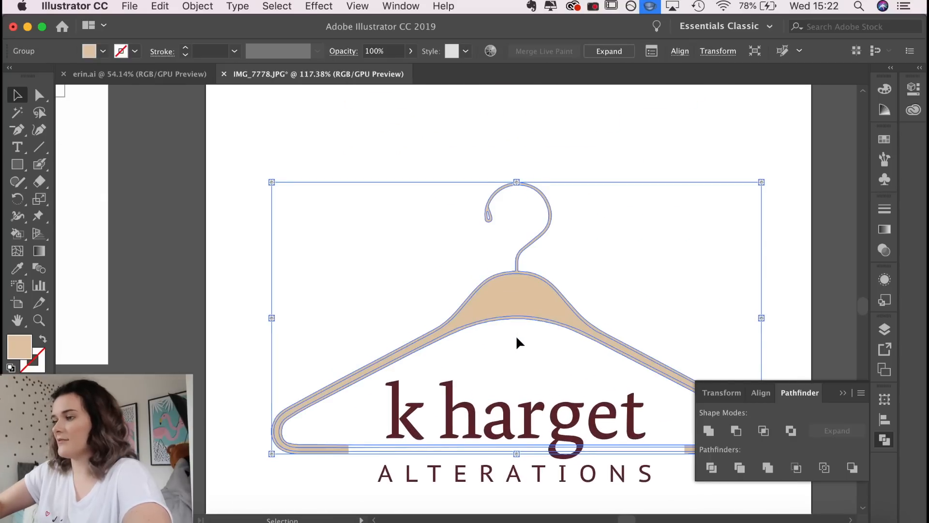
Nudge the copied hanger slightly down so its bottom bar sits just above "ALTERATIONS"
scroll(516, 335, down, 3)
scroll(516, 335, right, 2)
click(466, 428)
click(466, 246)
key(Down)
key(Down)
key(Down)
key(Down)
key(Down)
key(Down)
key(Down)
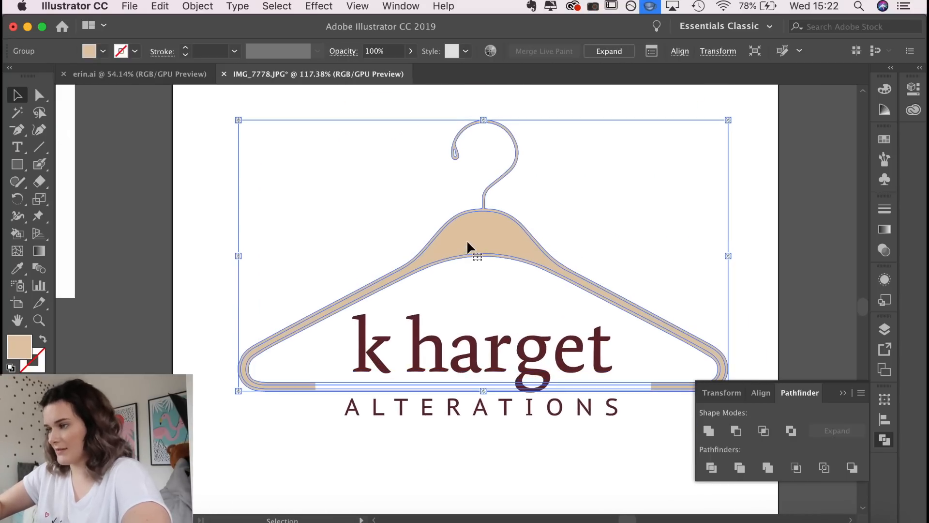
Nudge the lowercase "k harget" text slightly to the right inside the hanger
click(436, 439)
click(490, 362)
key(Right)
key(Right)
key(Right)
key(Right)
key(Right)
key(Right)
key(Right)
key(Right)
key(Right)
key(Right)
key(Right)
key(Right)
key(Right)
key(Right)
key(Right)
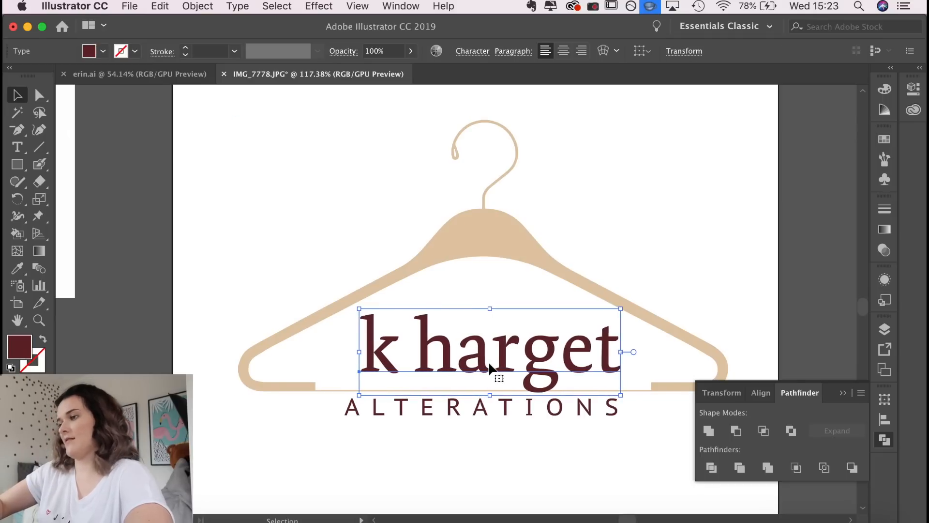
click(491, 445)
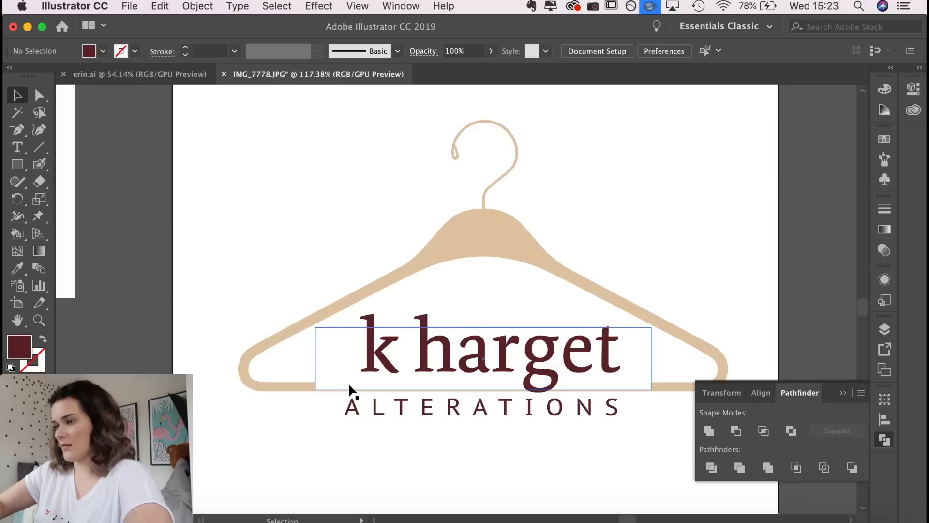
Narrow the white rectangle from both sides and lower it so it breaks the hanger's bar only around the "g"
click(335, 380)
drag(336, 370, 515, 358)
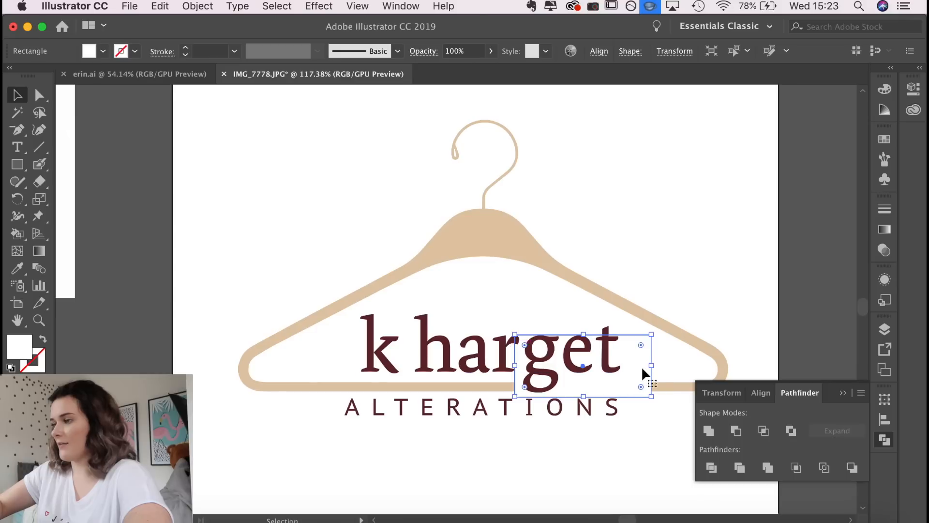
drag(651, 365, 564, 369)
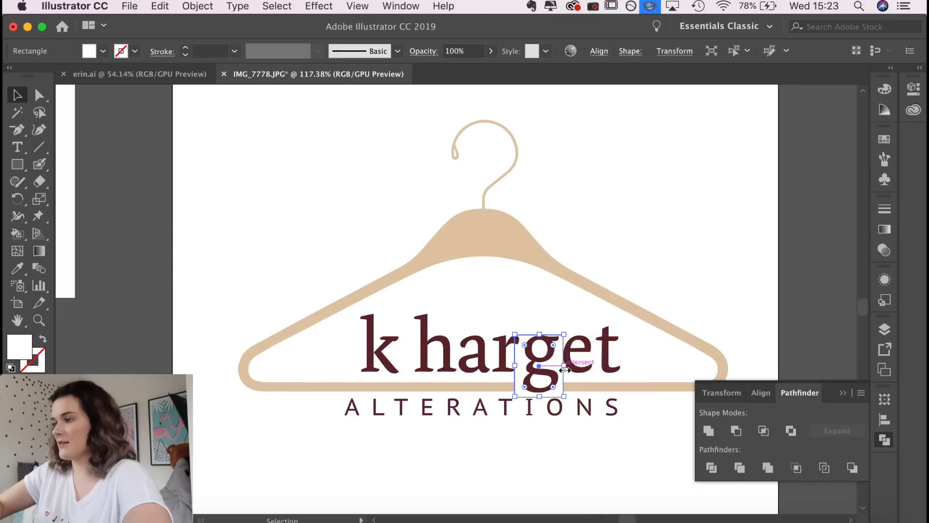
click(586, 511)
scroll(612, 435, down, 6)
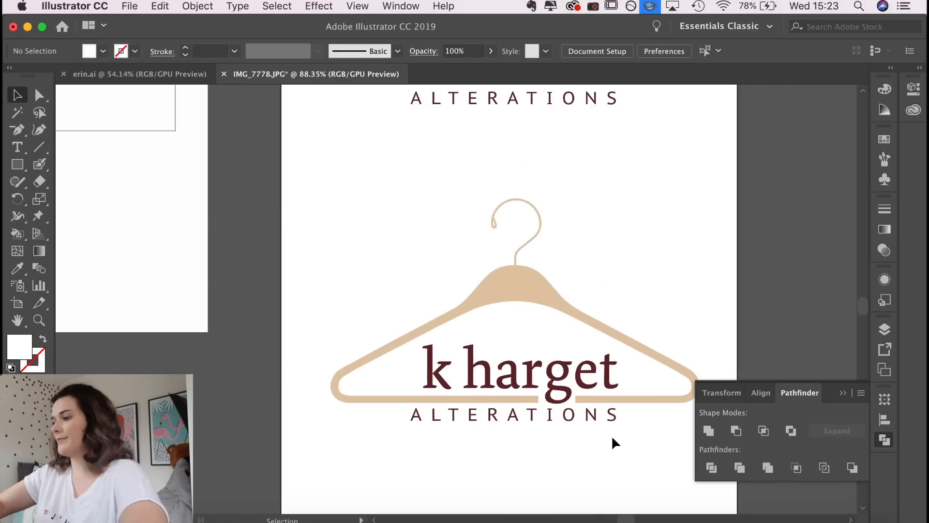
Convert the widely spaced "k harget" in the right-hand logo copy to outlines and remove the white rectangle behind its "g"
scroll(638, 452, up, 6)
scroll(638, 452, right, 3)
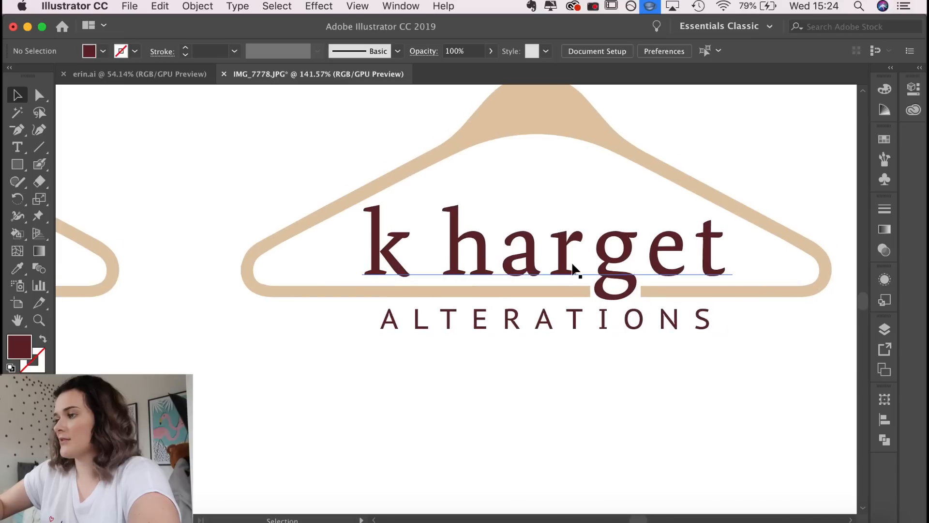
click(572, 263)
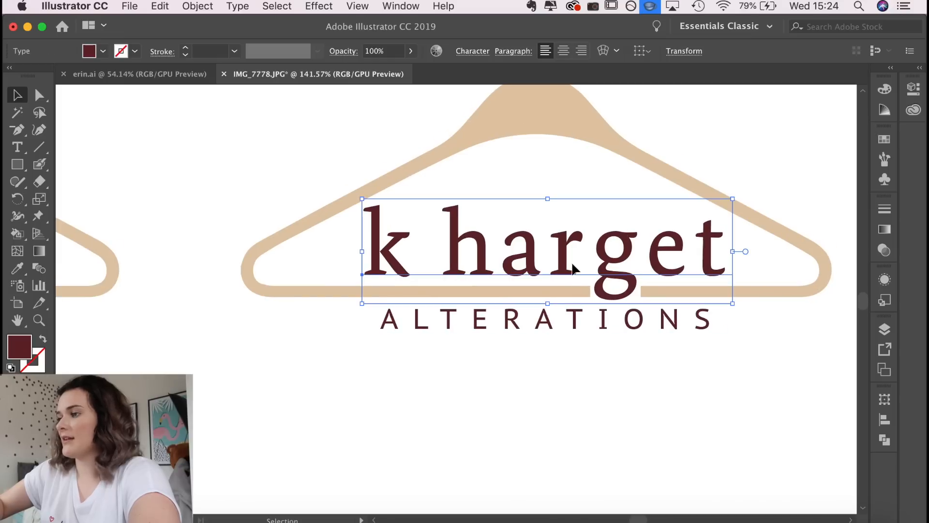
click(237, 6)
mouse_move(258, 213)
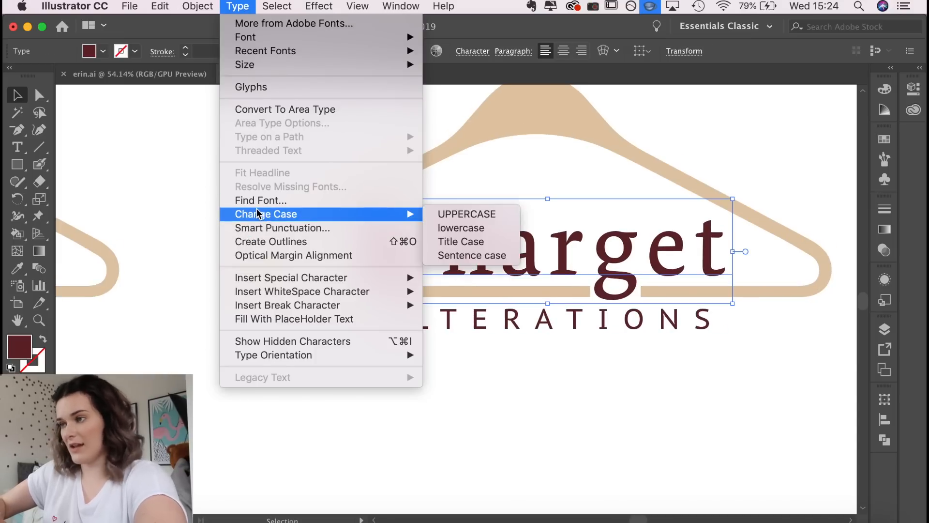
click(250, 241)
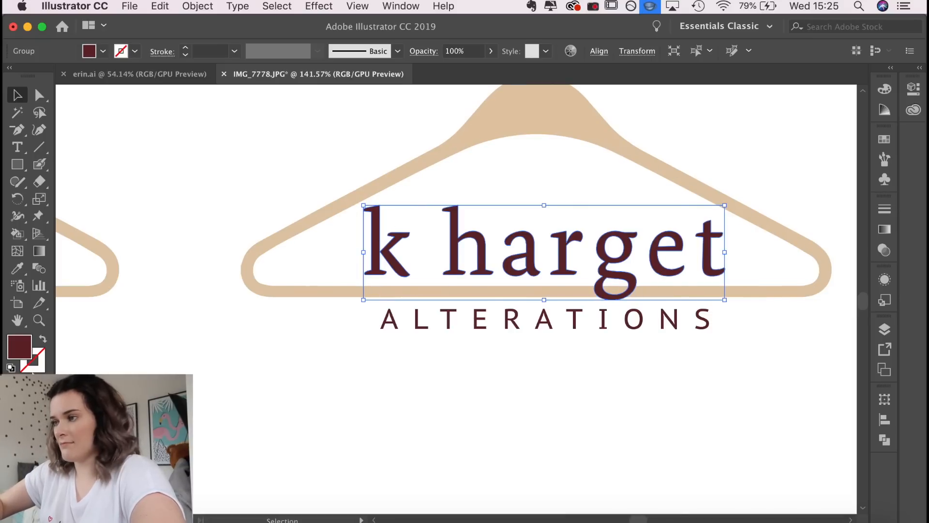
Give the outlined "k harget" lettering a white 5 pt stroke aligned to the outside so it cuts a gap in the hanger's bar
double_click(32, 369)
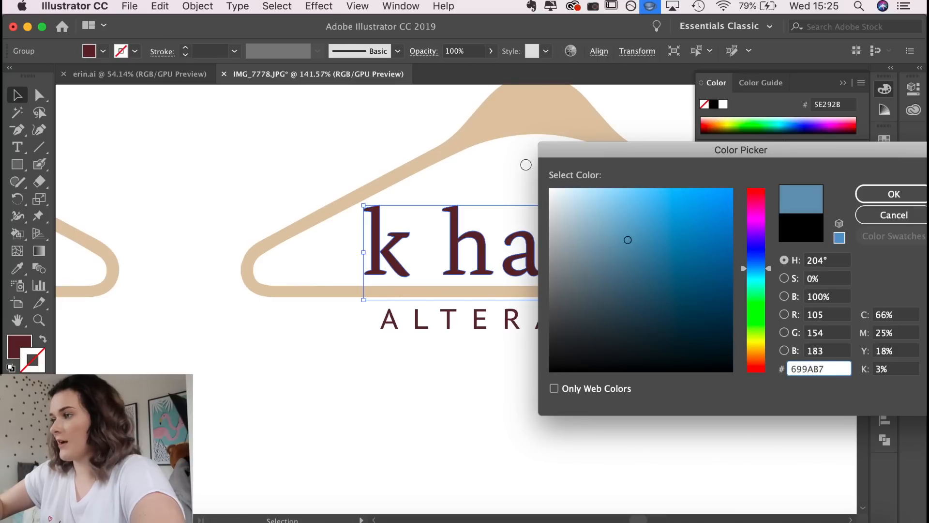
click(895, 193)
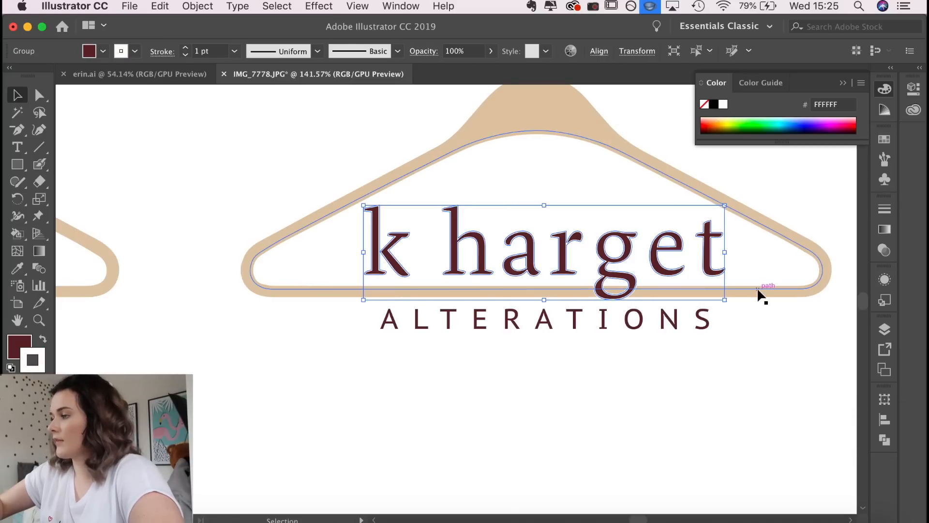
click(885, 210)
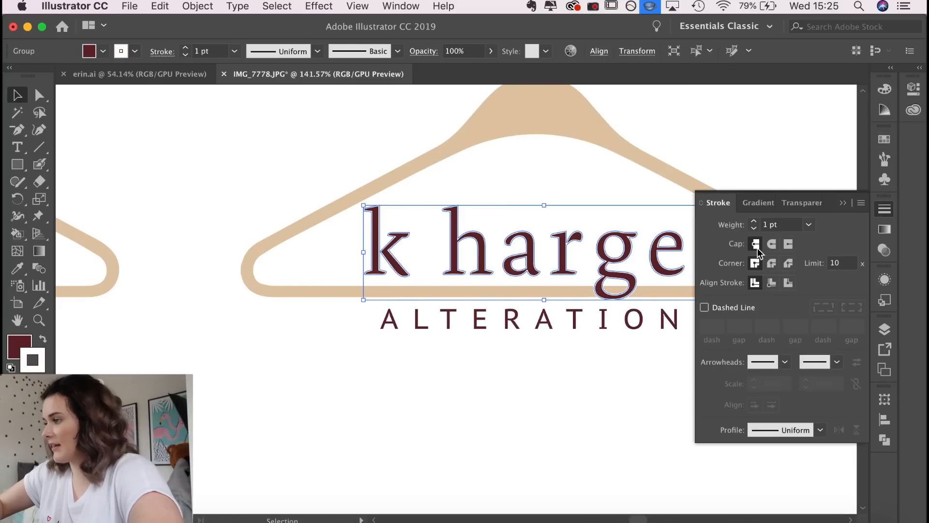
click(789, 285)
click(754, 221)
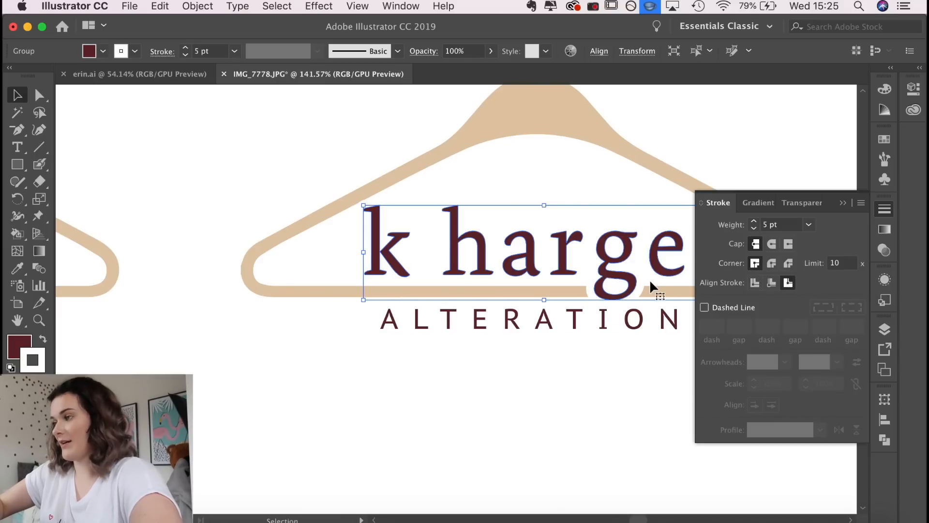
click(885, 211)
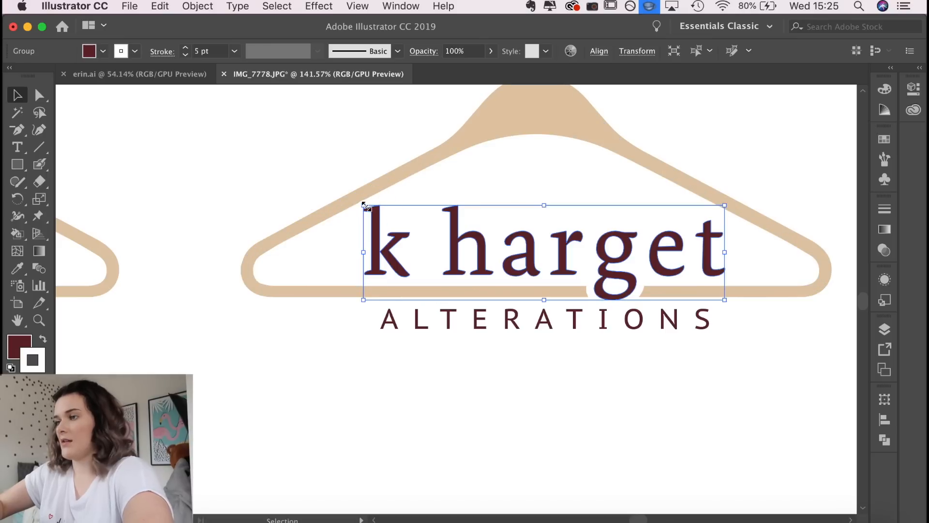
Enlarge the "k harget" lettering from its centre until the "k" and "t" break through the hanger's sloping sides
drag(364, 204, 286, 180)
click(425, 407)
scroll(421, 400, down, 5)
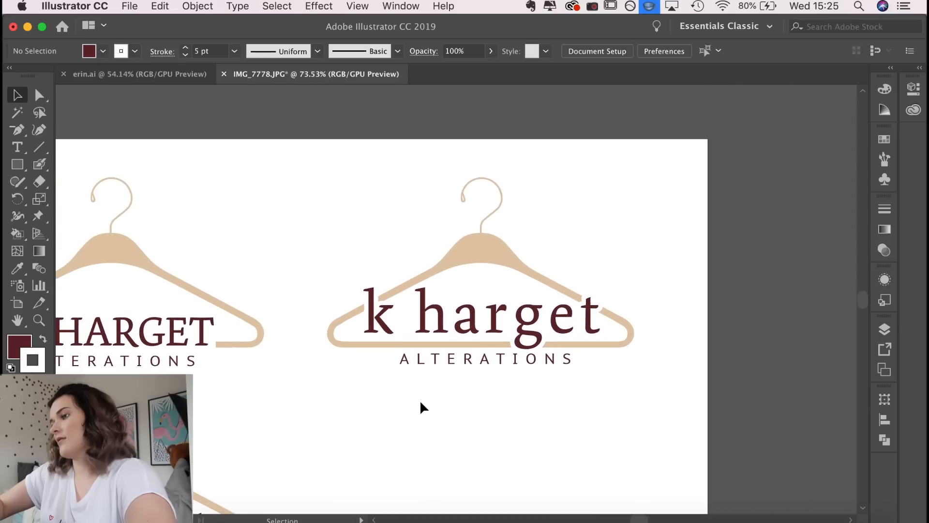
Nudge "ALTERATIONS" slightly down and to the left beneath the right-hand hanger
click(487, 363)
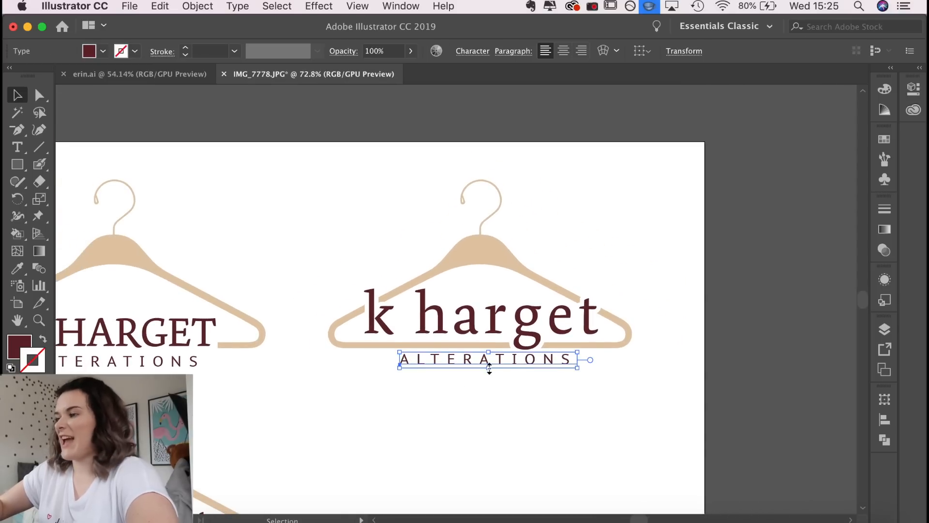
key(Down)
key(Down)
drag(482, 365, 477, 365)
click(505, 391)
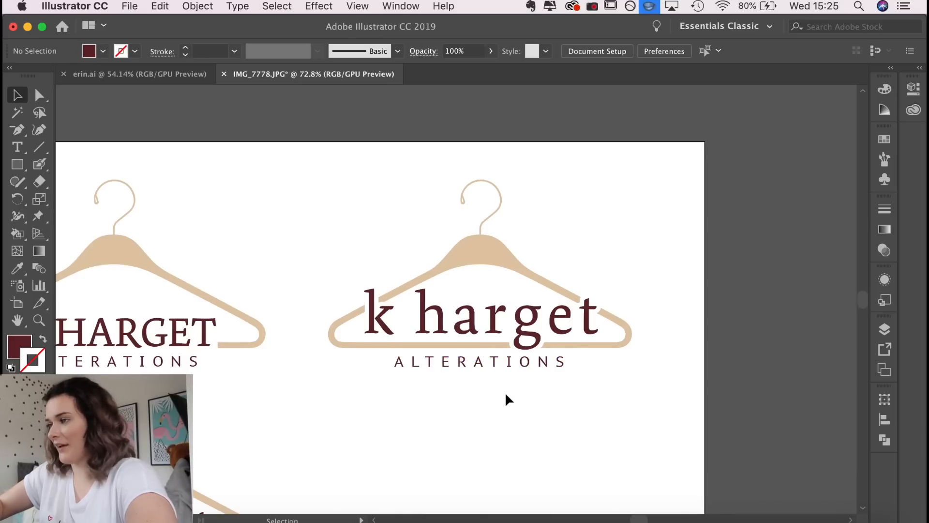
click(479, 360)
click(478, 417)
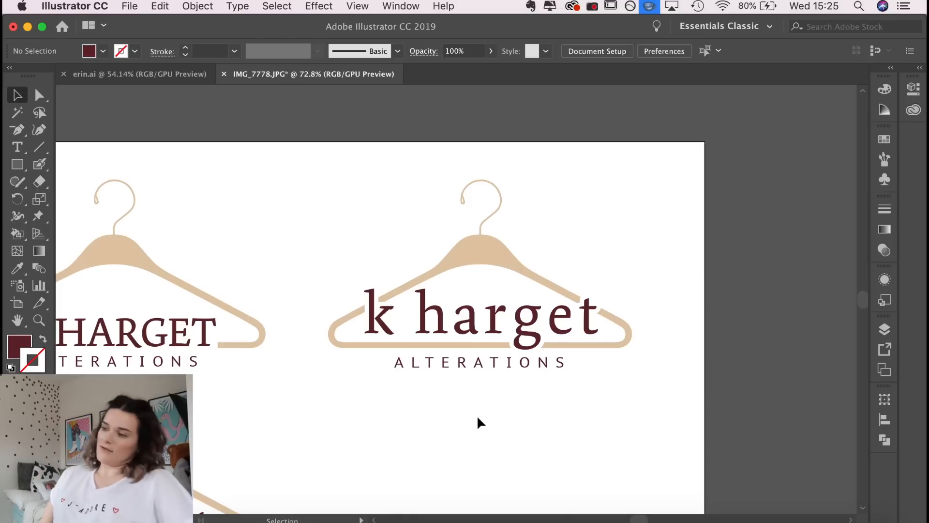
Select the wire hook of the right-hand hanger
click(458, 363)
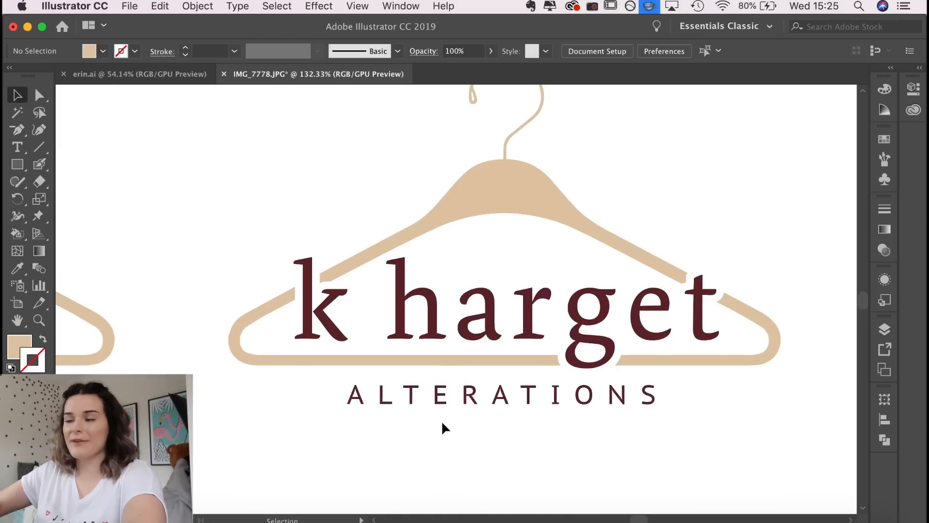
scroll(479, 156, up, 4)
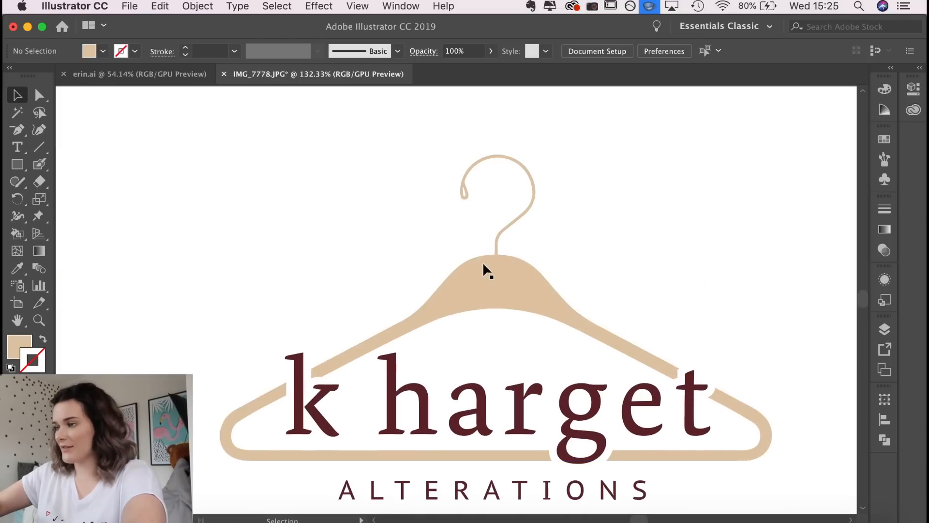
drag(450, 153, 577, 255)
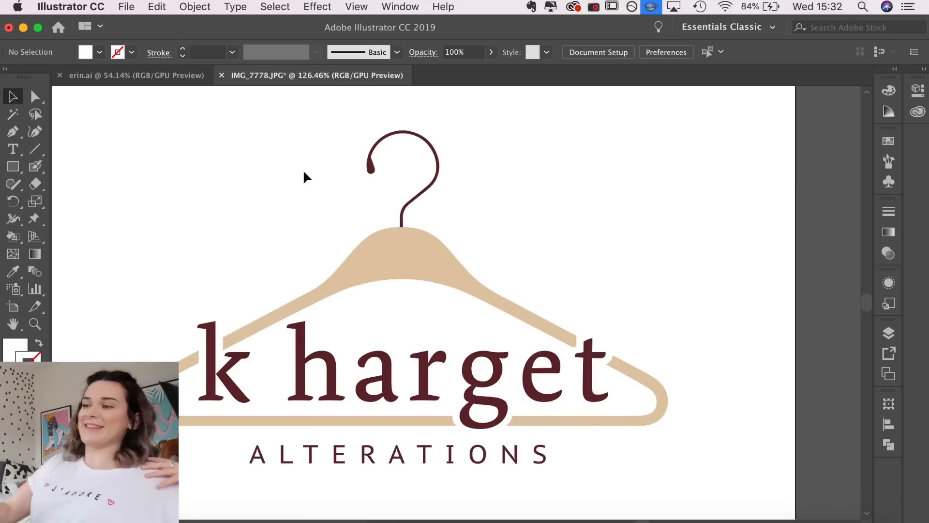
scroll(303, 172, down, 4)
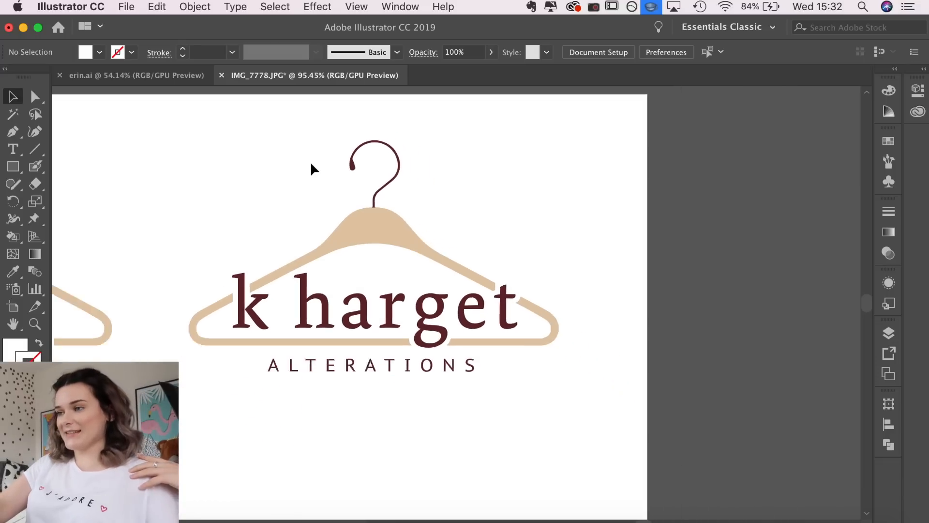
scroll(311, 163, left, 5)
scroll(311, 164, right, 3)
scroll(311, 164, up, 1)
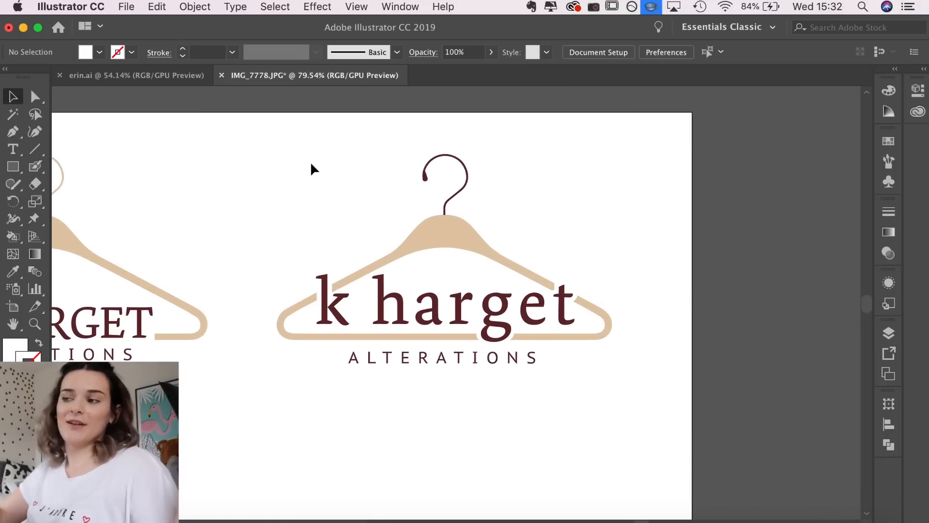
scroll(309, 161, right, 2)
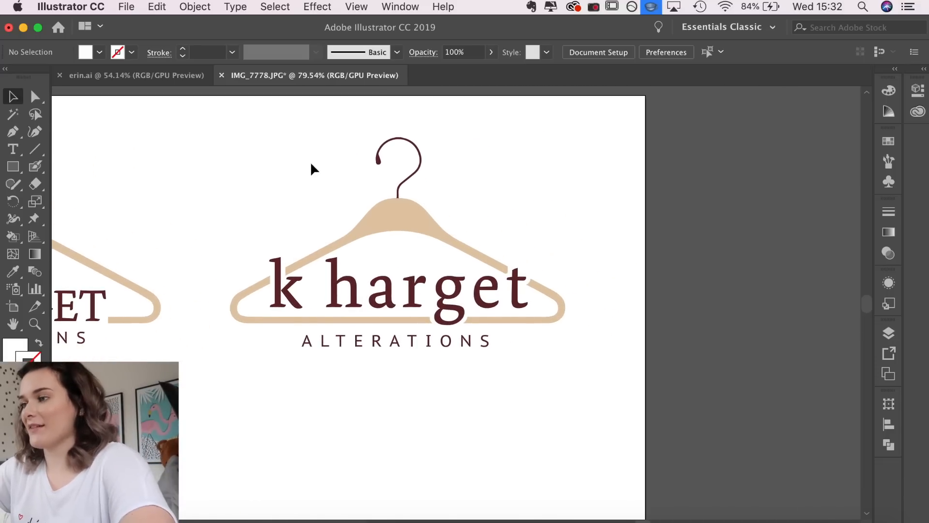
scroll(310, 162, down, 1)
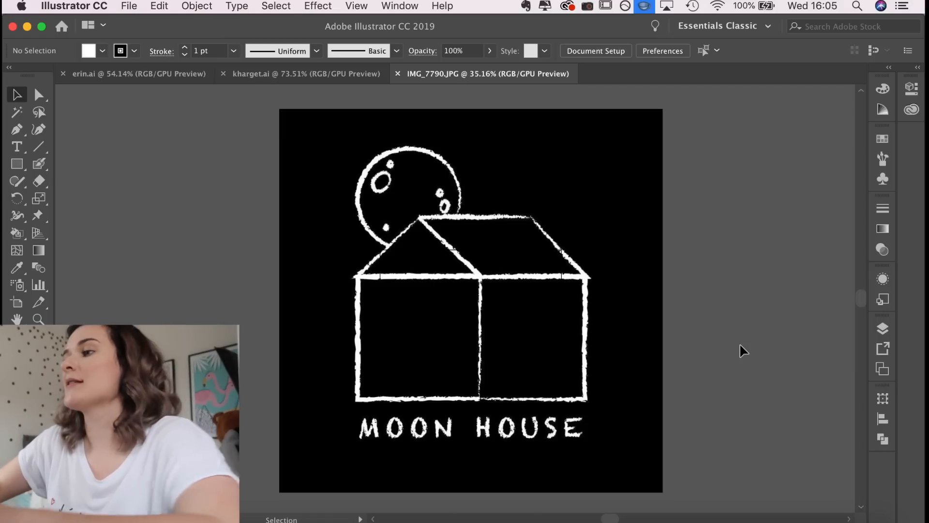
Draw a large white circle from the centre of the blank artboard beside the Moon House sketch
scroll(571, 338, right, 5)
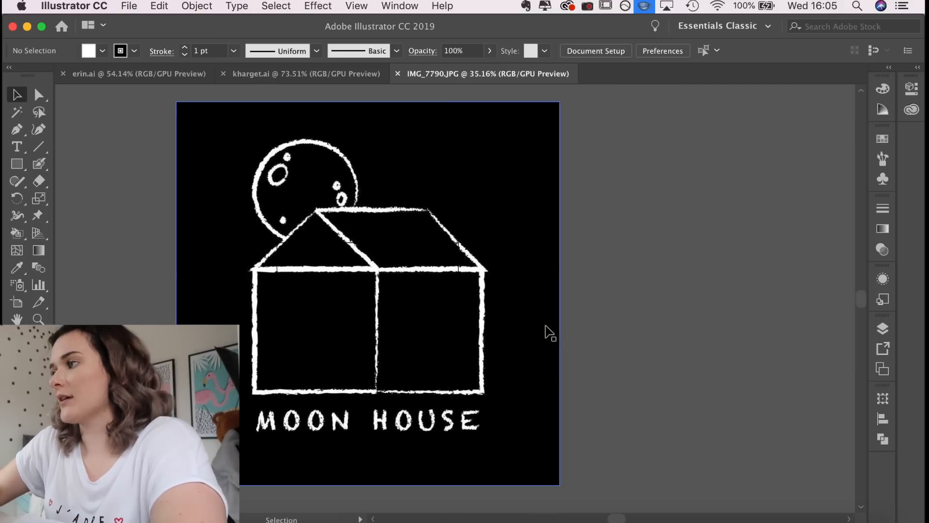
scroll(550, 333, down, 3)
scroll(550, 333, right, 8)
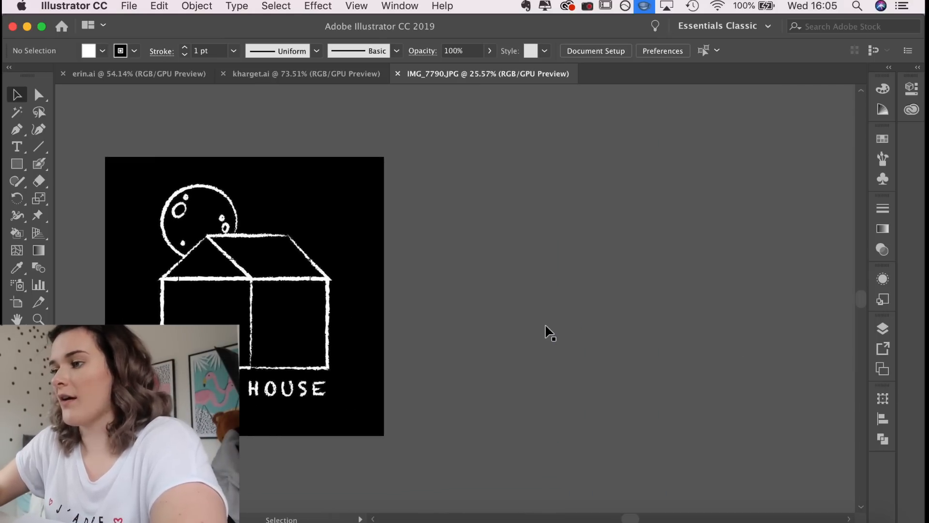
scroll(550, 333, down, 3)
scroll(550, 333, up, 4)
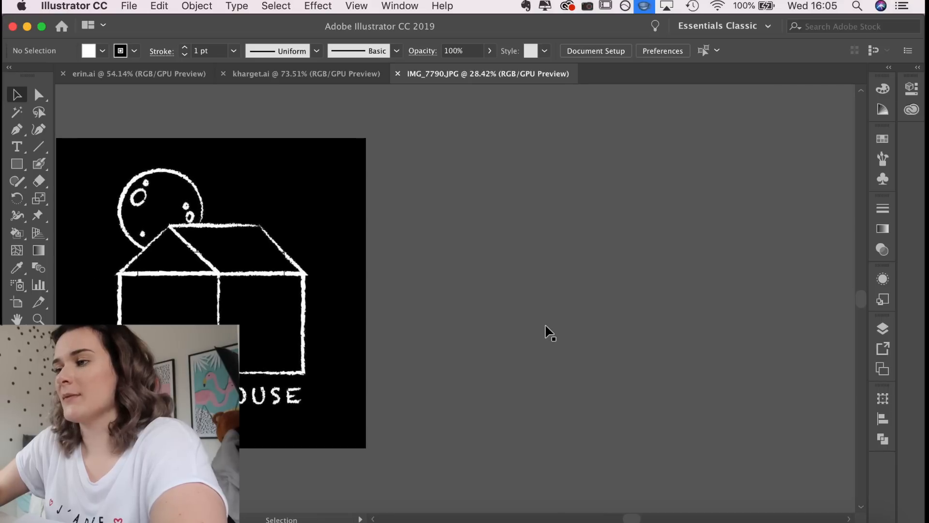
scroll(545, 332, down, 1)
scroll(546, 332, right, 2)
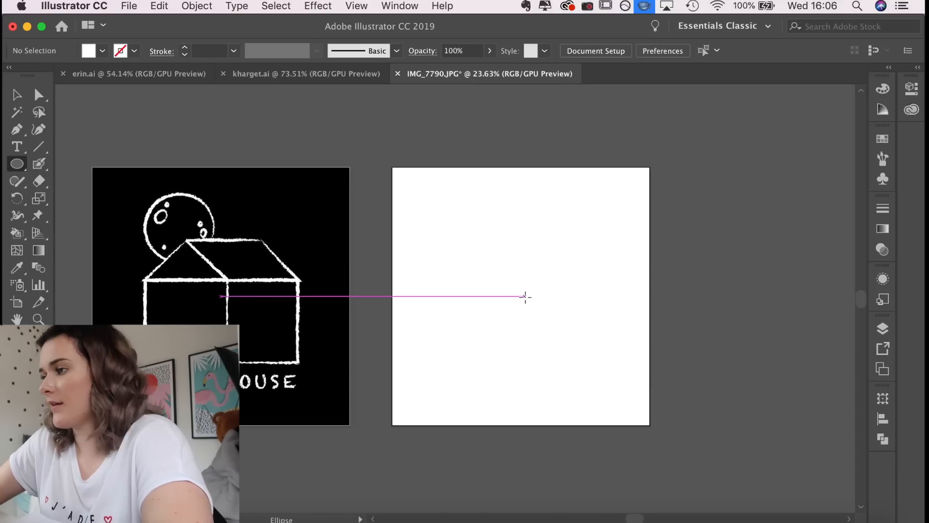
drag(521, 293, 625, 397)
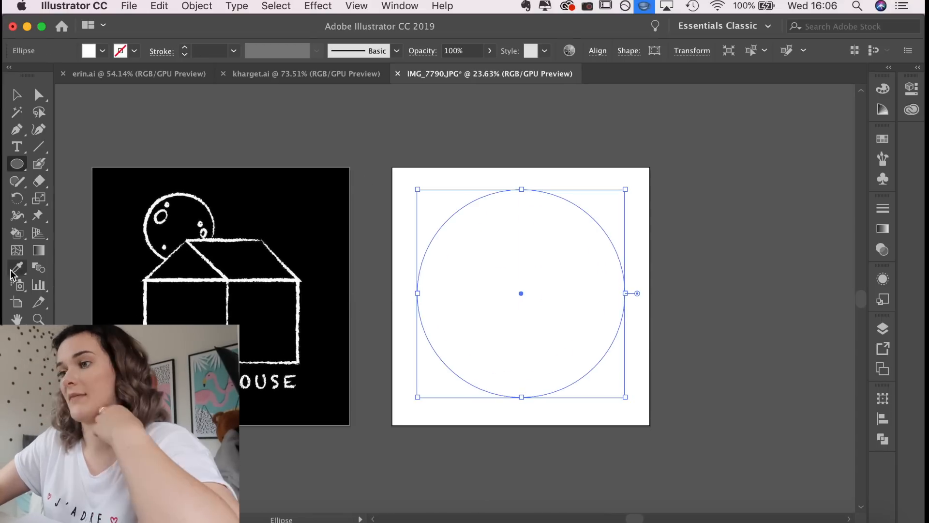
Fill the background rectangle behind the white circle with black at 72% opacity
key(F6)
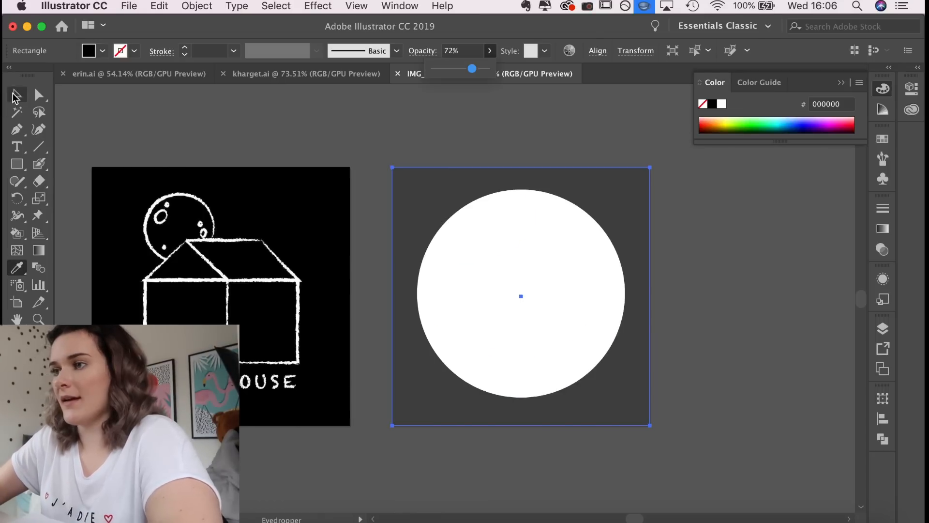
click(16, 96)
click(765, 233)
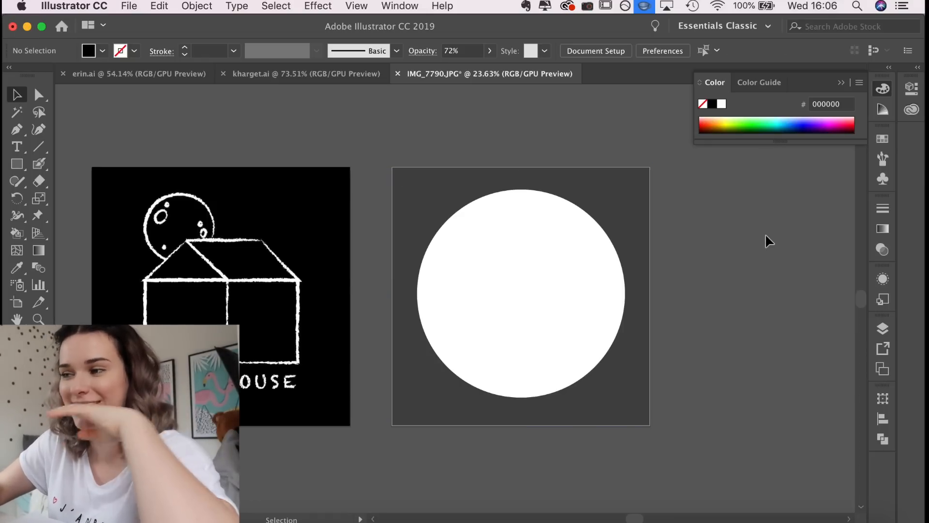
Draw a black square inside the white circle and a polygon set to 3 sides for its roof
click(18, 164)
drag(493, 285, 564, 351)
drag(480, 227, 535, 183)
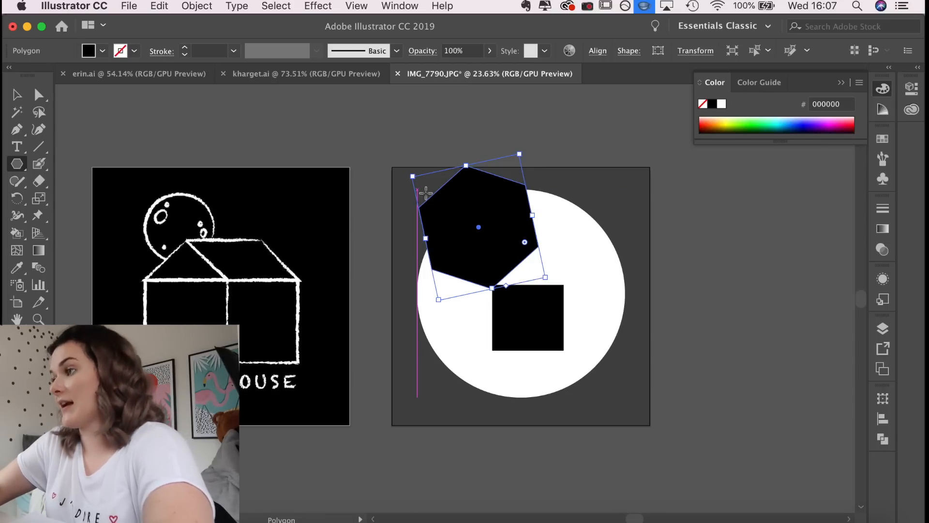
click(629, 51)
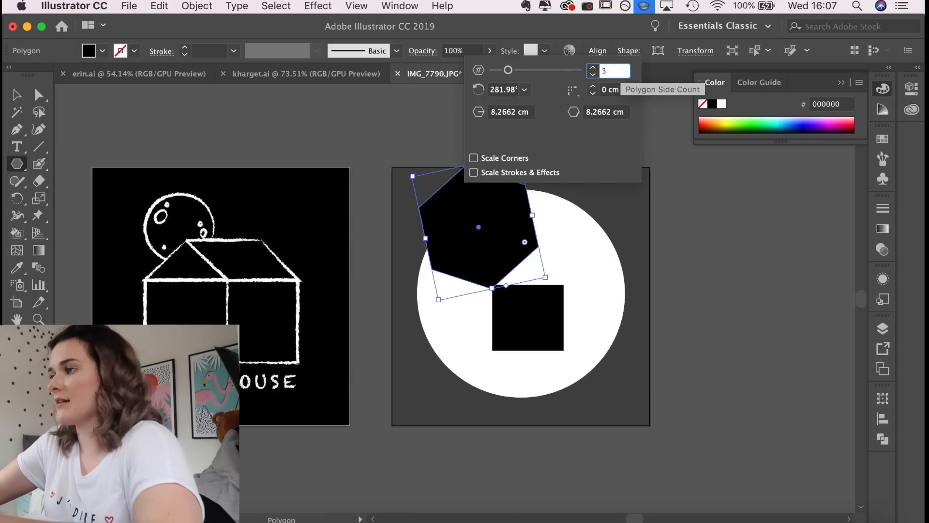
text(3)
key(Return)
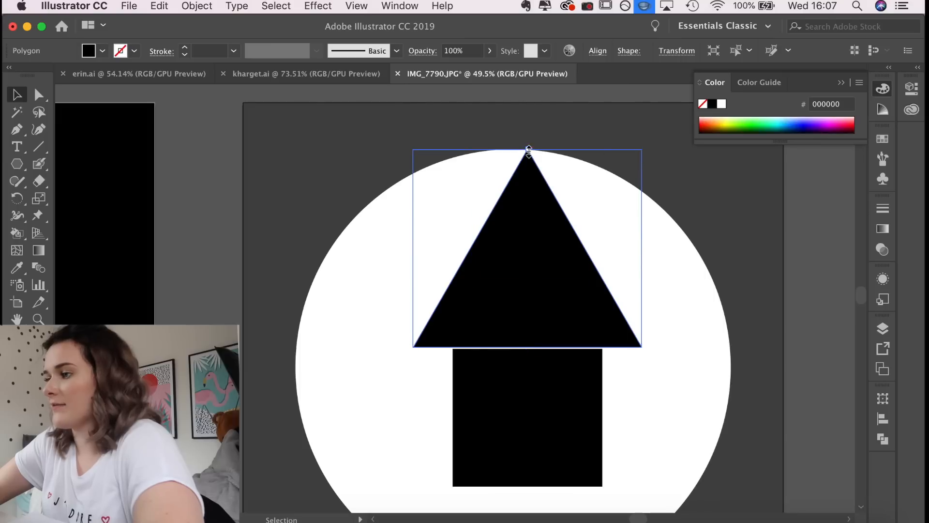
Flatten the triangle into a low roof and move it with the square down to the circle's bottom edge
drag(529, 151, 529, 280)
click(442, 430)
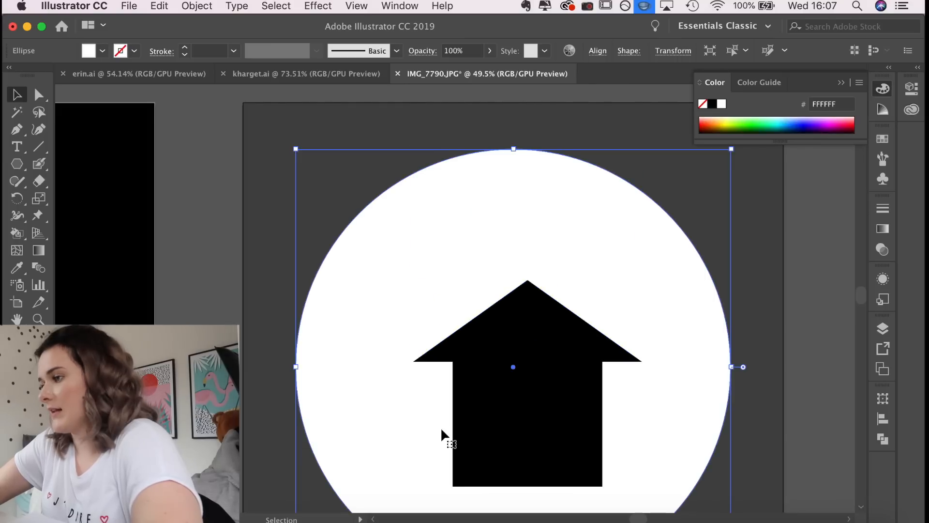
scroll(442, 431, down, 3)
scroll(443, 433, up, 2)
click(532, 385)
shift+click(550, 291)
drag(538, 355, 521, 441)
scroll(520, 443, down, 3)
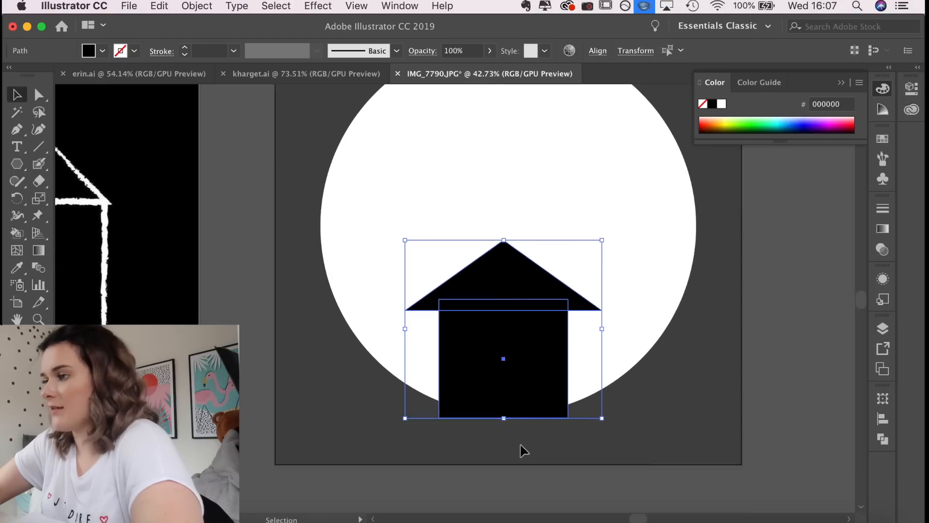
drag(540, 379, 545, 367)
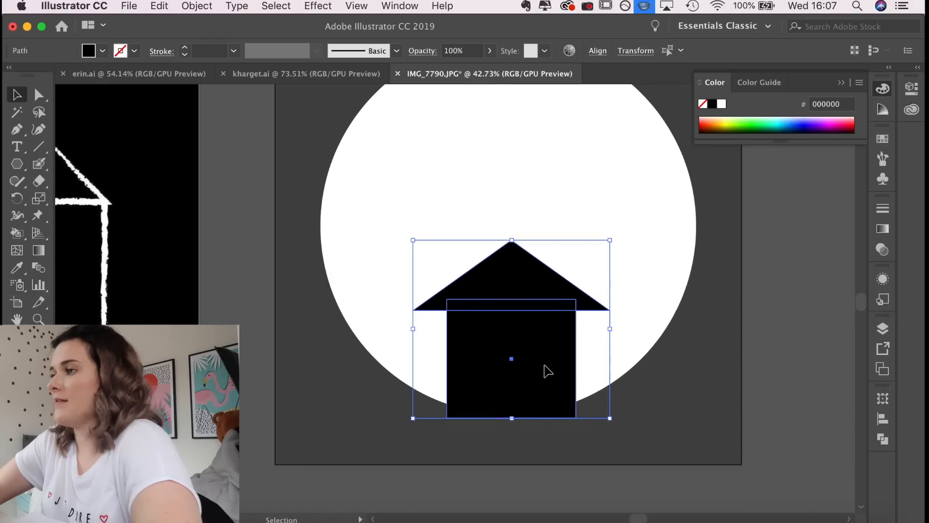
Align the roof, square and white circle to the same horizontal centre
shift+click(583, 209)
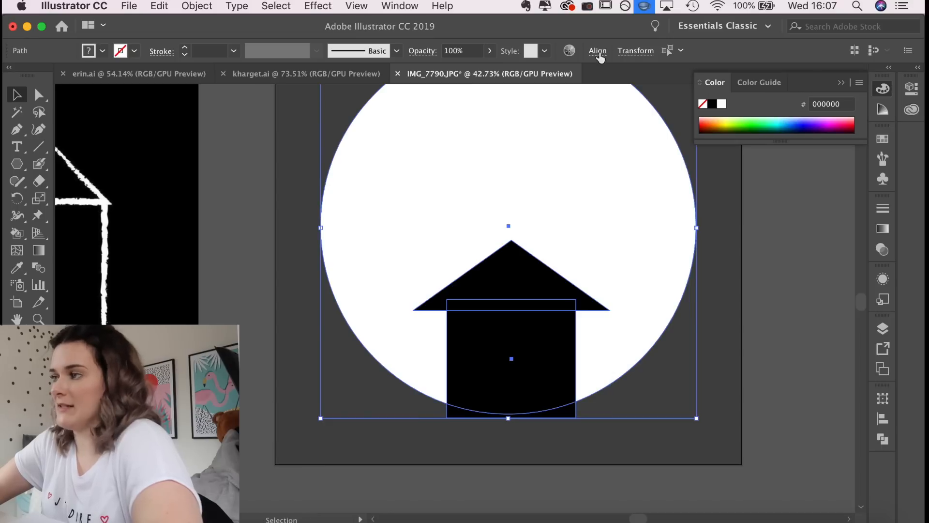
click(600, 54)
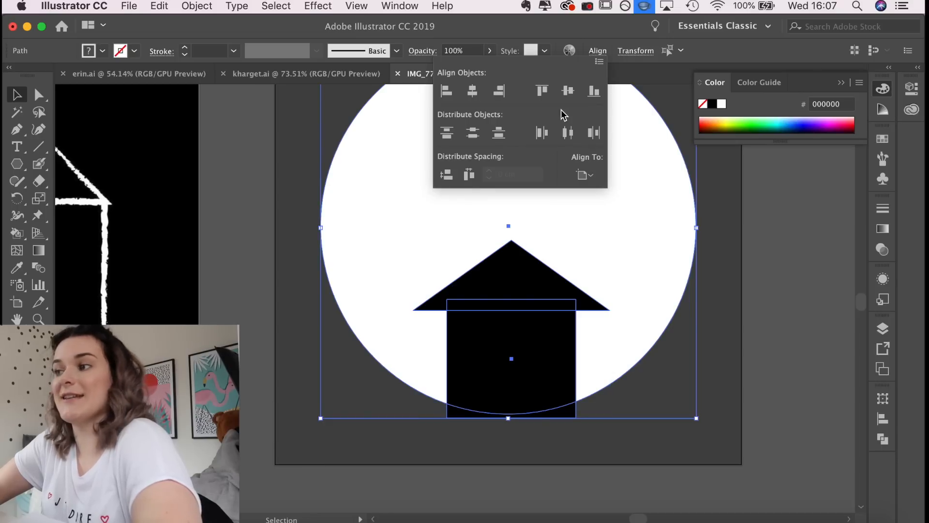
click(472, 92)
key(super+shift+a)
Unite the roof triangle and the square into a single house shape
click(551, 348)
shift+click(524, 274)
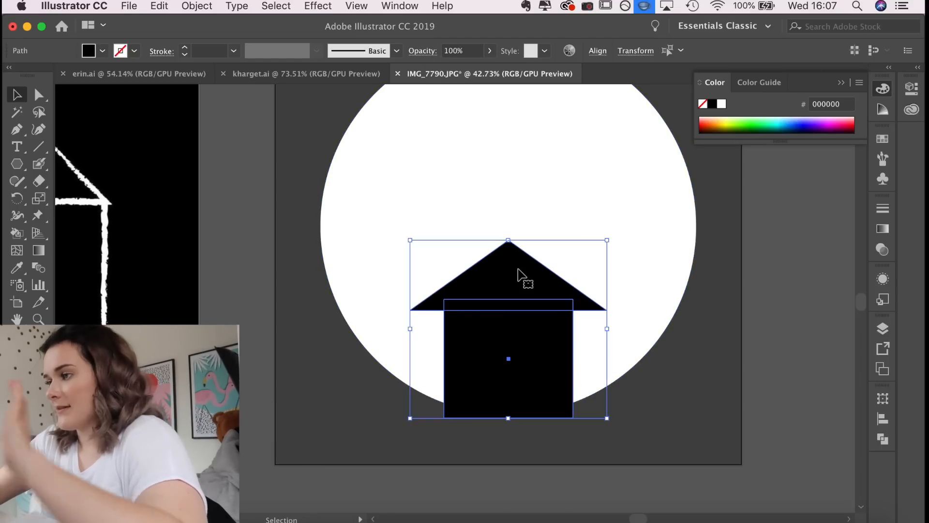
click(884, 440)
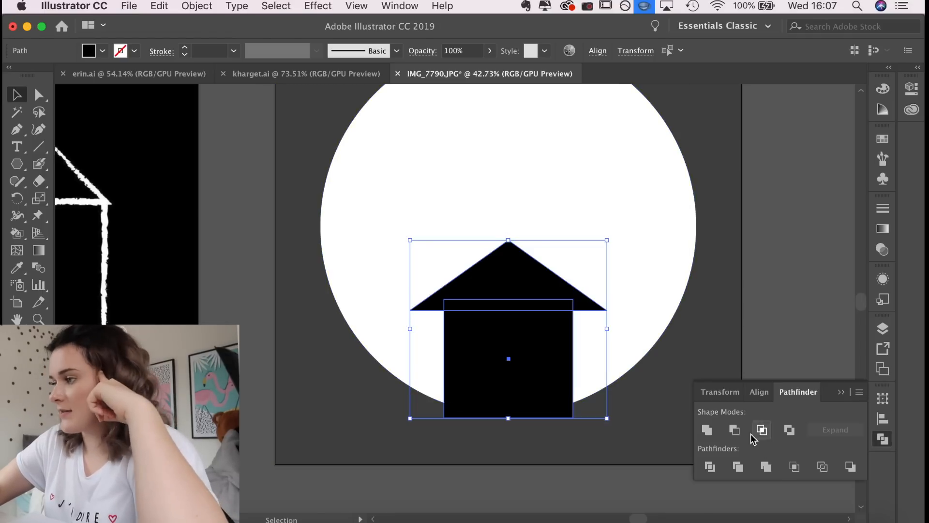
click(714, 432)
click(772, 250)
Cut the black house silhouette out of the white circle with Minus Front and deselect the result
click(512, 370)
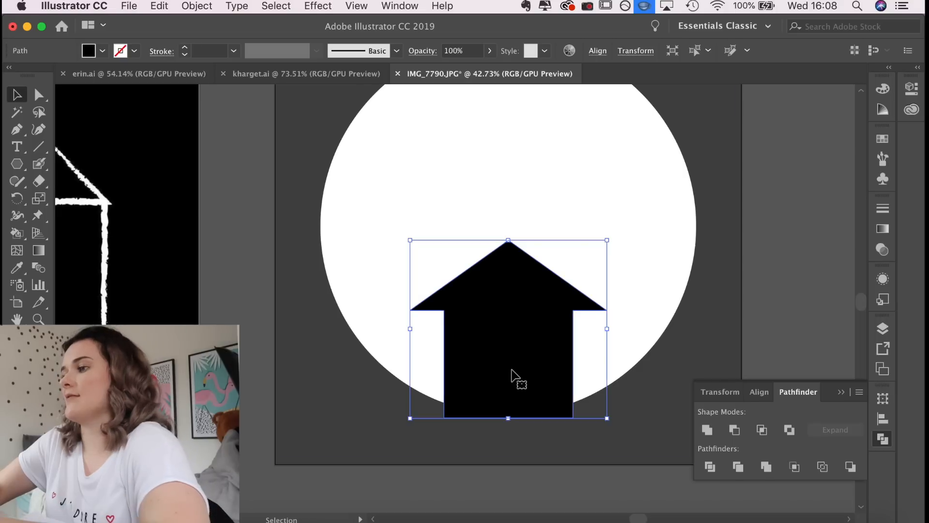
click(596, 102)
scroll(602, 184, up, 5)
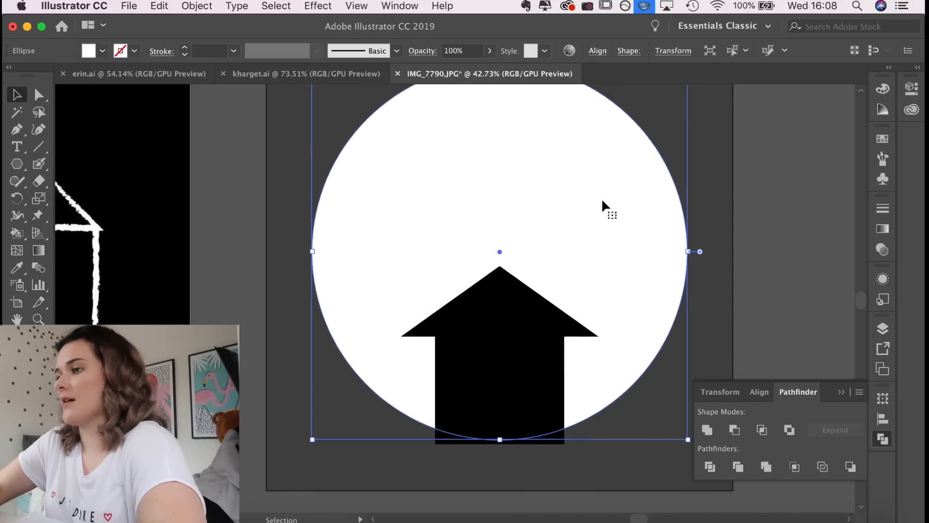
shift+click(489, 417)
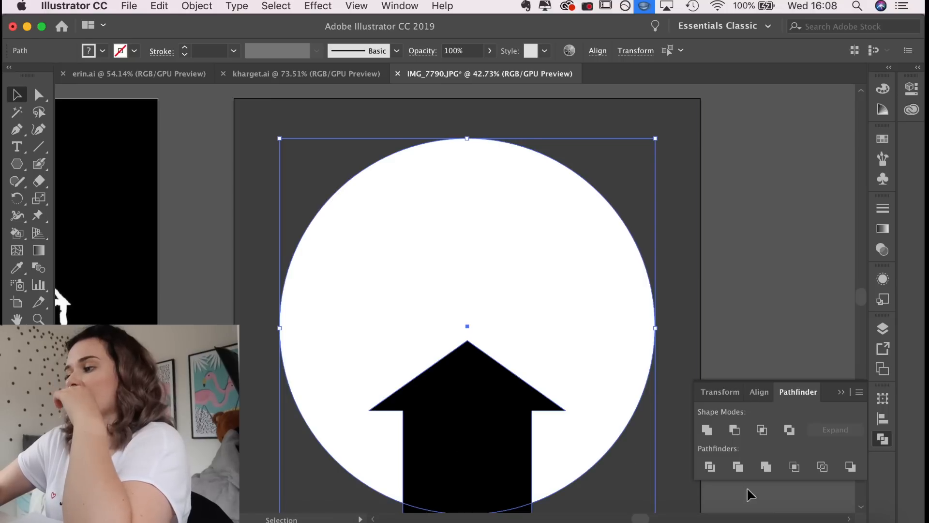
click(735, 430)
key(super+shift+a)
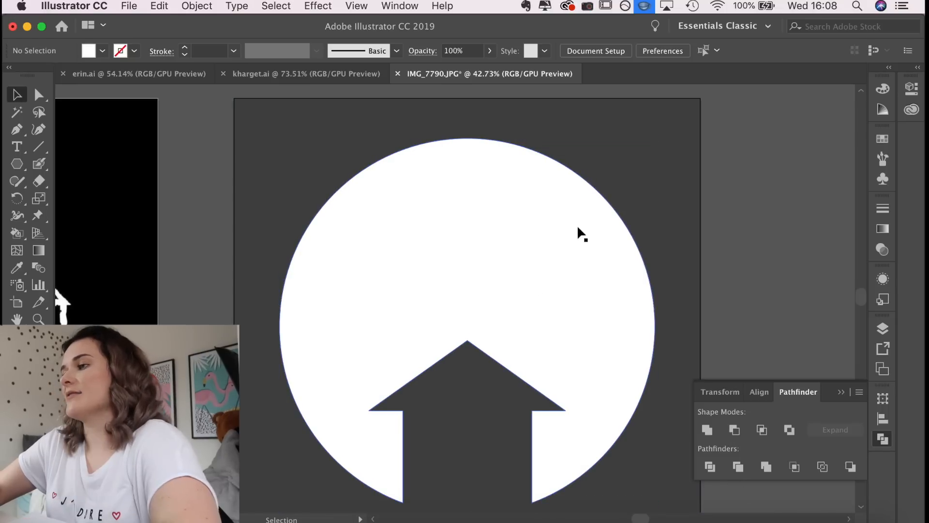
Test-move the cut-out moon and undo both the move and the house cutout
drag(552, 256, 579, 234)
key(super+z)
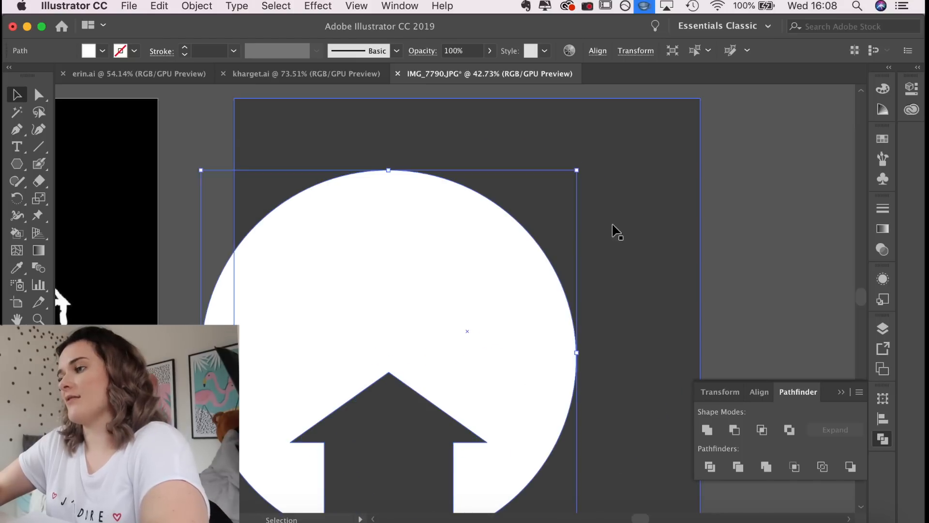
key(super+z)
click(781, 224)
key(super+z)
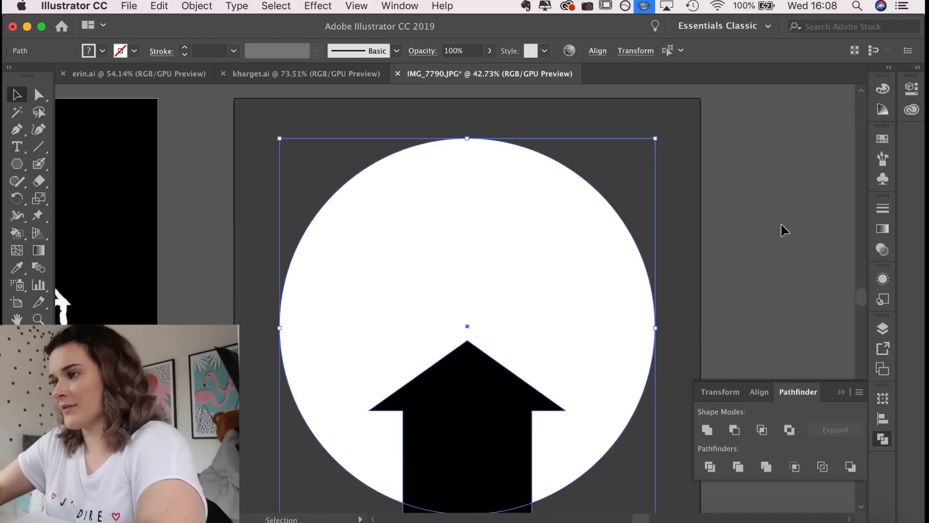
Duplicate the white circle and black house together across the artboard to make two rows of three
scroll(754, 219, down, 5)
scroll(754, 220, right, 7)
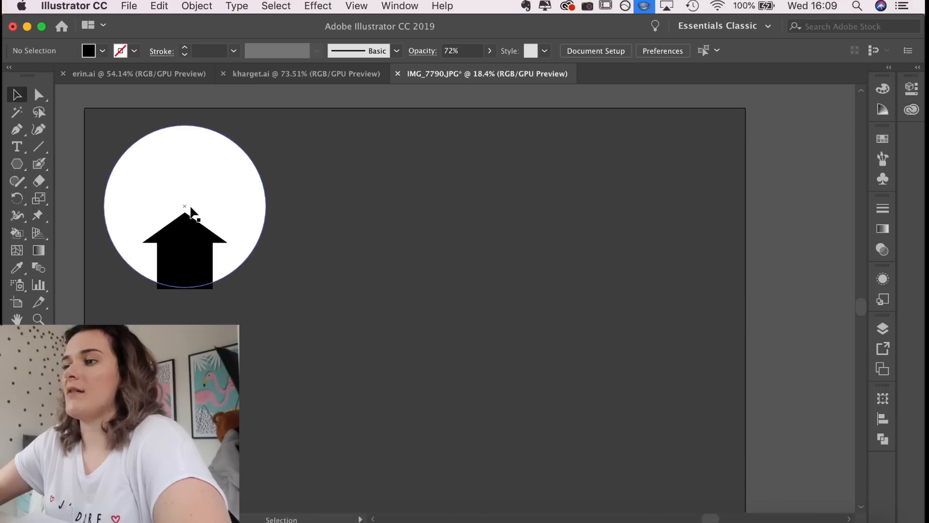
click(193, 270)
shift+click(218, 170)
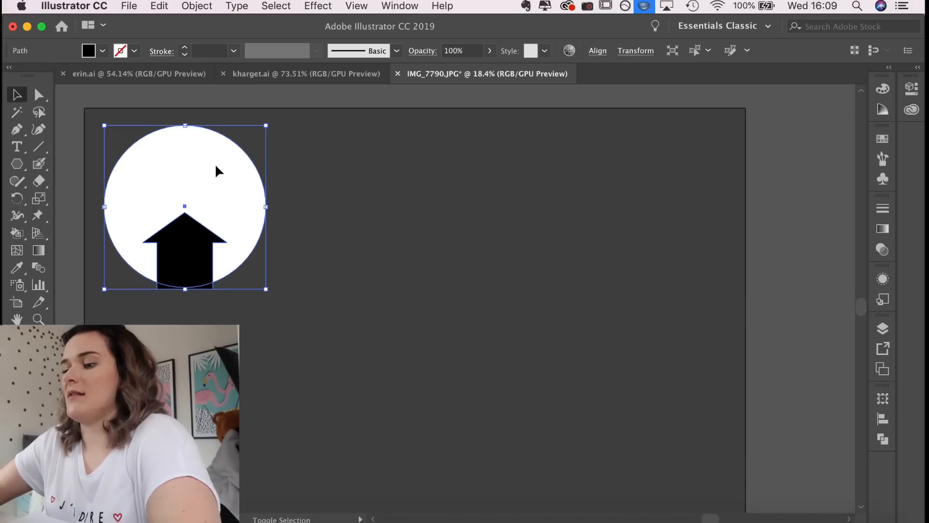
drag(217, 170, 628, 171)
drag(628, 172, 431, 381)
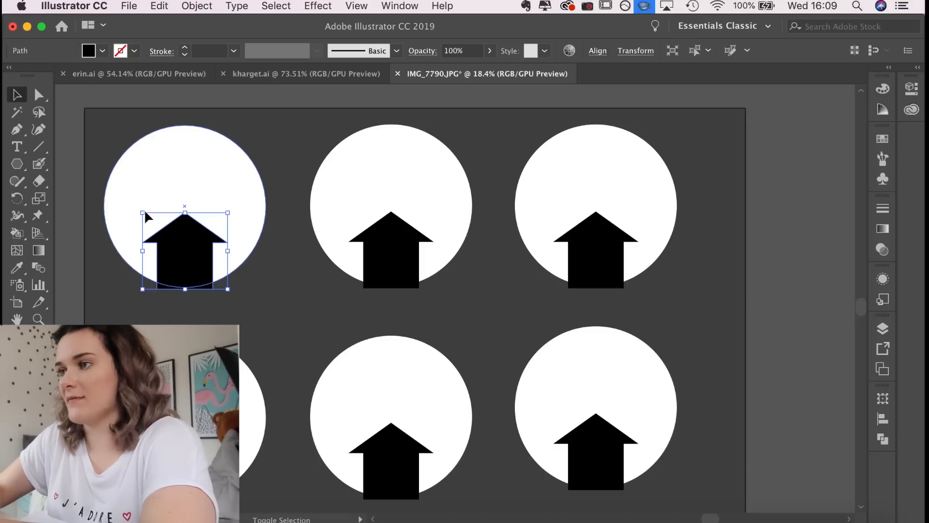
Cut the house out of the first circle, and enlarge and centre the house in the second copy to cut it out too
shift+click(198, 153)
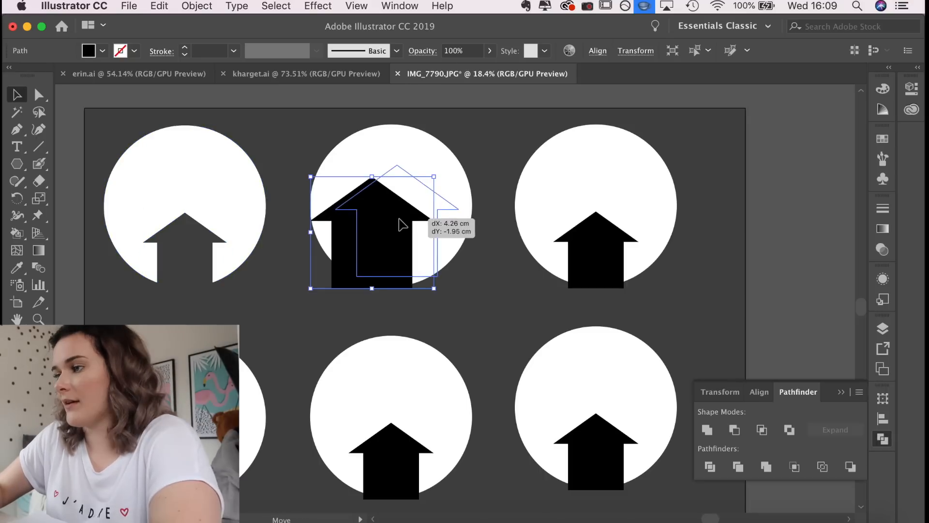
drag(399, 226, 398, 232)
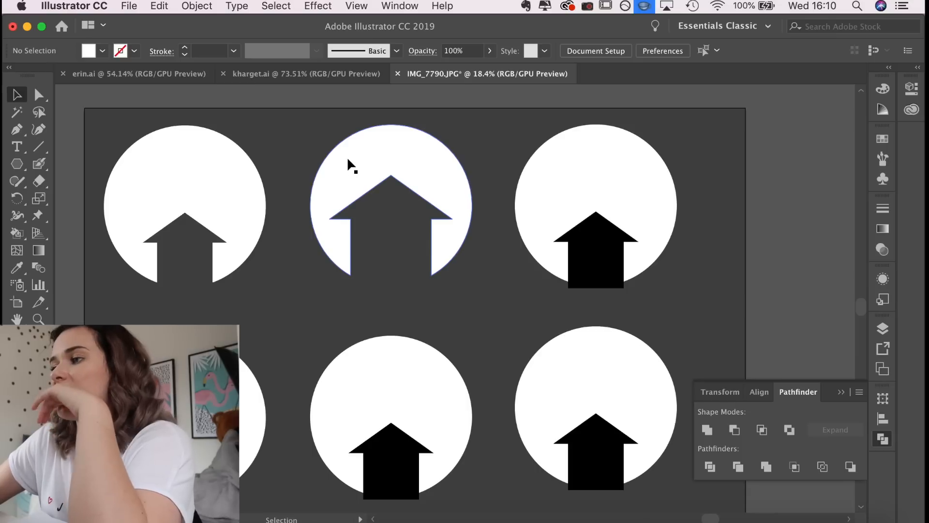
Compare the cut-out moon variations with the client's original Moon House drawing
scroll(212, 393, down, 1)
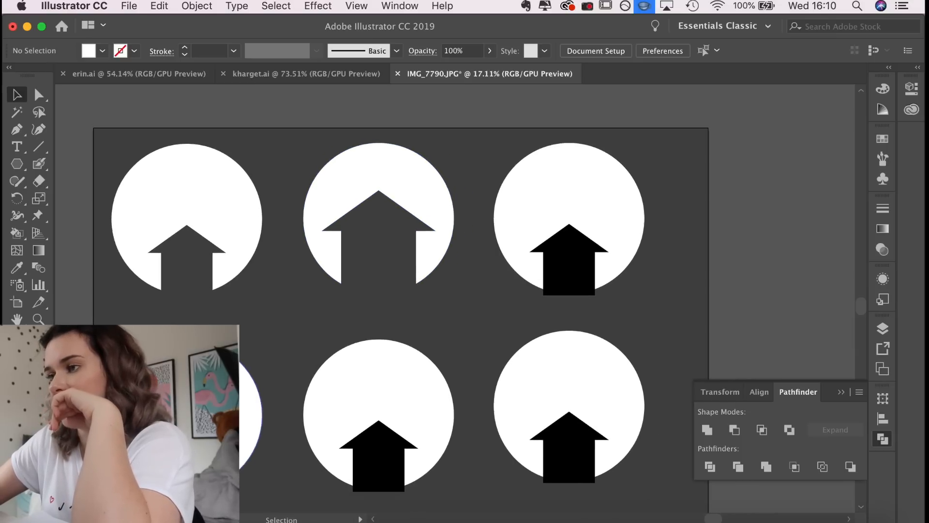
scroll(169, 300, left, 5)
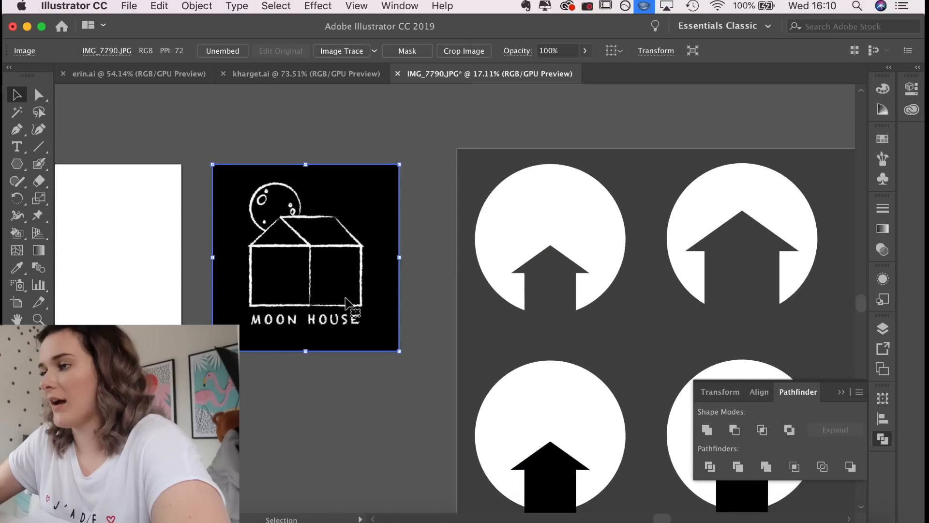
scroll(345, 303, right, 3)
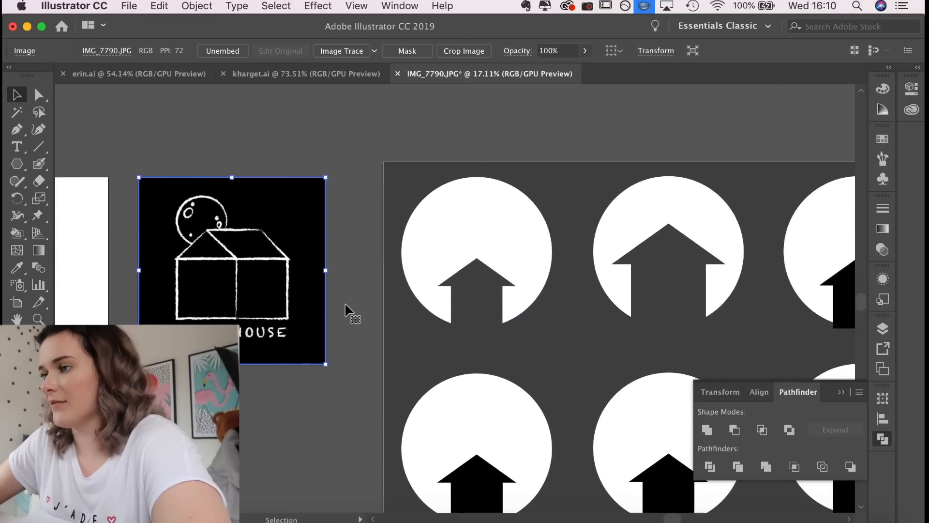
click(654, 179)
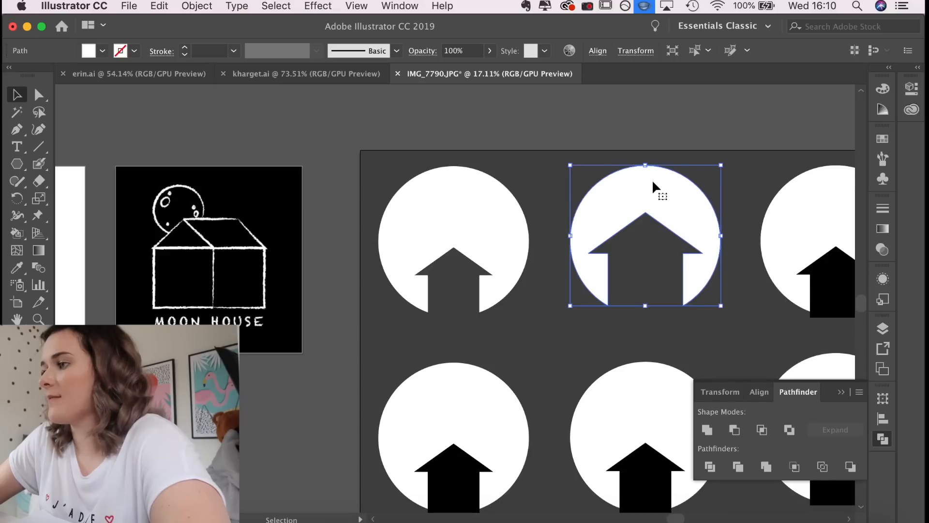
scroll(317, 237, down, 3)
scroll(317, 237, right, 3)
scroll(301, 237, up, 2)
scroll(301, 237, right, 2)
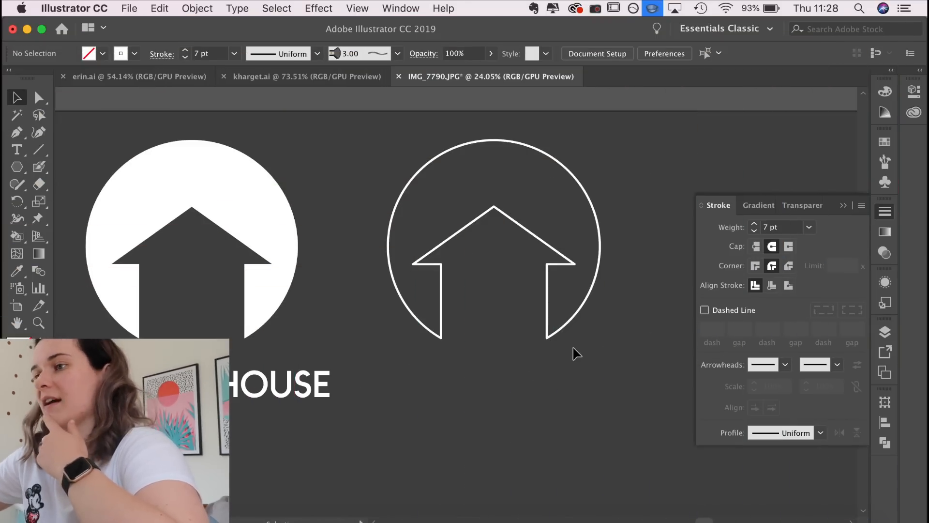
Draw a circle centred on the outlined moon-and-house shape and enlarge it concentrically beyond the moon's outline
drag(19, 170, 53, 202)
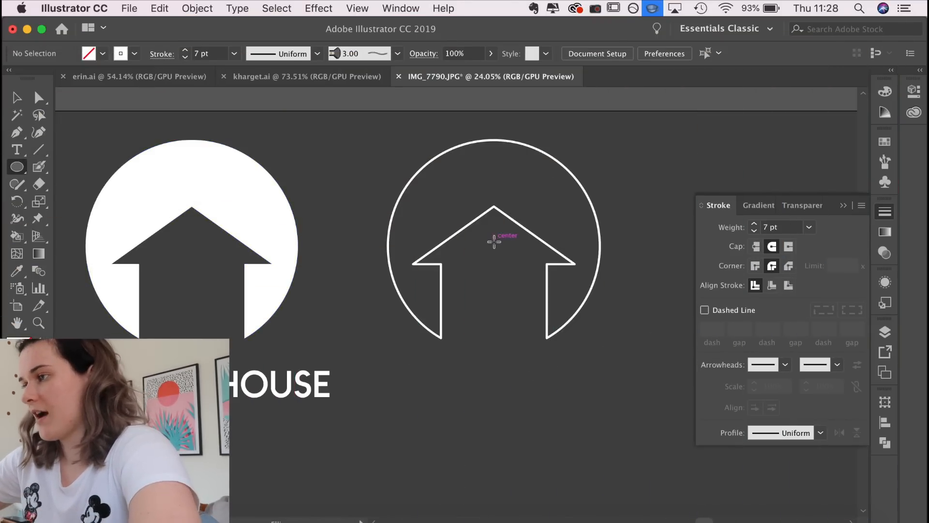
drag(535, 266, 599, 305)
key(Down)
key(Down)
key(Down)
key(Down)
key(Down)
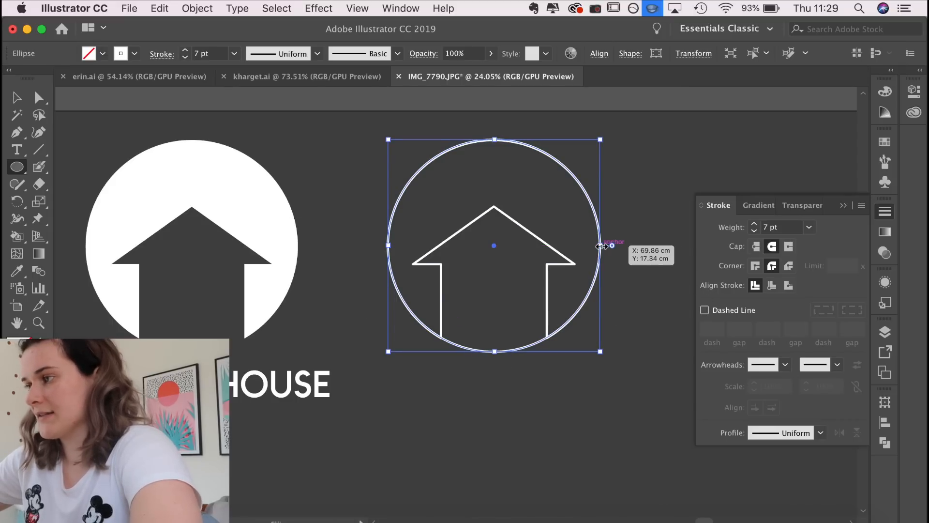
drag(602, 246, 633, 248)
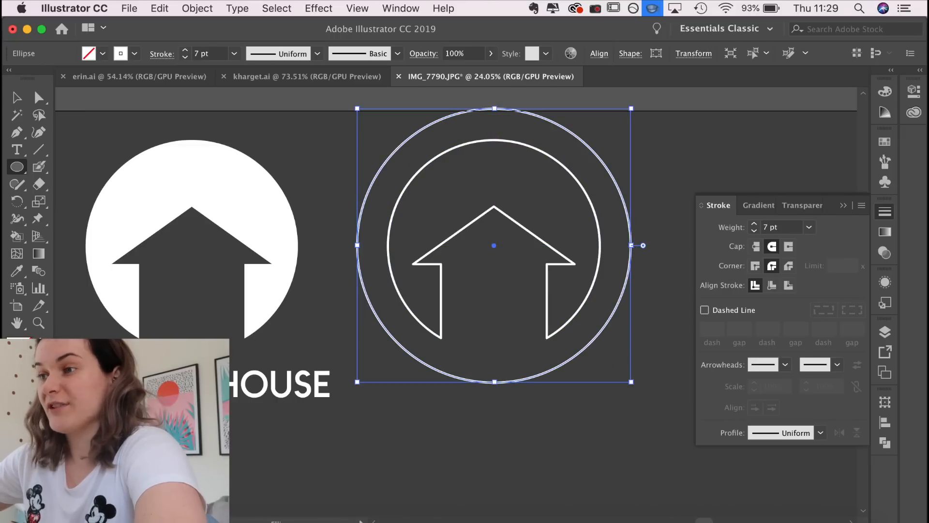
Add the white text MOON HOUSE along the lower curve of the outer circle and centre-align it
click(17, 149)
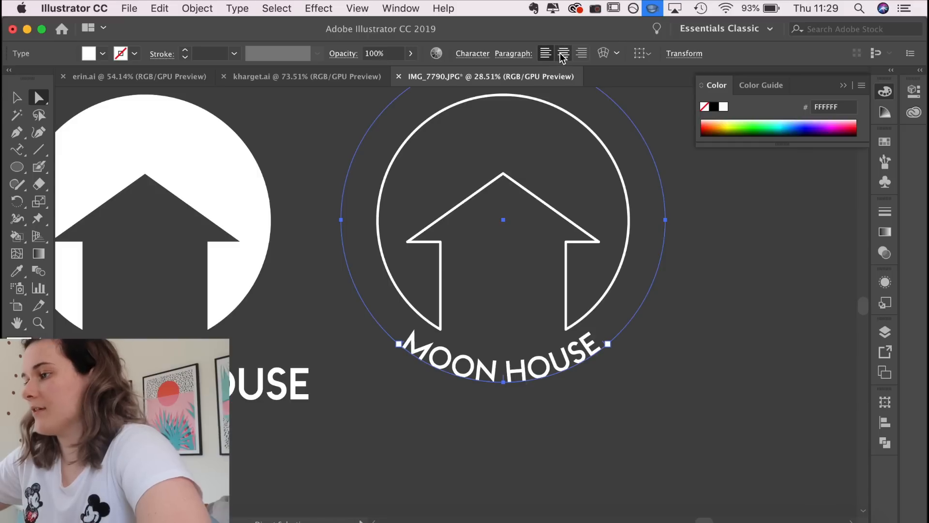
click(562, 54)
click(583, 455)
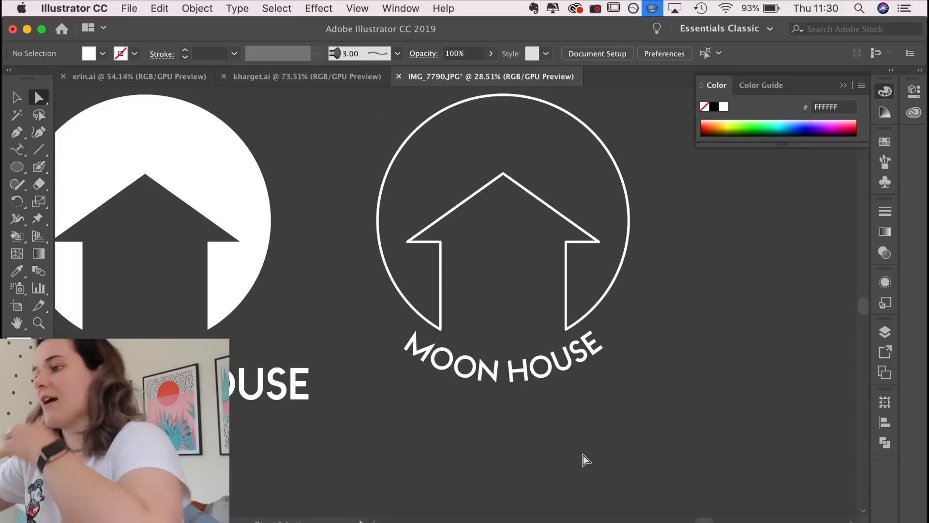
Examine the outlined moon-and-house logo with its curved lettering and the stars inside the moon
scroll(583, 455, up, 1)
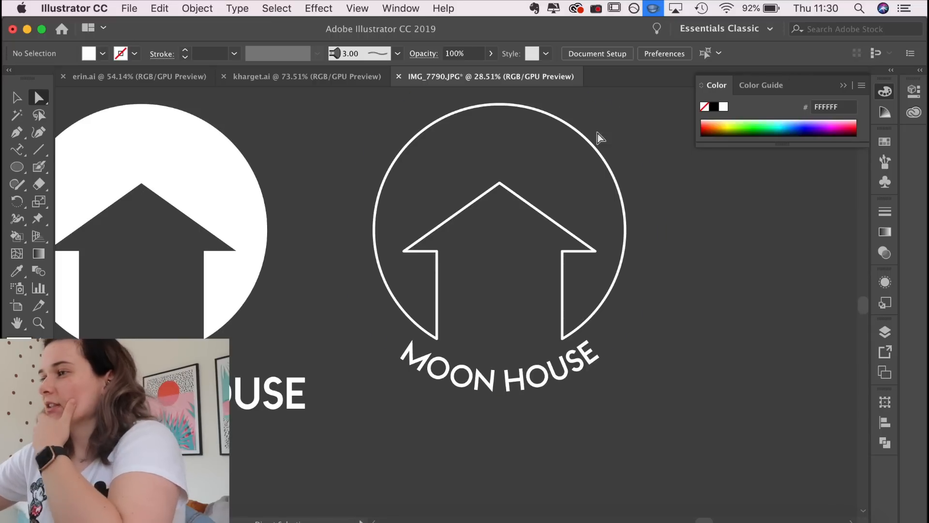
click(569, 128)
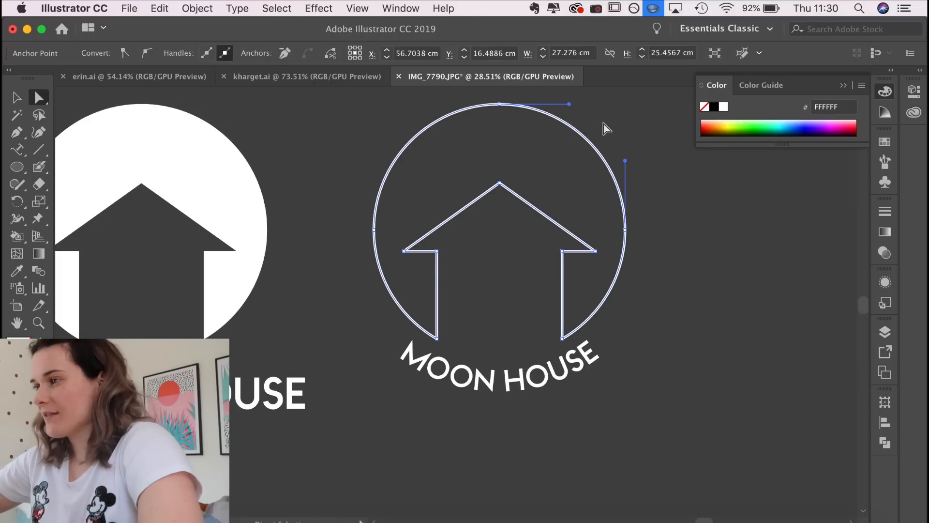
scroll(598, 143, up, 2)
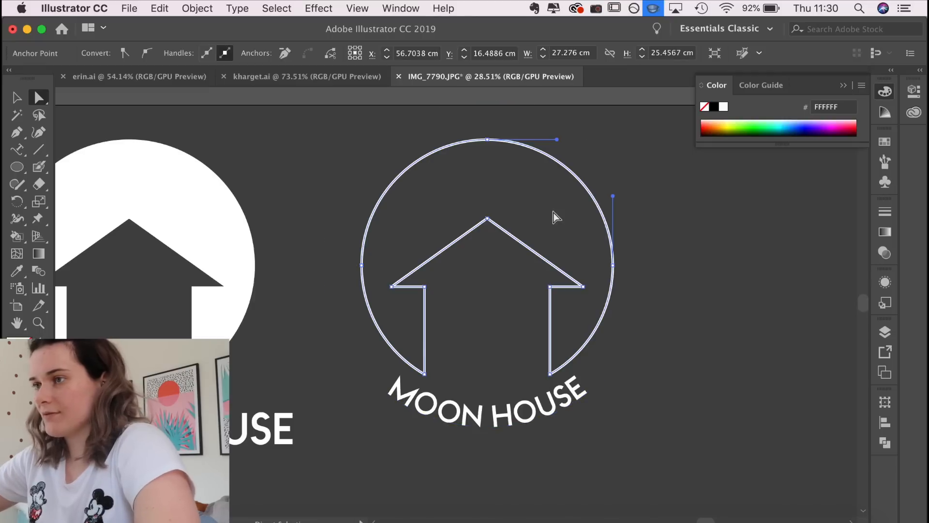
key(v)
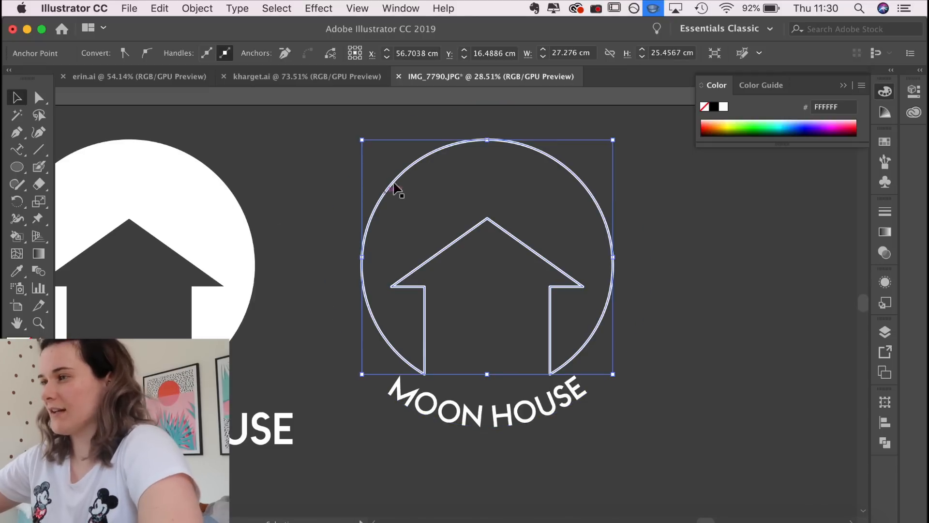
click(594, 147)
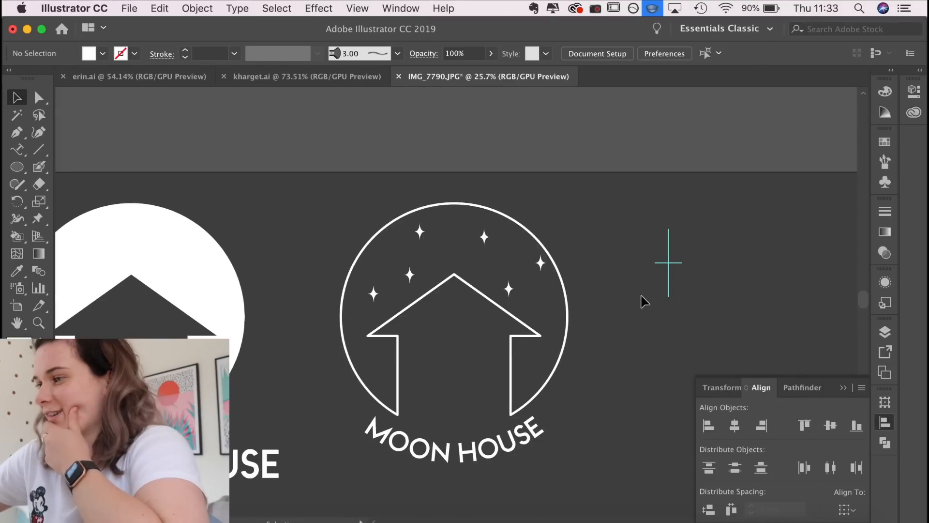
scroll(644, 301, right, 3)
scroll(644, 301, down, 1)
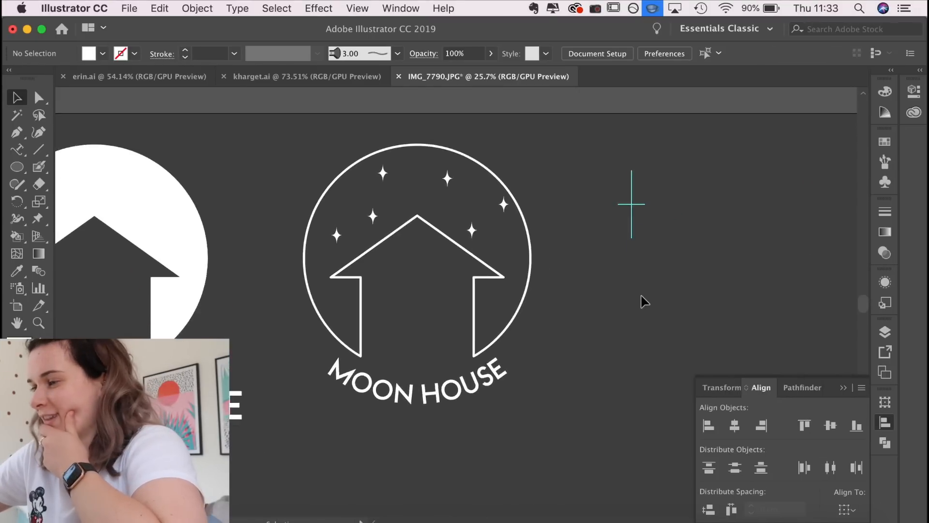
scroll(564, 408, down, 2)
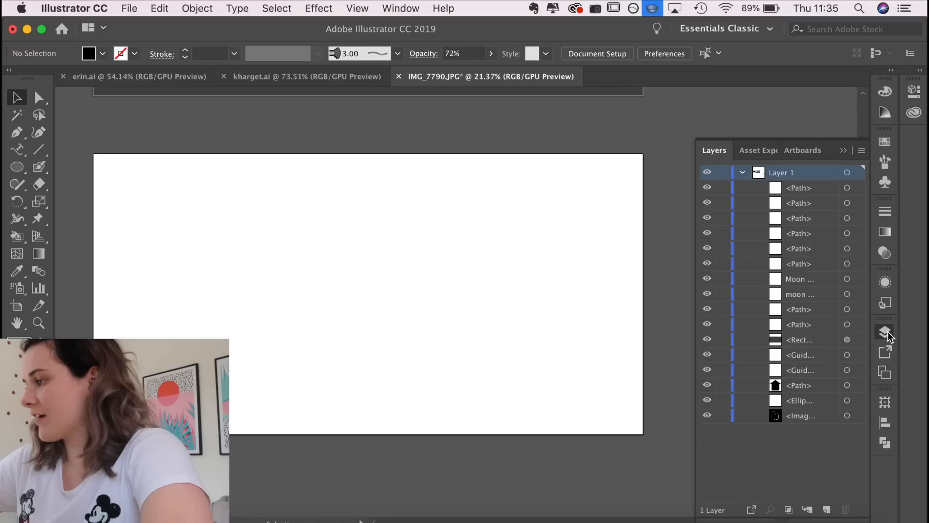
Switch to Finder and bring the crescent moon artwork from the Desktop folder onto the blank white artboard in Illustrator
click(886, 332)
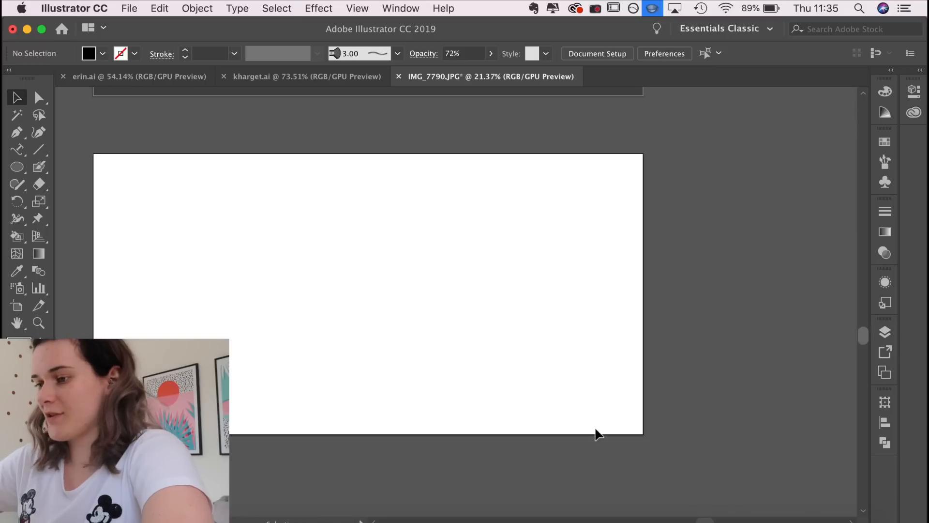
key(super+Tab)
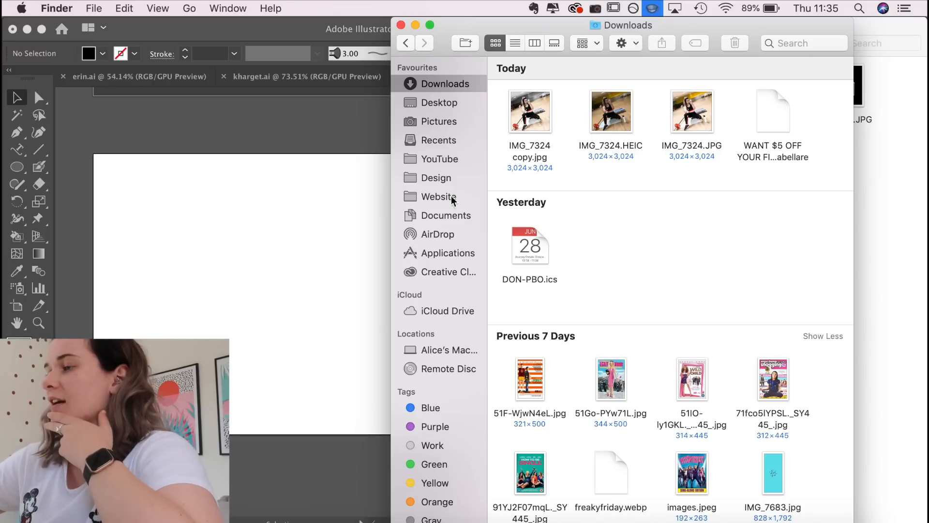
click(444, 106)
drag(559, 134, 412, 388)
click(251, 269)
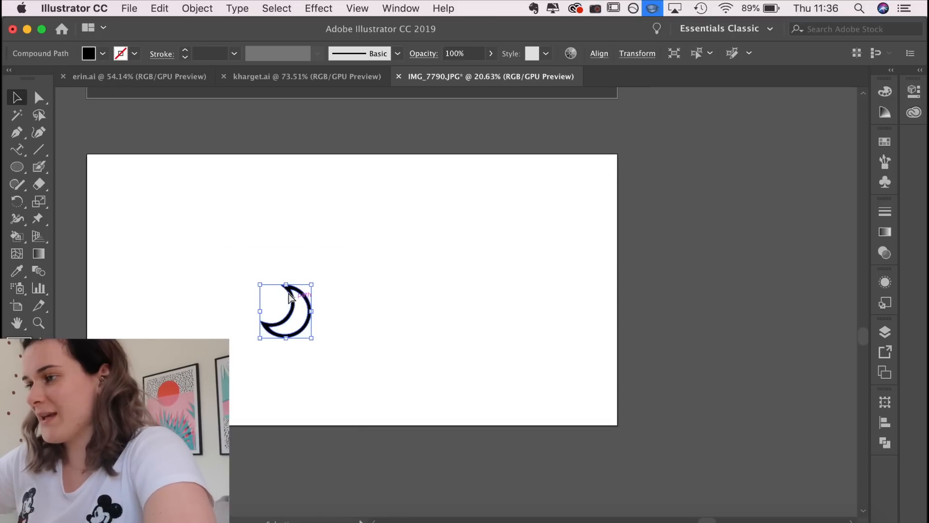
Move the black crescent outline away from its white background shape and delete the leftover background
drag(289, 293, 250, 233)
click(294, 278)
key(Delete)
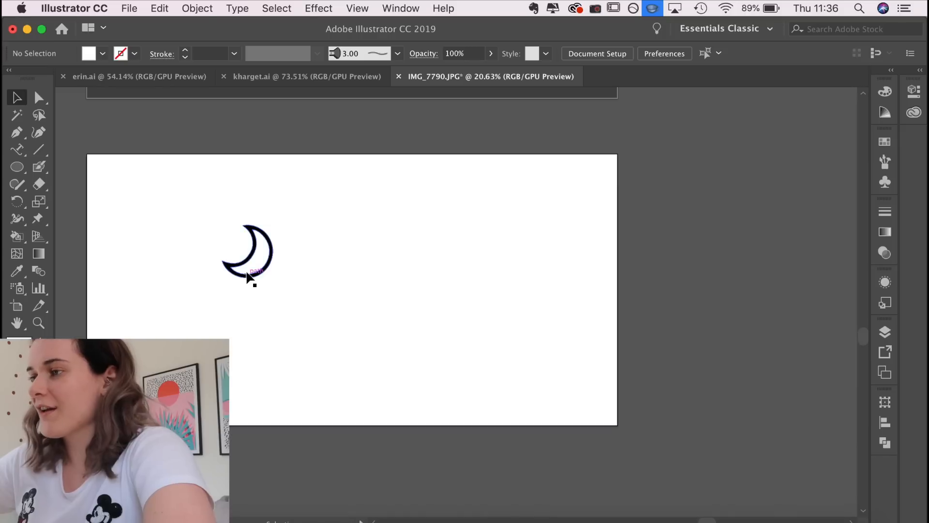
Draw an unfilled circle with an 8 pt black stroke around the crescent moon and select the crescent
scroll(248, 276, up, 1)
scroll(247, 276, left, 2)
click(17, 167)
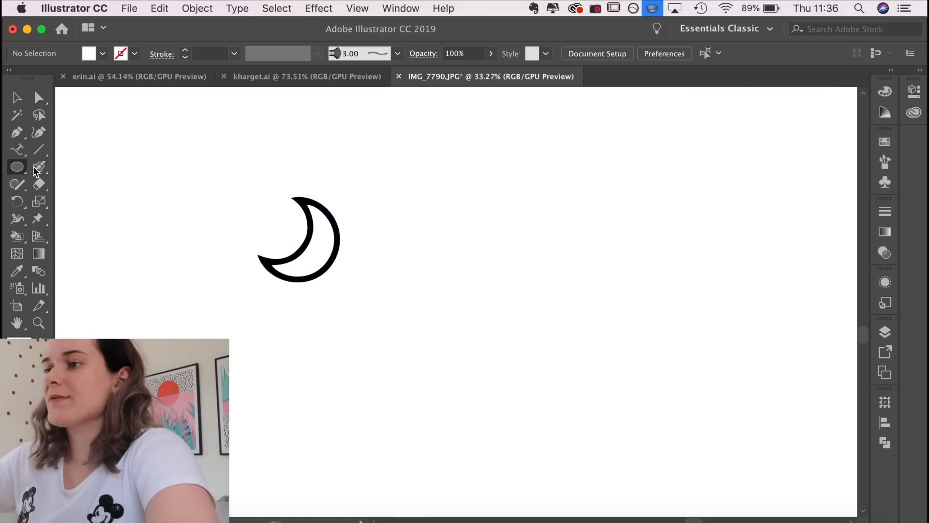
drag(25, 166, 73, 201)
drag(310, 240, 458, 282)
scroll(458, 282, up, 3)
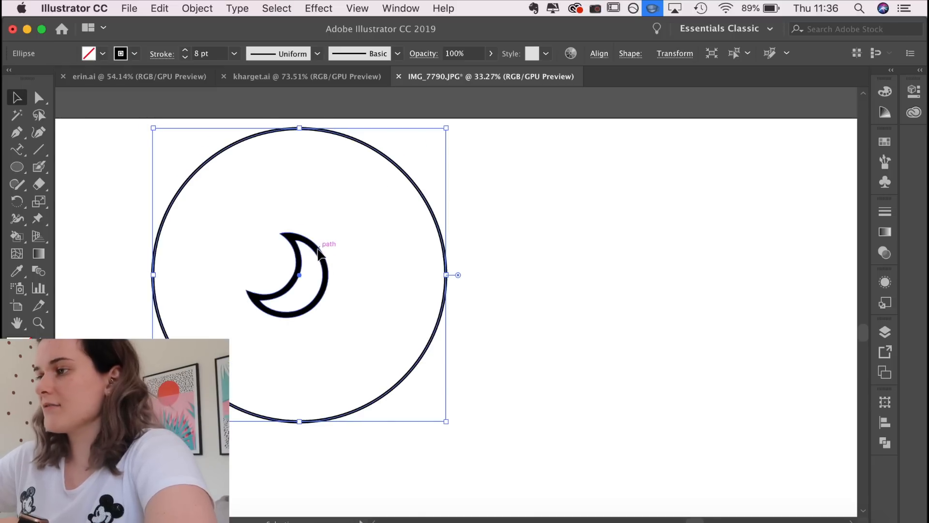
click(319, 252)
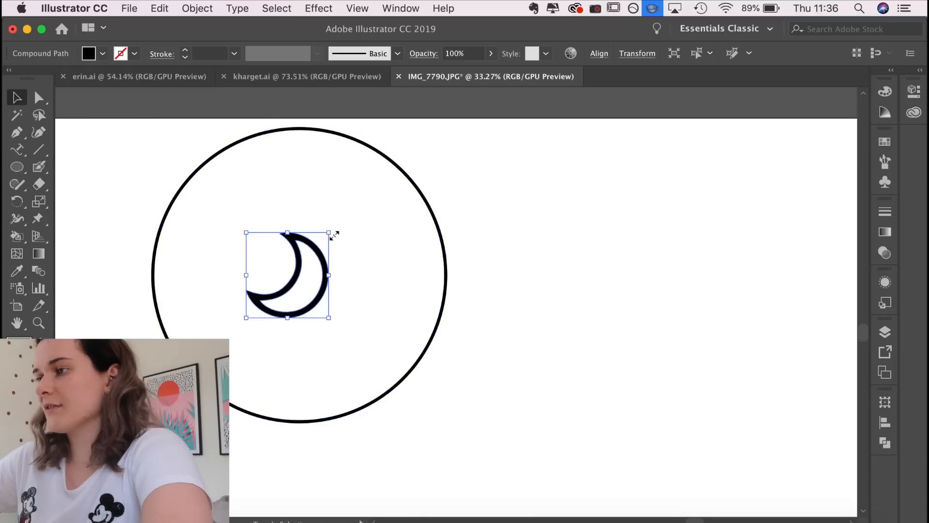
Scale down the crescent moon and place it in the upper-left part of the circle
drag(331, 233, 284, 205)
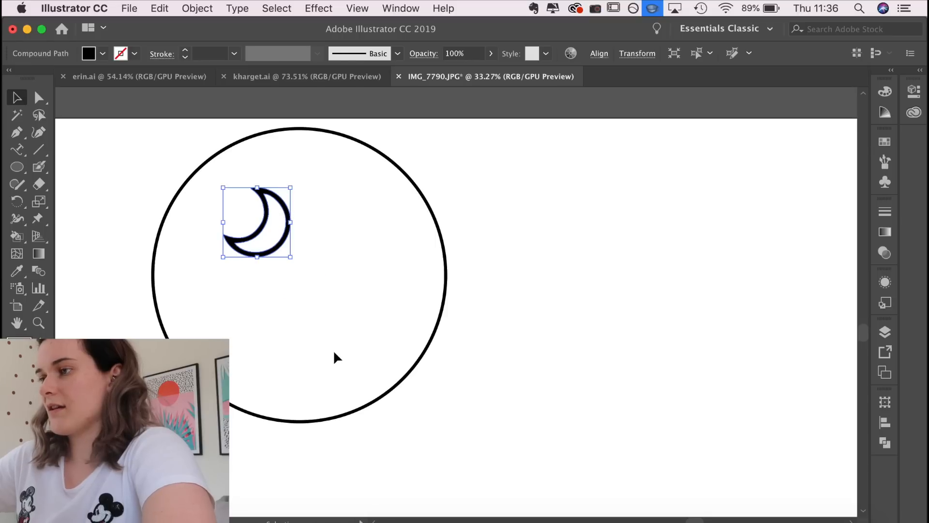
click(566, 399)
Bring the black house silhouette from the white circle beside the artboards into the outlined circle, centred below the crescent
scroll(560, 400, down, 3)
scroll(561, 400, up, 5)
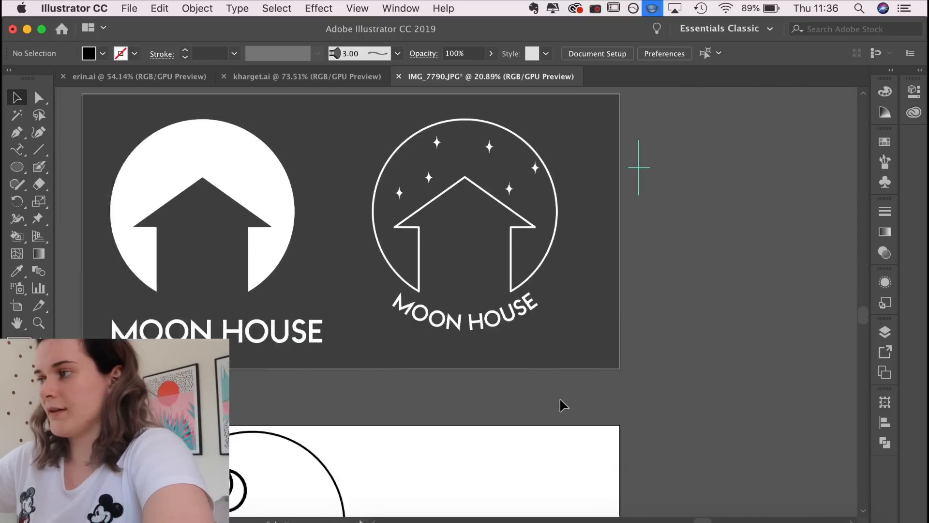
scroll(559, 397, right, 10)
scroll(560, 397, down, 5)
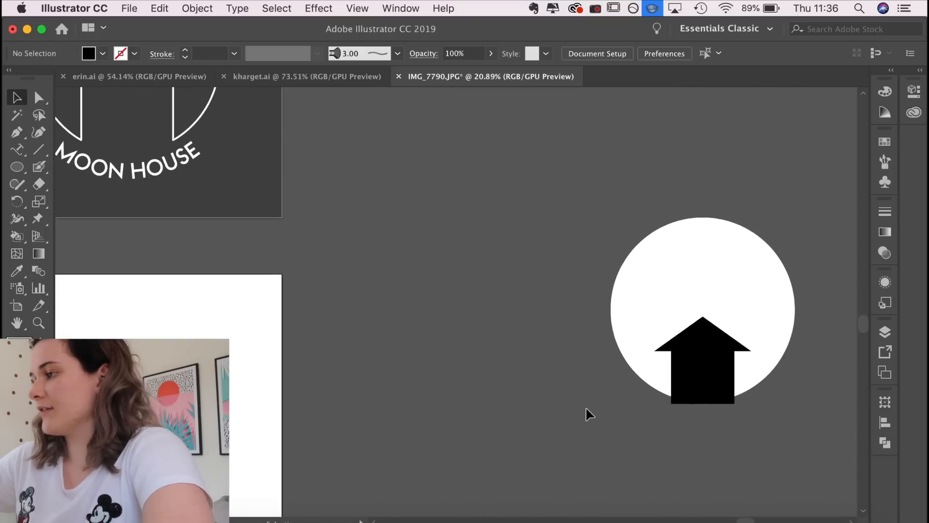
drag(708, 359, 129, 402)
scroll(129, 403, left, 10)
scroll(128, 402, down, 3)
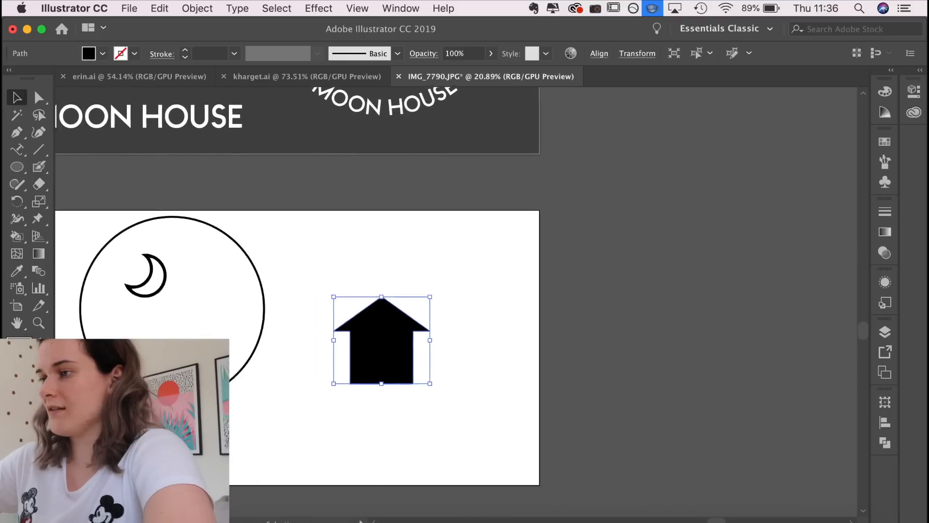
scroll(249, 340, down, 5)
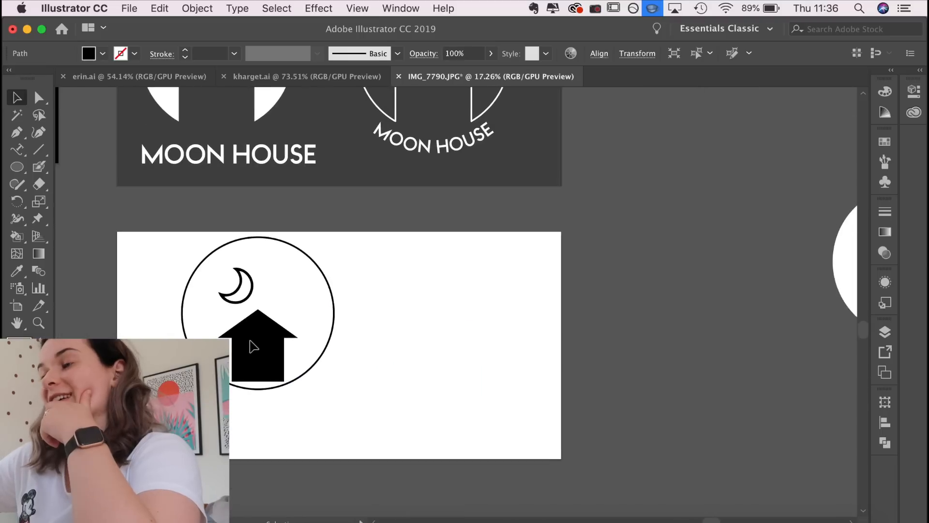
Cut the house shape out of the circle's lower part and turn the result into an unfilled outline with a 19 pt black stroke
scroll(249, 341, up, 5)
scroll(249, 341, down, 3)
scroll(258, 394, up, 3)
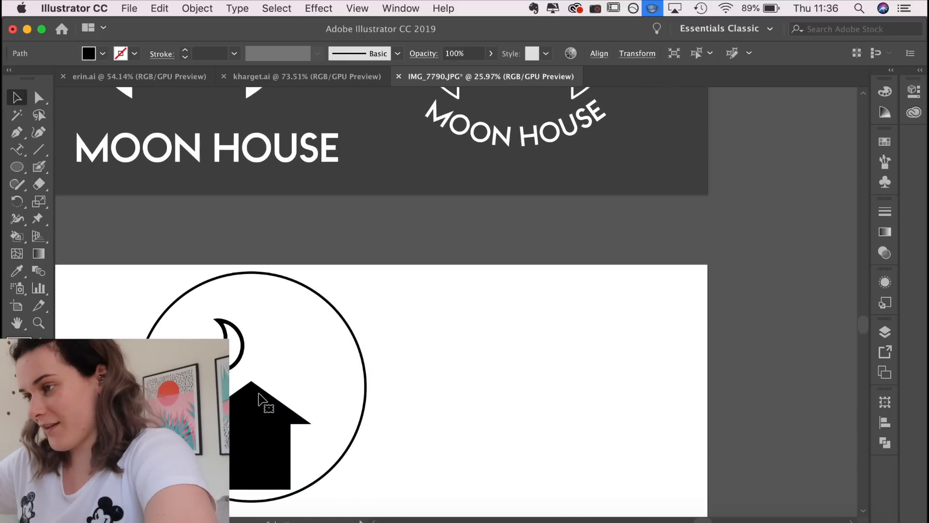
scroll(258, 400, up, 2)
drag(257, 414, 258, 424)
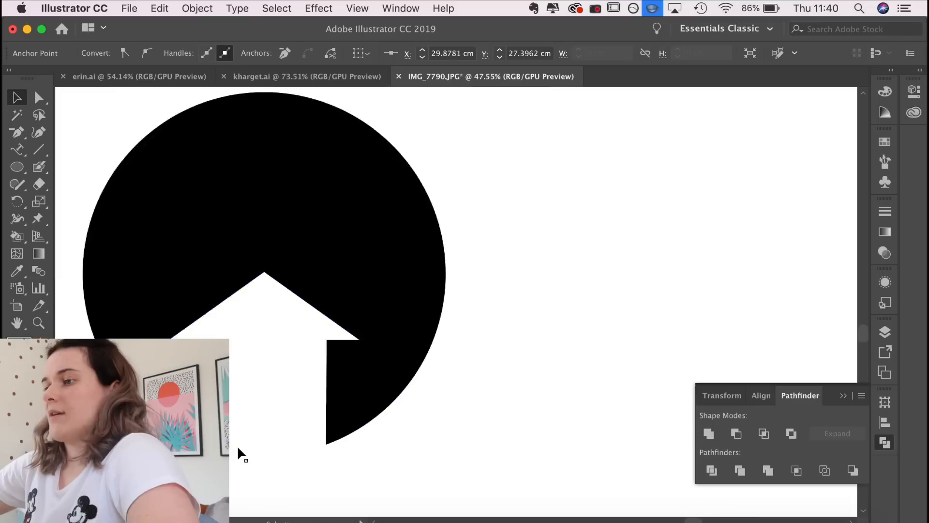
scroll(237, 446, down, 2)
scroll(321, 457, left, 3)
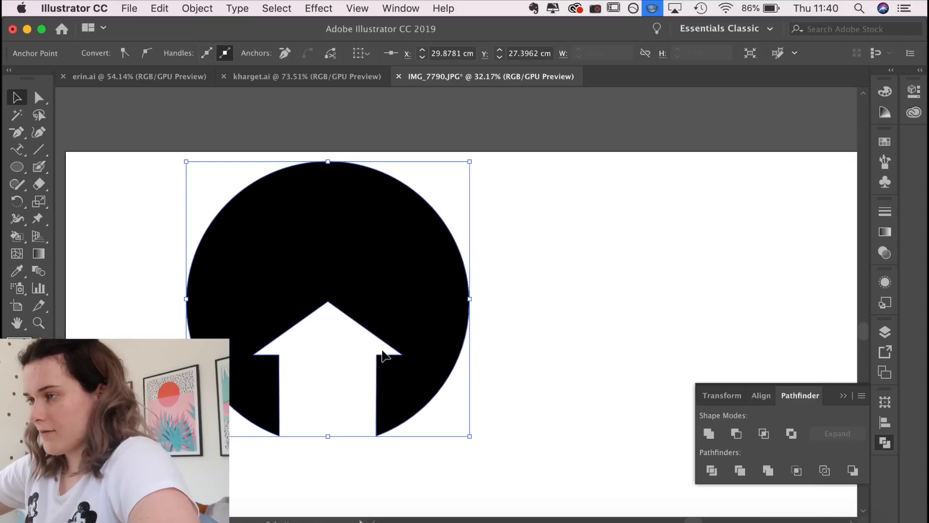
click(434, 284)
key(super+y)
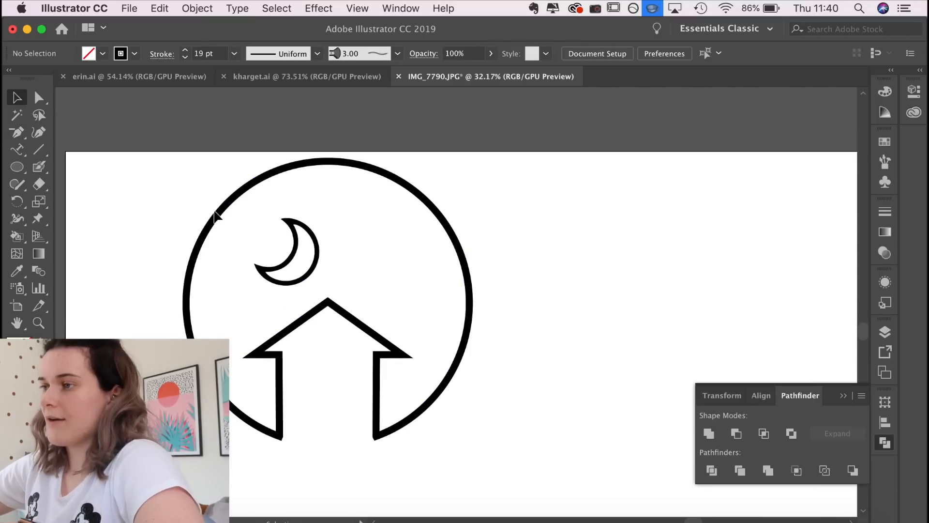
Thin the circle-and-house outline to a 15 pt stroke
click(224, 208)
click(185, 57)
click(185, 57)
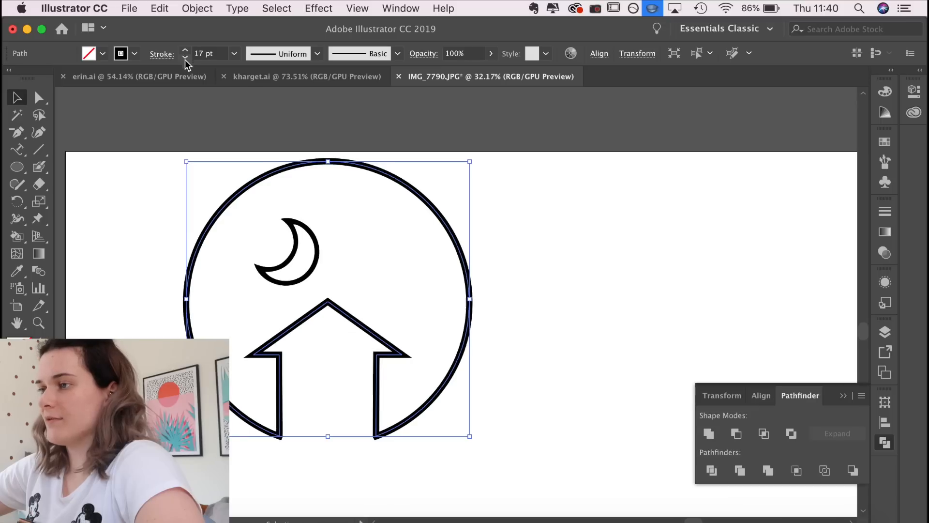
click(144, 206)
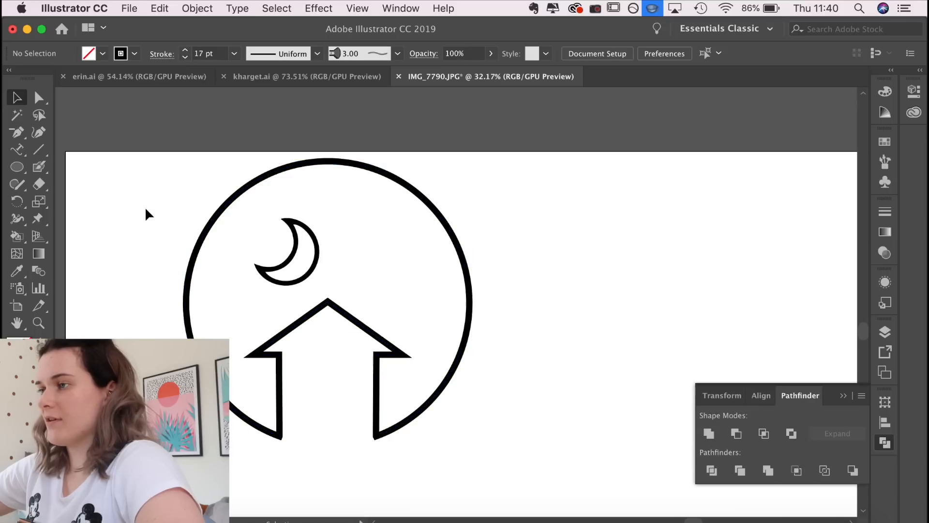
click(225, 206)
click(186, 57)
click(186, 57)
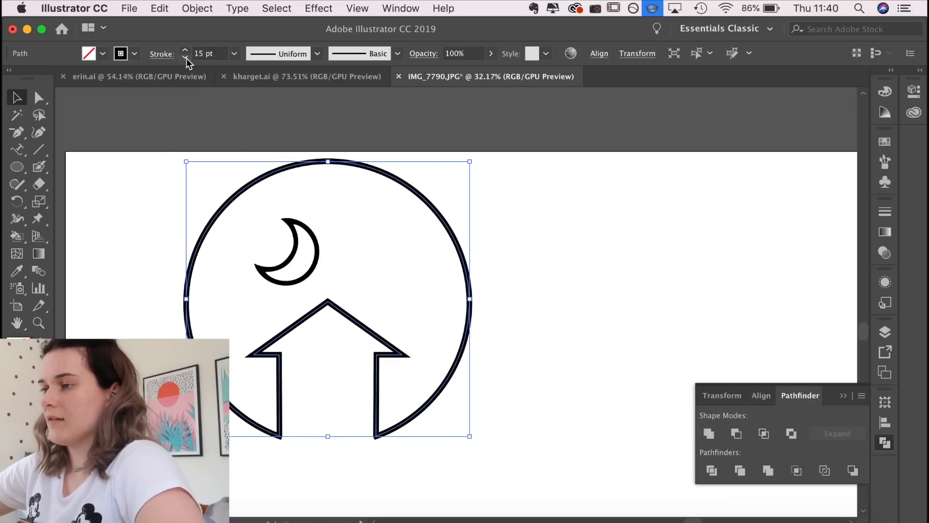
click(157, 162)
Copy four-pointed stars from the dark outlined logo into the new circle and place them in black around the crescent and house
scroll(555, 378, down, 3)
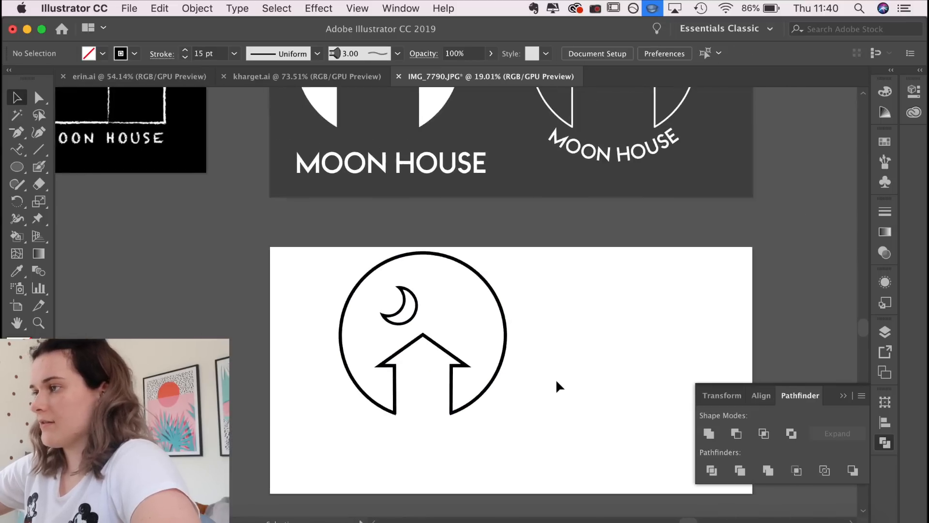
scroll(555, 378, up, 5)
drag(546, 213, 411, 463)
scroll(411, 464, down, 4)
scroll(411, 464, up, 10)
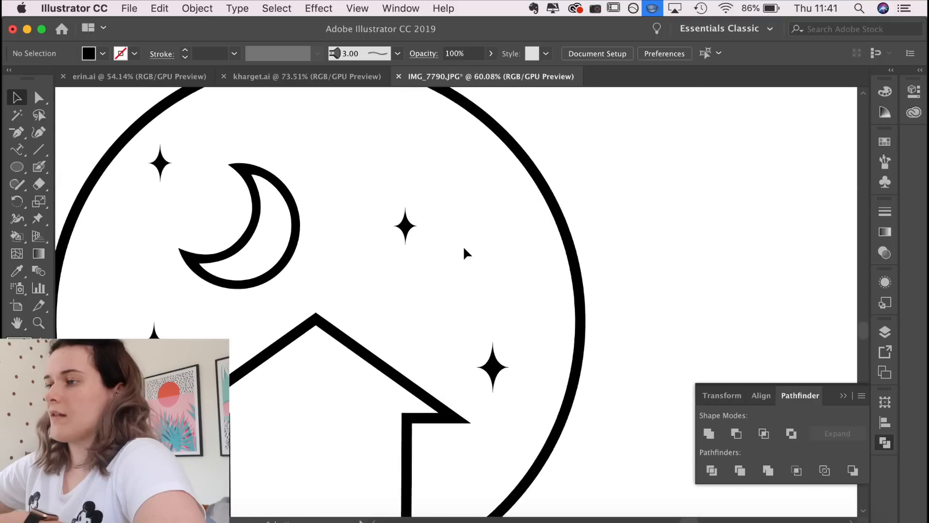
scroll(464, 247, left, 3)
scroll(426, 307, down, 1)
scroll(426, 309, down, 2)
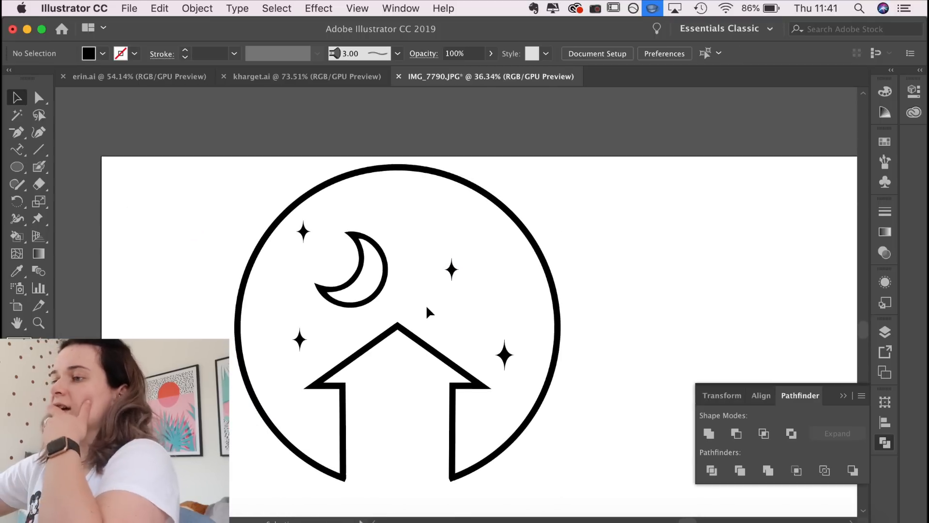
Scatter black-filled dots in small and larger sizes between the stars with the Ellipse tool
click(17, 167)
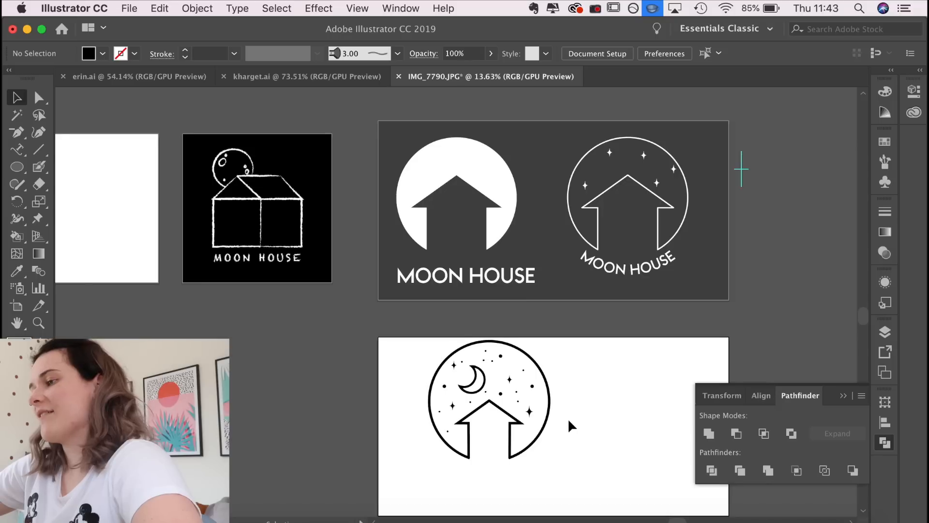
scroll(567, 417, up, 5)
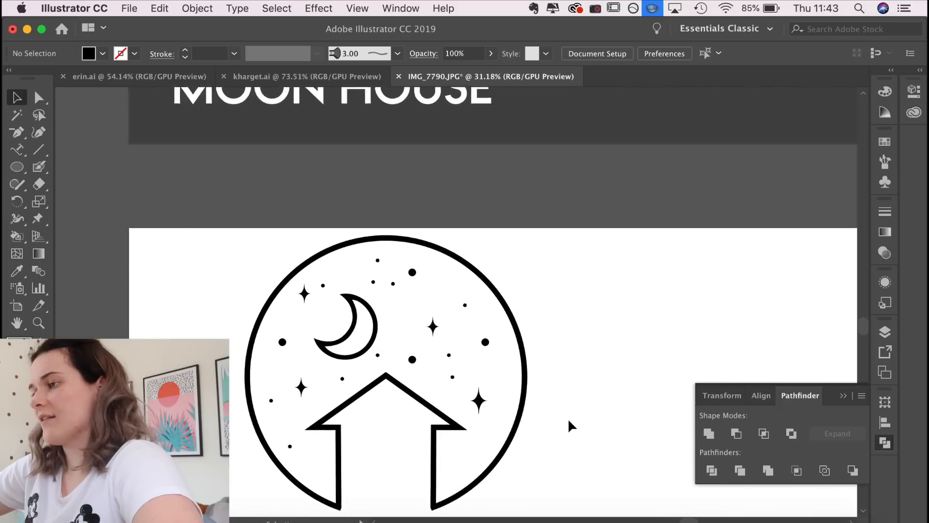
scroll(481, 395, down, 2)
Add curved MOON HOUSE lettering under the logo and place a duplicate logo beside it with straight MOON HOUSE text
scroll(480, 395, up, 5)
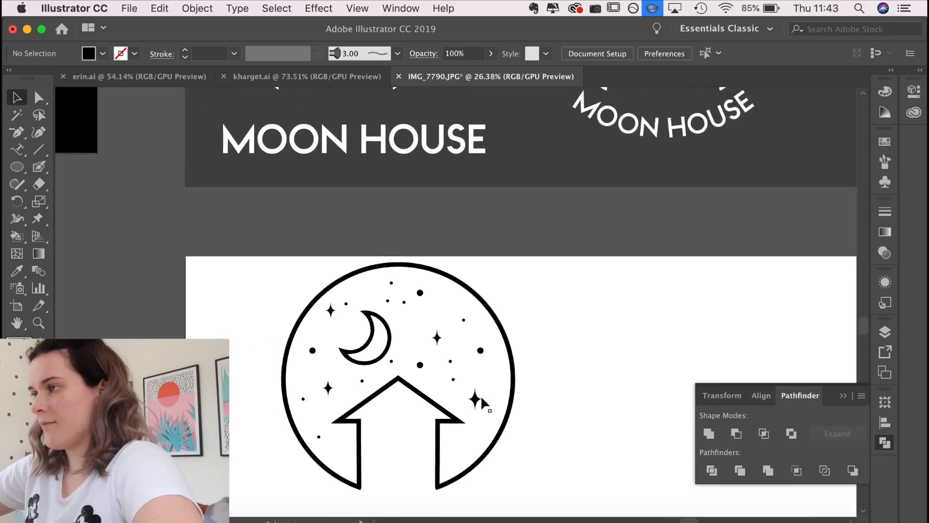
scroll(558, 284, down, 3)
drag(586, 124, 324, 501)
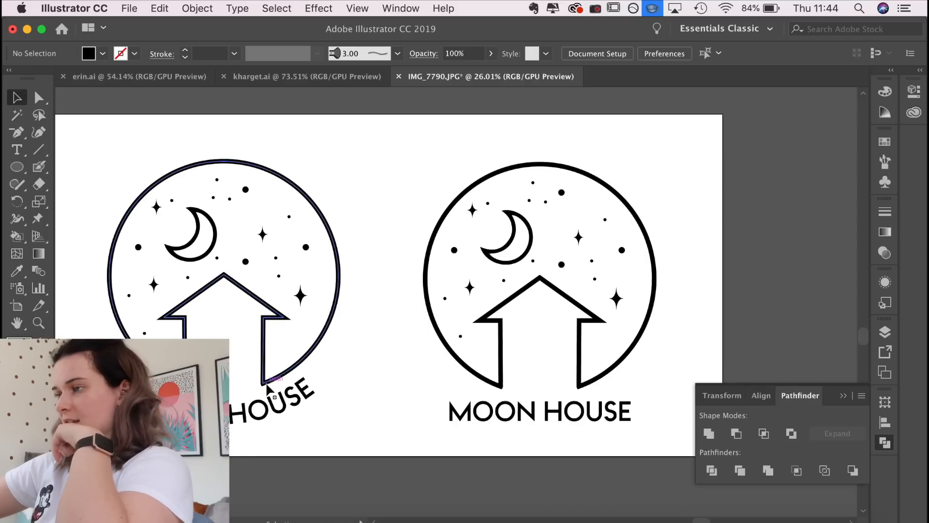
Restyle the straight MOON HOUSE text with a lighter weight and wider letter spacing
click(540, 413)
scroll(464, 172, right, 5)
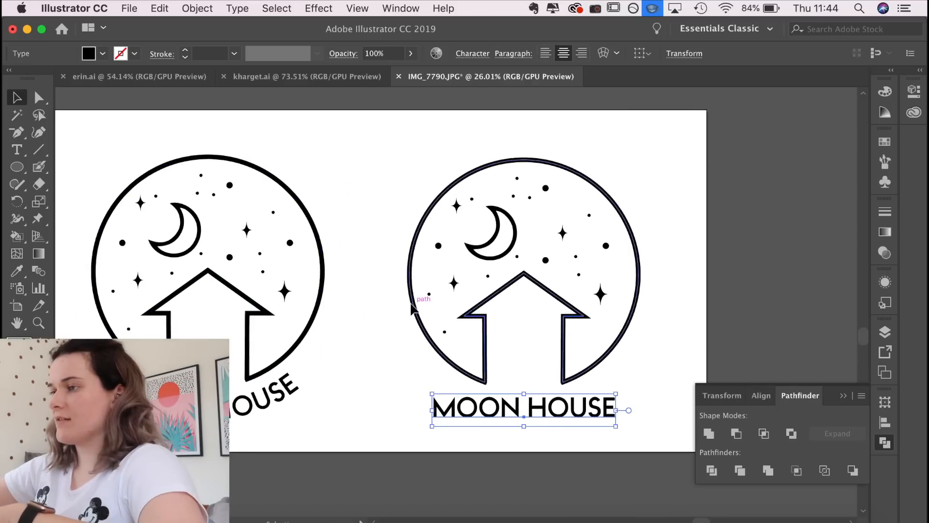
click(483, 53)
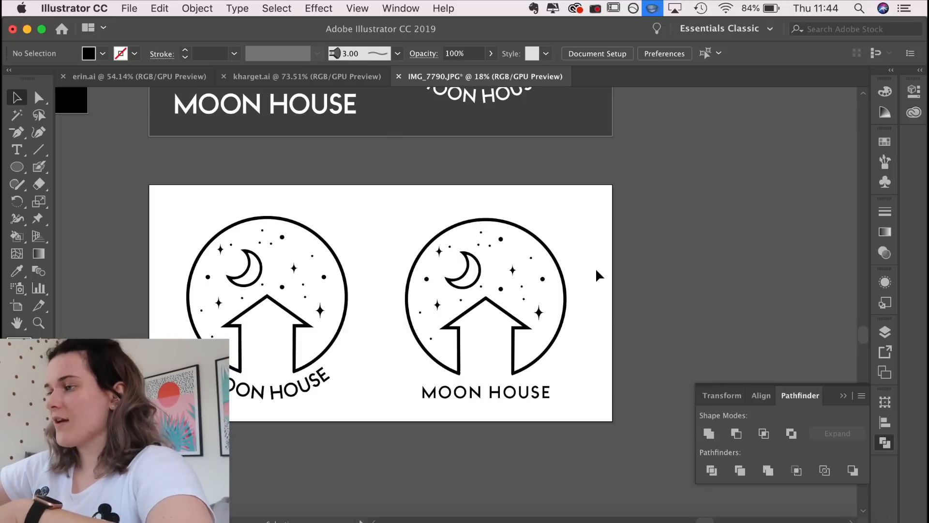
Add a small star and a small dot to the right of the house in the straight-text logo
scroll(498, 341, up, 3)
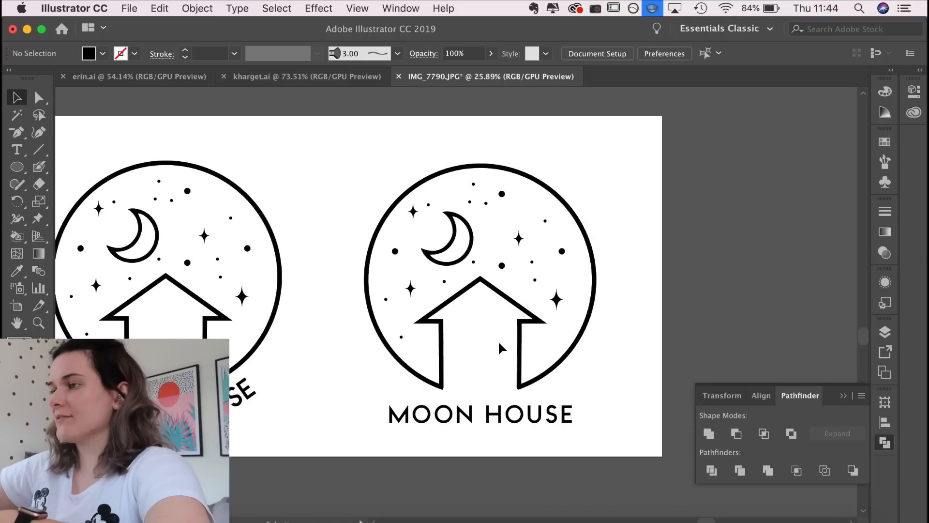
drag(414, 209, 539, 349)
click(486, 252)
drag(502, 264, 557, 338)
click(622, 340)
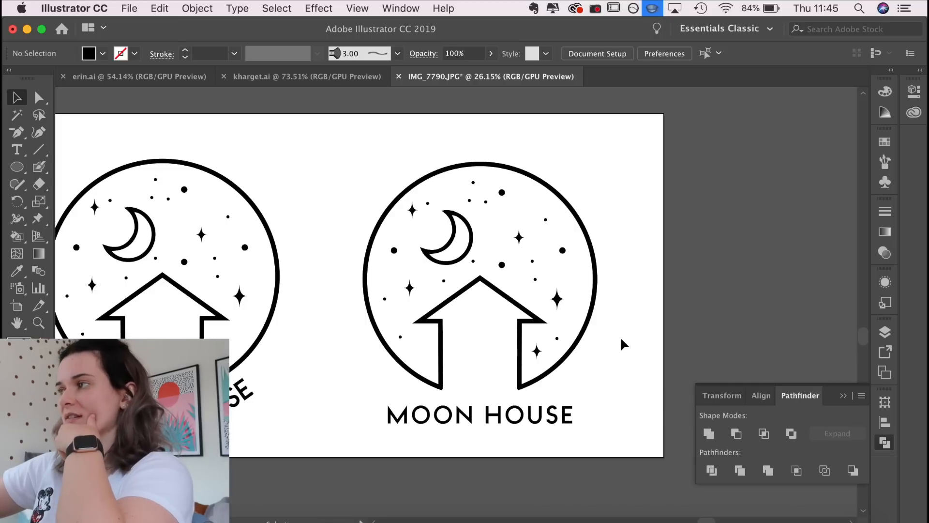
Duplicate the straight-text logo as a third version with fewer small dots and enlarged stars right of the moon and left of the house
alt+scroll(586, 366, down, 3)
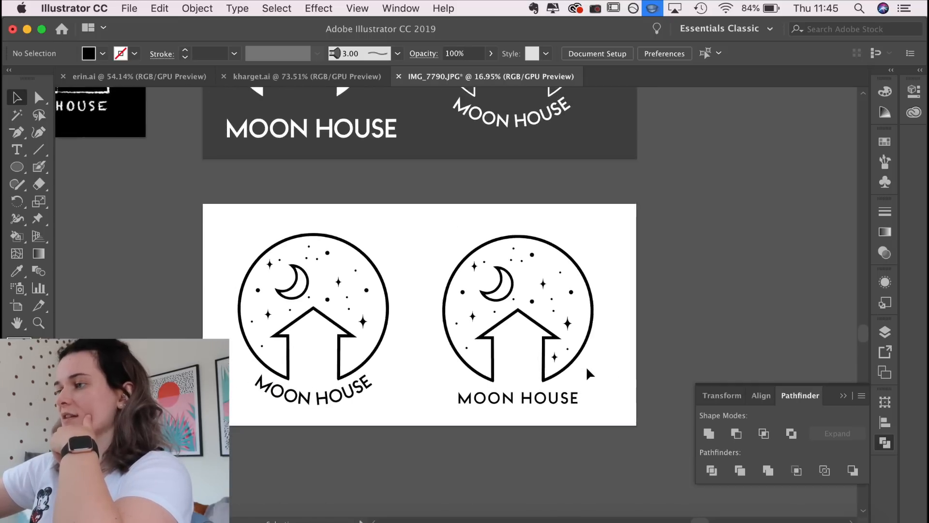
alt+scroll(586, 366, up, 1)
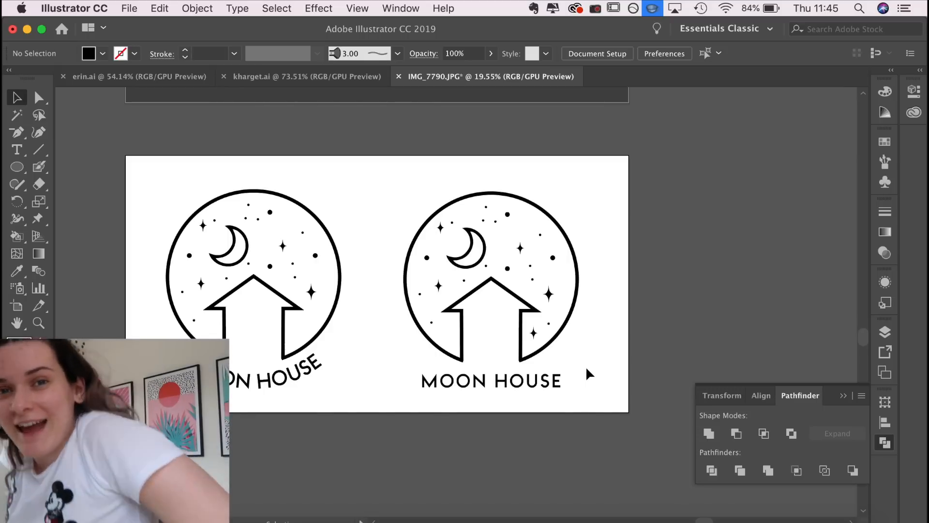
scroll(586, 366, down, 4)
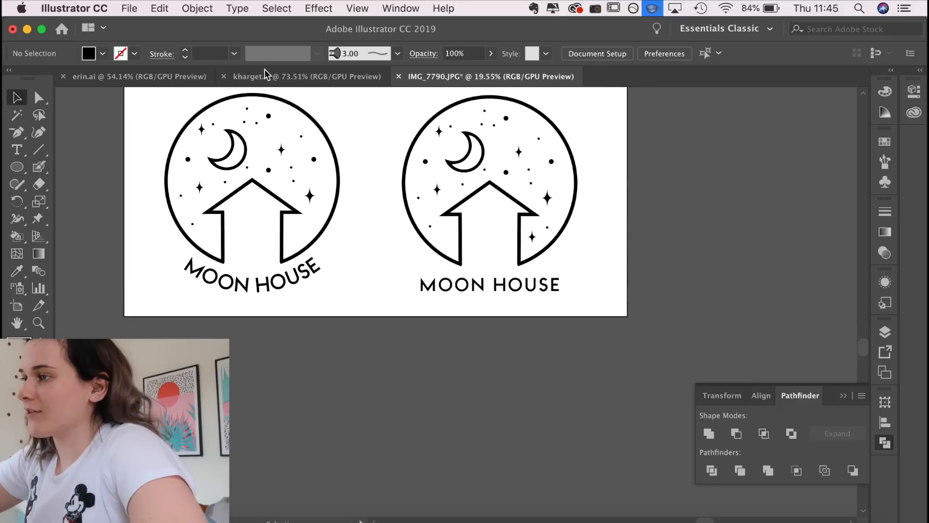
scroll(396, 120, right, 4)
scroll(631, 312, up, 7)
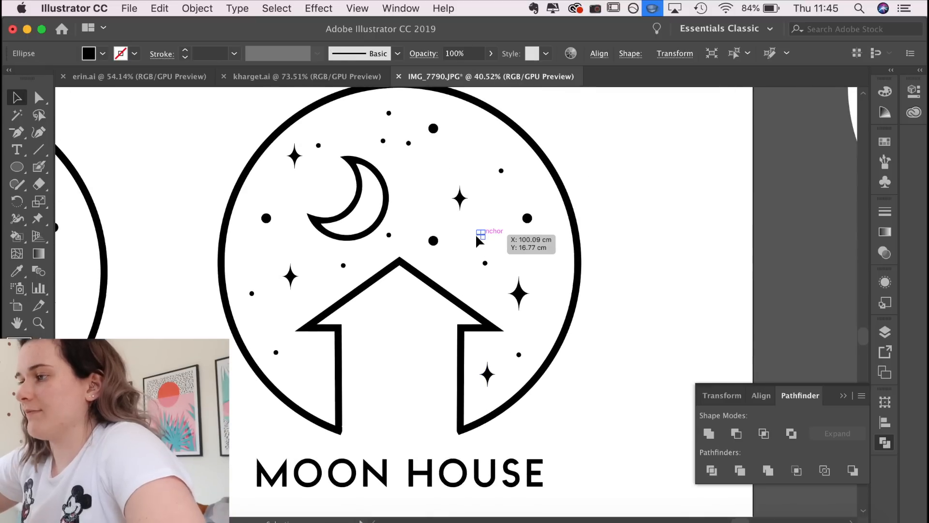
scroll(600, 240, down, 6)
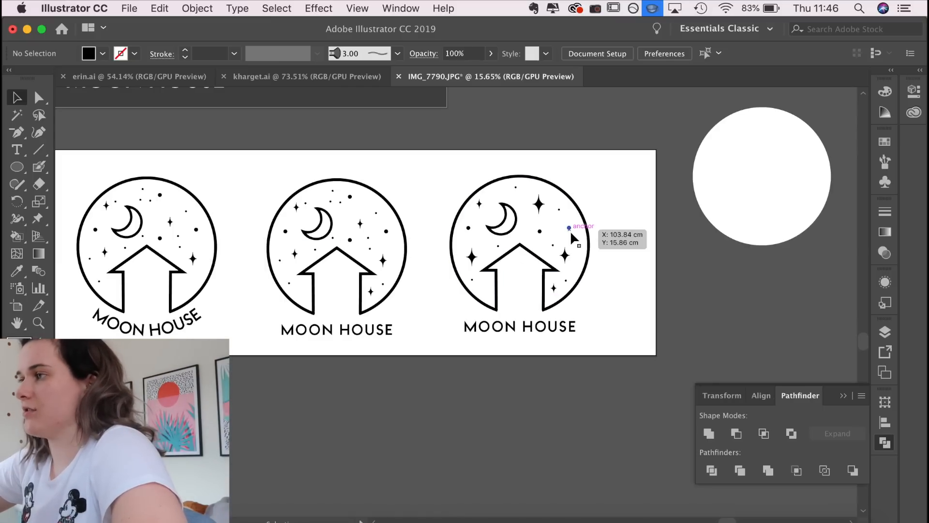
scroll(591, 318, up, 1)
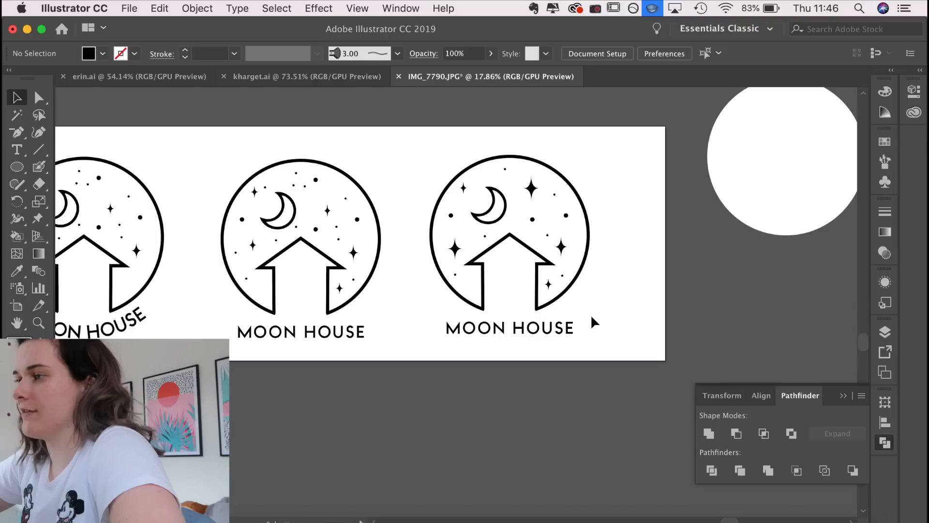
Place the original hand-drawn Moon House logo on its black square directly beside the third logo version
scroll(471, 277, up, 4)
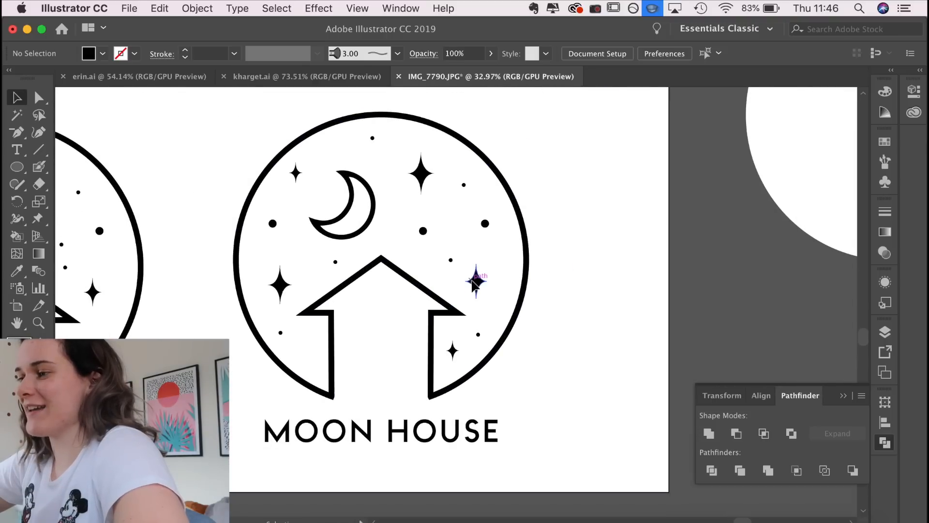
scroll(473, 282, down, 5)
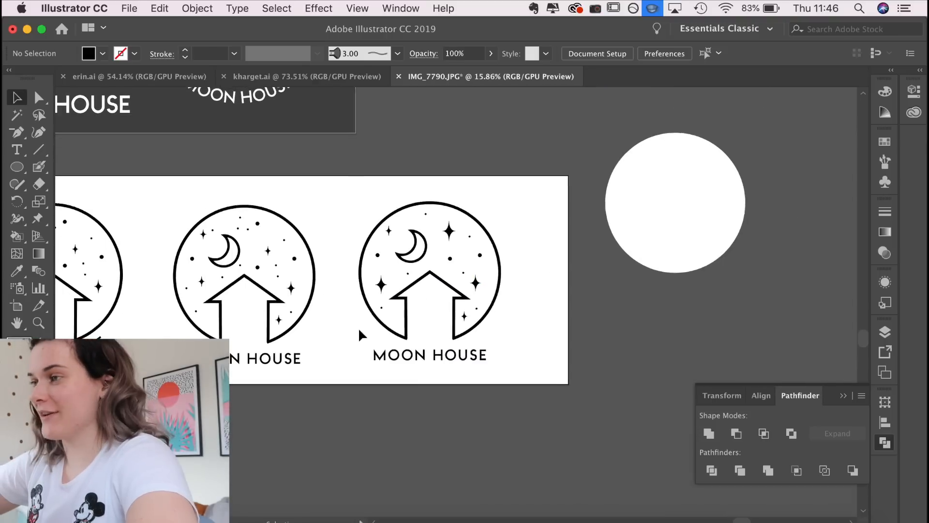
click(885, 442)
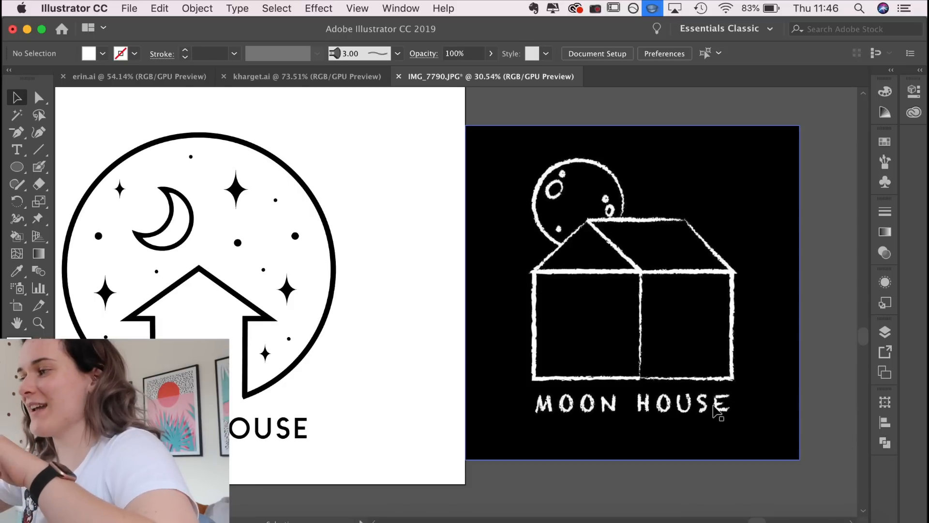
Make a white copy of the third logo below the artboard and compare it side by side with the original hand-drawn logo
scroll(717, 411, down, 2)
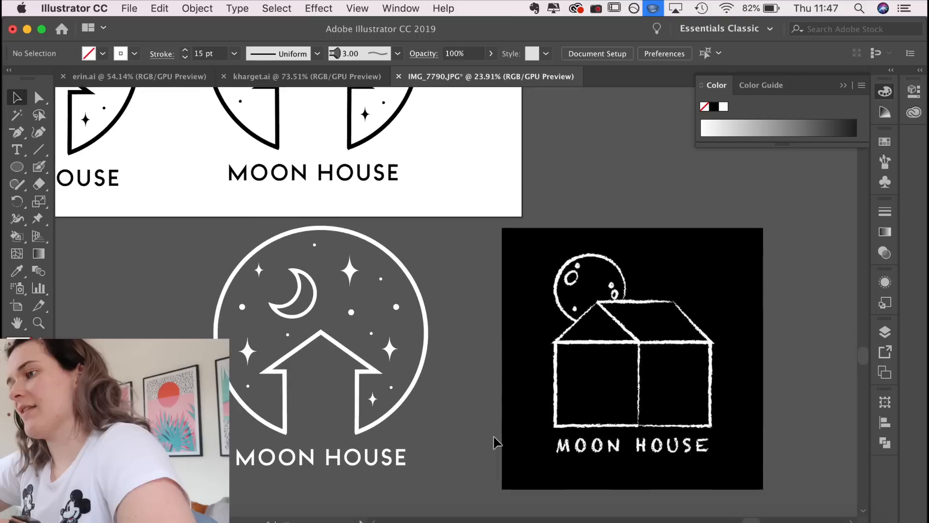
scroll(494, 441, up, 3)
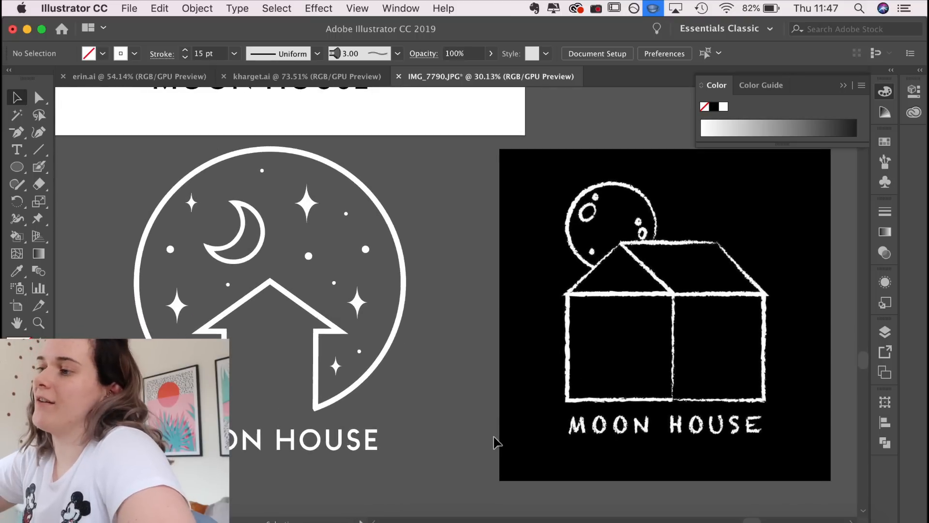
scroll(494, 441, right, 3)
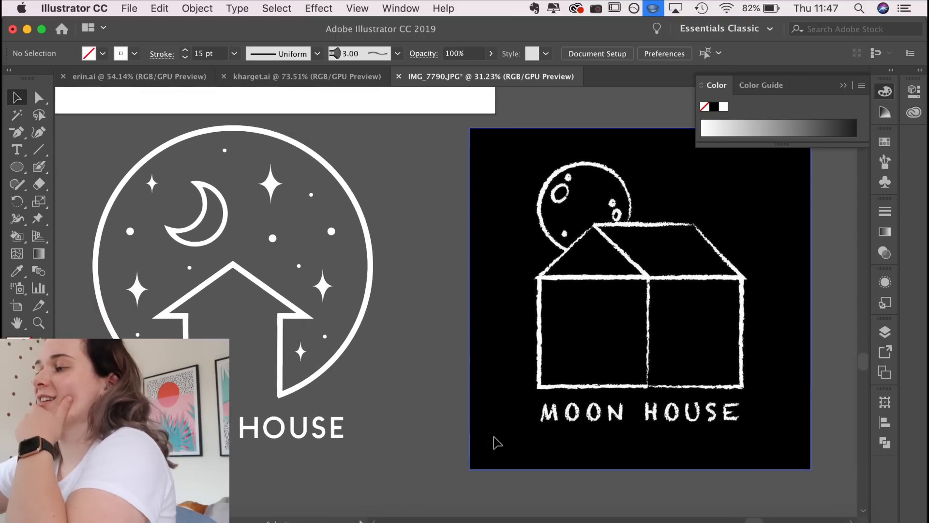
scroll(497, 442, up, 1)
scroll(498, 443, down, 1)
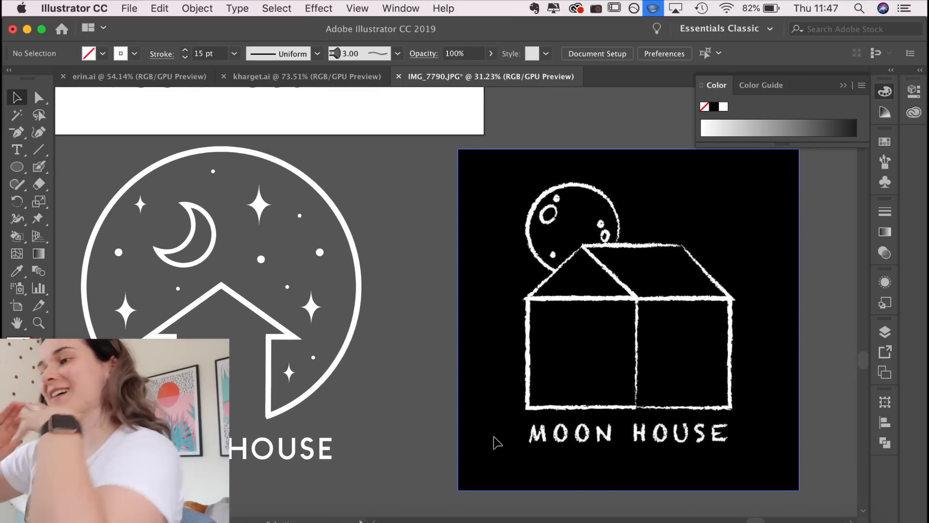